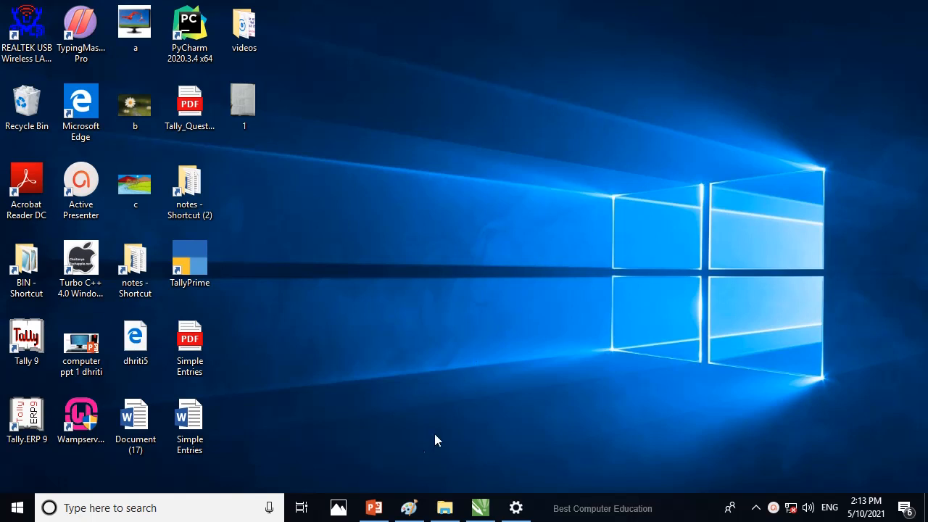
Switch to the question image in Paint and temporarily outline the opening capital statement and the purchase list to read them.
{"action": "mouse_move", "coordinate": [413, 514]}
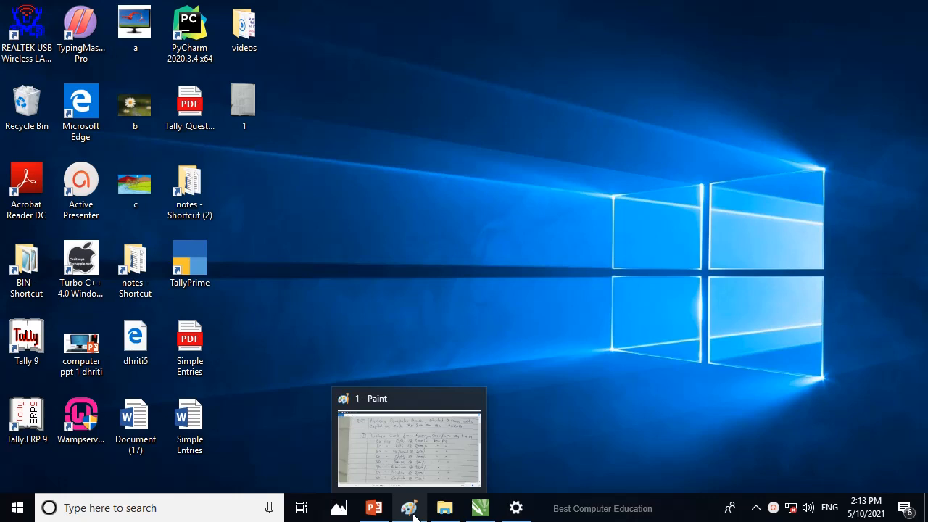
{"action": "left_click", "coordinate": [413, 514]}
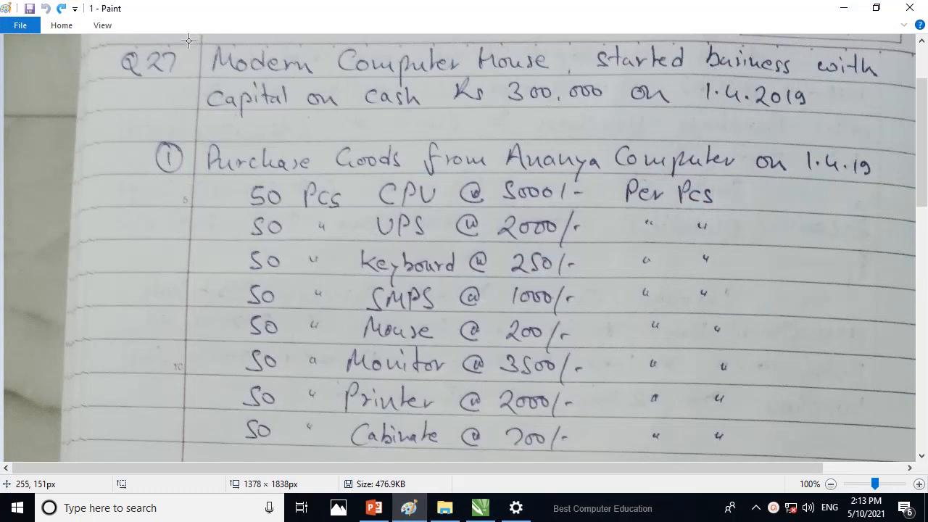
{"action": "mouse_move", "coordinate": [189, 39]}
{"action": "left_mouse_down"}
{"action": "mouse_move", "coordinate": [329, 59]}
{"action": "mouse_move", "coordinate": [733, 81]}
{"action": "mouse_move", "coordinate": [889, 104]}
{"action": "mouse_move", "coordinate": [903, 117]}
{"action": "left_mouse_up"}
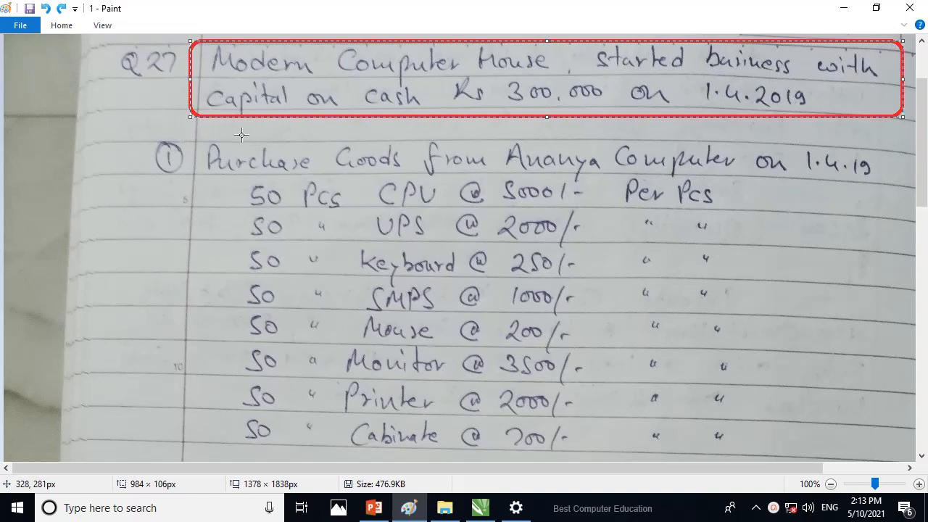
{"action": "key", "text": "ctrl+z"}
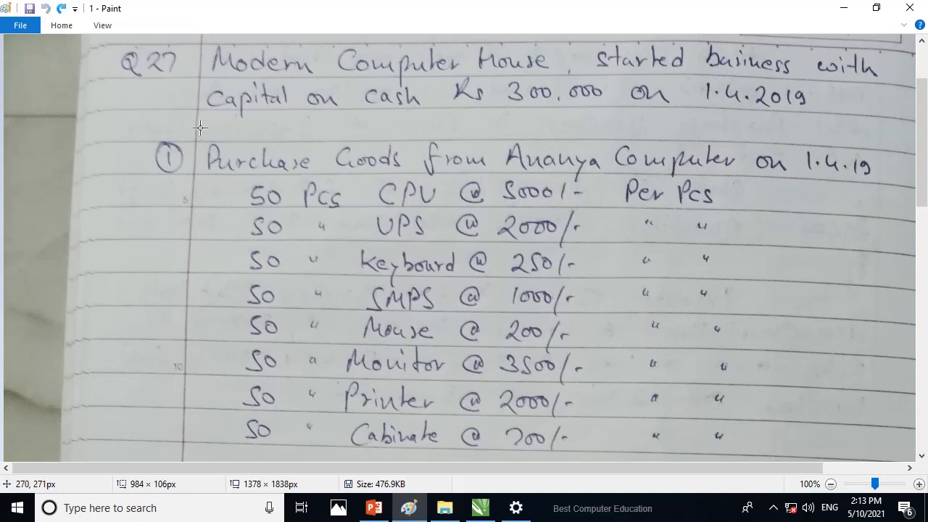
{"action": "left_click_drag", "start_coordinate": [200, 128], "coordinate": [896, 455]}
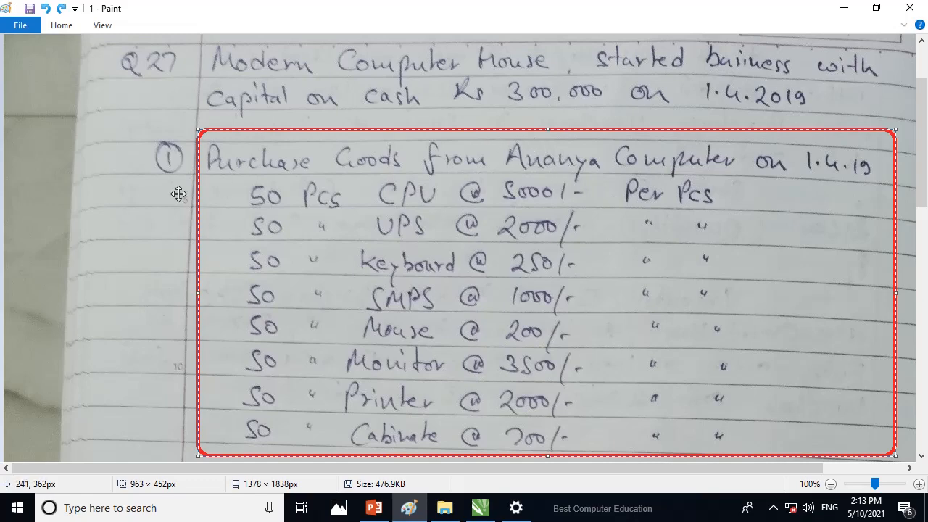
{"action": "key", "text": "Delete"}
Read the two sold-goods transactions in the question image, temporarily outlining entry 2, and return to the question's opening lines.
{"action": "scroll", "coordinate": [178, 193], "scroll_direction": "down", "scroll_amount": 10}
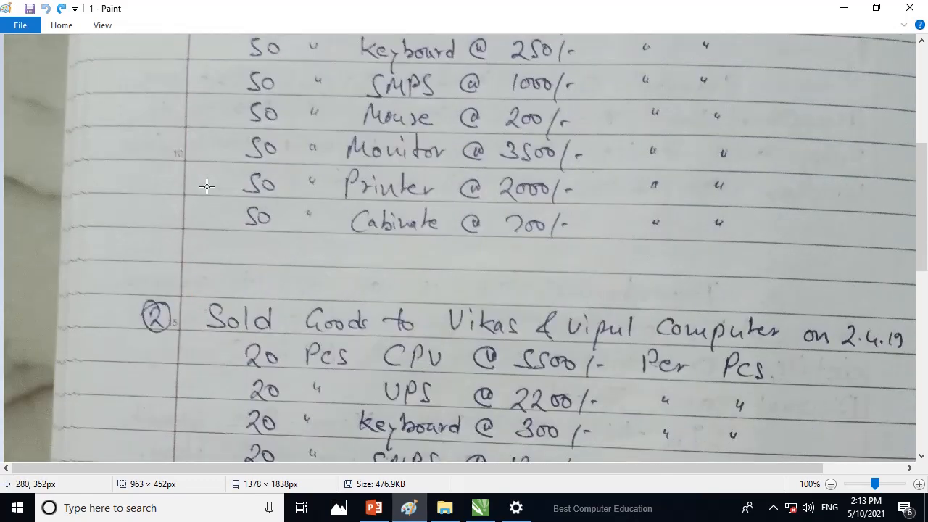
{"action": "left_click_drag", "start_coordinate": [187, 69], "coordinate": [902, 411]}
{"action": "key", "text": "ctrl+z"}
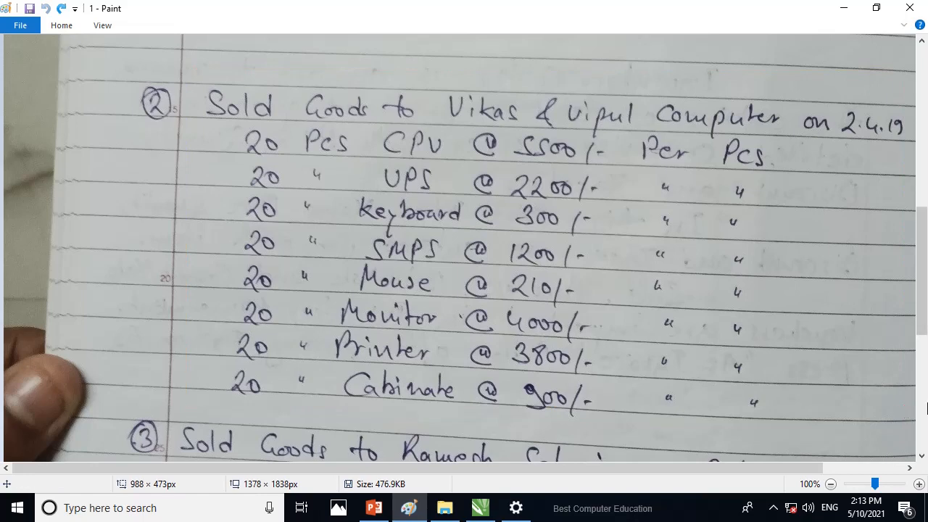
{"action": "scroll", "coordinate": [856, 373], "scroll_direction": "down", "scroll_amount": 9}
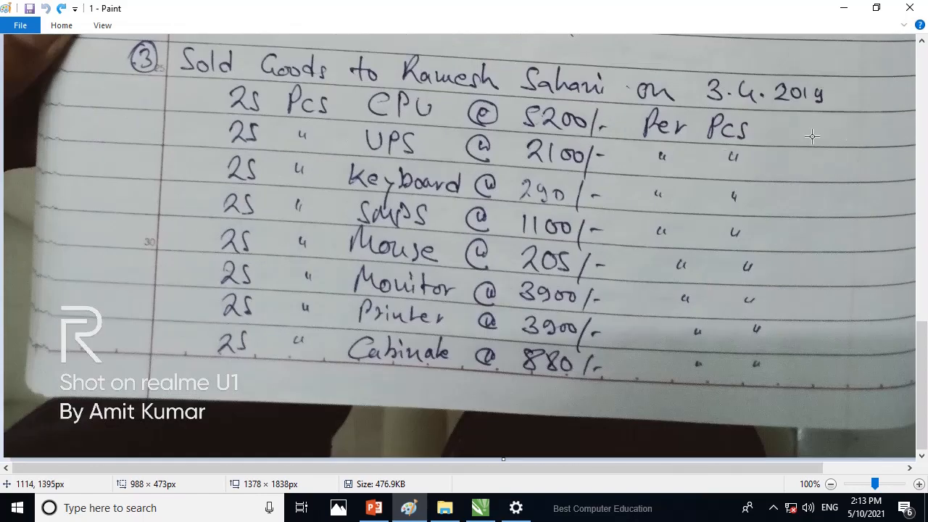
{"action": "scroll", "coordinate": [862, 254], "scroll_direction": "up", "scroll_amount": 13}
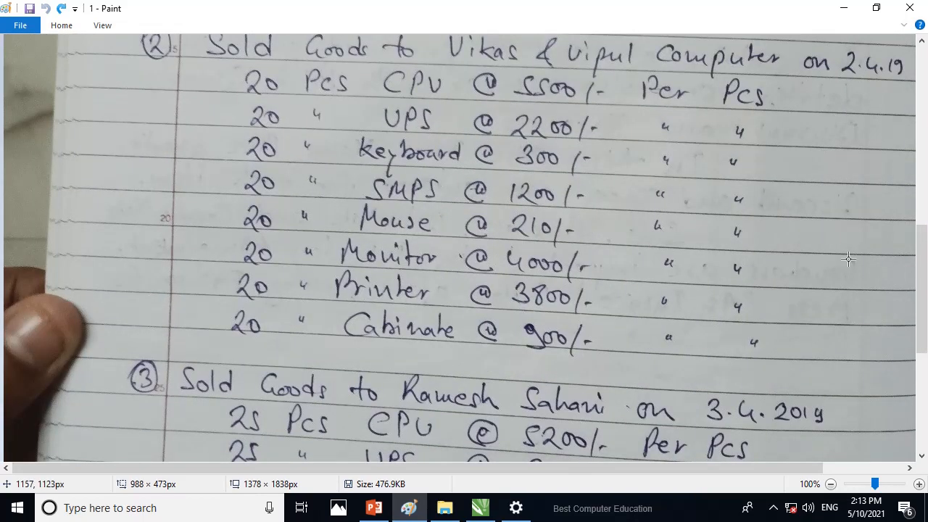
{"action": "scroll", "coordinate": [774, 257], "scroll_direction": "up", "scroll_amount": 10}
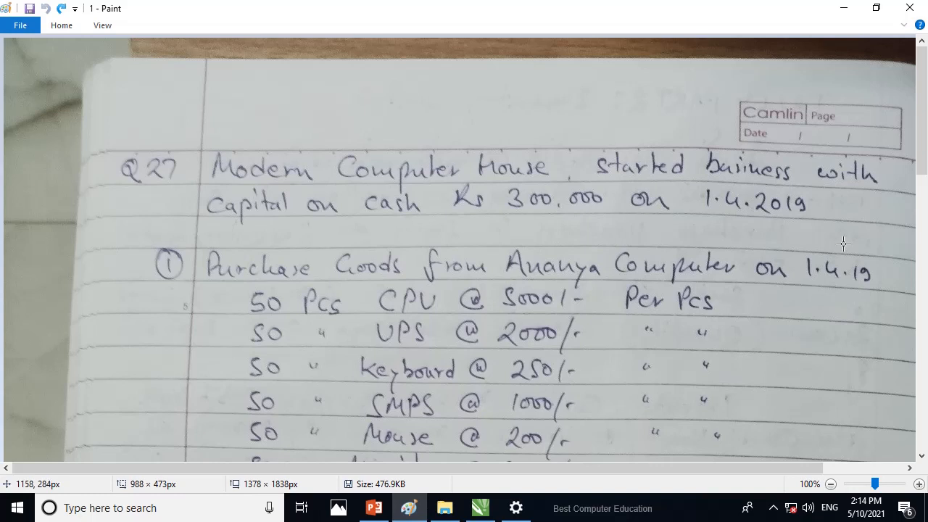
Launch Tally 9 from the desktop and shut the company that is already loaded.
{"action": "left_click", "coordinate": [843, 13]}
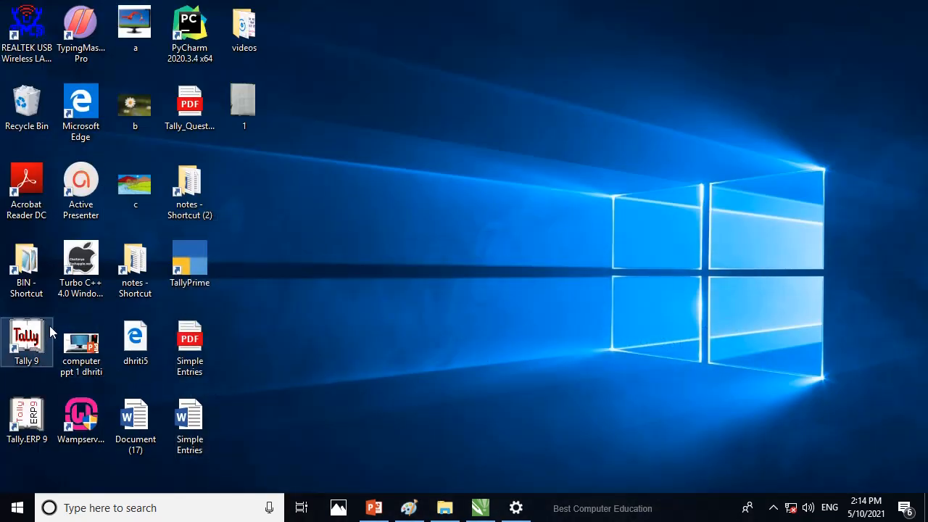
{"action": "double_click", "coordinate": [27, 345]}
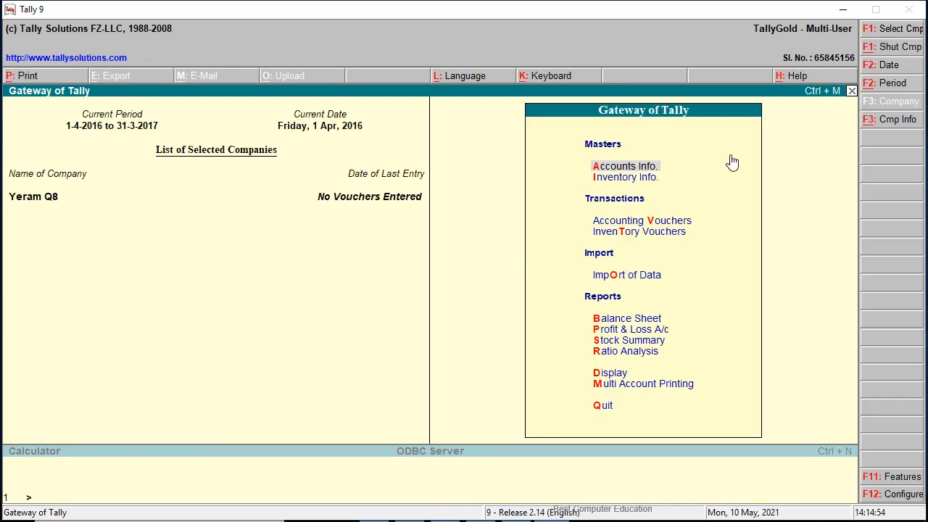
{"action": "left_click", "coordinate": [886, 51]}
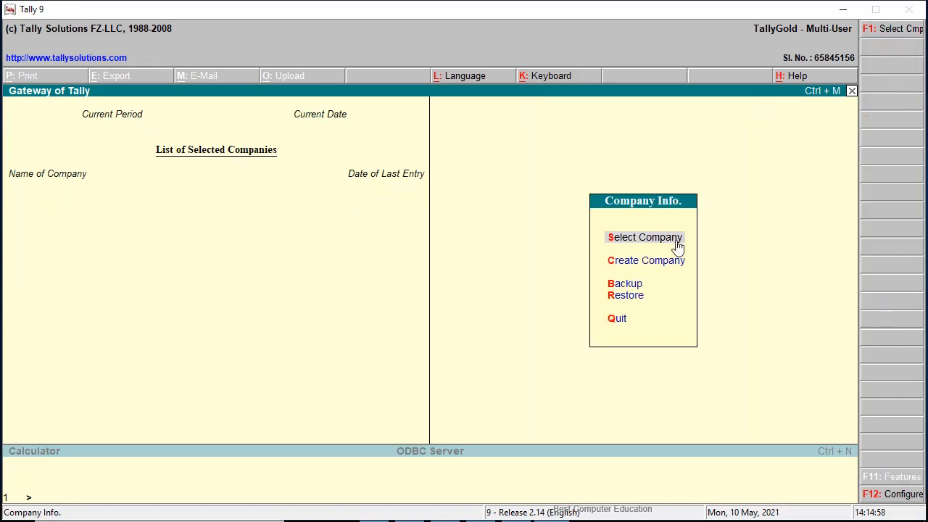
Start creating a company named Best Computer Education, keeping the same mailing name and leaving the address blank.
{"action": "left_click", "coordinate": [654, 263]}
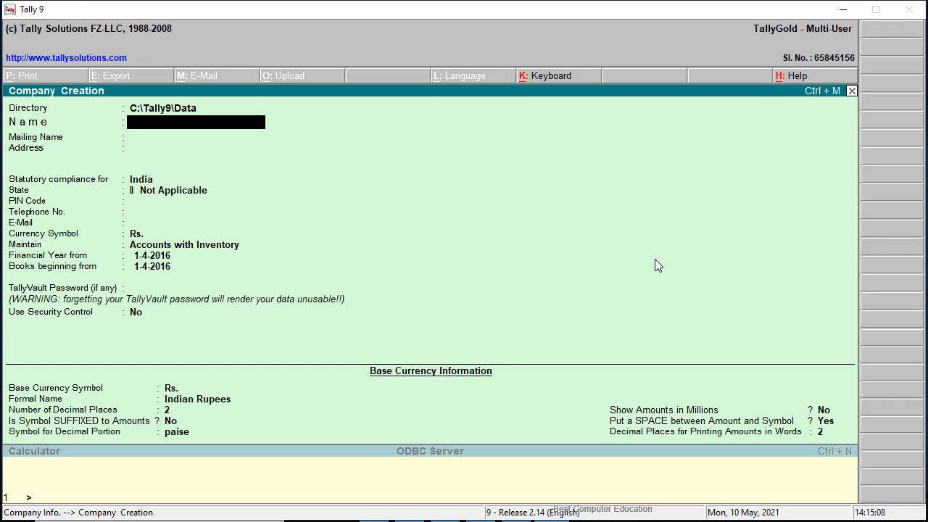
{"action": "type", "text": "Best Compu"}
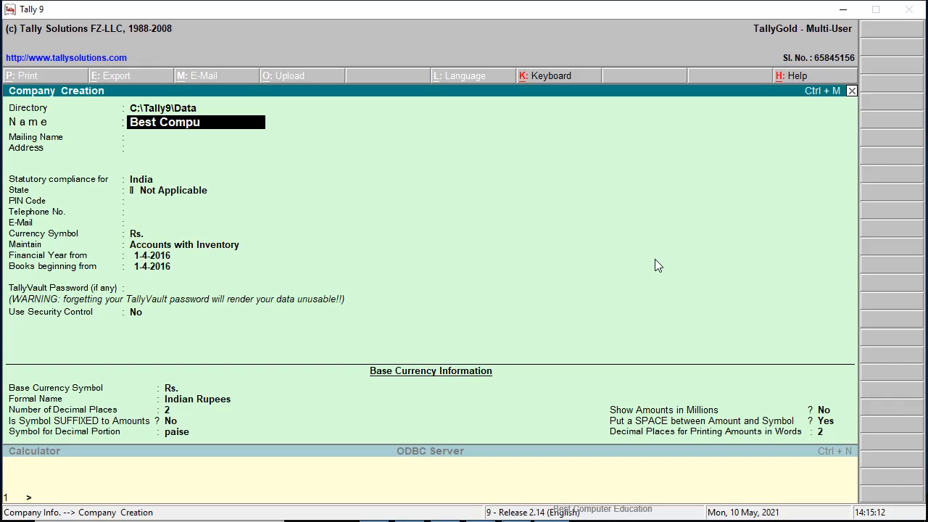
{"action": "type", "text": "ter Education"}
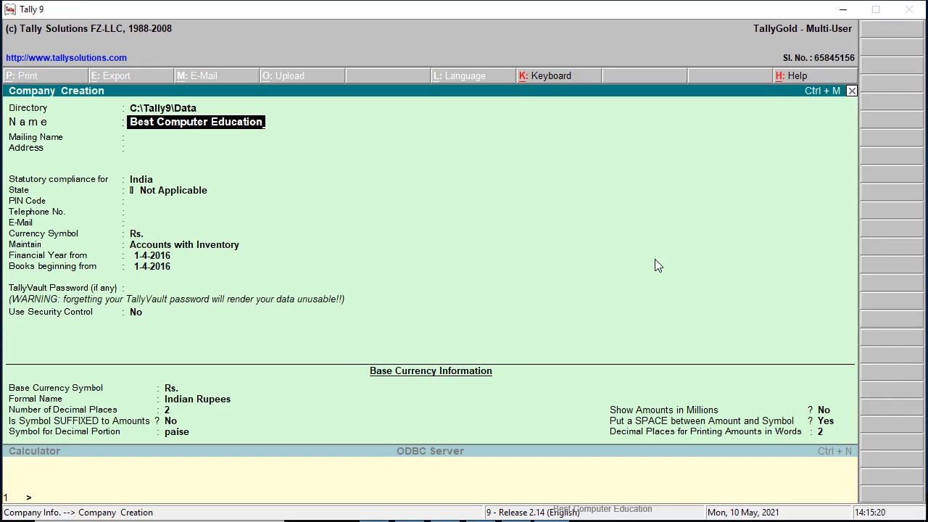
{"action": "key", "text": "Return"}
{"action": "key", "text": "Return"}
{"action": "key", "text": "Return"}
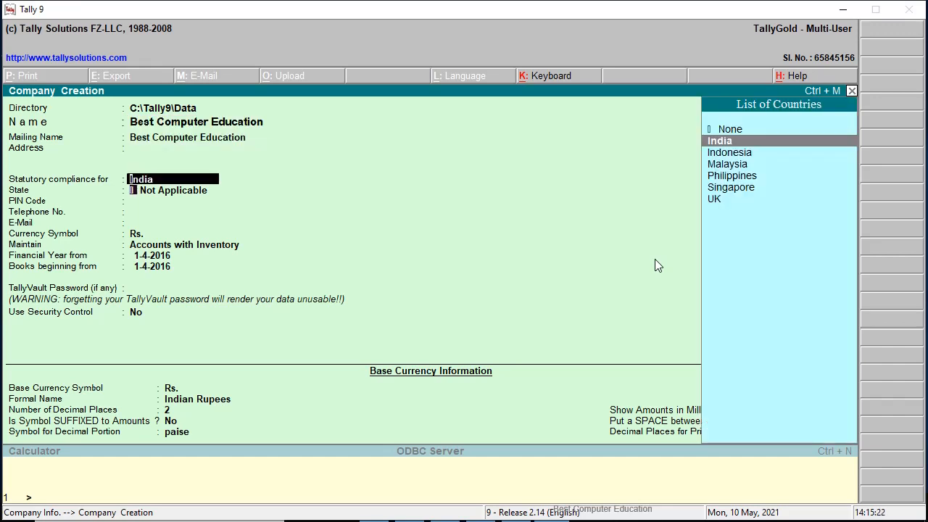
Keep India, state Not Applicable, currency Rs. and Accounts with Inventory, leaving the PIN code, telephone and e-mail fields blank.
{"action": "key", "text": "Return"}
{"action": "key", "text": "Return"}
{"action": "key", "text": "Return"}
{"action": "key", "text": "Return"}
{"action": "key", "text": "Return"}
{"action": "key", "text": "Return"}
{"action": "key", "text": "Return"}
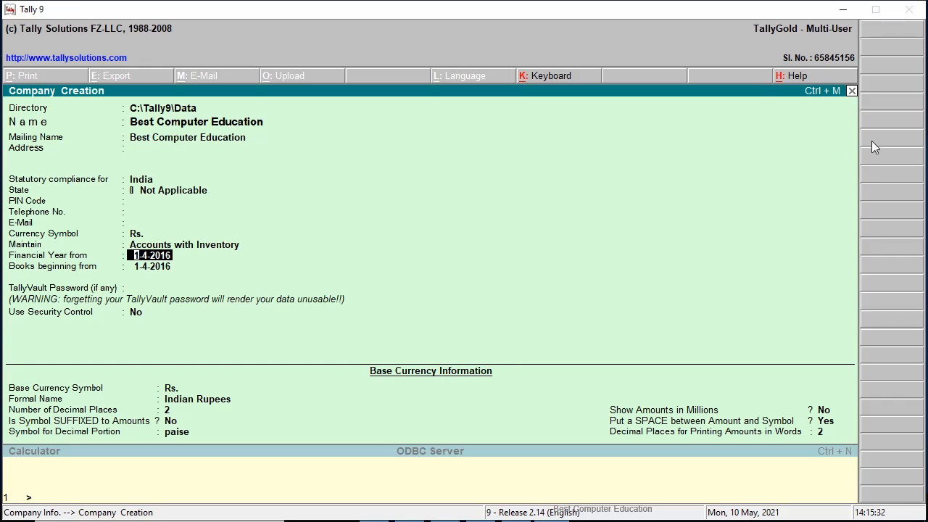
Check the business start date in the Paint question image with a temporary outline, and return to Tally 9's company form.
{"action": "key", "text": "alt+Tab"}
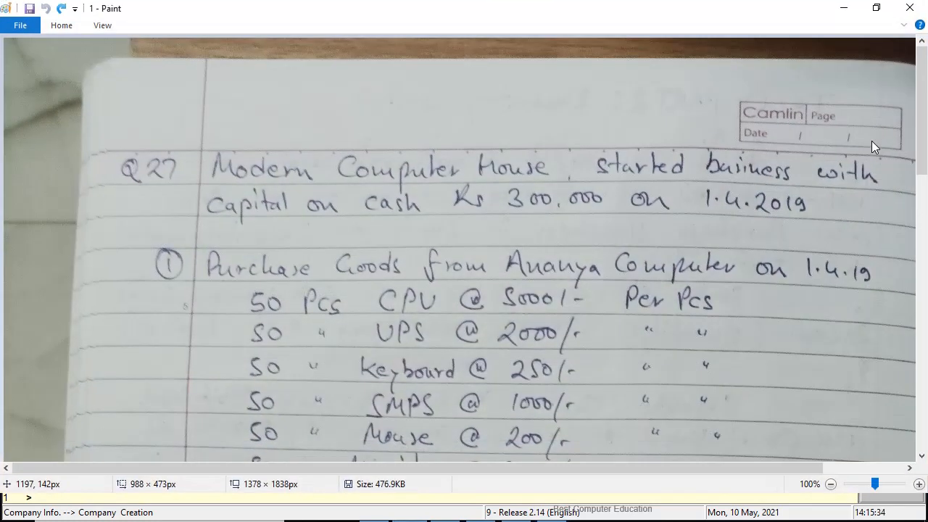
{"action": "left_click_drag", "start_coordinate": [695, 181], "coordinate": [835, 229]}
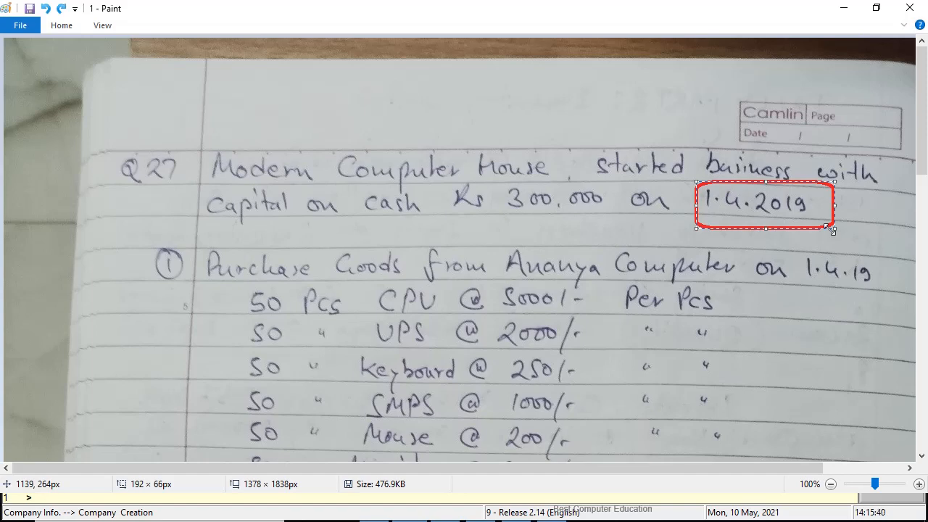
{"action": "key", "text": "ctrl+z"}
{"action": "key", "text": "alt+Tab"}
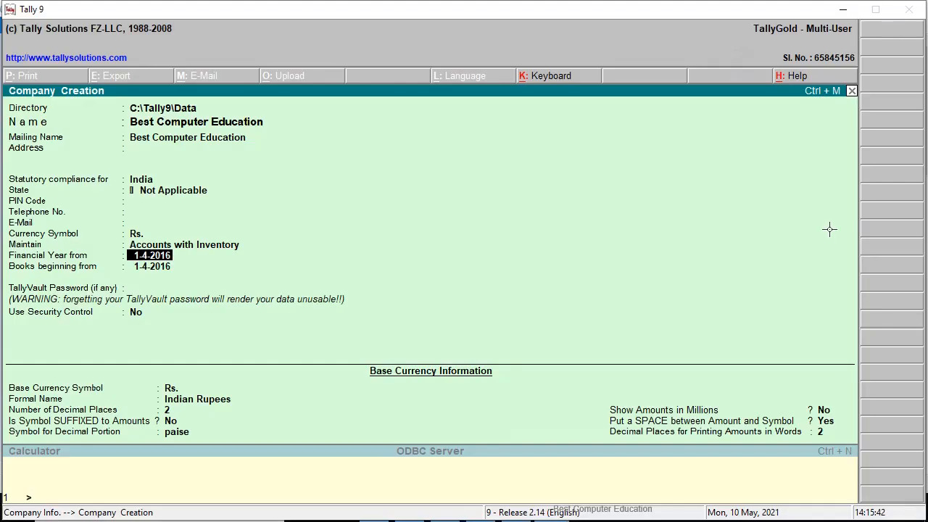
Set the financial year and books beginning date to 1-4-2019, accept the remaining default settings and save the company.
{"action": "type", "text": "1-4-2019"}
{"action": "key", "text": "Return"}
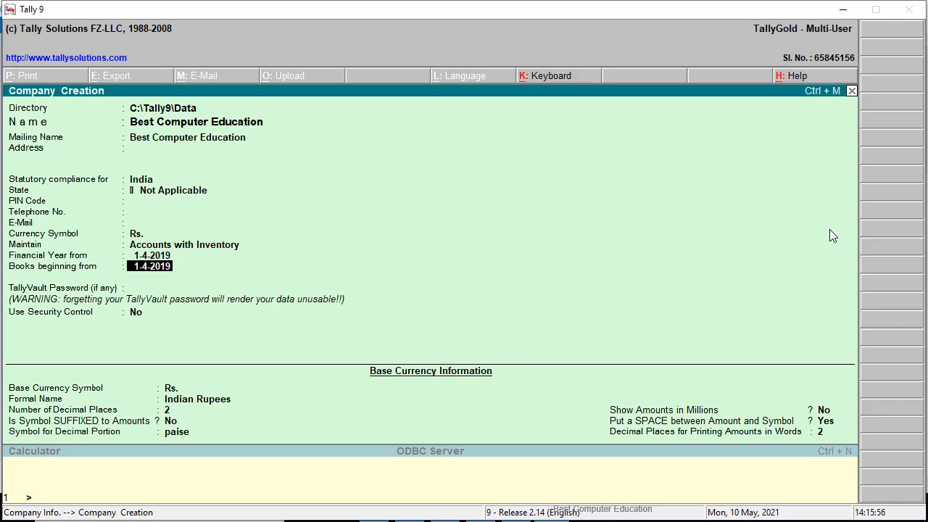
{"action": "key", "text": "Return"}
{"action": "key", "text": "Return"}
{"action": "key", "text": "Return"}
{"action": "key", "text": "Return"}
{"action": "key", "text": "Return"}
{"action": "key", "text": "Return"}
{"action": "key", "text": "Return"}
{"action": "key", "text": "Return"}
{"action": "key", "text": "Return"}
{"action": "key", "text": "Return"}
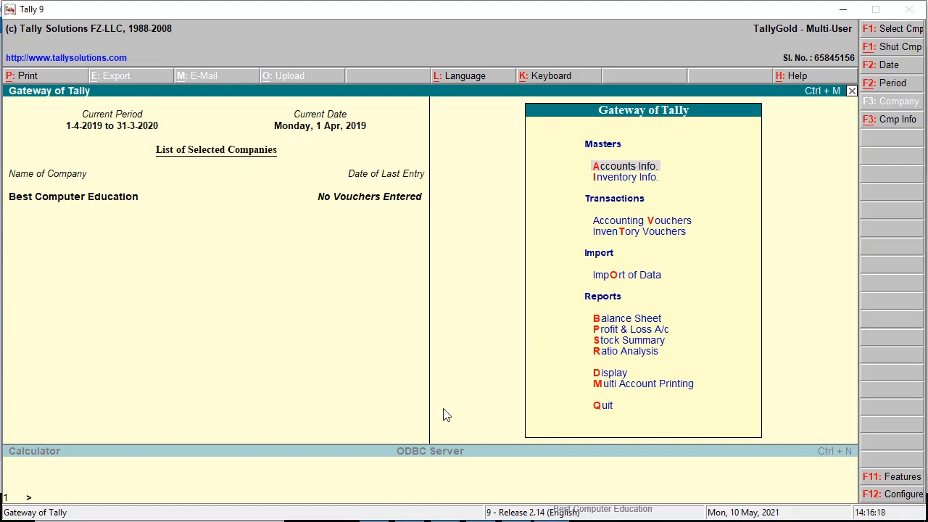
Switch to the Paint question image and outline the ledger names Capital, Cash, Purchase and Ananya Computer in red.
{"action": "key", "text": "alt+Tab"}
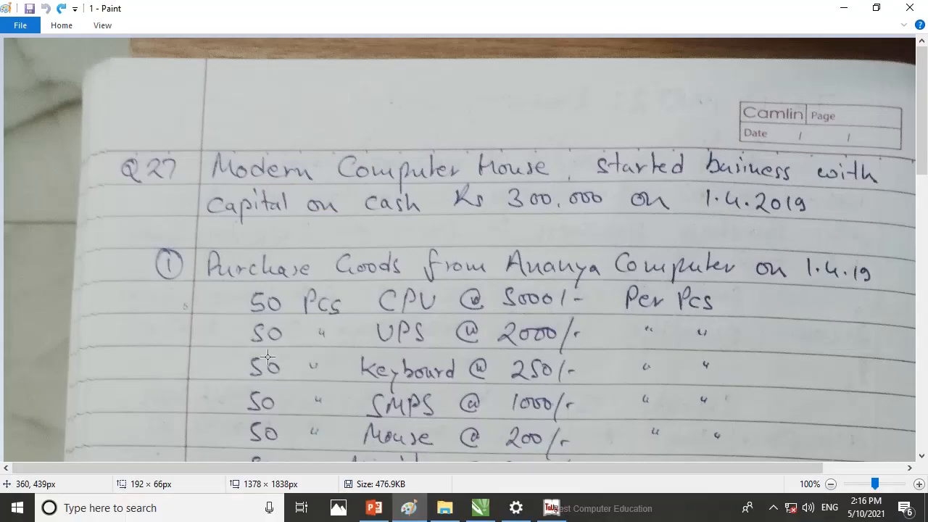
{"action": "mouse_move", "coordinate": [201, 187]}
{"action": "left_mouse_down"}
{"action": "mouse_move", "coordinate": [259, 198]}
{"action": "mouse_move", "coordinate": [309, 224]}
{"action": "left_mouse_up"}
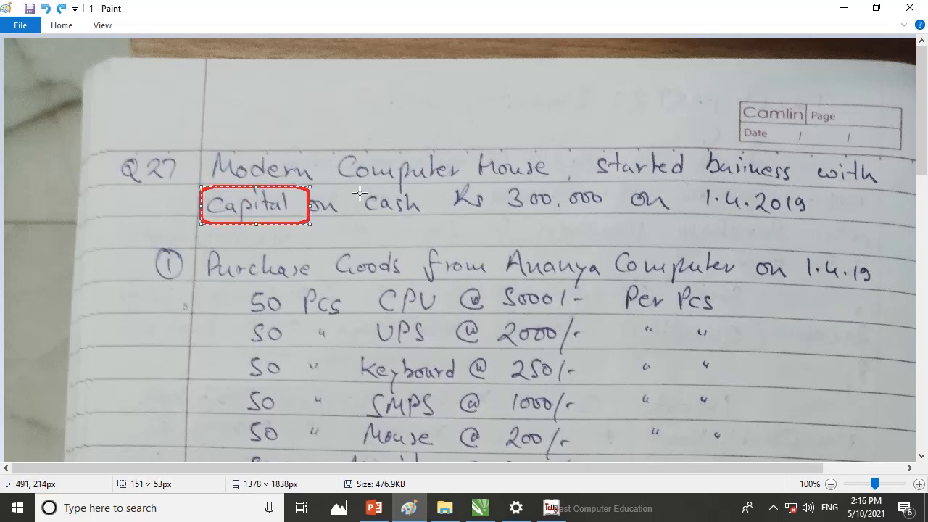
{"action": "left_click_drag", "start_coordinate": [361, 187], "coordinate": [437, 226]}
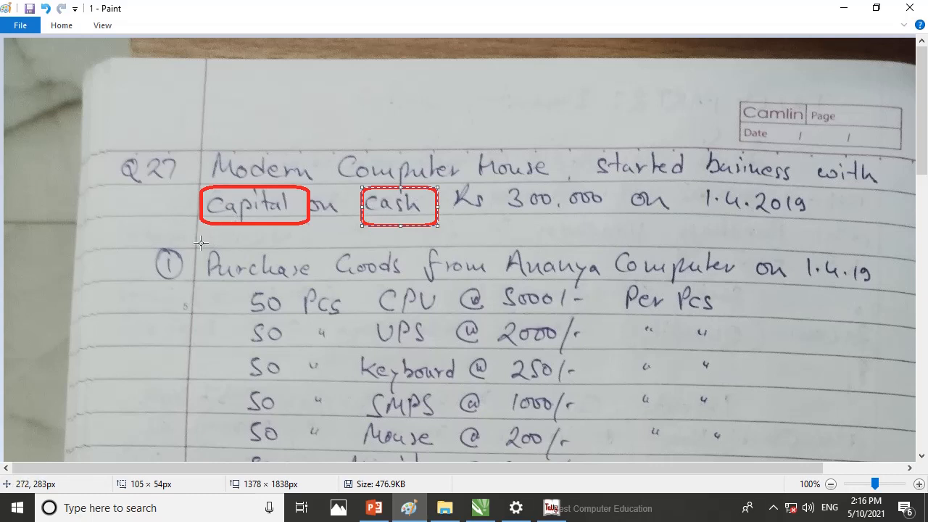
{"action": "left_click_drag", "start_coordinate": [192, 242], "coordinate": [317, 285]}
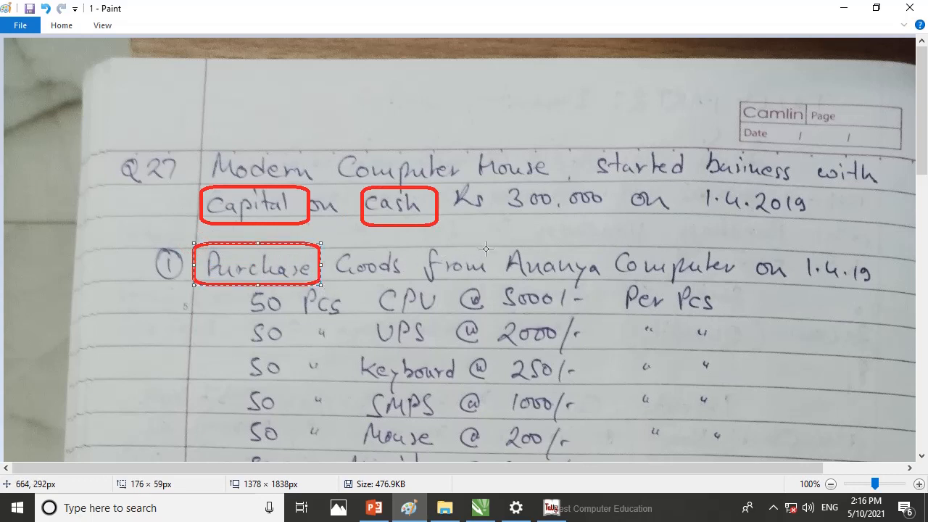
{"action": "left_click_drag", "start_coordinate": [503, 239], "coordinate": [740, 284]}
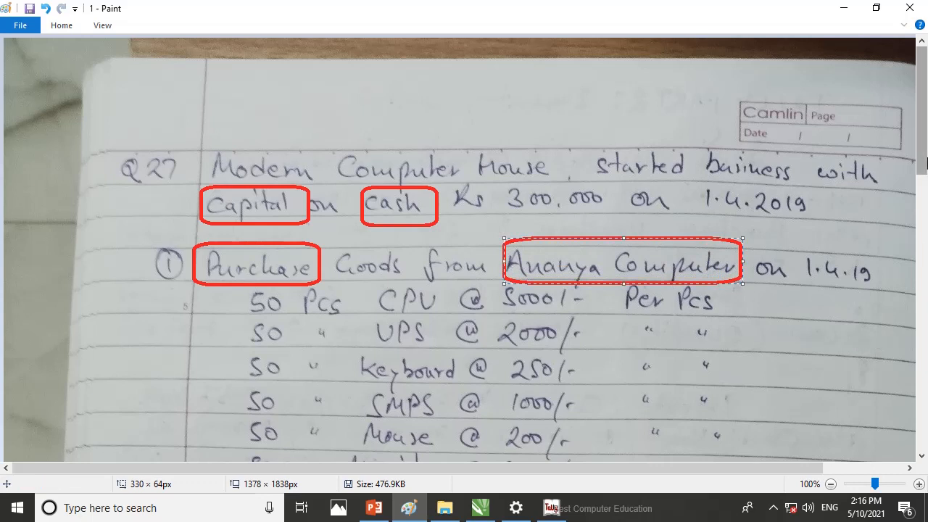
Outline Sold and Vikas & Vipul Computer in entry 2 and the customer's name in entry 3, and switch back to Tally 9.
{"action": "left_click_drag", "start_coordinate": [918, 160], "coordinate": [914, 264]}
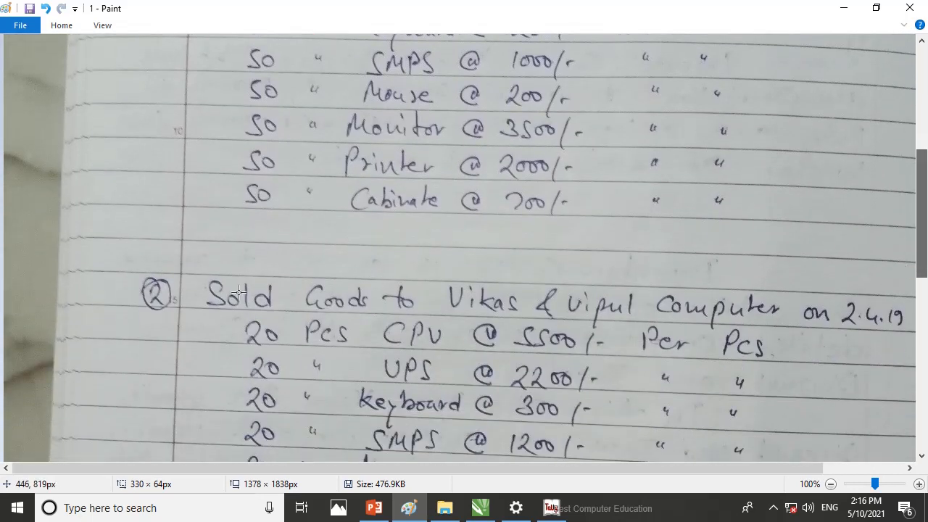
{"action": "left_click_drag", "start_coordinate": [187, 266], "coordinate": [290, 318]}
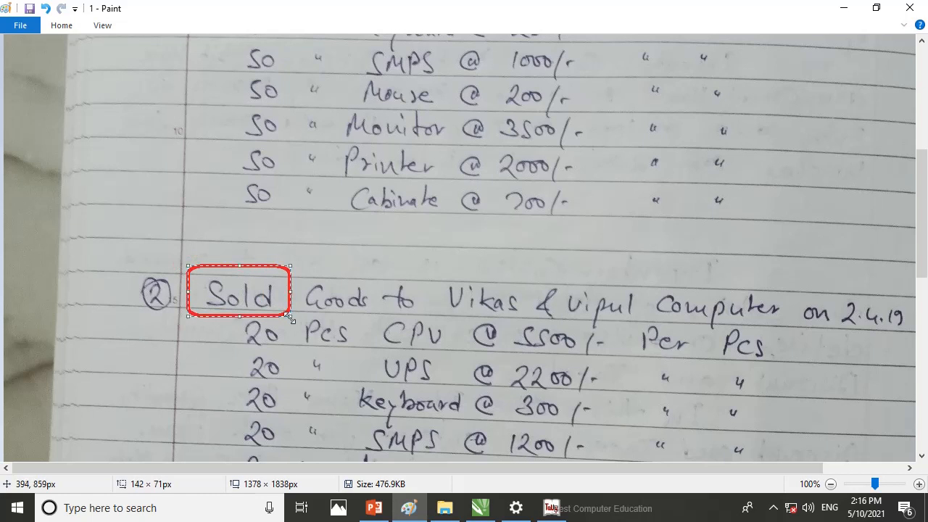
{"action": "left_click", "coordinate": [439, 272]}
{"action": "left_click_drag", "start_coordinate": [438, 272], "coordinate": [796, 327]}
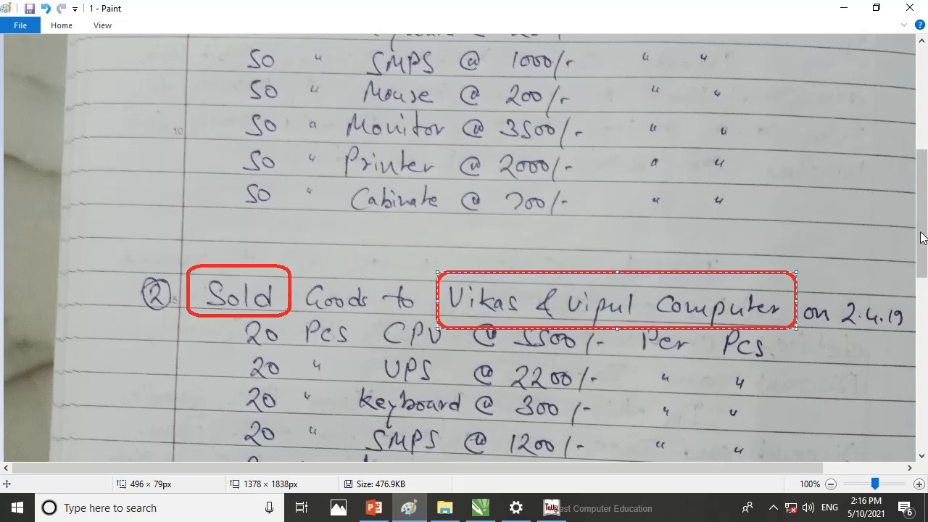
{"action": "left_click_drag", "start_coordinate": [924, 237], "coordinate": [924, 334]}
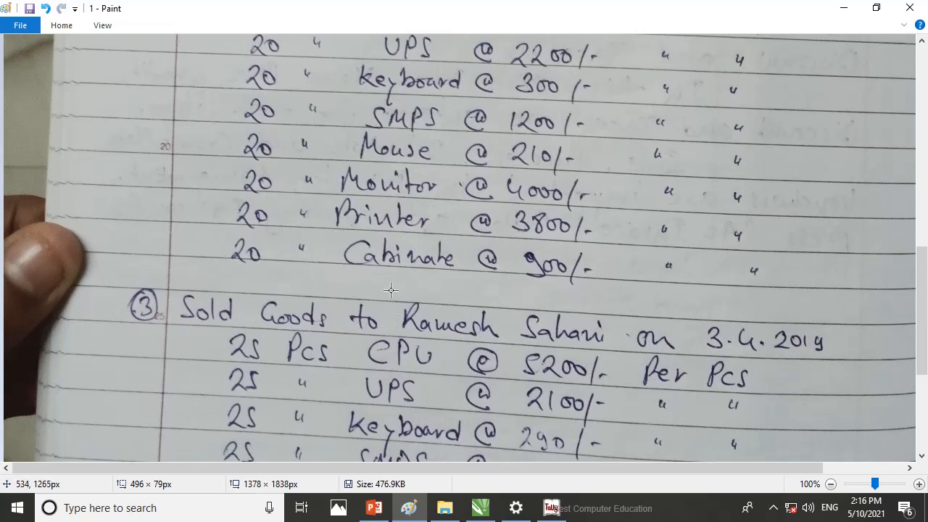
{"action": "left_click_drag", "start_coordinate": [390, 290], "coordinate": [627, 348]}
{"action": "scroll", "coordinate": [705, 348], "scroll_direction": "up", "scroll_amount": 5}
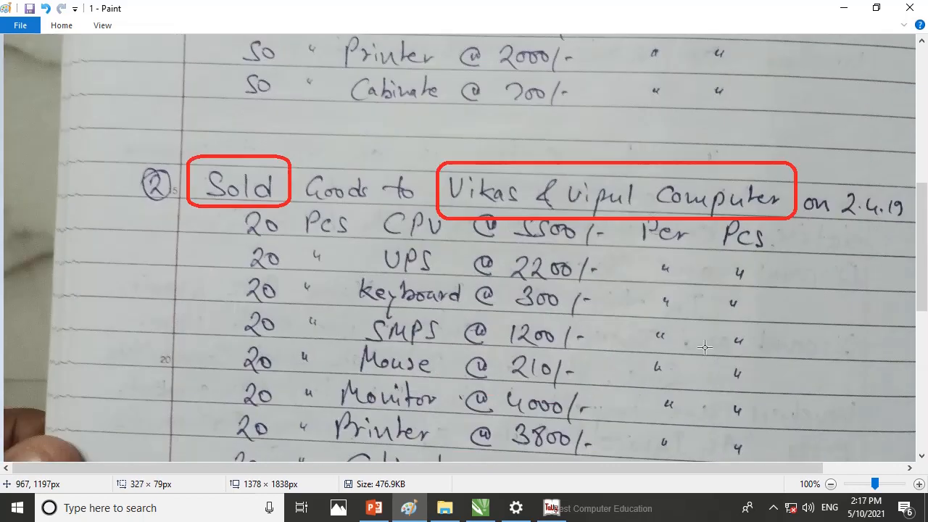
{"action": "scroll", "coordinate": [704, 348], "scroll_direction": "up", "scroll_amount": 5}
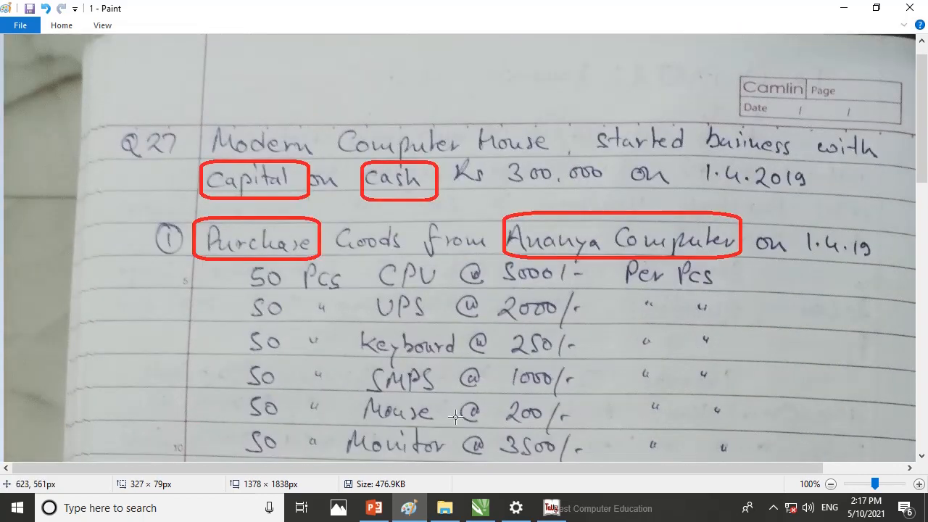
{"action": "left_click", "coordinate": [553, 515]}
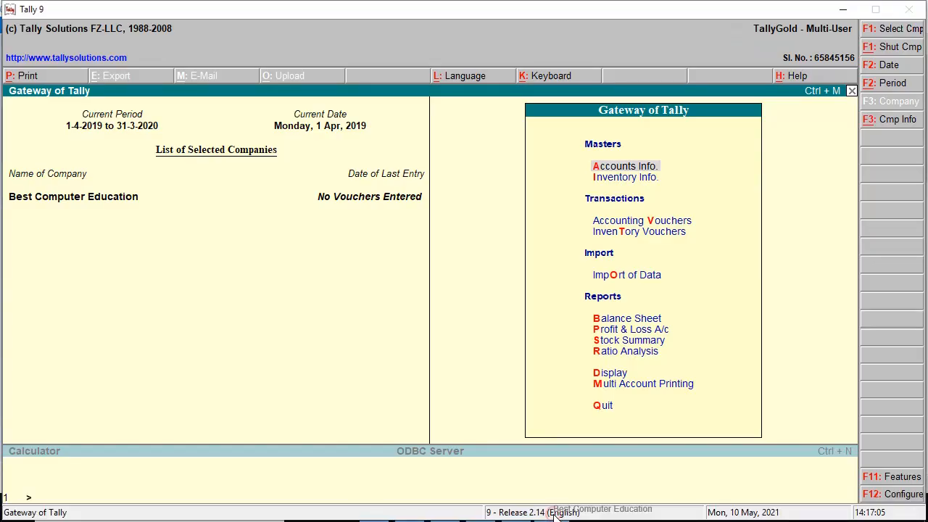
Start creating a single ledger in the accounts masters and name it Capital A/c.
{"action": "left_click", "coordinate": [625, 167]}
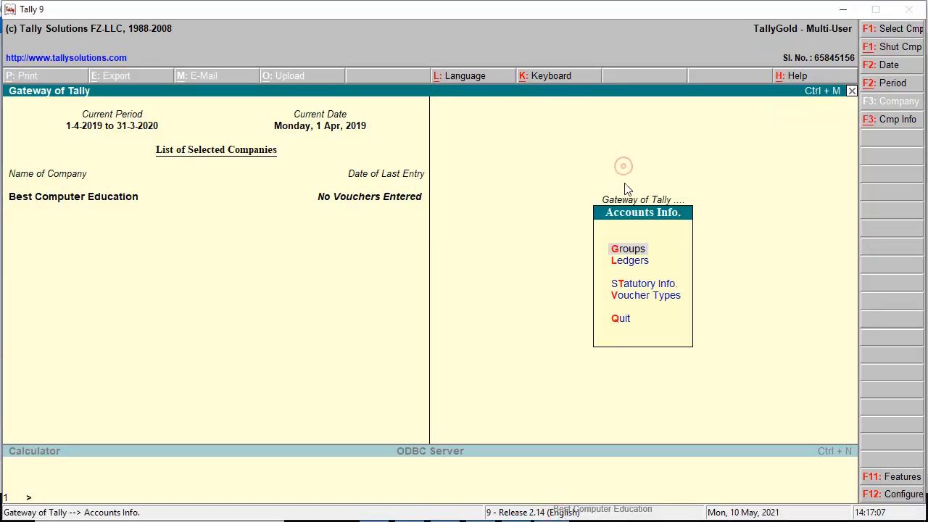
{"action": "left_click", "coordinate": [629, 264]}
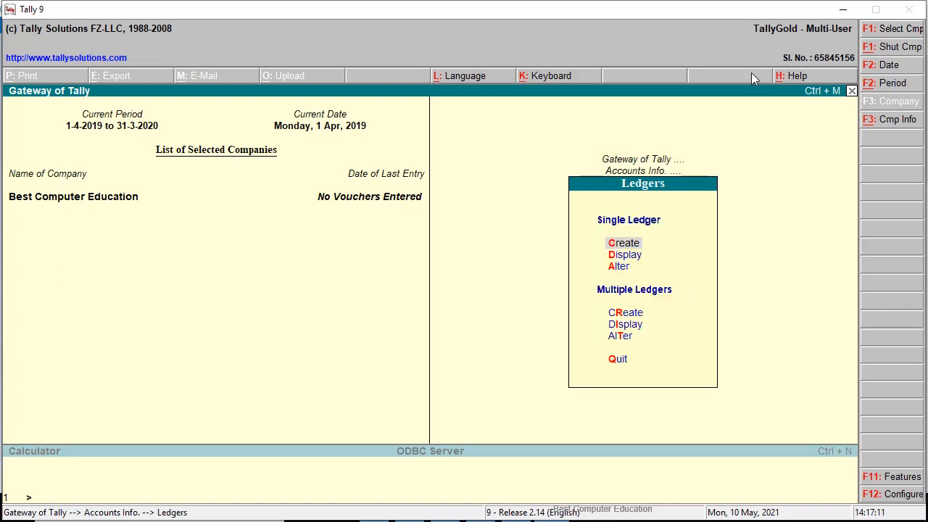
{"action": "left_click", "coordinate": [622, 245]}
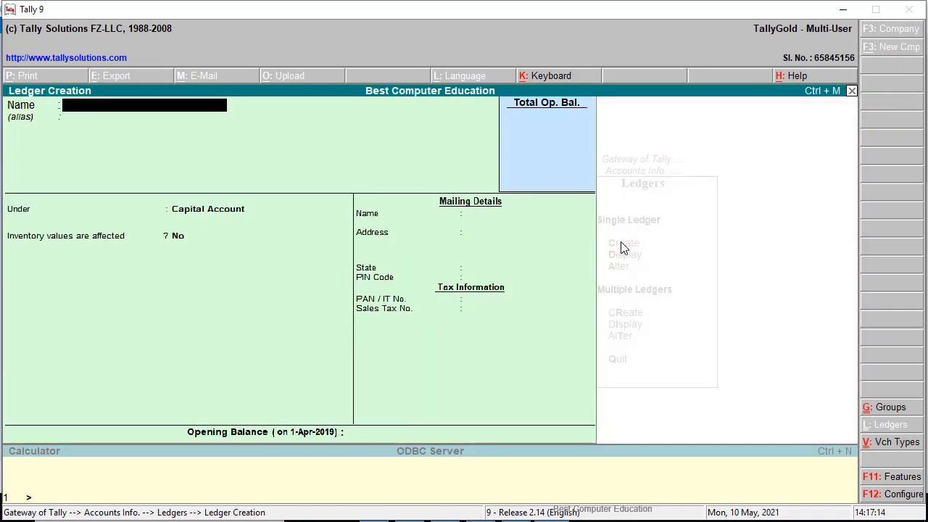
{"action": "type", "text": "Capital a/c"}
{"action": "key", "text": "Return"}
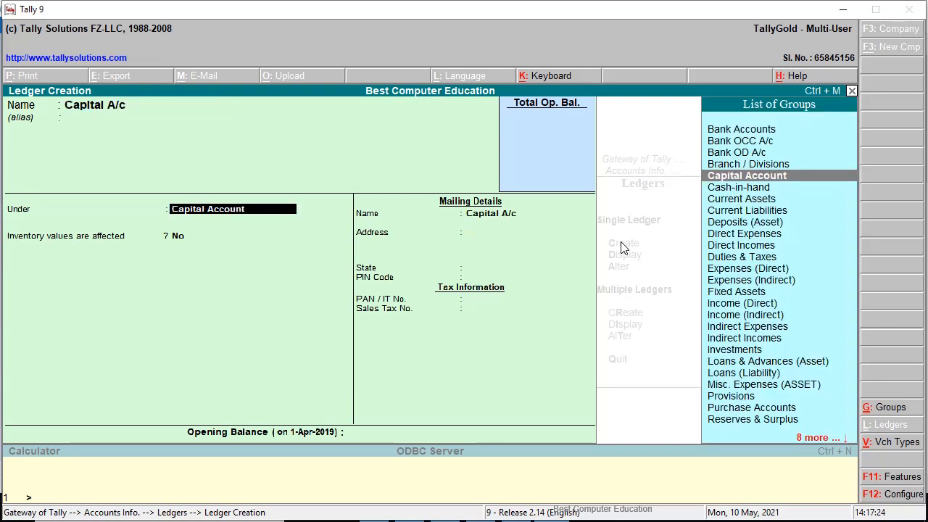
Keep the new ledger under the Capital Account group, accept the default mailing and tax details, and save it.
{"action": "key", "text": "Return"}
{"action": "key", "text": "Return"}
{"action": "key", "text": "Return"}
{"action": "key", "text": "Return"}
{"action": "key", "text": "Return"}
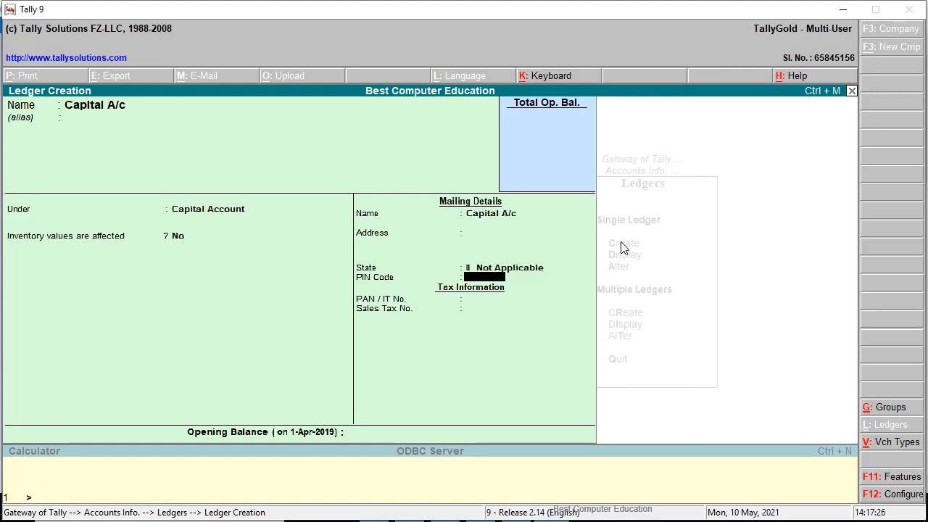
{"action": "key", "text": "Return"}
{"action": "key", "text": "Return"}
{"action": "key", "text": "Return"}
{"action": "key", "text": "Return"}
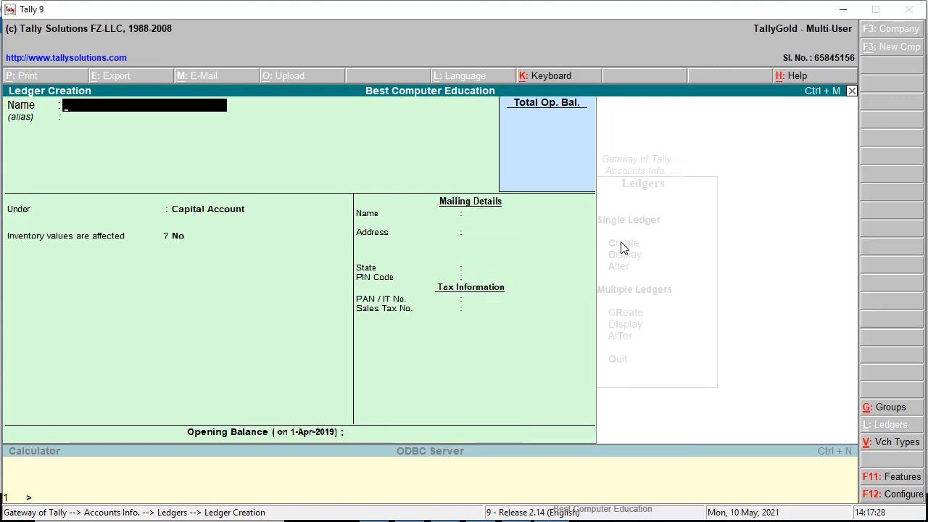
Check entry 1 in the Paint question image, return to Tally 9 and create the ledger Purchase A/c under Purchase Accounts.
{"action": "key", "text": "alt+Tab"}
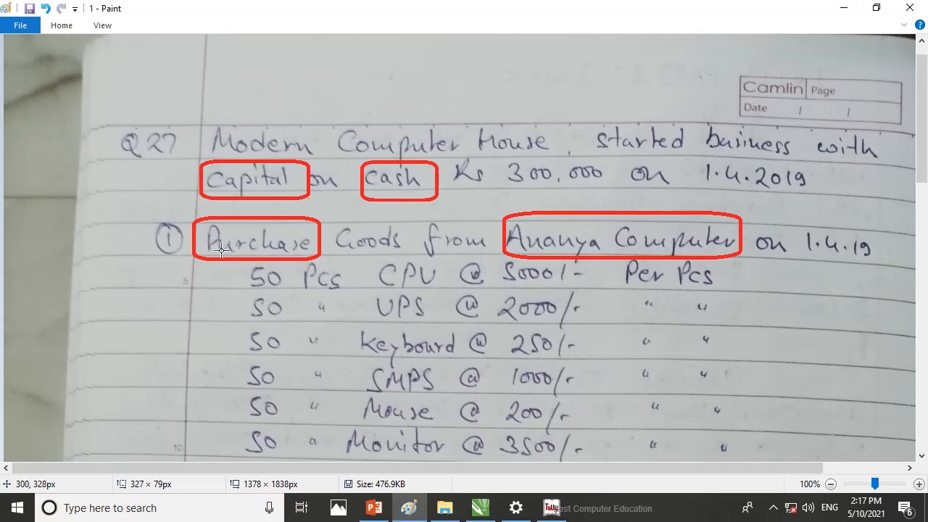
{"action": "key", "text": "alt+Tab"}
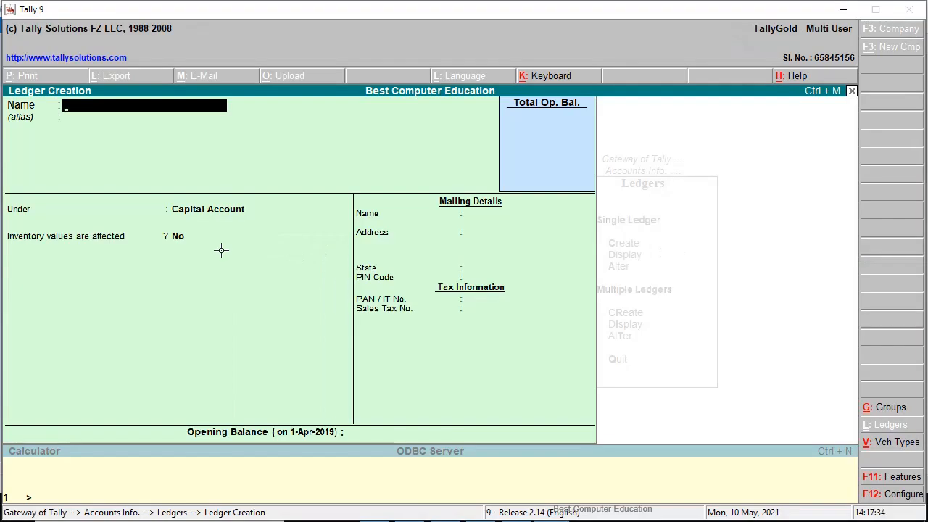
{"action": "type", "text": "Purchase a"}
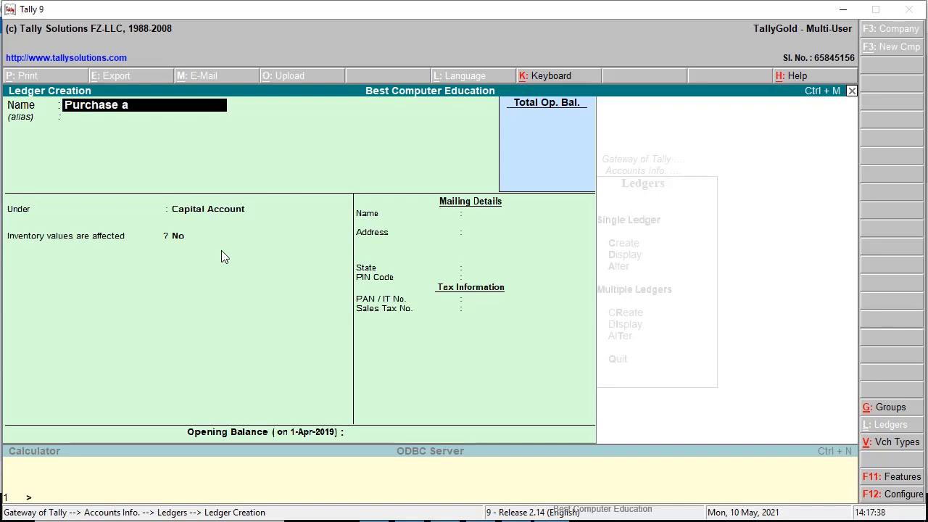
{"action": "type", "text": "/c"}
{"action": "key", "text": "Return"}
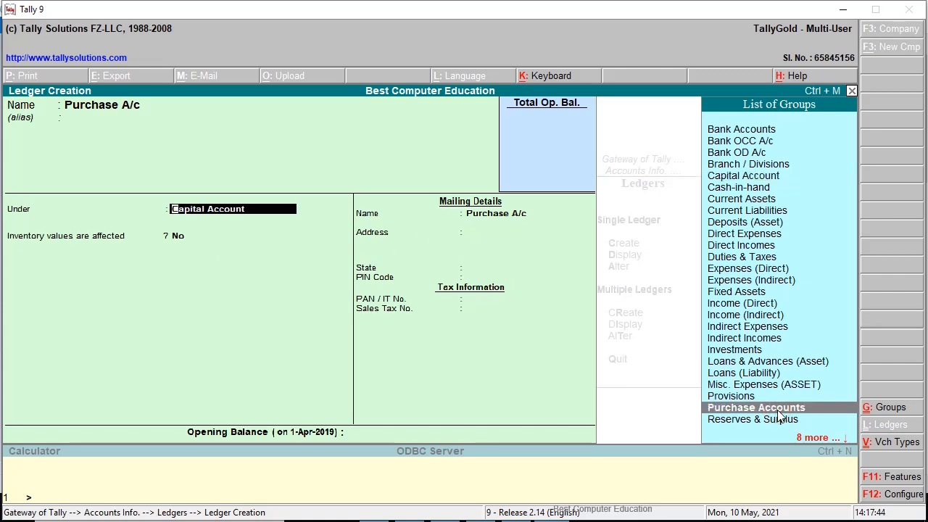
{"action": "left_click", "coordinate": [780, 408]}
{"action": "key", "text": "Return"}
{"action": "key", "text": "Return"}
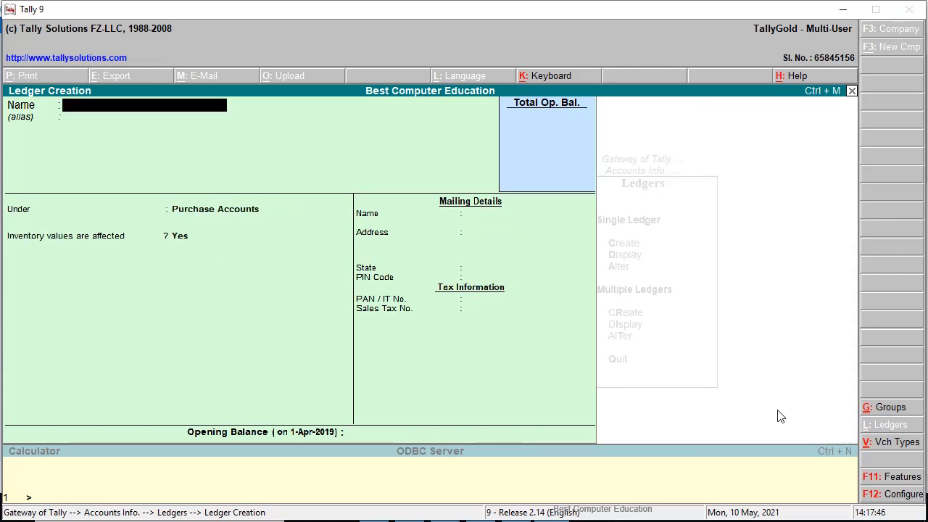
Check the supplier in the Paint question image, return to Tally 9 and name the new ledger Ananya Computer.
{"action": "key", "text": "alt+Tab"}
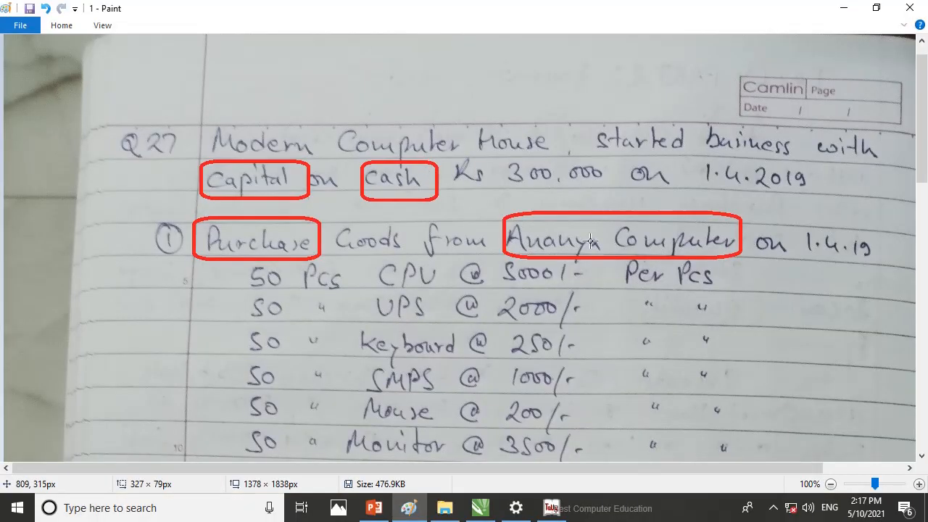
{"action": "key", "text": "alt+Tab"}
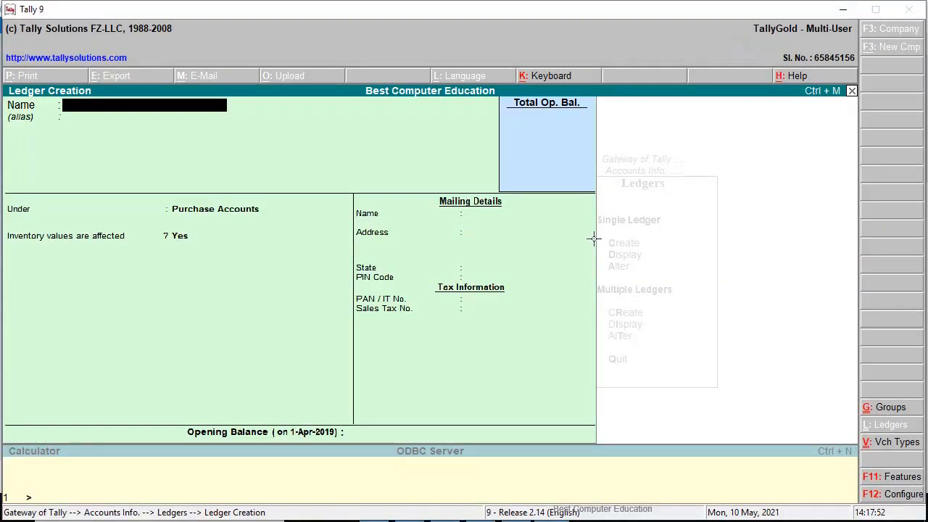
{"action": "type", "text": "Ananya comp"}
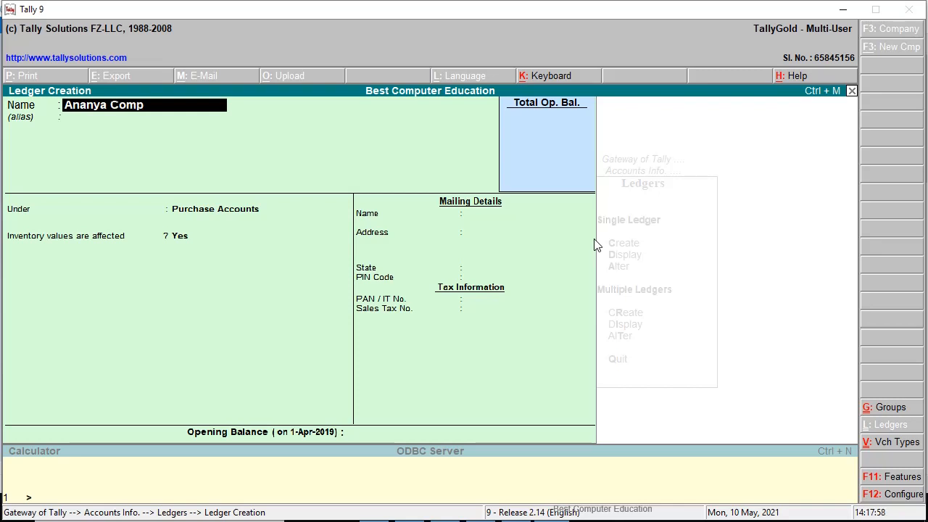
{"action": "type", "text": "uter"}
{"action": "key", "text": "Return"}
{"action": "key", "text": "Return"}
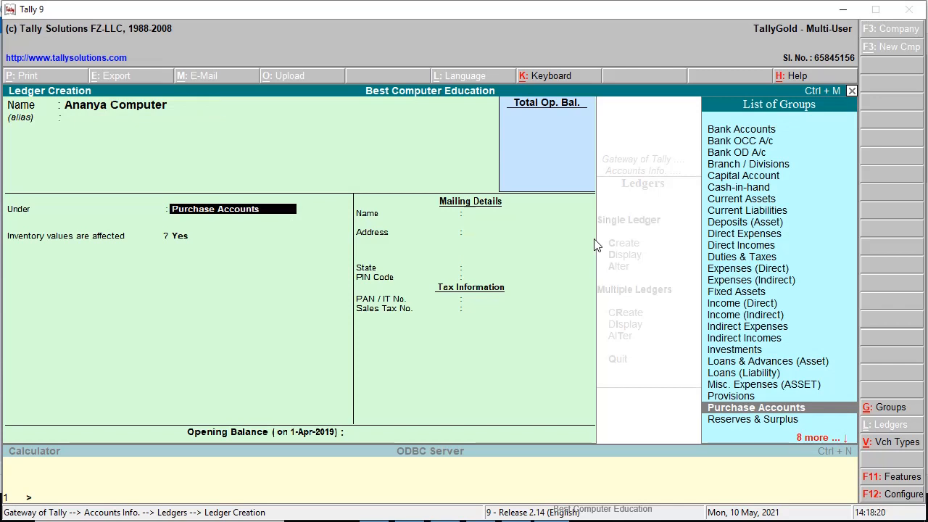
Place the Ananya Computer ledger under Sundry Creditors, accept the default details and save it.
{"action": "type", "text": "S"}
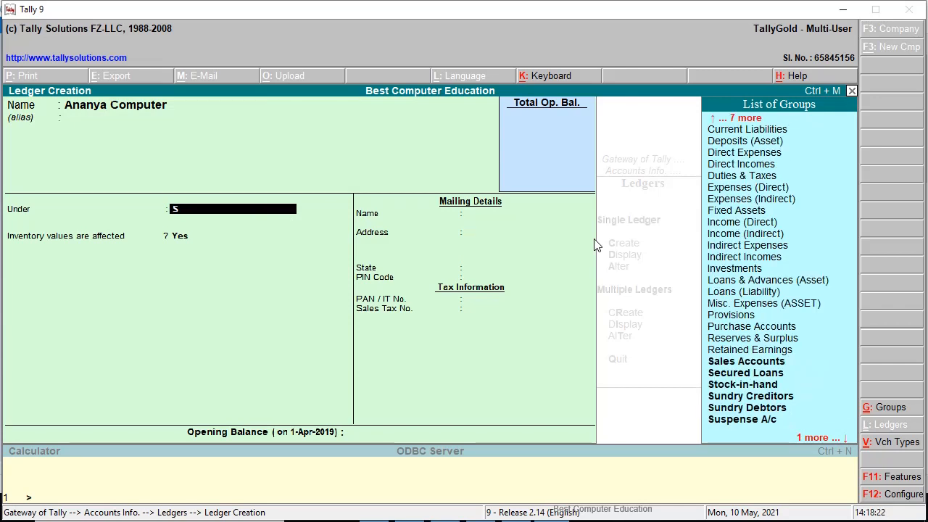
{"action": "key", "text": "Down"}
{"action": "key", "text": "Down"}
{"action": "key", "text": "Down"}
{"action": "key", "text": "Down"}
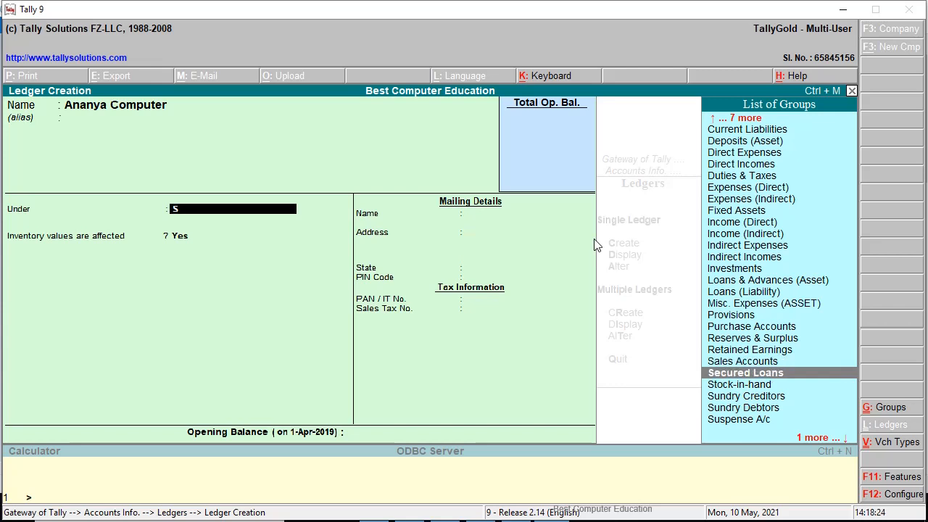
{"action": "key", "text": "Return"}
{"action": "key", "text": "Return"}
{"action": "key", "text": "Return"}
{"action": "key", "text": "Return"}
{"action": "key", "text": "Return"}
{"action": "key", "text": "Return"}
{"action": "key", "text": "Return"}
{"action": "key", "text": "Return"}
{"action": "key", "text": "Return"}
{"action": "key", "text": "Return"}
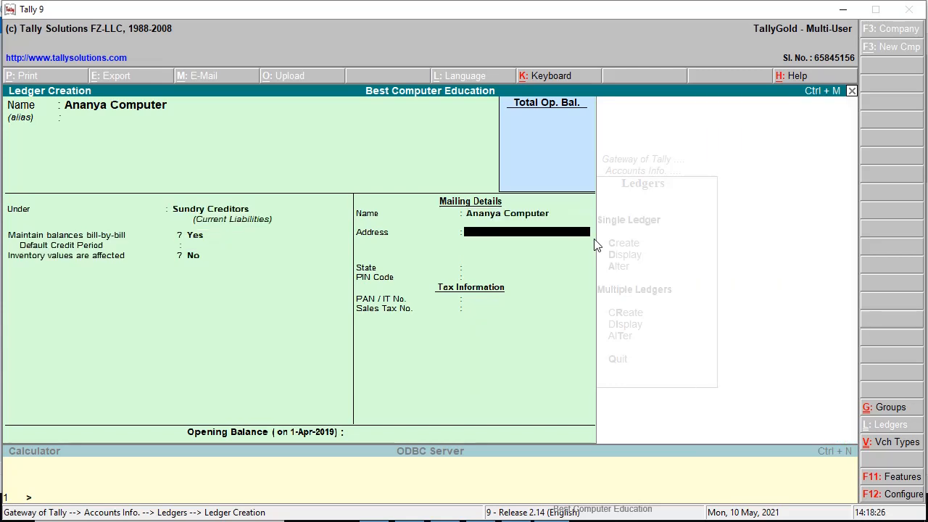
{"action": "key", "text": "Return"}
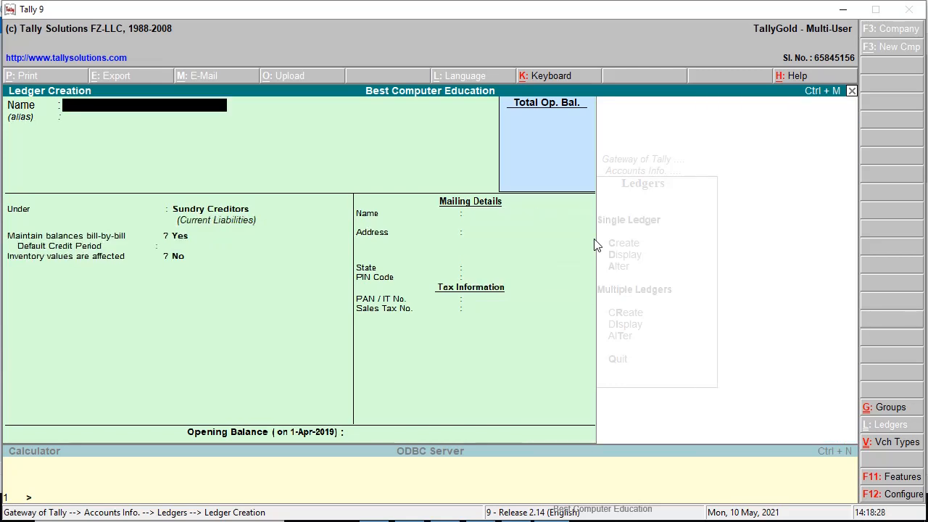
Check entry 2's transaction type in the Paint question image, return to Tally 9 and name the new ledger Sales A/c.
{"action": "key", "text": "alt+Tab"}
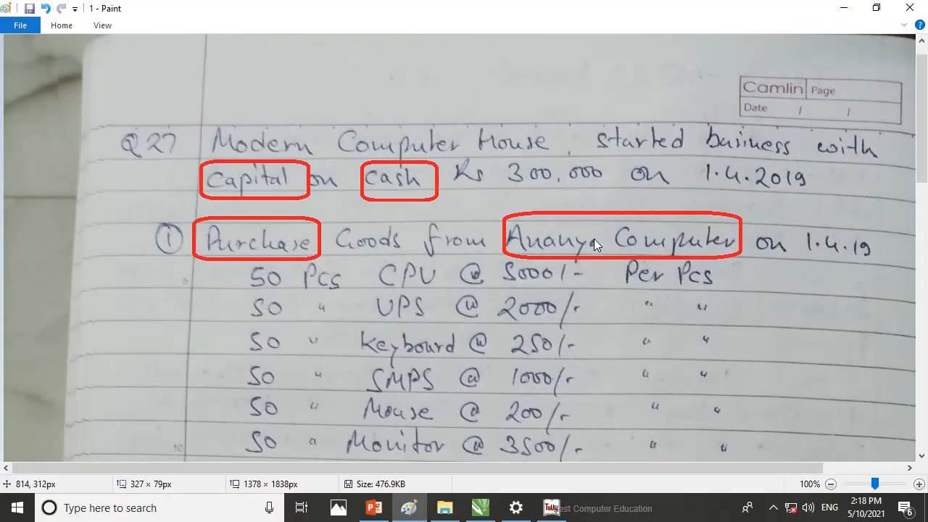
{"action": "scroll", "coordinate": [594, 243], "scroll_direction": "down", "scroll_amount": 4}
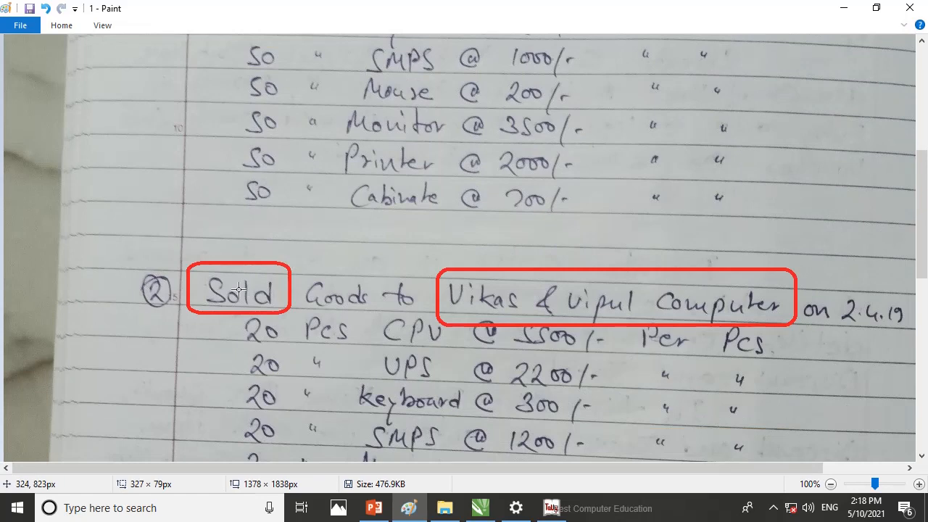
{"action": "key", "text": "alt+Tab"}
{"action": "type", "text": "Sa"}
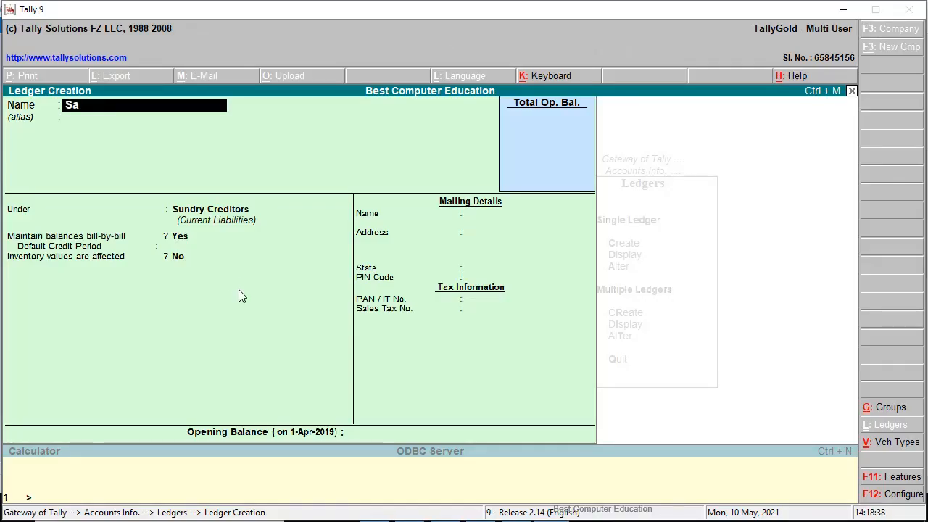
{"action": "type", "text": "les a/c"}
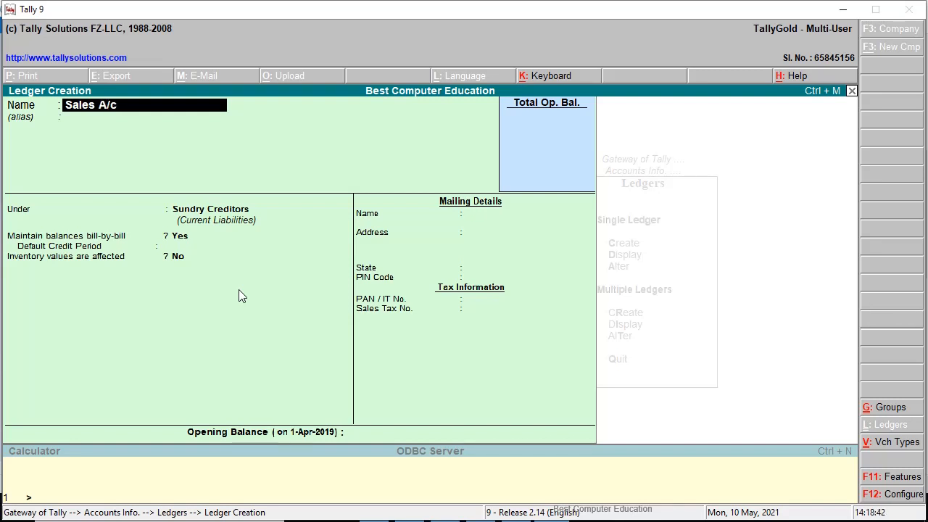
{"action": "key", "text": "Return"}
{"action": "key", "text": "Return"}
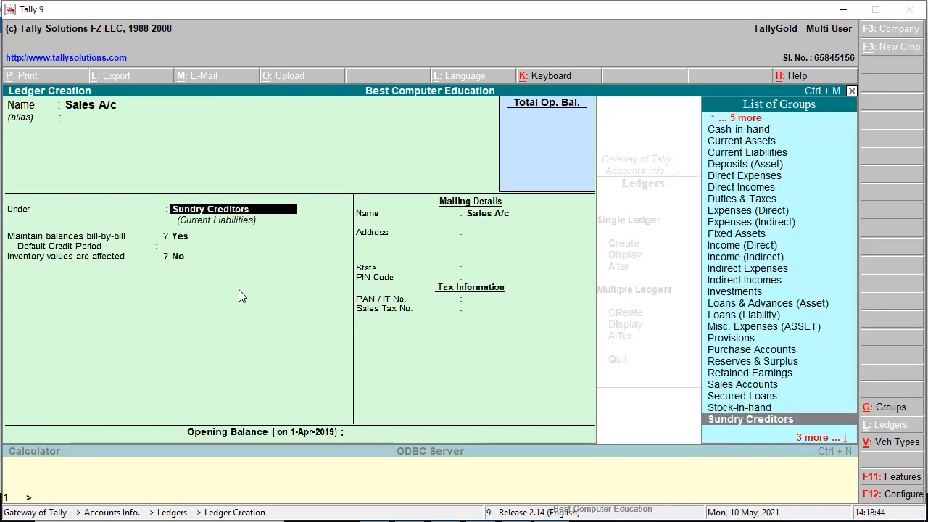
Place the Sales A/c ledger under the Sales Accounts group and save it with the default details.
{"action": "type", "text": "Sa"}
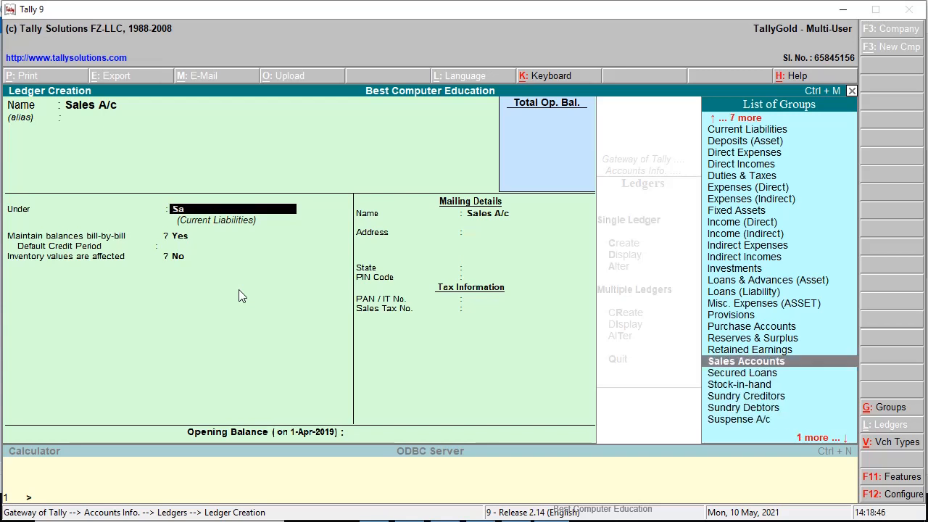
{"action": "type", "text": "le"}
{"action": "key", "text": "Return"}
{"action": "key", "text": "Return"}
{"action": "key", "text": "Return"}
{"action": "key", "text": "Return"}
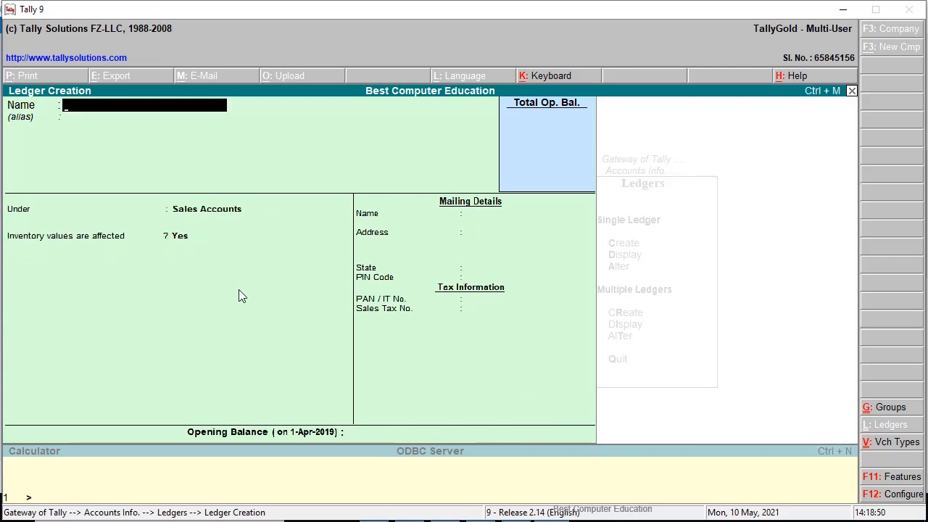
Check entry 2's buyer in the Paint question image, return to Tally 9 and name the new ledger Vikas & Vipul.
{"action": "key", "text": "alt+Tab"}
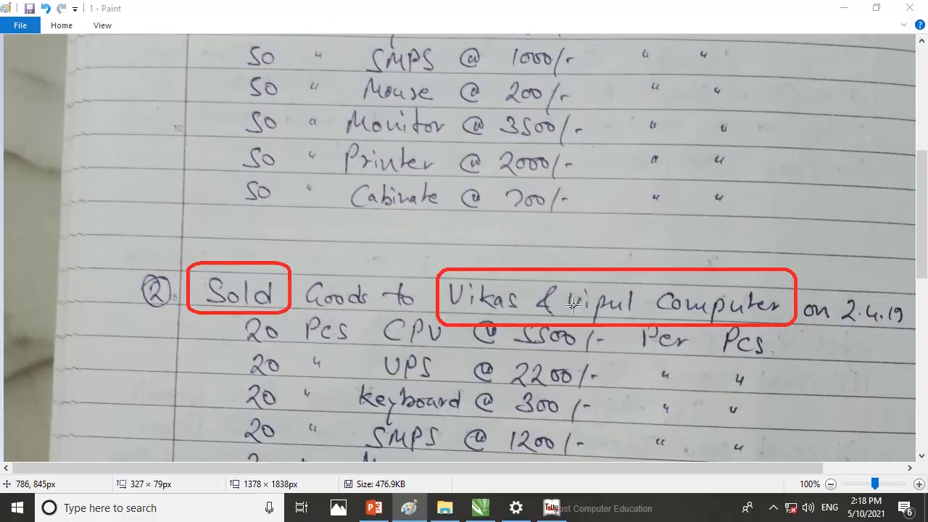
{"action": "key", "text": "alt+Tab"}
{"action": "type", "text": "Vik"}
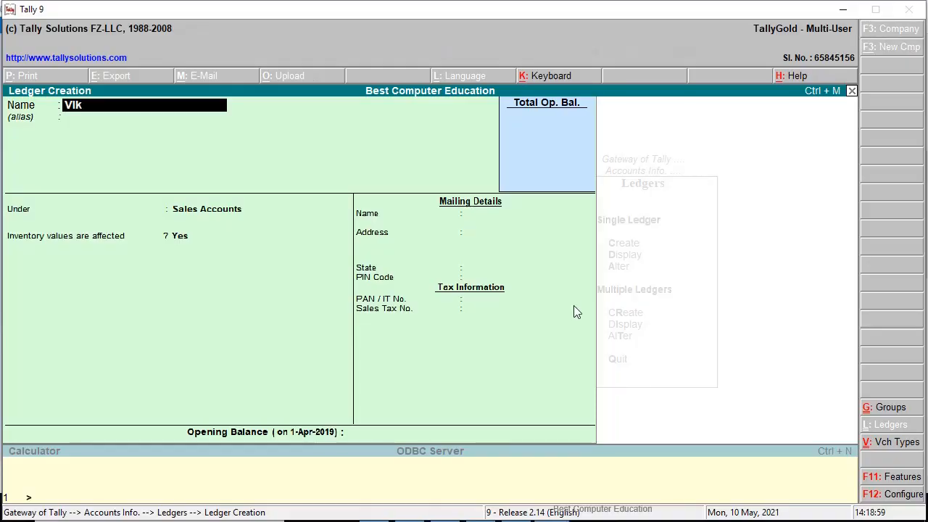
{"action": "type", "text": "as & Vipul"}
{"action": "key", "text": "Return"}
{"action": "key", "text": "Return"}
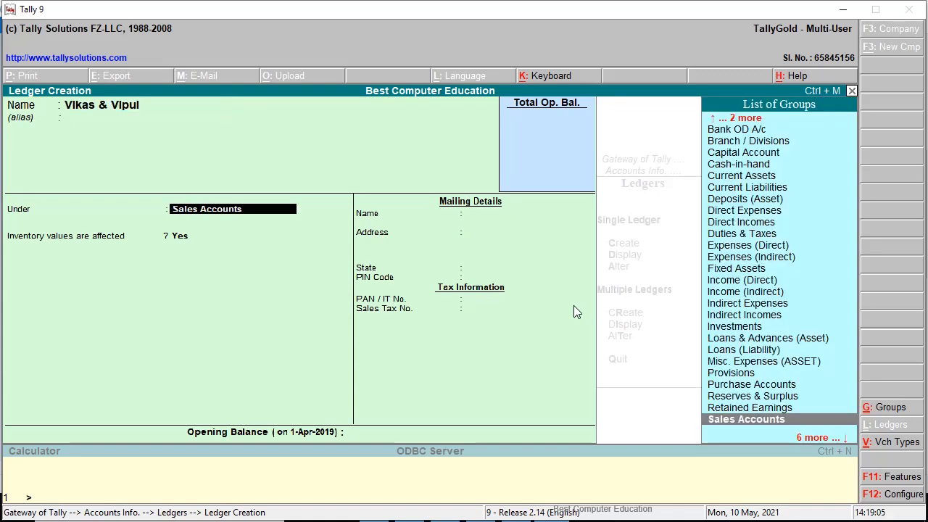
Place the Vikas & Vipul ledger under Sundry Debtors, accept the default details and save it.
{"action": "type", "text": "Sun"}
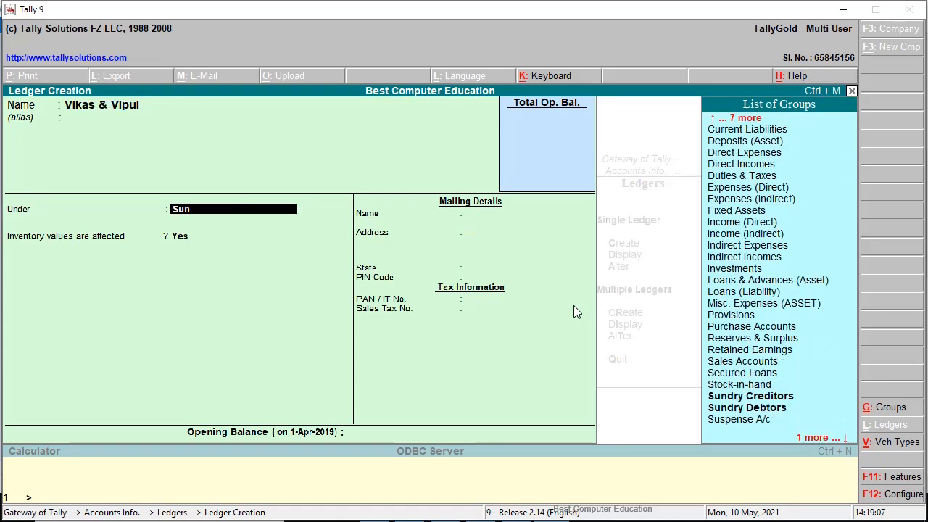
{"action": "key", "text": "Down"}
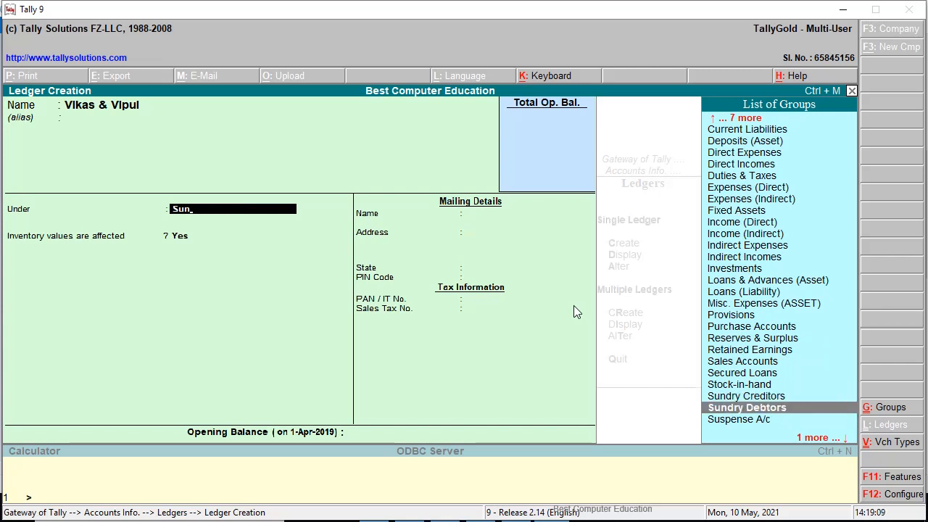
{"action": "key", "text": "Return"}
{"action": "key", "text": "Return"}
{"action": "key", "text": "Return"}
{"action": "key", "text": "Return"}
{"action": "key", "text": "Return"}
{"action": "key", "text": "Return"}
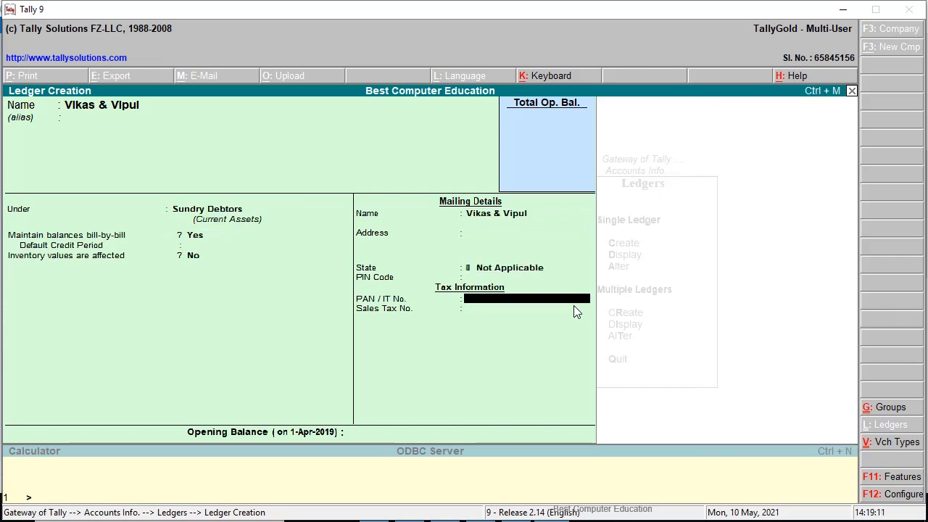
{"action": "key", "text": "Return"}
{"action": "key", "text": "Return"}
{"action": "key", "text": "Return"}
{"action": "key", "text": "Return"}
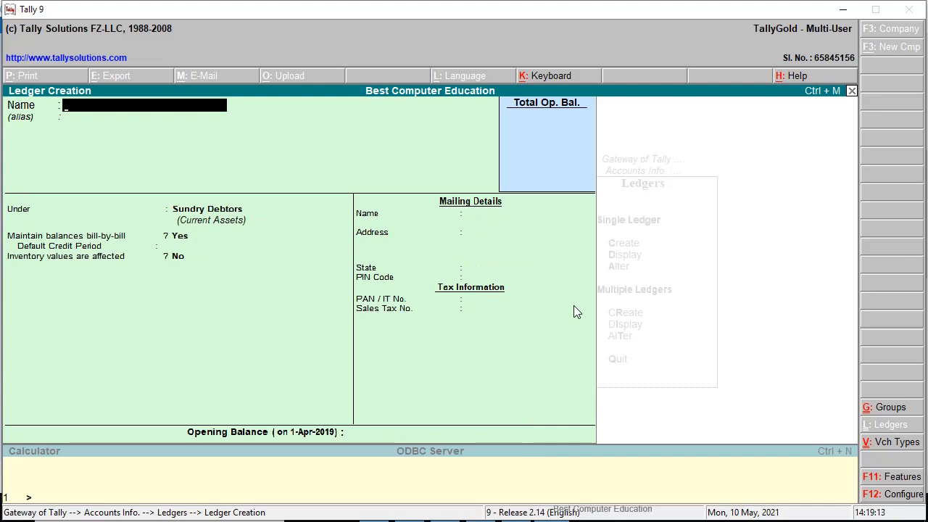
Check entry 3's buyer in the Paint question image, return to Tally 9 and name the new ledger with the buyer's full name.
{"action": "key", "text": "alt+Tab"}
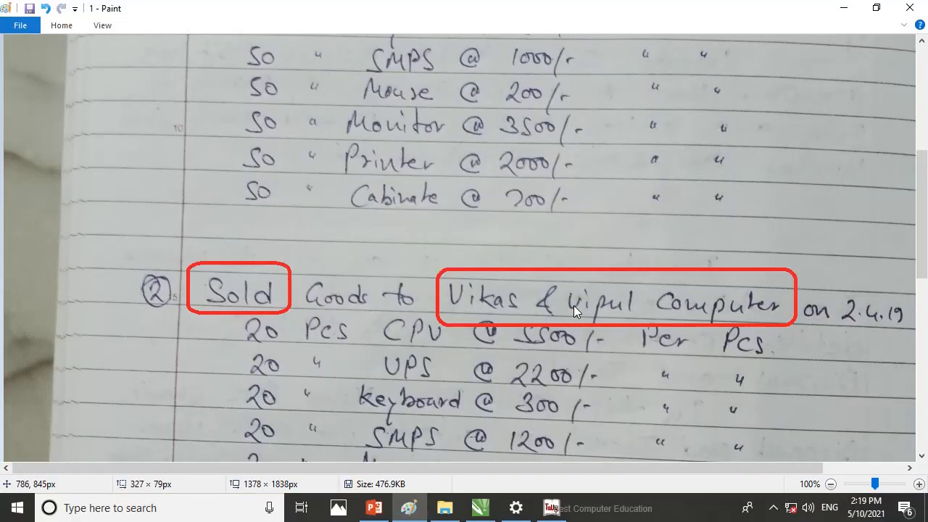
{"action": "scroll", "coordinate": [614, 290], "scroll_direction": "down", "scroll_amount": 5}
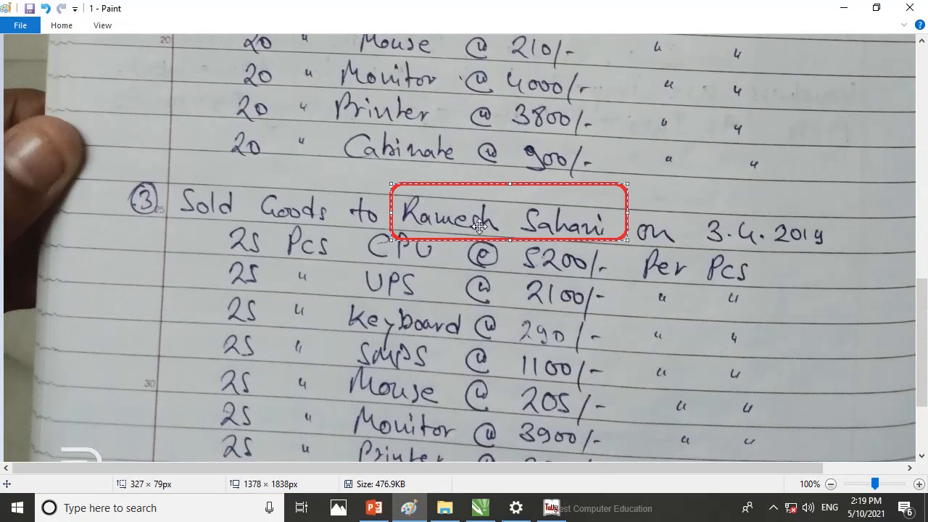
{"action": "left_click", "coordinate": [537, 282]}
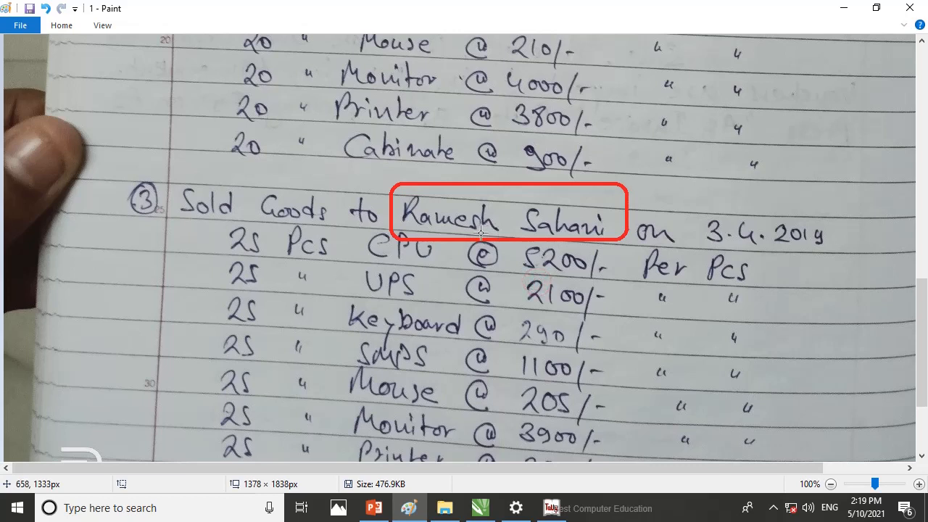
{"action": "key", "text": "alt"}
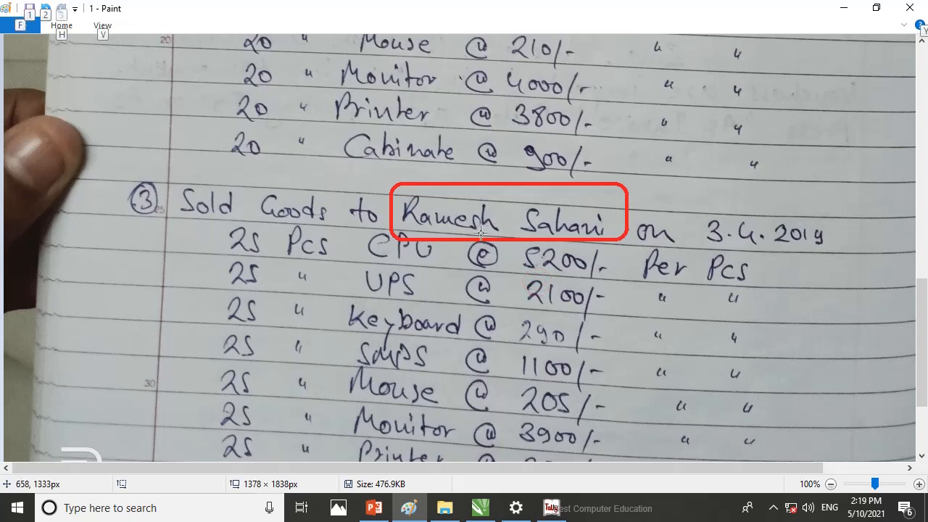
{"action": "key", "text": "alt+Tab"}
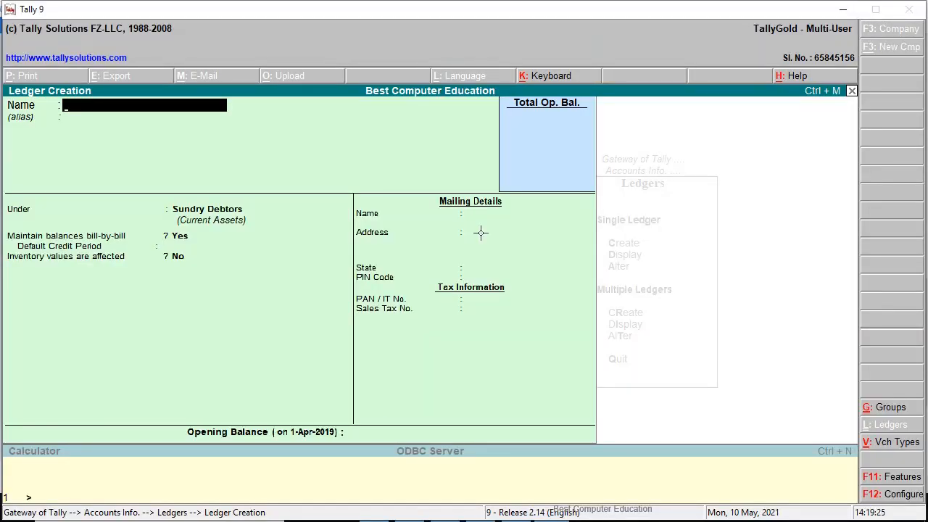
{"action": "type", "text": "Ramesh Sa"}
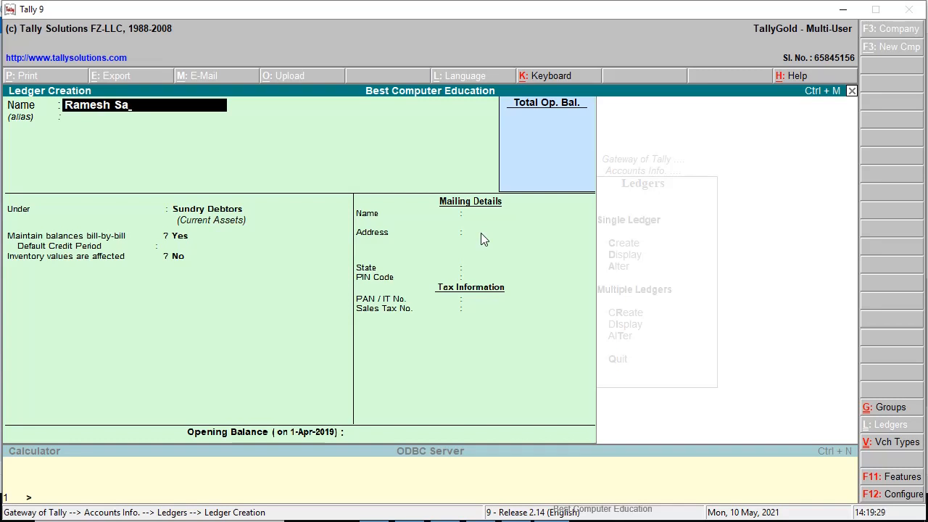
{"action": "type", "text": "hani"}
{"action": "key", "text": "Return"}
{"action": "key", "text": "Return"}
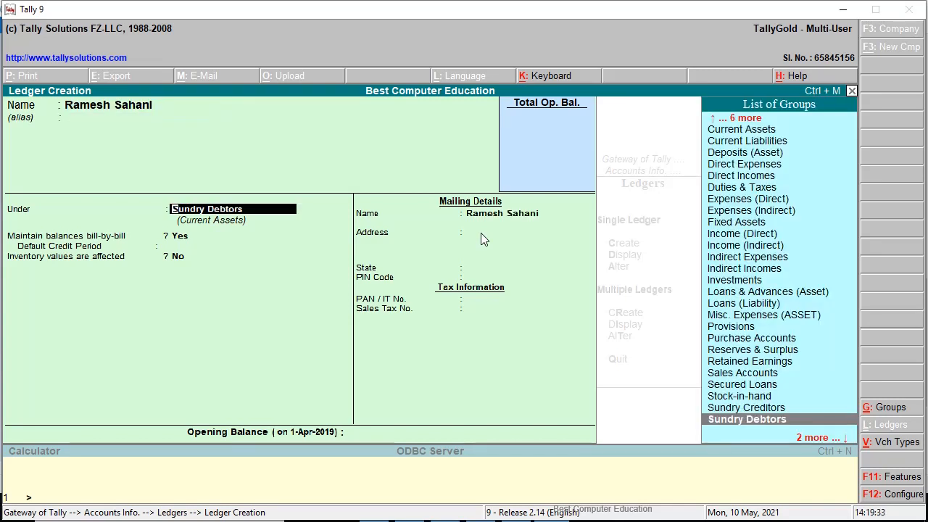
Keep entry 3's buyer ledger under Sundry Debtors, accept the default details and save it.
{"action": "key", "text": "Return"}
{"action": "key", "text": "Return"}
{"action": "key", "text": "Return"}
{"action": "key", "text": "Return"}
{"action": "key", "text": "Return"}
{"action": "key", "text": "Return"}
{"action": "key", "text": "Return"}
{"action": "key", "text": "Return"}
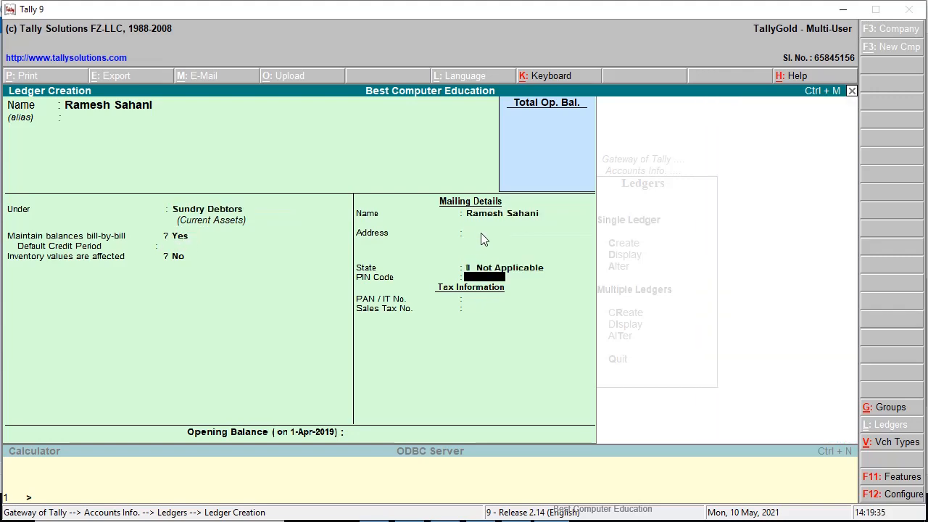
{"action": "key", "text": "Return"}
{"action": "key", "text": "Return"}
{"action": "key", "text": "Return"}
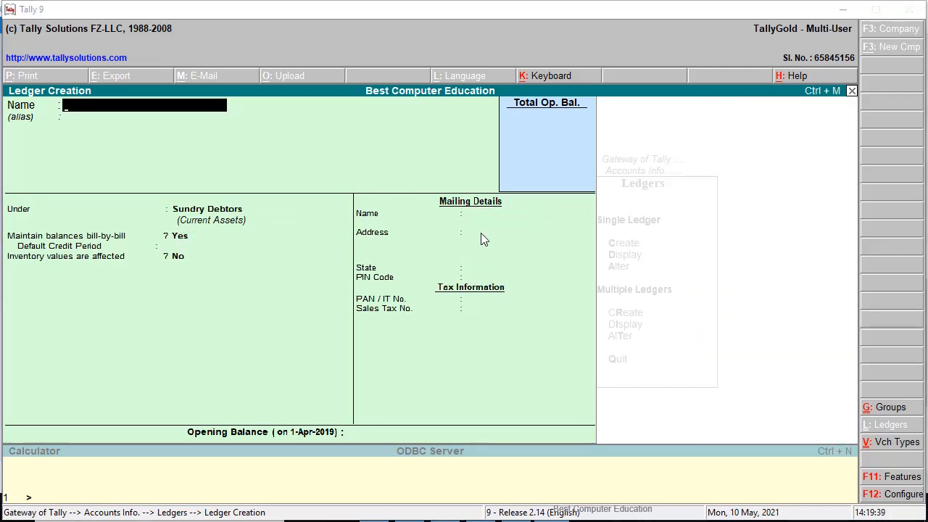
Review all entries of question 27 in the Paint image for any remaining ledgers and return to Tally 9.
{"action": "key", "text": "alt+Tab"}
{"action": "scroll", "coordinate": [481, 232], "scroll_direction": "down", "scroll_amount": 3}
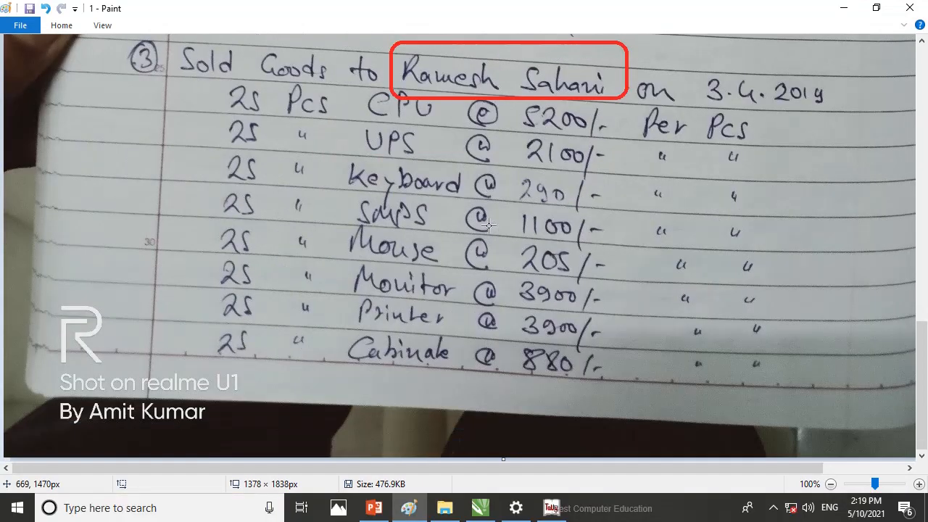
{"action": "scroll", "coordinate": [486, 229], "scroll_direction": "up", "scroll_amount": 8}
{"action": "scroll", "coordinate": [488, 225], "scroll_direction": "up", "scroll_amount": 5}
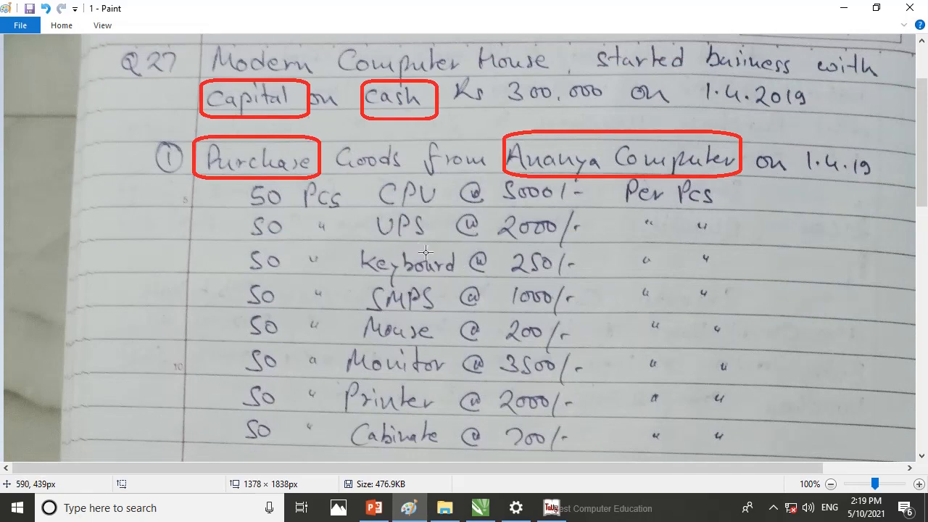
{"action": "left_click", "coordinate": [552, 508]}
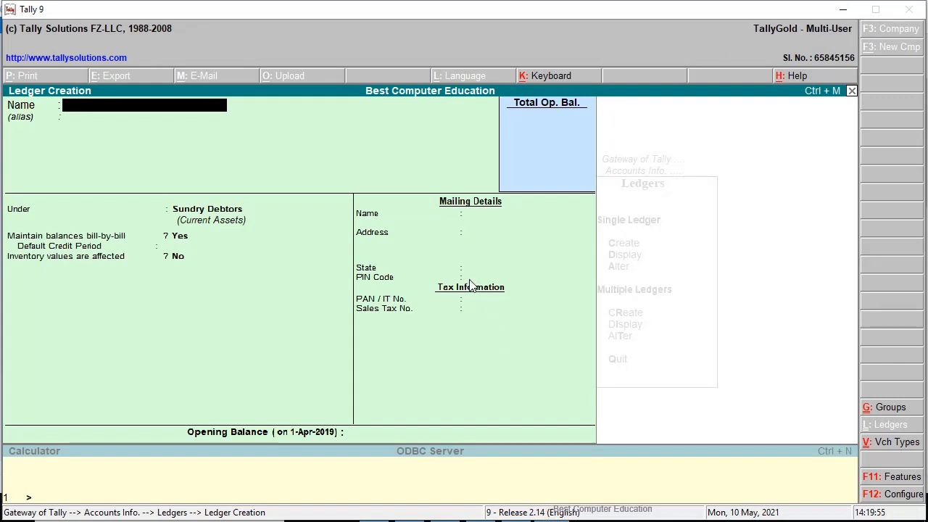
Leave ledger creation and open the creation form for a new unit of measure.
{"action": "key", "text": "Escape"}
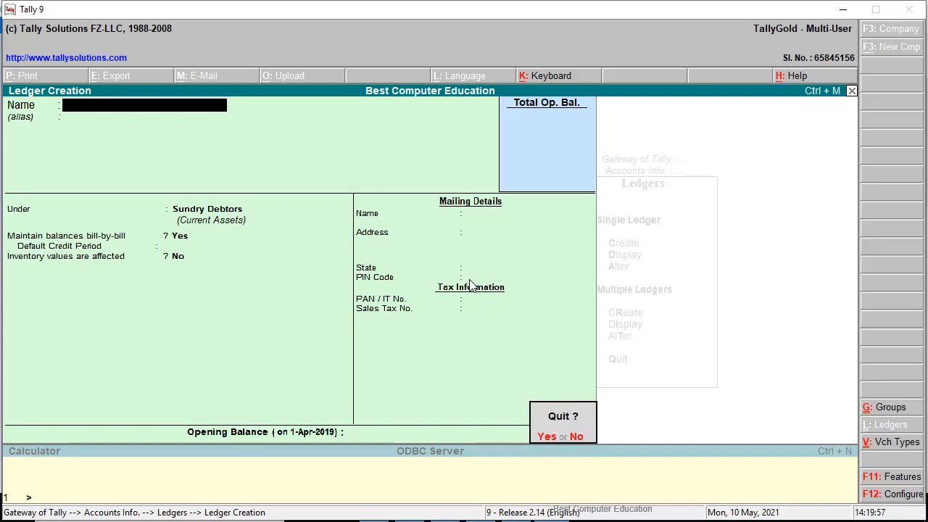
{"action": "key", "text": "Return"}
{"action": "key", "text": "Escape"}
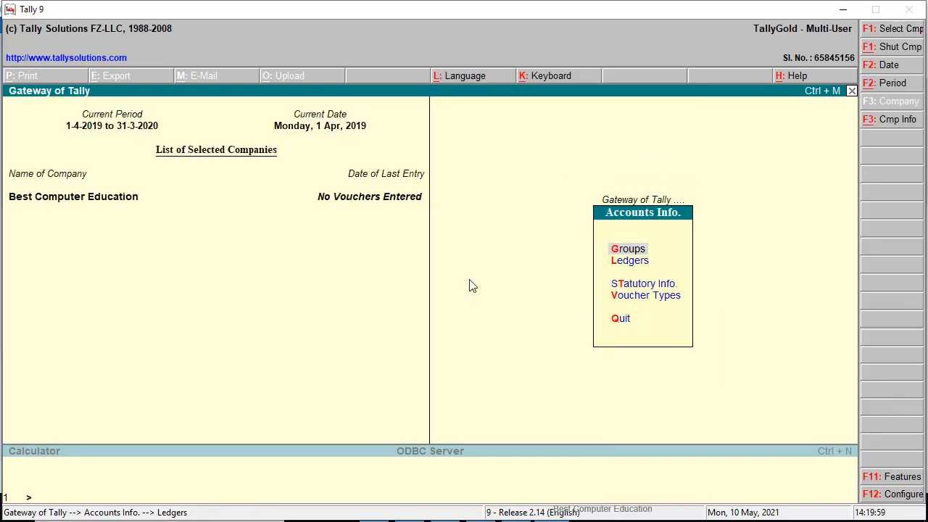
{"action": "key", "text": "Escape"}
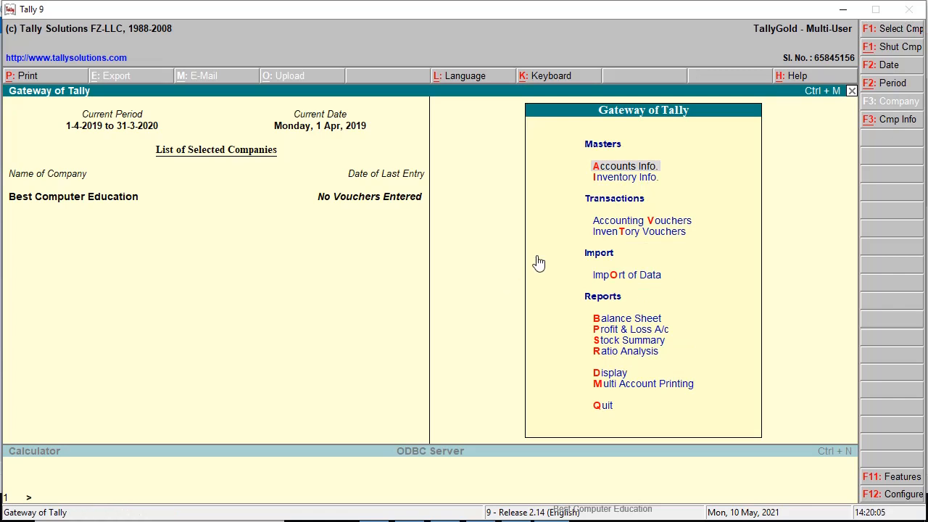
{"action": "left_click", "coordinate": [618, 179]}
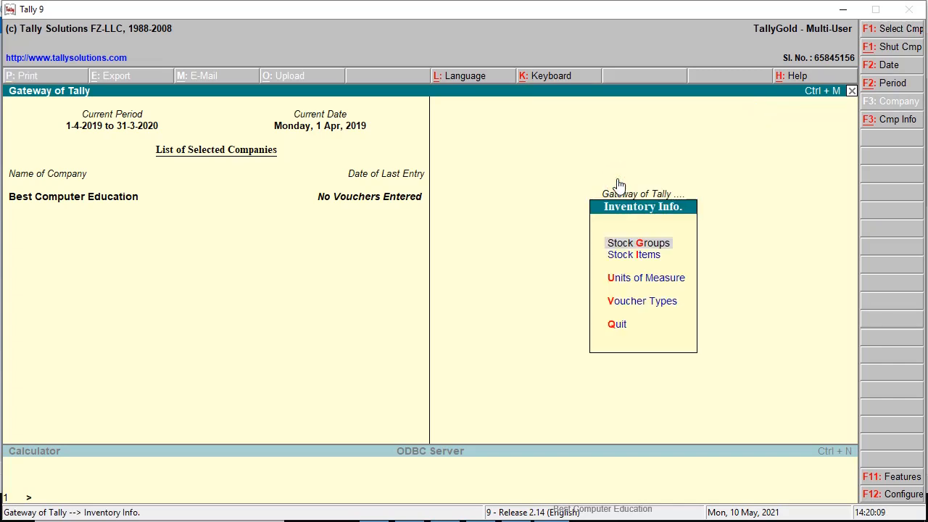
{"action": "left_click", "coordinate": [633, 282]}
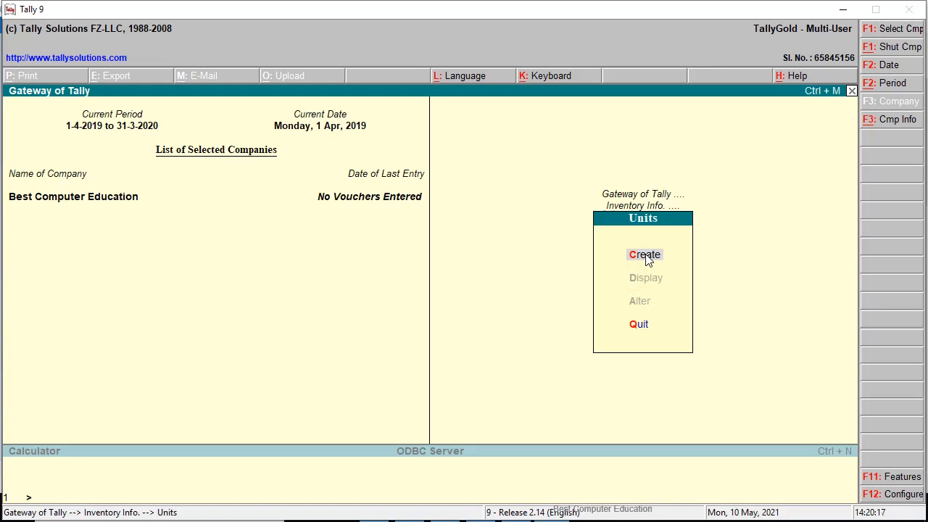
{"action": "left_click", "coordinate": [646, 257]}
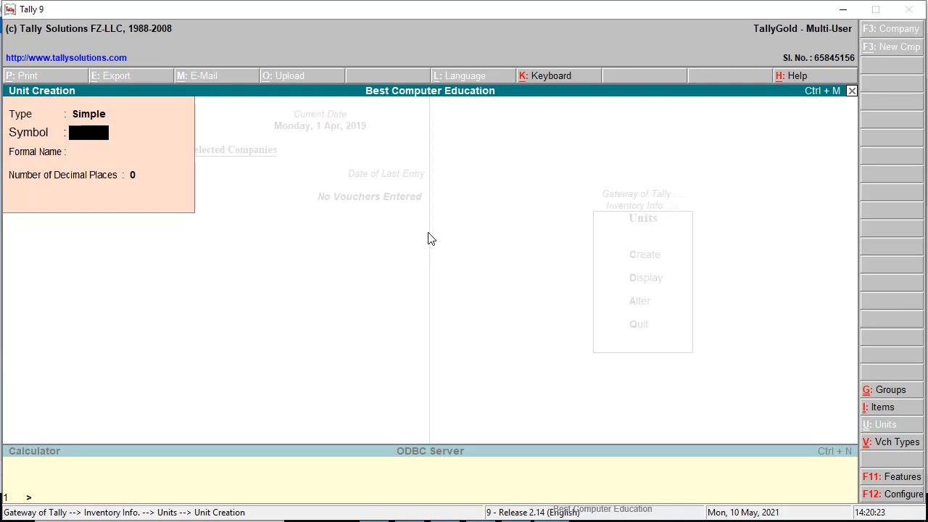
Outline entry 1's Pcs column in the Paint question image, undo the outline and return to Tally 9.
{"action": "key", "text": "alt+Tab"}
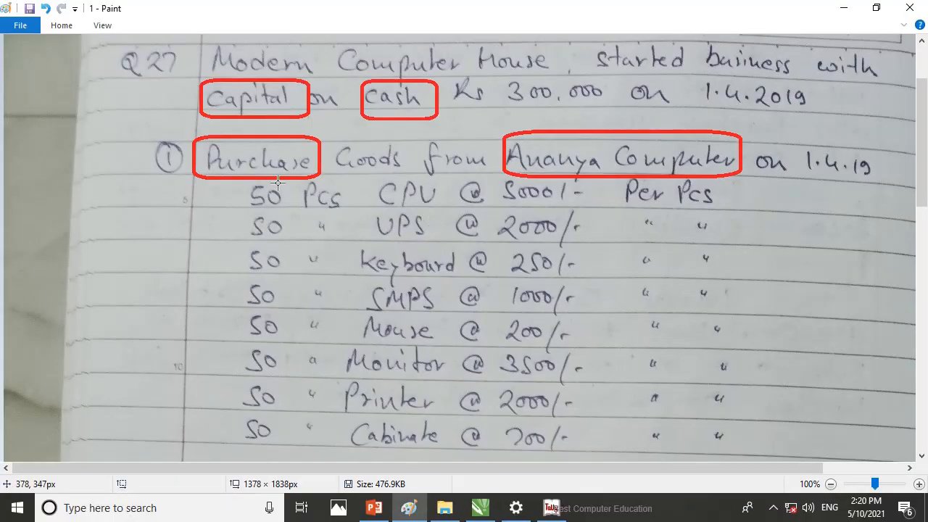
{"action": "left_click_drag", "start_coordinate": [300, 188], "coordinate": [348, 435]}
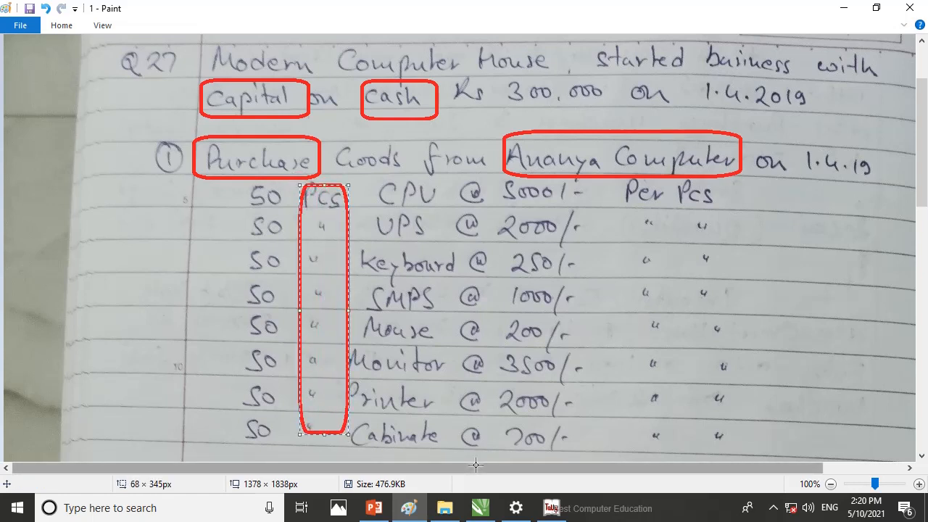
{"action": "key", "text": "ctrl+z"}
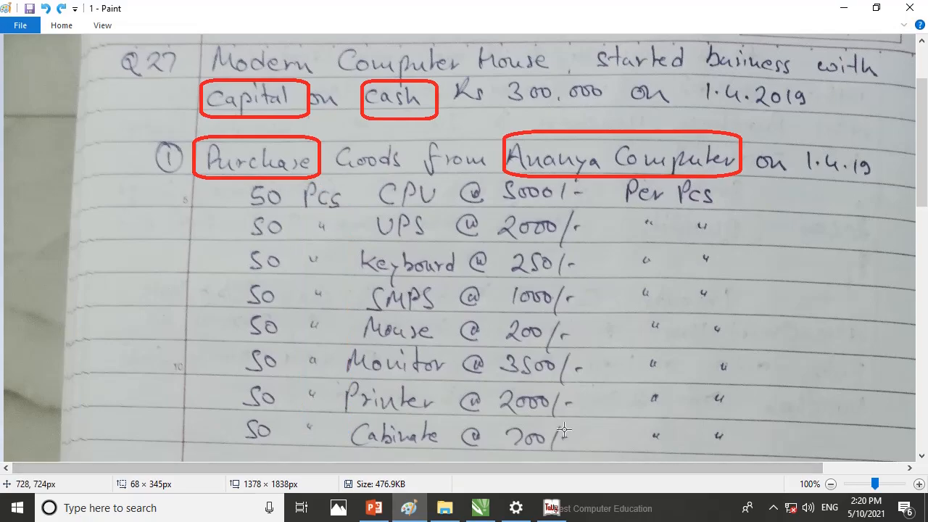
{"action": "left_click", "coordinate": [536, 516]}
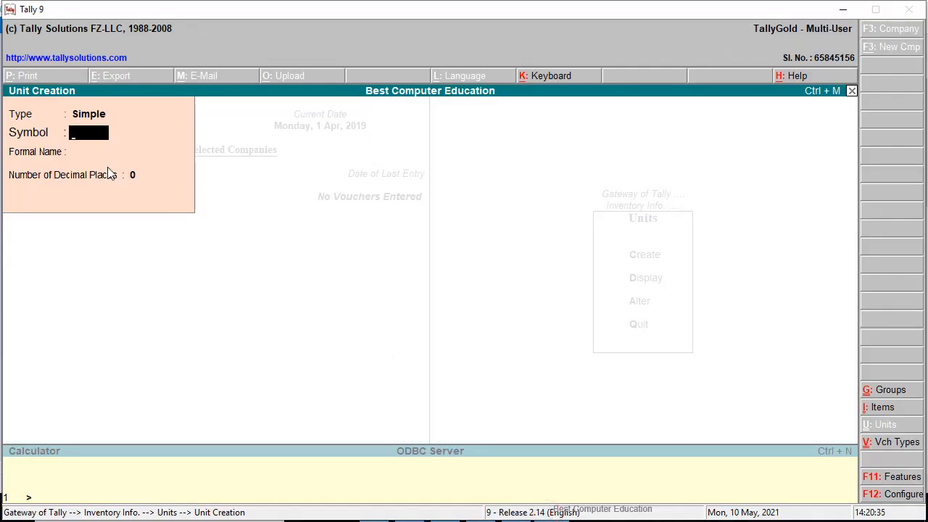
Create a simple unit with the symbol pcs, save it with the default details and return to the Gateway of Tally.
{"action": "type", "text": "pcs"}
{"action": "key", "text": "Return"}
{"action": "key", "text": "Return"}
{"action": "key", "text": "Return"}
{"action": "key", "text": "Return"}
{"action": "key", "text": "Escape"}
{"action": "key", "text": "Escape"}
{"action": "key", "text": "Escape"}
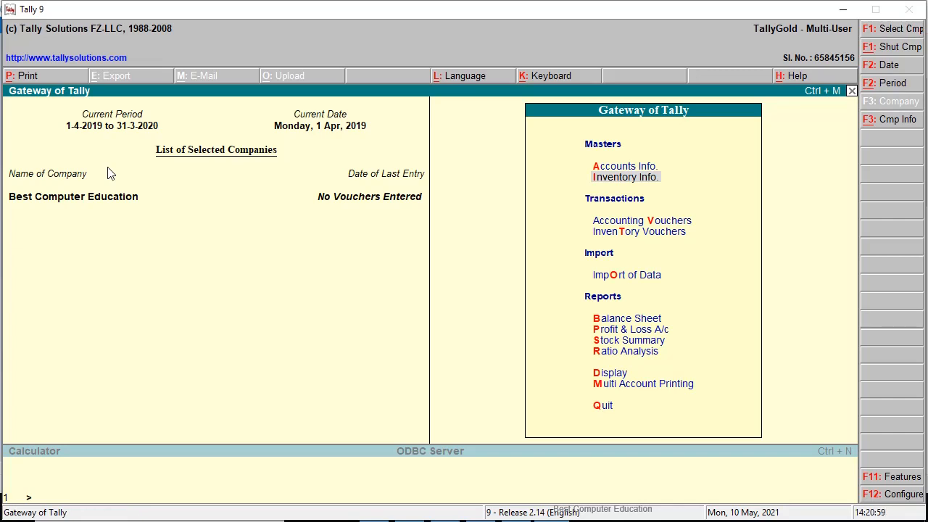
Open the creation form for a single stock item in the inventory masters.
{"action": "key", "text": "Return"}
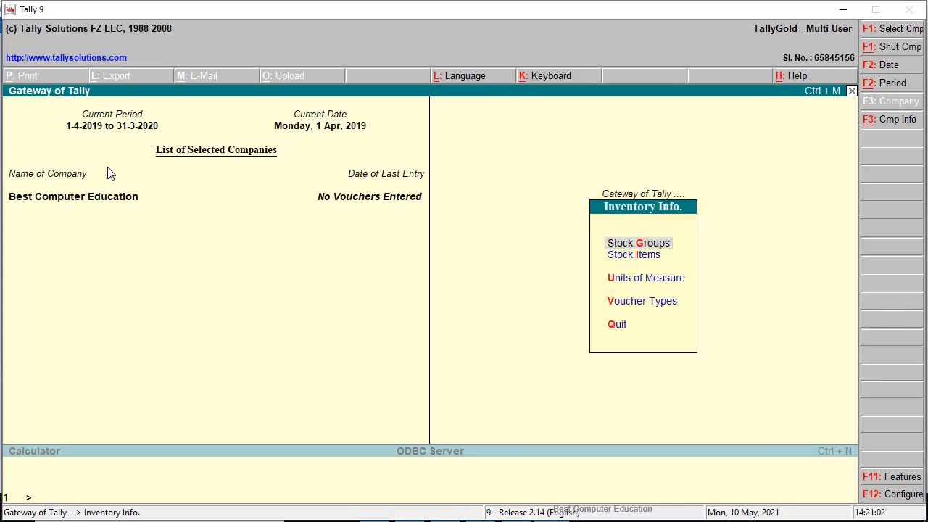
{"action": "key", "text": "Down"}
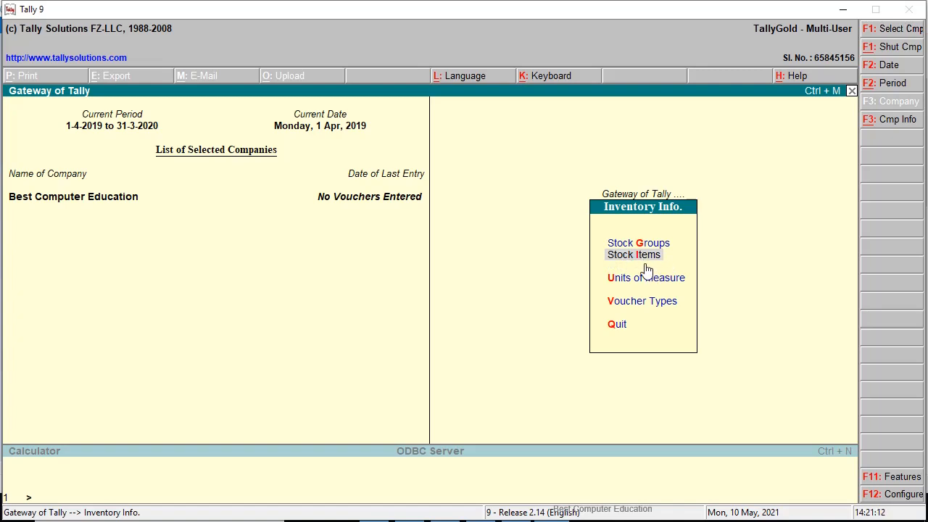
{"action": "key", "text": "Return"}
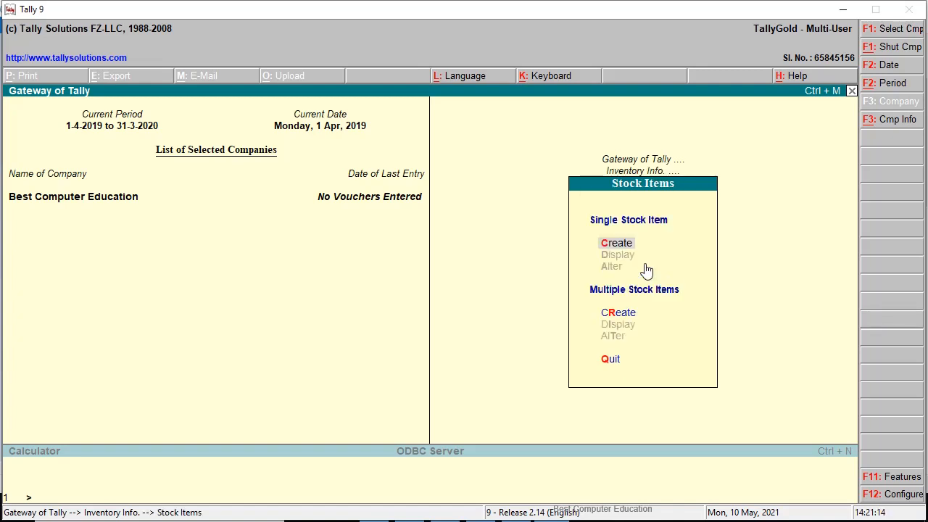
{"action": "key", "text": "Escape"}
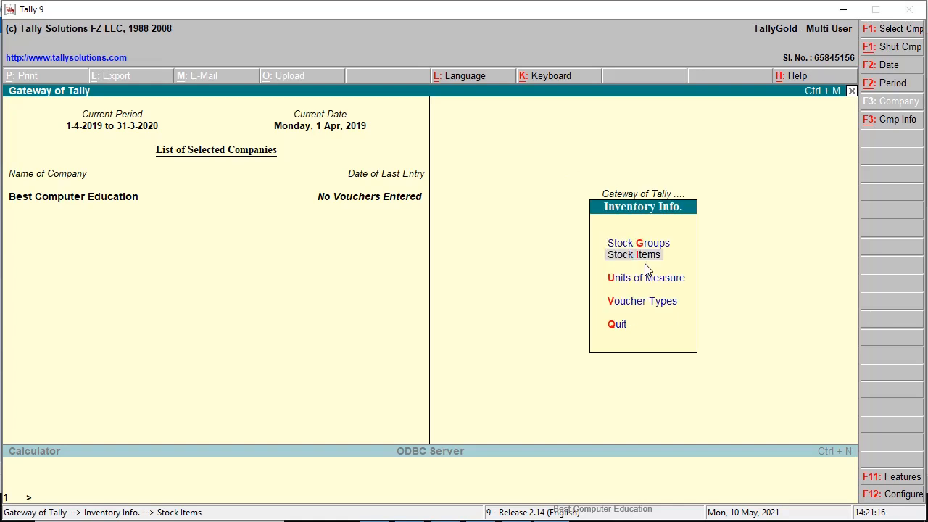
{"action": "key", "text": "Return"}
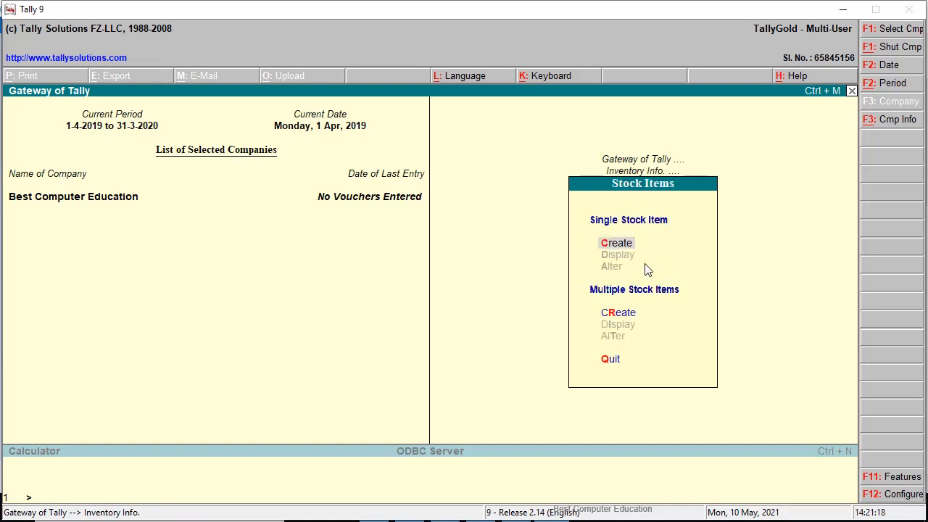
{"action": "key", "text": "Return"}
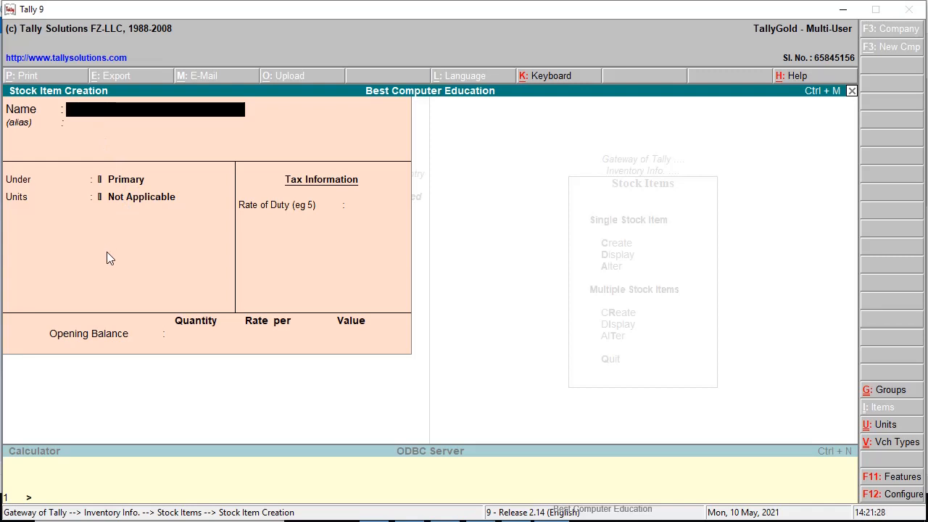
Outline entry 1's goods names from CPU to Cabinate in the Paint question image and return to Tally 9.
{"action": "key", "text": "alt+Tab"}
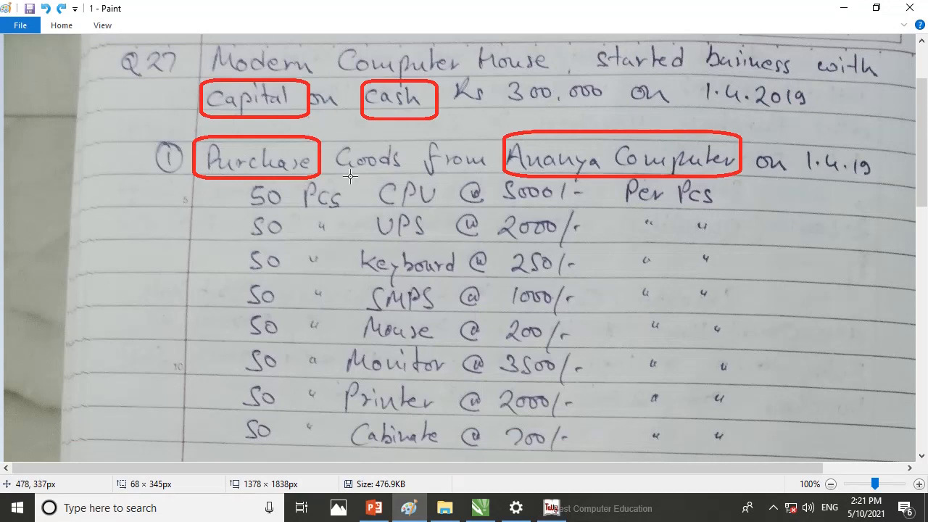
{"action": "left_click_drag", "start_coordinate": [350, 176], "coordinate": [464, 460]}
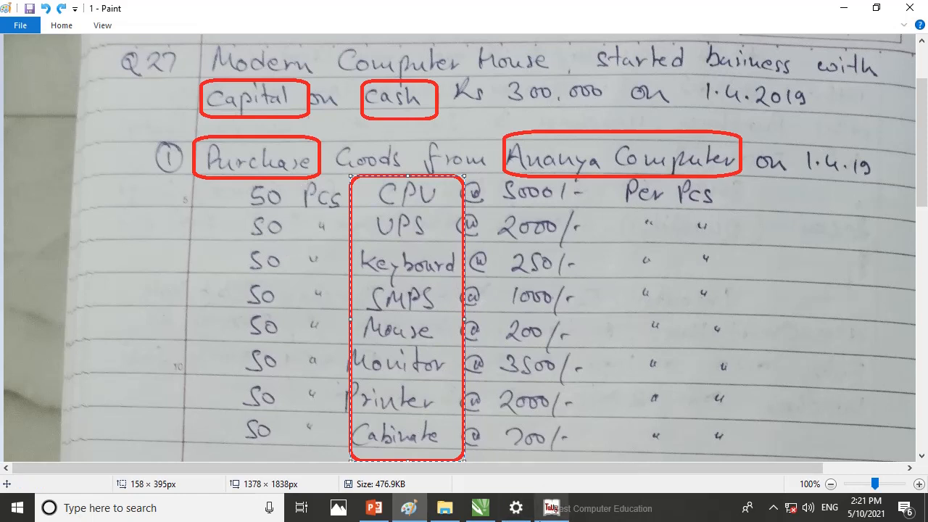
{"action": "left_click", "coordinate": [552, 508]}
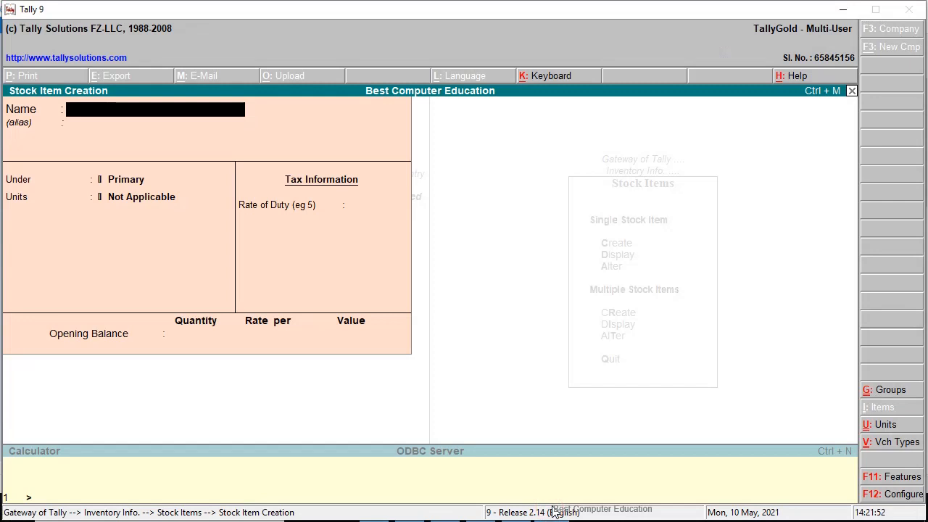
Create the stock item CPU with pcs as its unit and save it with the other details at their defaults.
{"action": "type", "text": "CPU"}
{"action": "key", "text": "Return"}
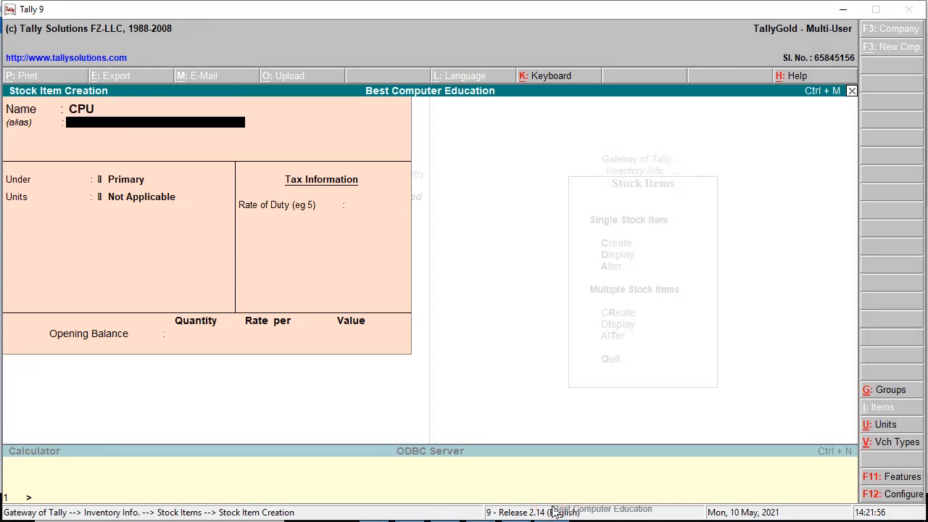
{"action": "key", "text": "Return"}
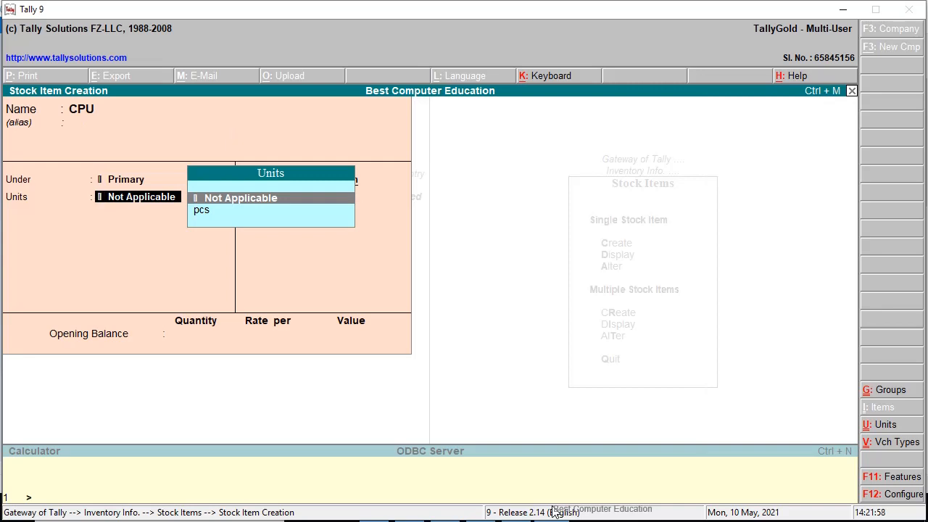
{"action": "key", "text": "Down"}
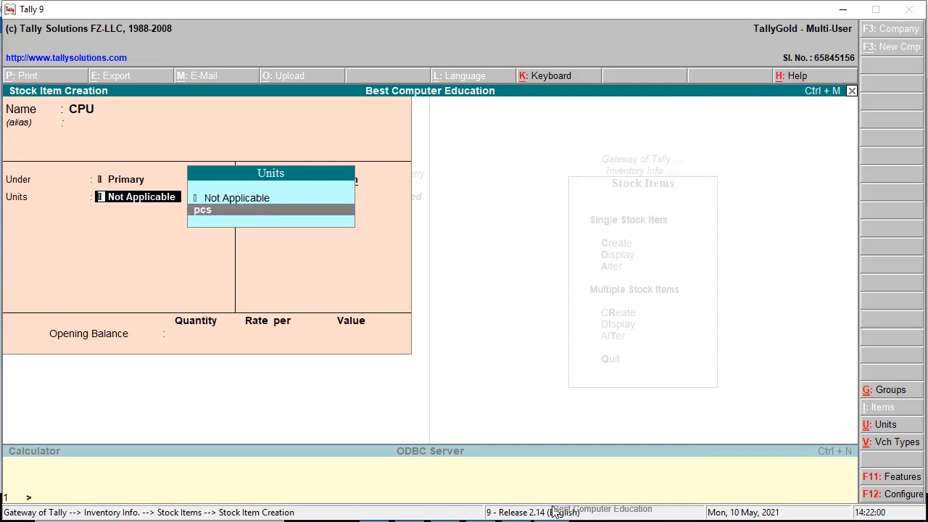
{"action": "key", "text": "Return"}
{"action": "key", "text": "Return"}
{"action": "key", "text": "Return"}
{"action": "key", "text": "Return"}
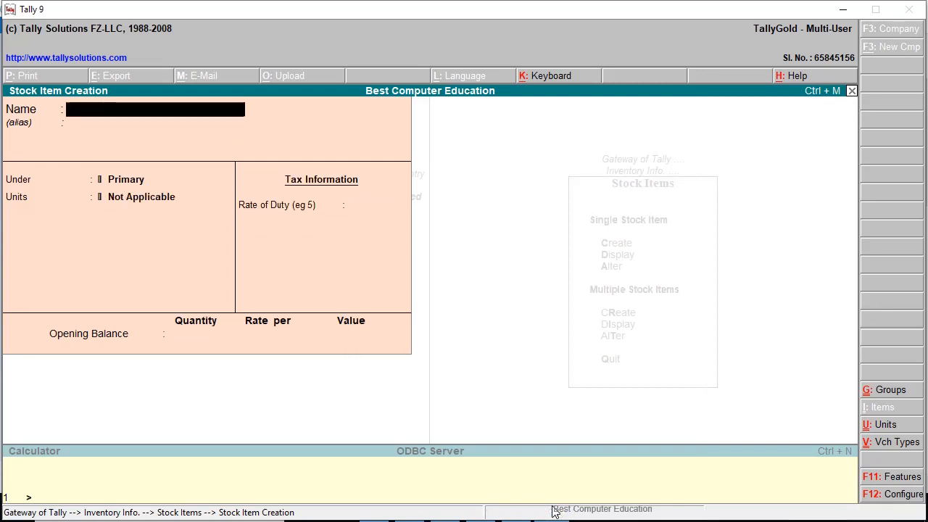
Create the stock item UPS with pcs as its unit and save it without an opening balance.
{"action": "type", "text": "U"}
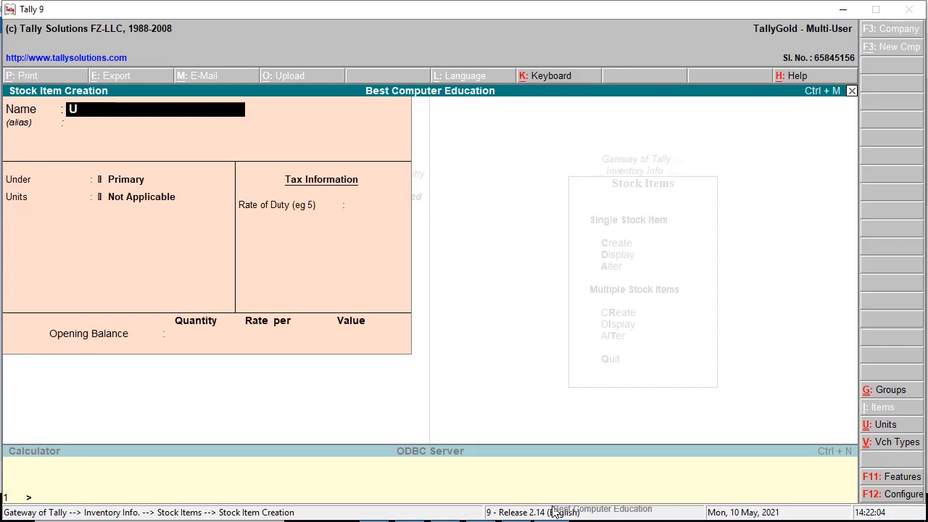
{"action": "type", "text": "PS"}
{"action": "key", "text": "Return"}
{"action": "key", "text": "Return"}
{"action": "key", "text": "Down"}
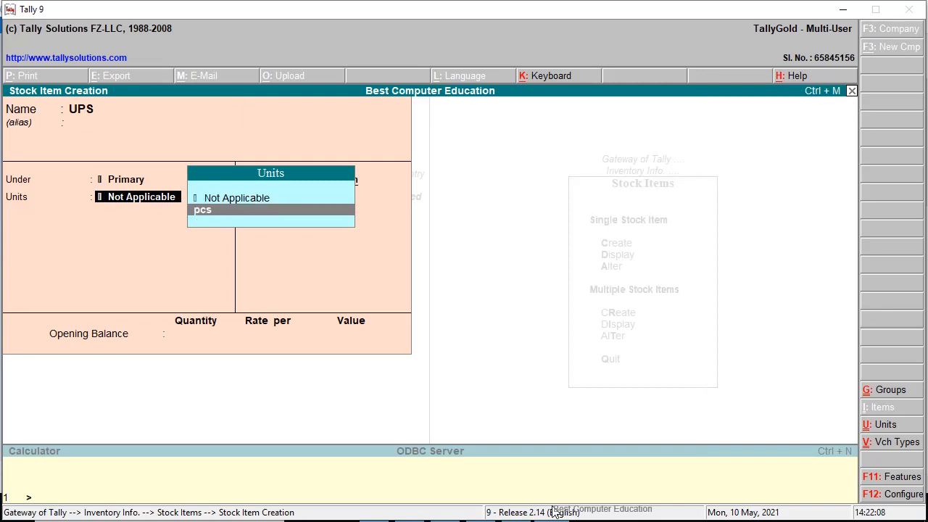
{"action": "key", "text": "Return"}
{"action": "key", "text": "Return"}
{"action": "key", "text": "Return"}
{"action": "key", "text": "Return"}
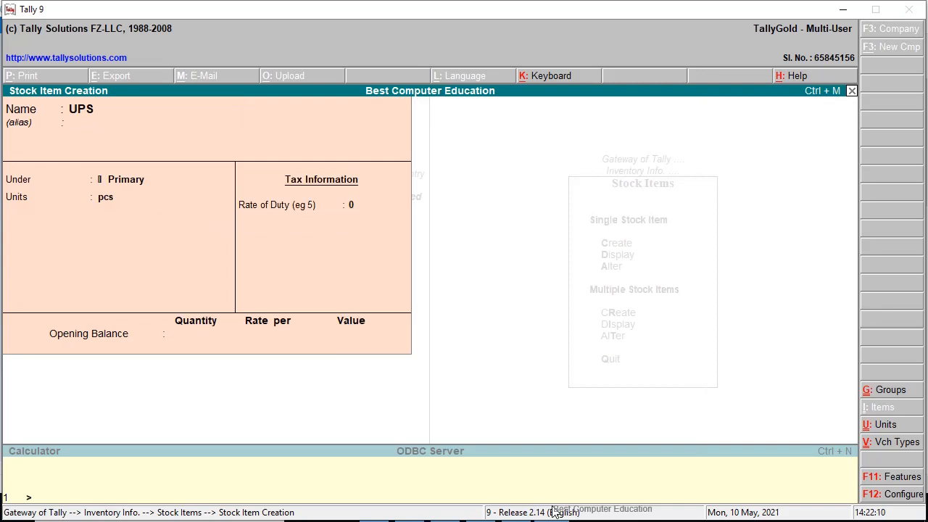
Check the goods list in the Paint question image, and create the stock item KEYBOARD with the unit pcs back in Tally 9.
{"action": "left_click", "coordinate": [555, 512]}
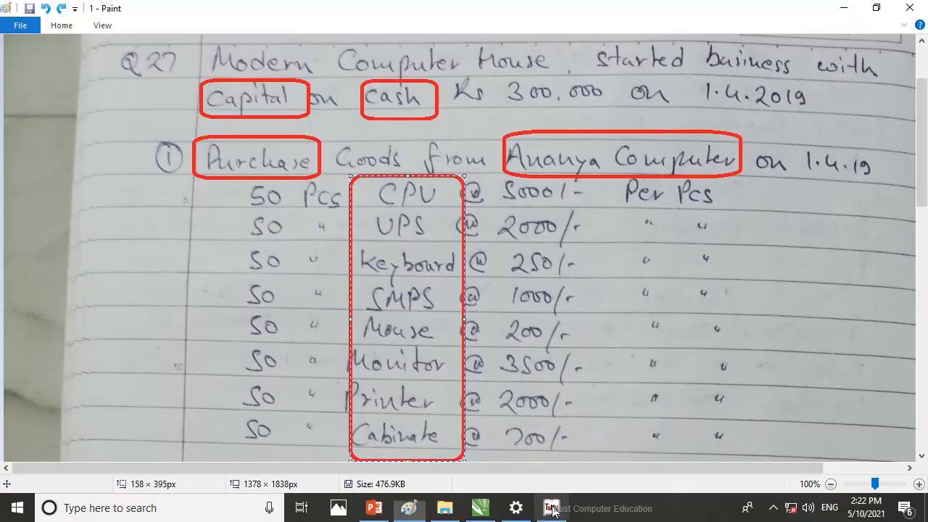
{"action": "mouse_move", "coordinate": [552, 510]}
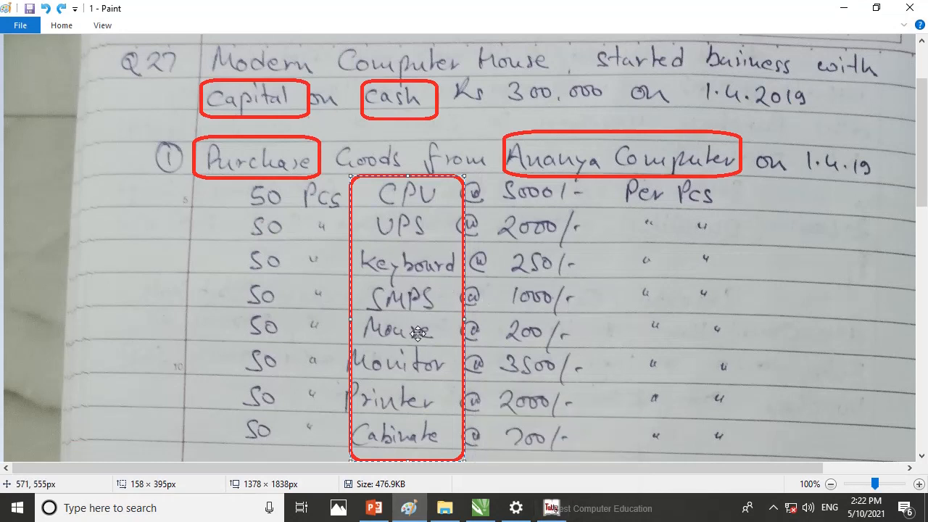
{"action": "key", "text": "alt+Tab"}
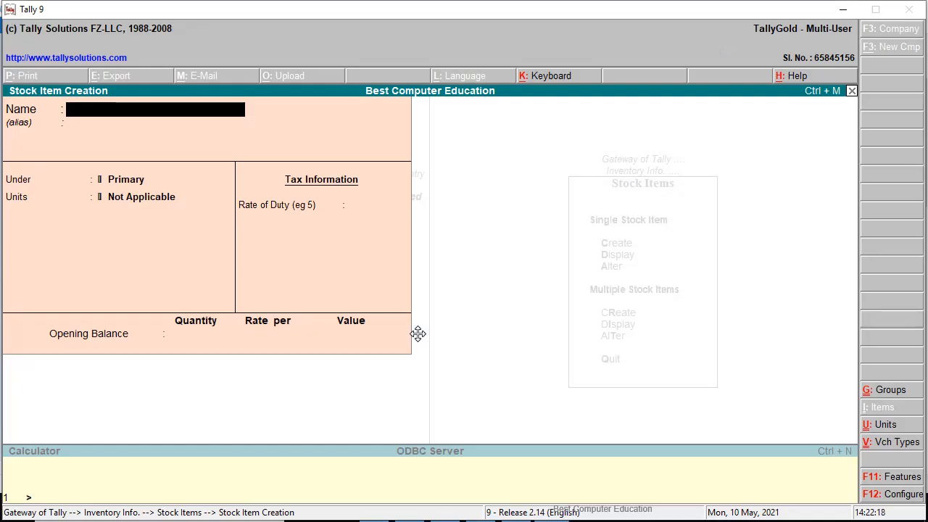
{"action": "type", "text": "KEYBOARD"}
{"action": "key", "text": "Return"}
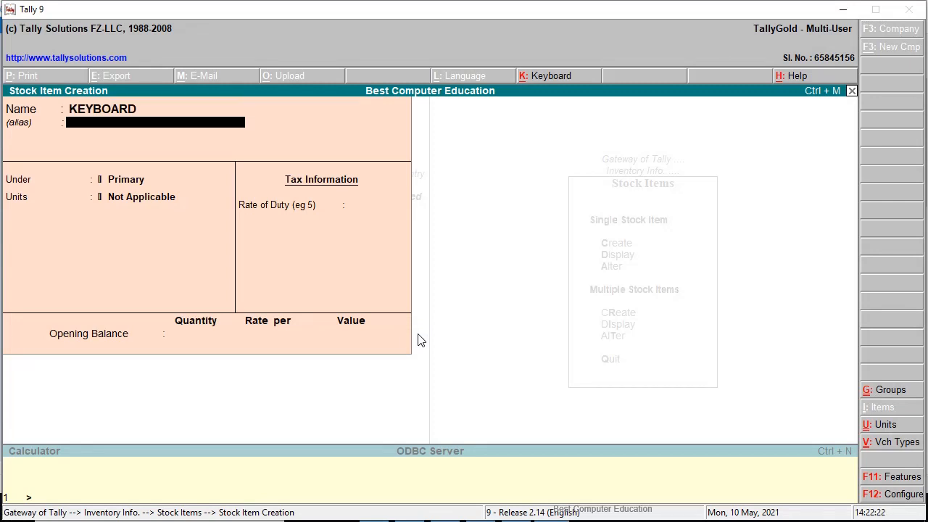
{"action": "key", "text": "Return"}
{"action": "key", "text": "Return"}
{"action": "key", "text": "Down"}
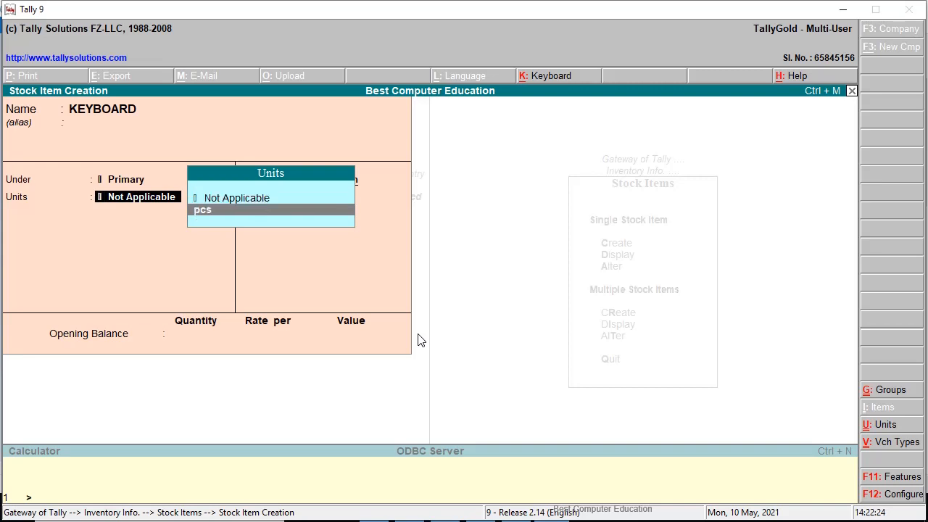
{"action": "key", "text": "Return"}
{"action": "key", "text": "Return"}
{"action": "key", "text": "Return"}
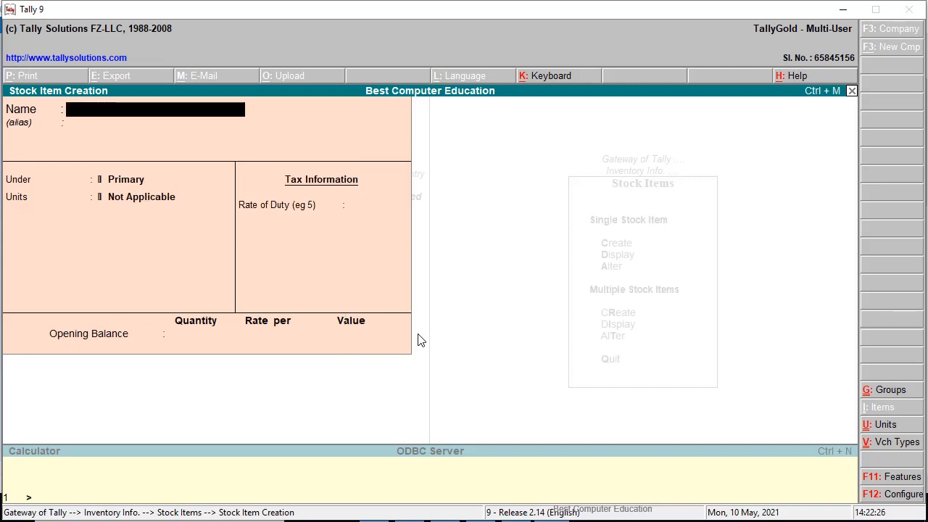
Create the stock item SMPS measured in pcs and save it with default duty and opening balance.
{"action": "type", "text": "SMPS"}
{"action": "key", "text": "Return"}
{"action": "key", "text": "Return"}
{"action": "key", "text": "Return"}
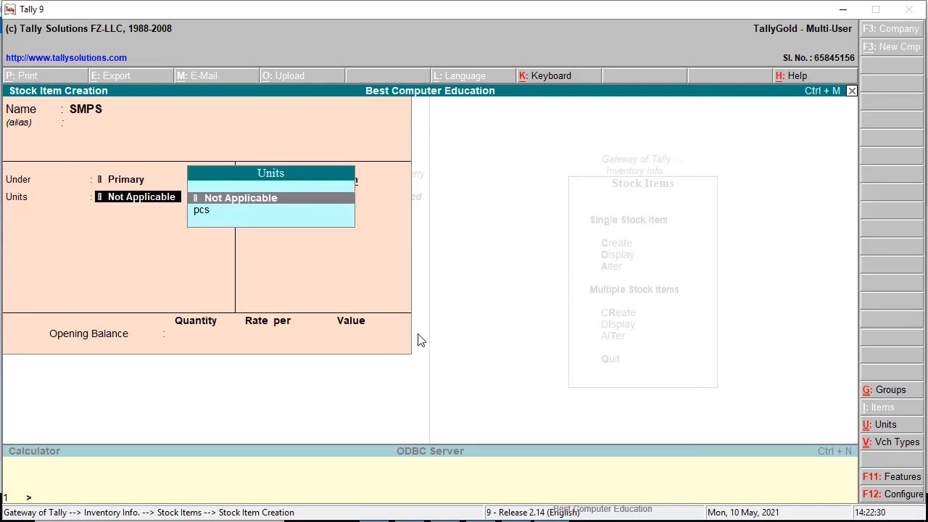
{"action": "key", "text": "Down"}
{"action": "key", "text": "Return"}
{"action": "key", "text": "Return"}
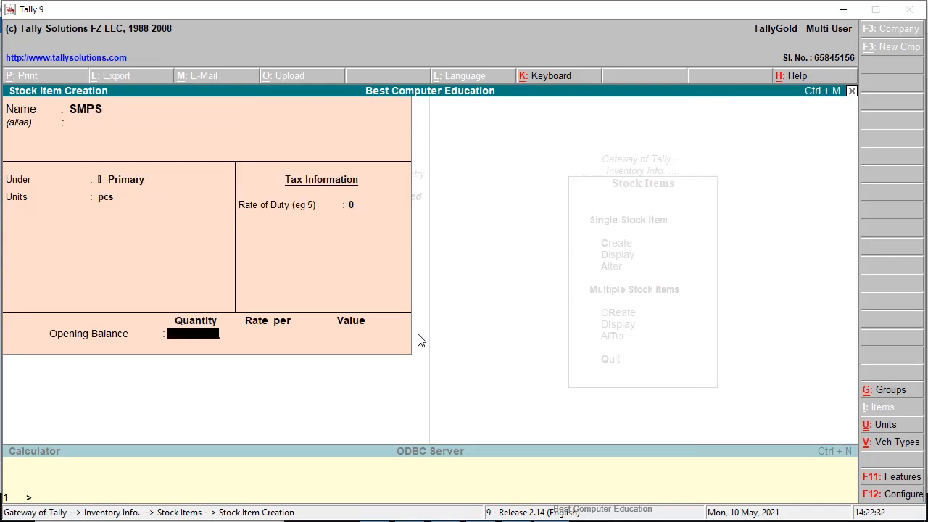
{"action": "key", "text": "Return"}
{"action": "key", "text": "Return"}
Create the stock item MOUSE measured in pcs and save it with default duty and opening balance.
{"action": "type", "text": "MO"}
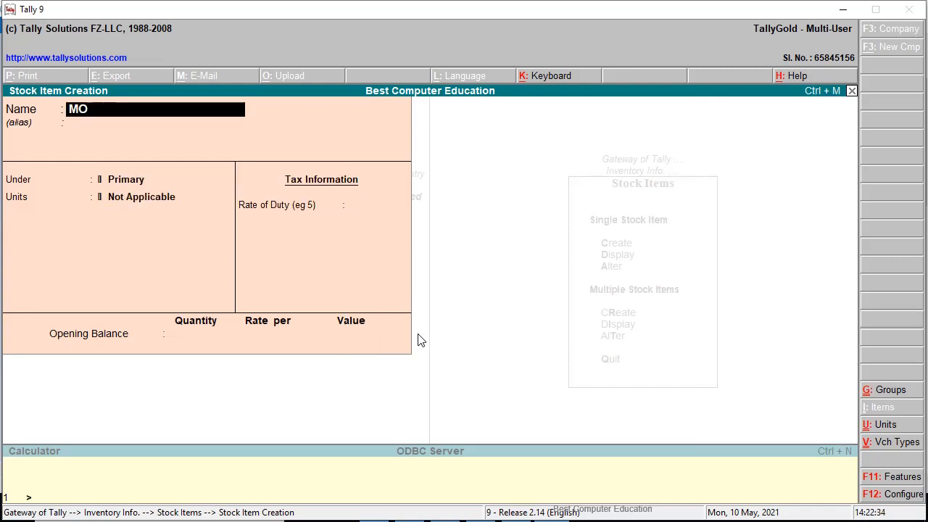
{"action": "type", "text": "USE"}
{"action": "key", "text": "Return"}
{"action": "key", "text": "Return"}
{"action": "key", "text": "Return"}
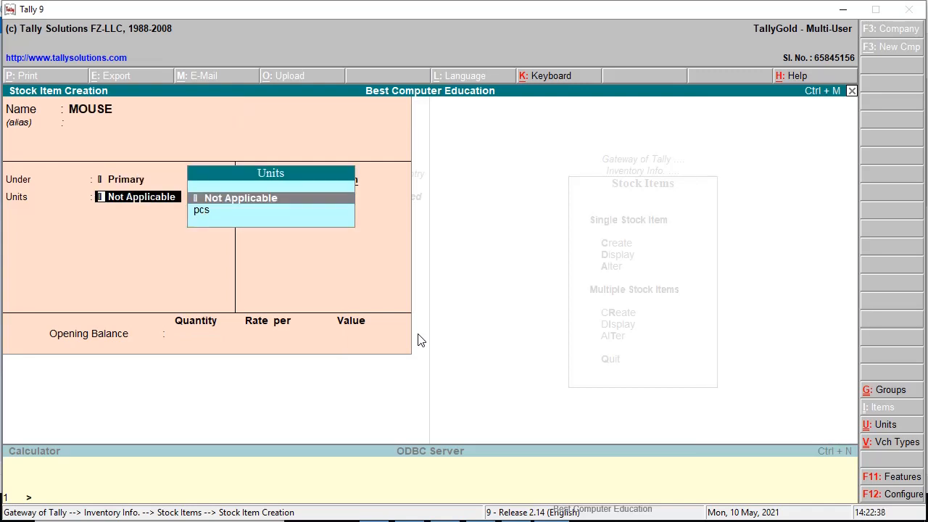
{"action": "key", "text": "Down"}
{"action": "key", "text": "Return"}
{"action": "key", "text": "Return"}
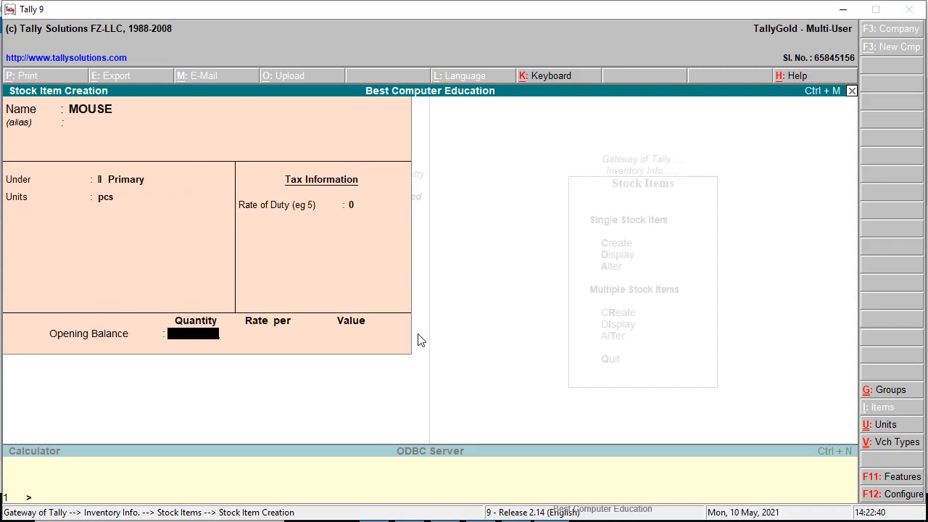
{"action": "key", "text": "Return"}
{"action": "key", "text": "Return"}
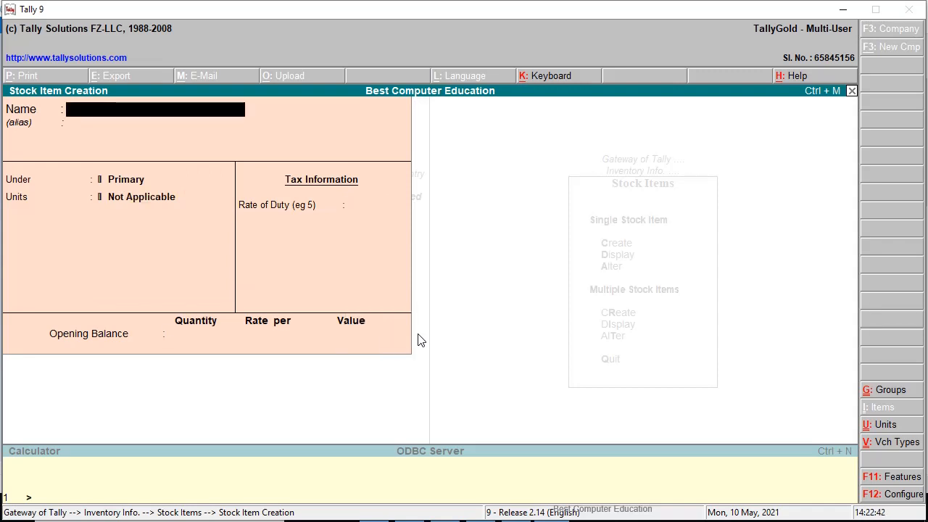
Check the next goods name in the Paint question image, and create the stock item MONITOR with the unit pcs back in Tally 9.
{"action": "key", "text": "alt+Tab"}
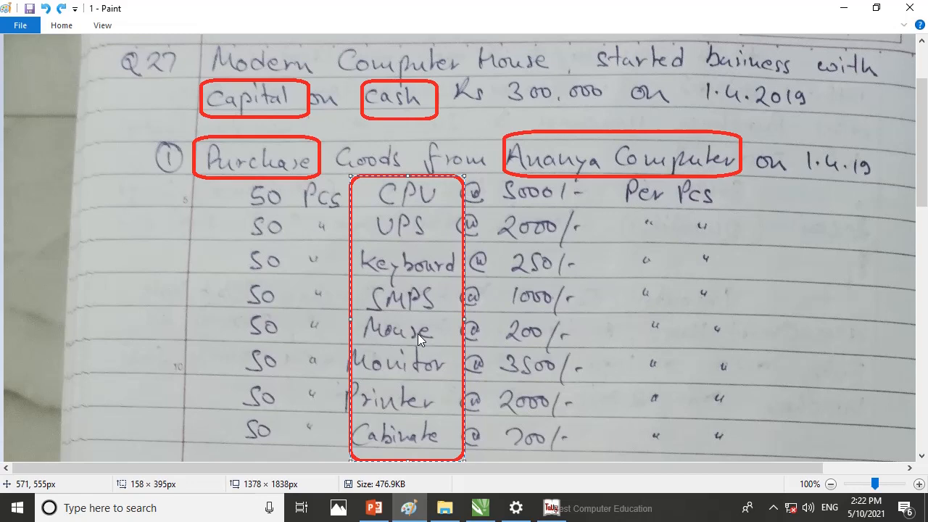
{"action": "key", "text": "alt+Tab"}
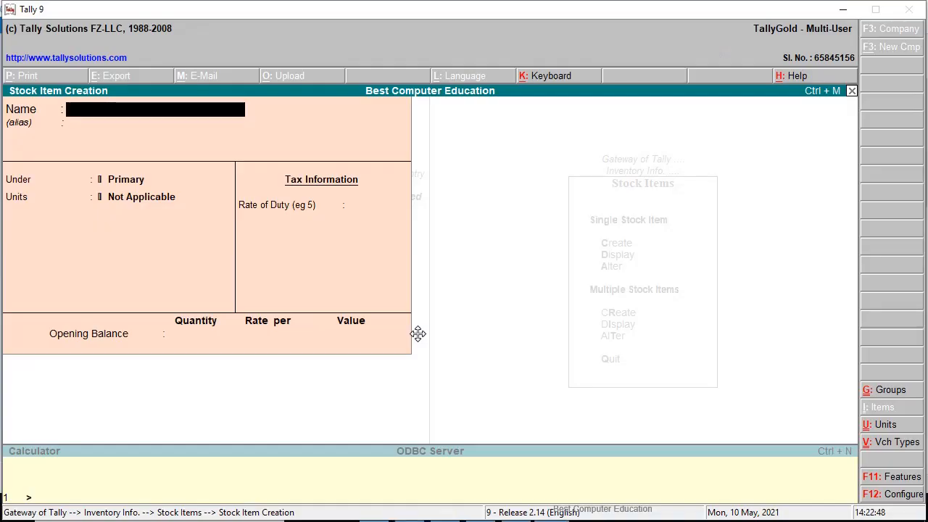
{"action": "type", "text": "MONITOR"}
{"action": "key", "text": "Return"}
{"action": "key", "text": "Return"}
{"action": "key", "text": "Return"}
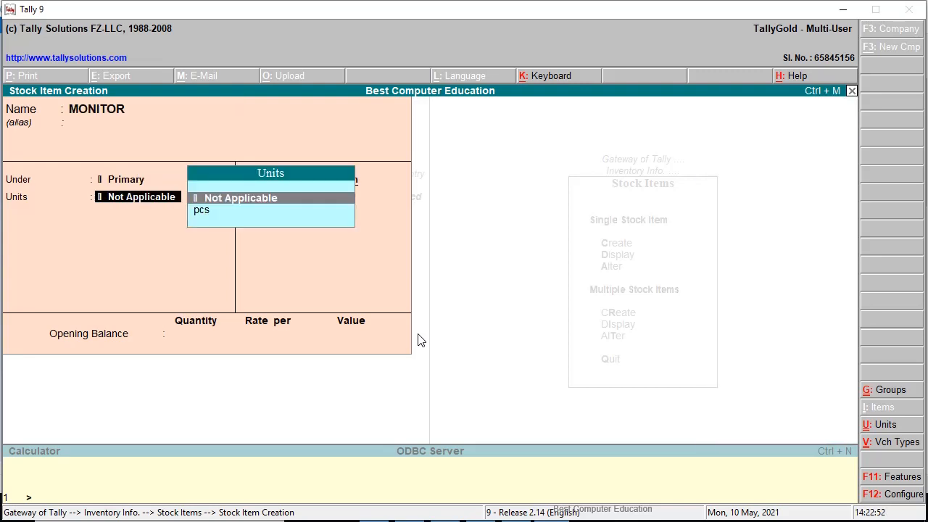
{"action": "key", "text": "Down"}
{"action": "key", "text": "Return"}
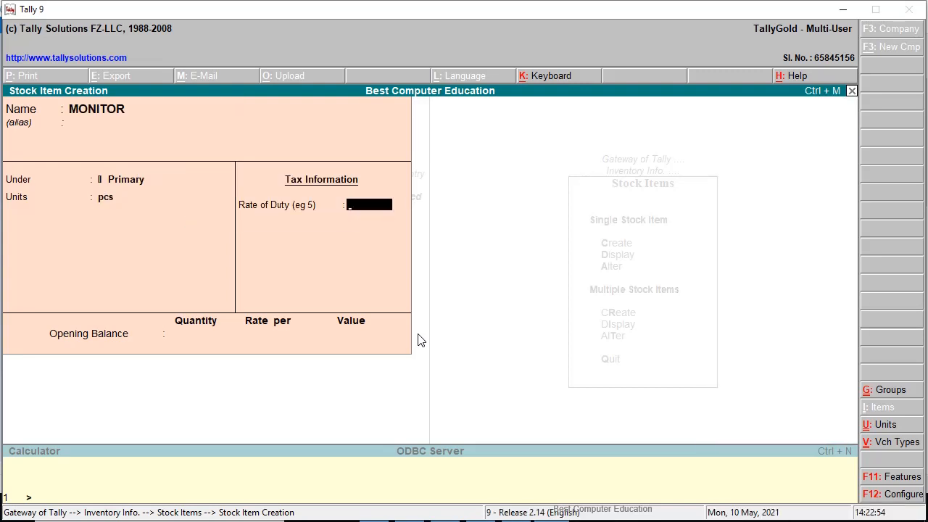
{"action": "key", "text": "Return"}
{"action": "key", "text": "Return"}
{"action": "type", "text": "y"}
Create the stock item PRINTER with pcs as its unit and save it with the other details at their defaults.
{"action": "type", "text": "P"}
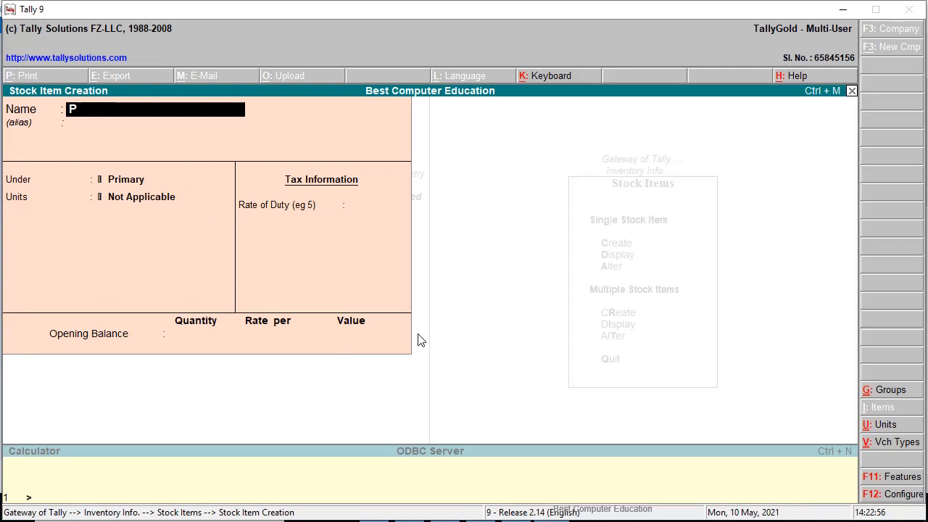
{"action": "type", "text": "RINTER"}
{"action": "key", "text": "Return"}
{"action": "key", "text": "Return"}
{"action": "key", "text": "Return"}
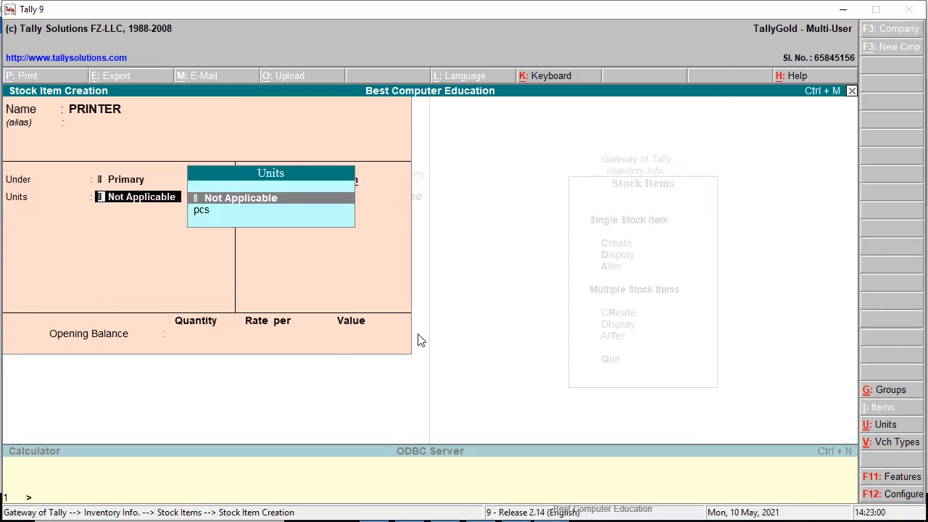
{"action": "key", "text": "Down"}
{"action": "key", "text": "Return"}
{"action": "key", "text": "Return"}
{"action": "key", "text": "Return"}
{"action": "key", "text": "Return"}
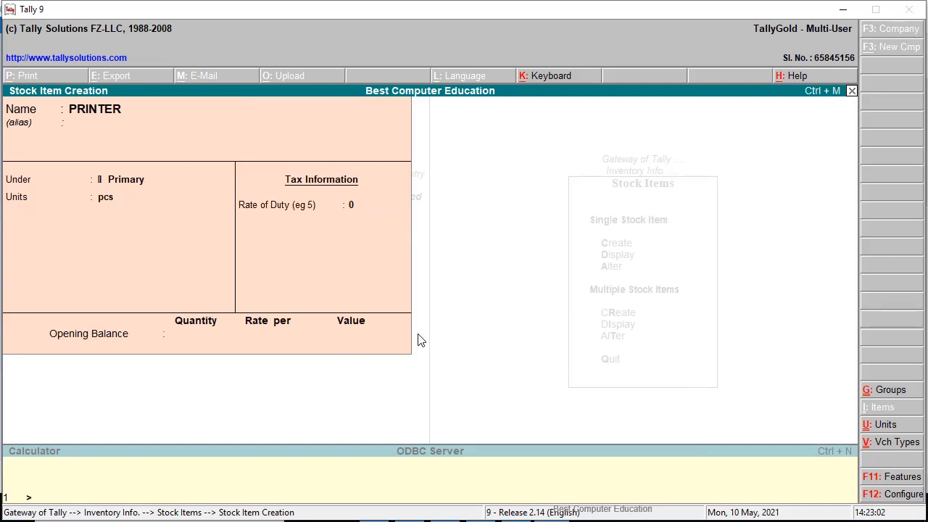
Create the stock item CABINET with pcs as its unit and accept it with no opening balance.
{"action": "type", "text": "CA"}
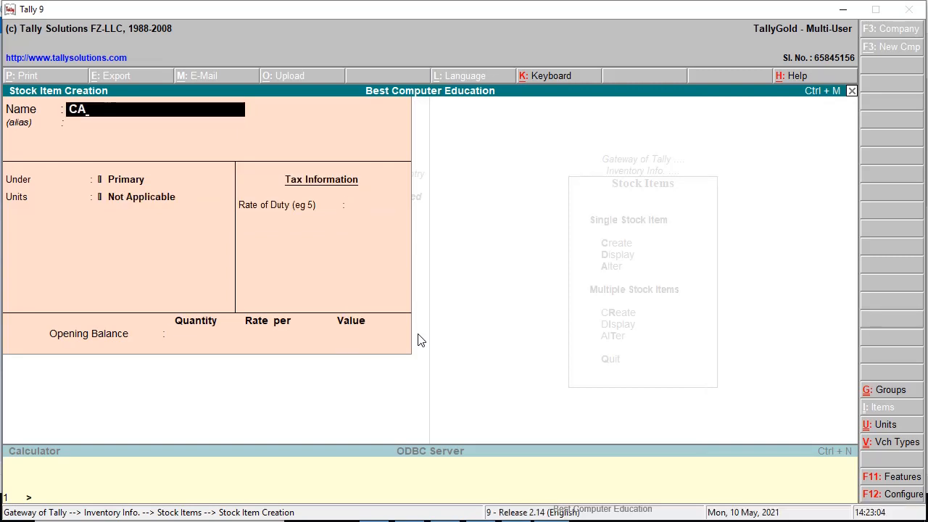
{"action": "type", "text": "BINET"}
{"action": "key", "text": "Return"}
{"action": "key", "text": "Return"}
{"action": "key", "text": "Return"}
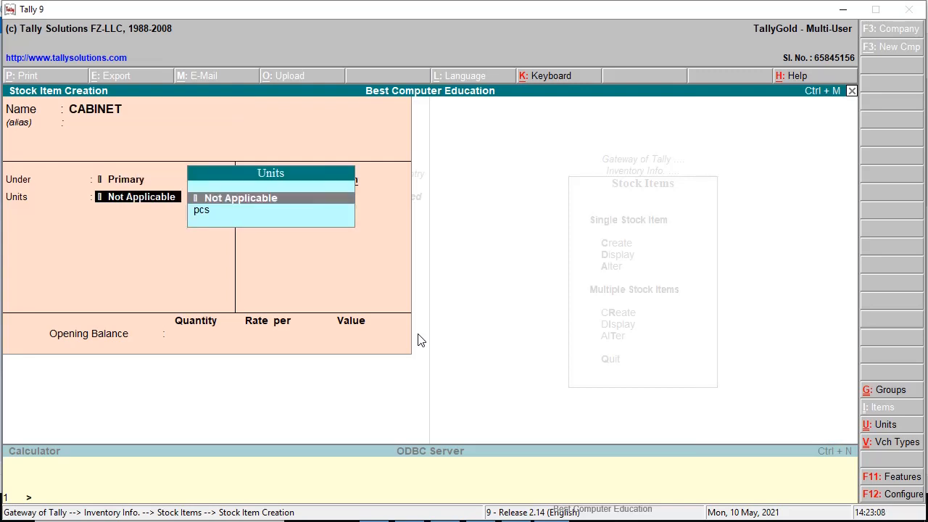
{"action": "key", "text": "Down"}
{"action": "key", "text": "Return"}
{"action": "key", "text": "Return"}
{"action": "key", "text": "Return"}
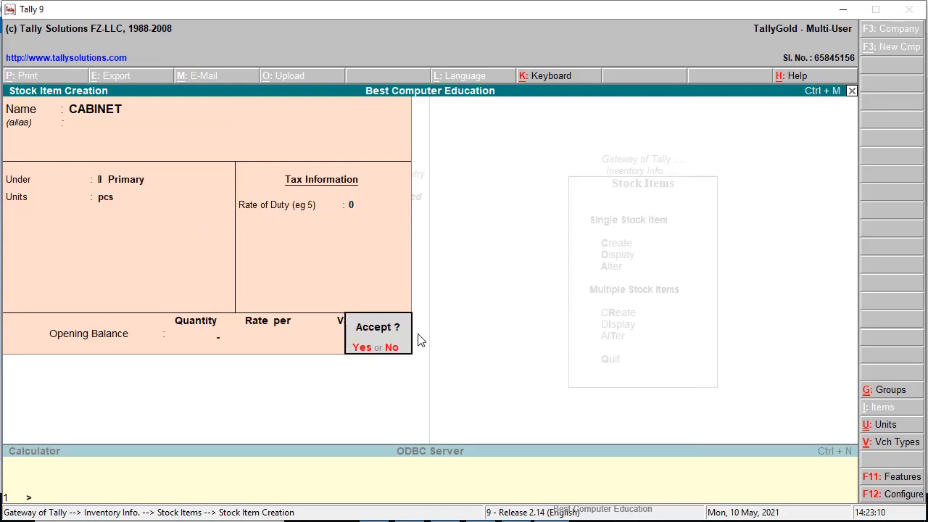
{"action": "key", "text": "Return"}
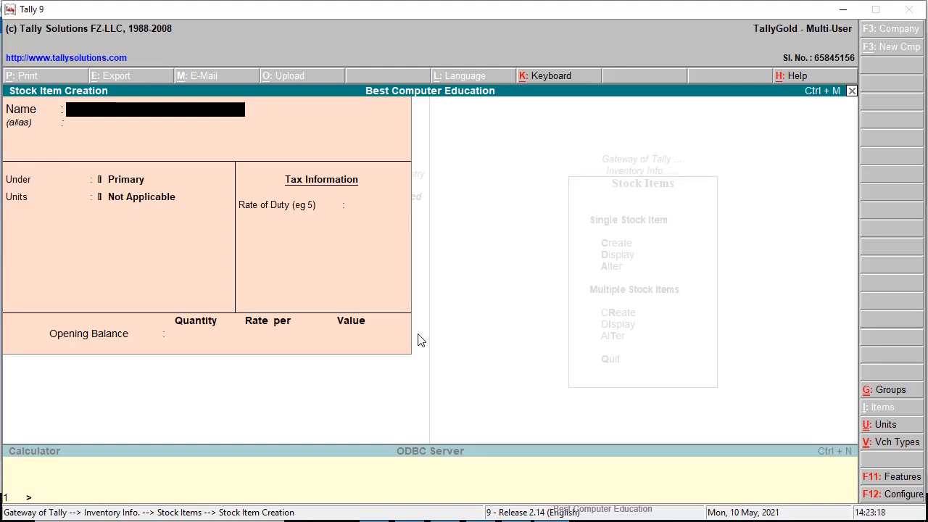
{"action": "key", "text": "alt+Tab"}
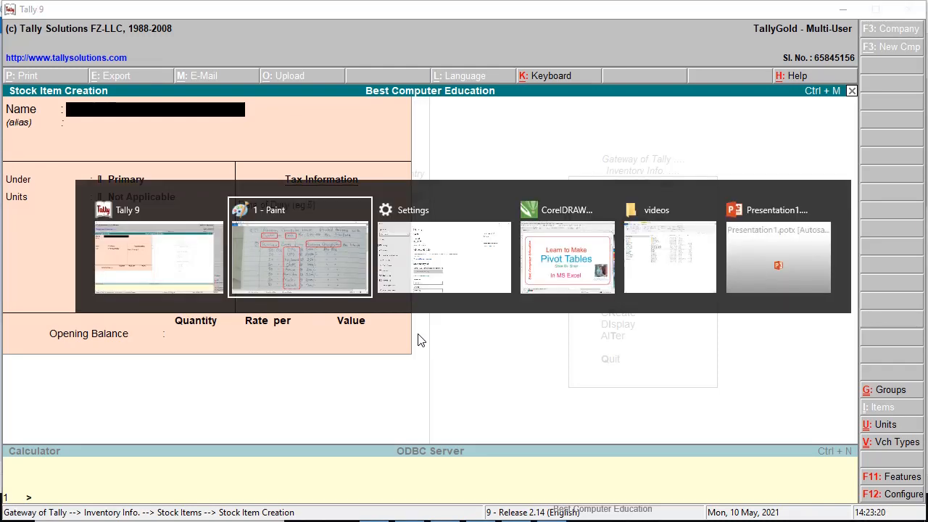
{"action": "key", "text": "alt+Tab"}
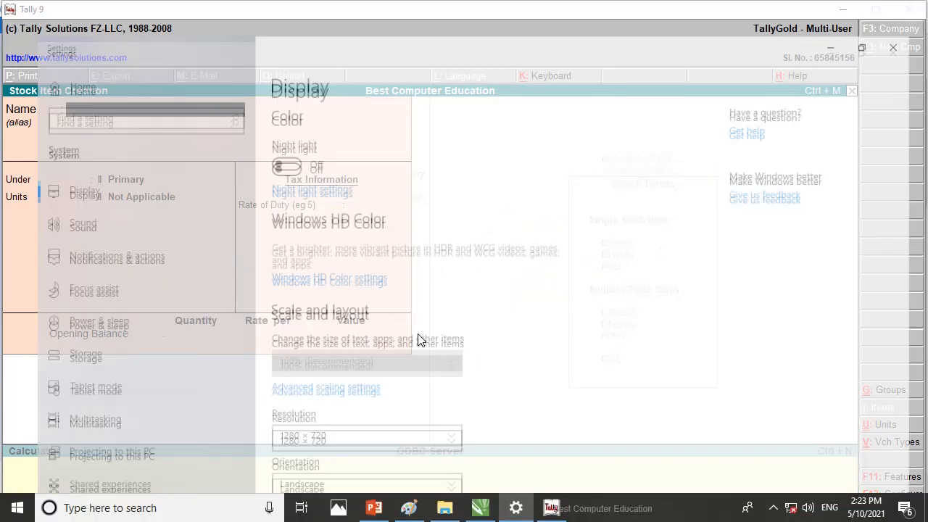
{"action": "key", "text": "alt+Tab"}
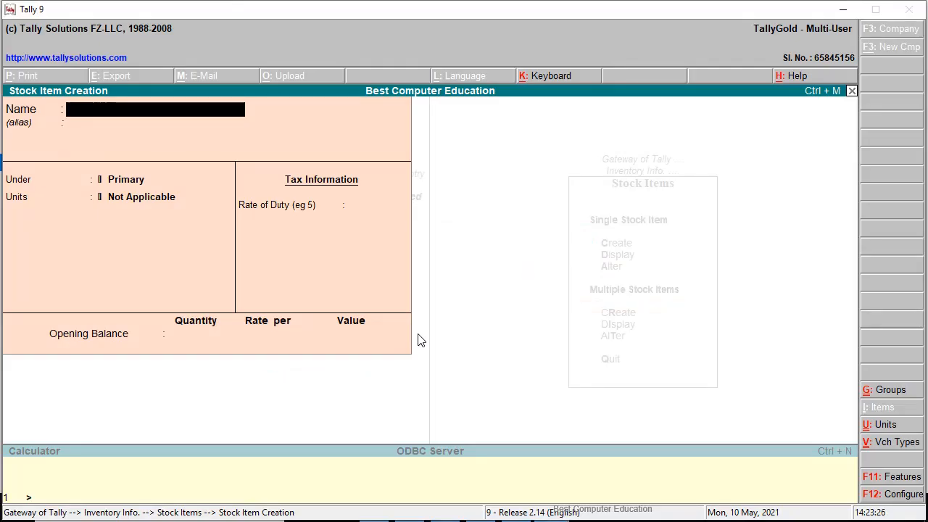
Leave the blank stock item creation form and return to the Gateway of Tally.
{"action": "key", "text": "Escape"}
{"action": "key", "text": "y"}
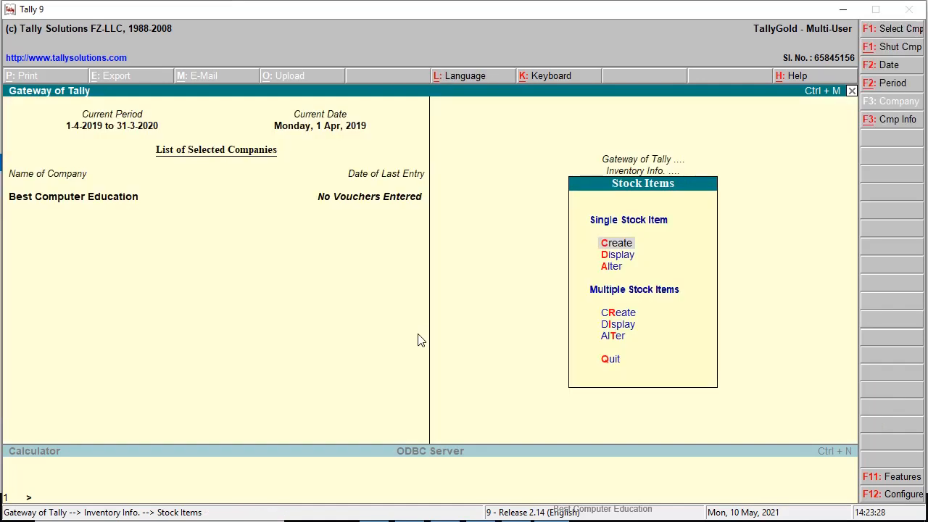
{"action": "key", "text": "Escape"}
{"action": "key", "text": "Escape"}
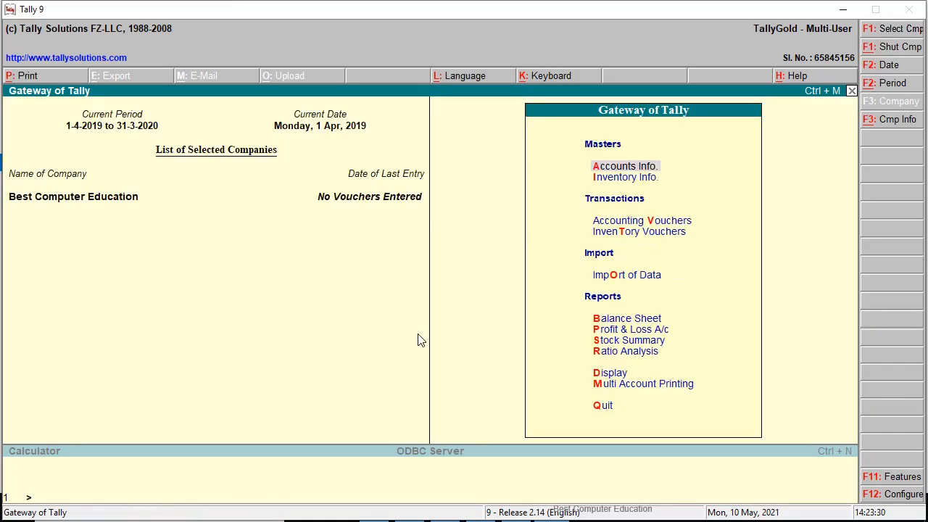
Open accounting voucher entry, and outline question 27's opening sentence about the capital in the Paint image.
{"action": "left_click", "coordinate": [631, 226]}
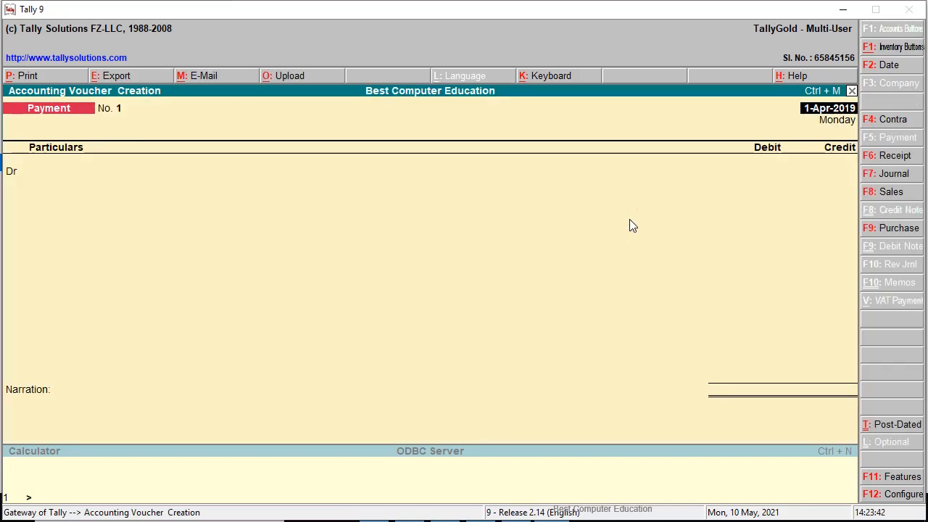
{"action": "key", "text": "alt+Tab"}
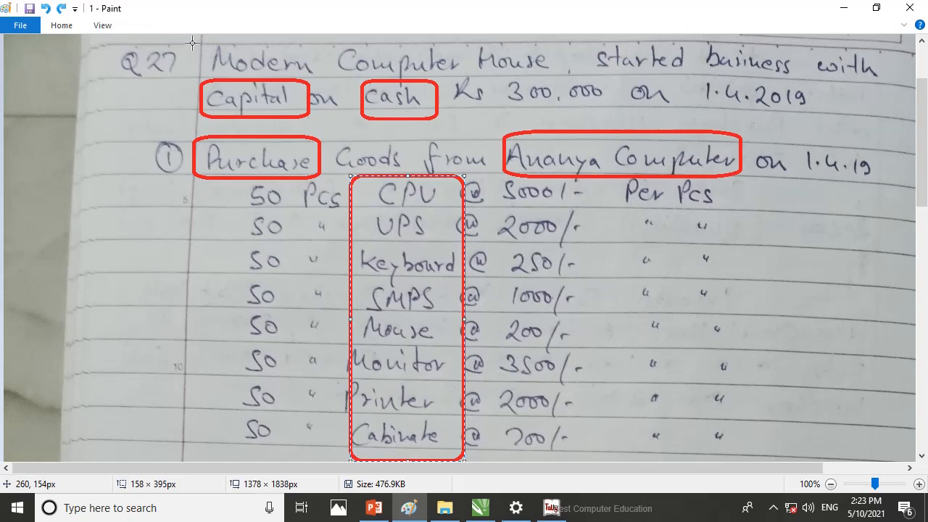
{"action": "mouse_move", "coordinate": [192, 43]}
{"action": "left_mouse_down"}
{"action": "mouse_move", "coordinate": [600, 92]}
{"action": "mouse_move", "coordinate": [900, 104]}
{"action": "mouse_move", "coordinate": [902, 128]}
{"action": "left_mouse_up"}
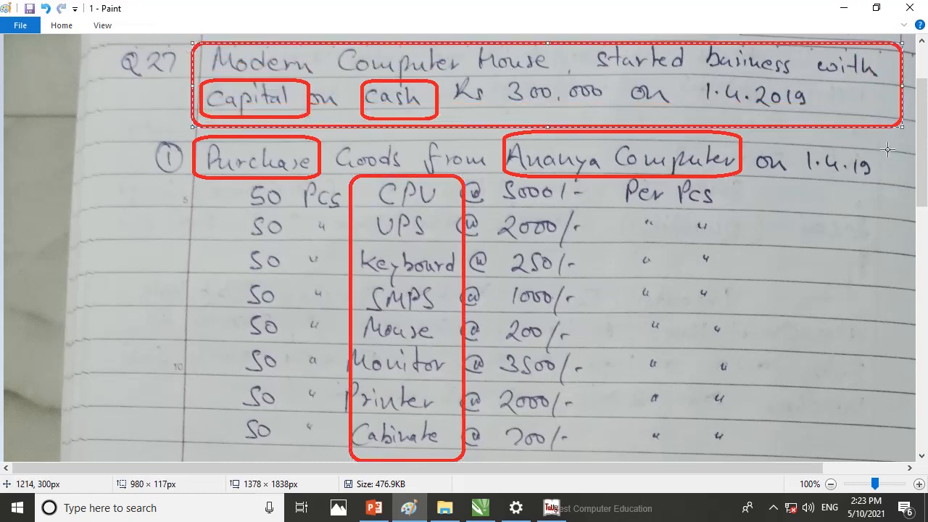
{"action": "left_click", "coordinate": [831, 172]}
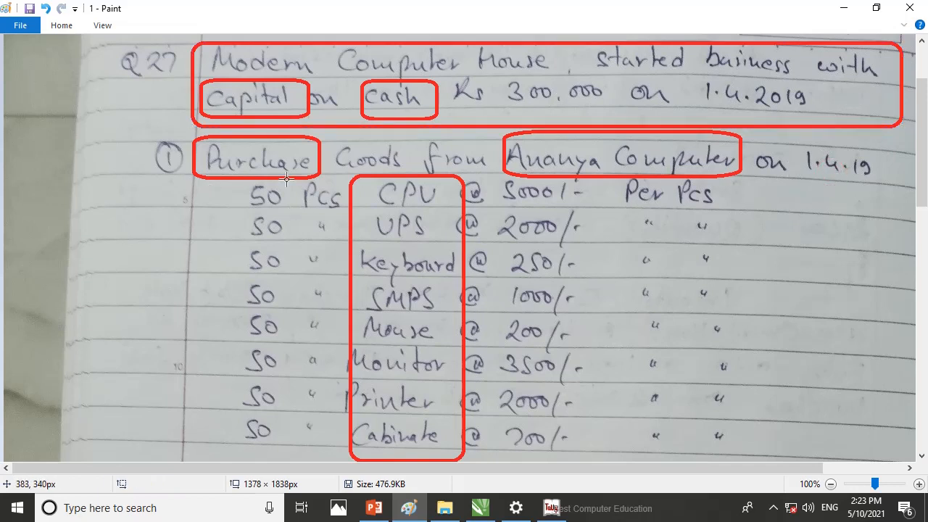
Switch back to Tally 9, start a receipt voucher and credit Capital A/c with 300000, the amount given in the Paint image.
{"action": "left_click", "coordinate": [549, 508]}
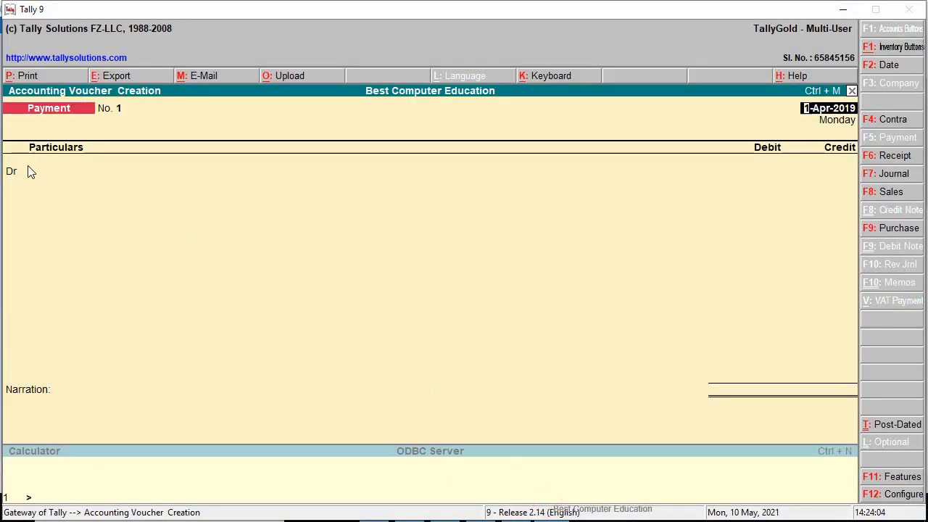
{"action": "left_click", "coordinate": [904, 164]}
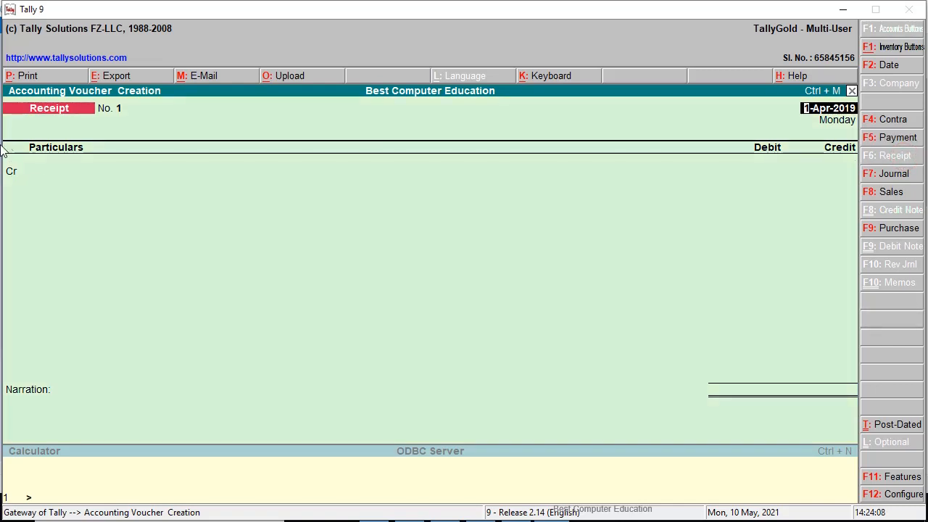
{"action": "left_click", "coordinate": [35, 171]}
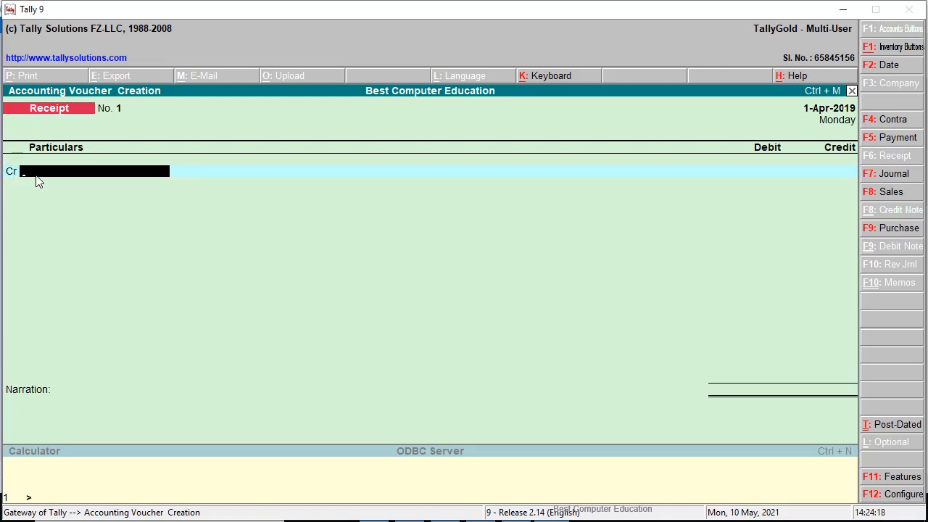
{"action": "type", "text": "CAPIT"}
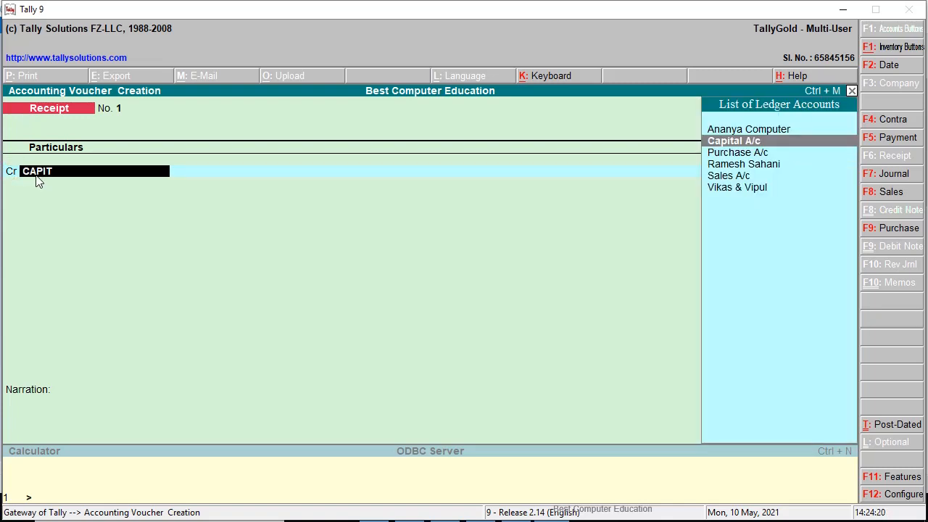
{"action": "key", "text": "Return"}
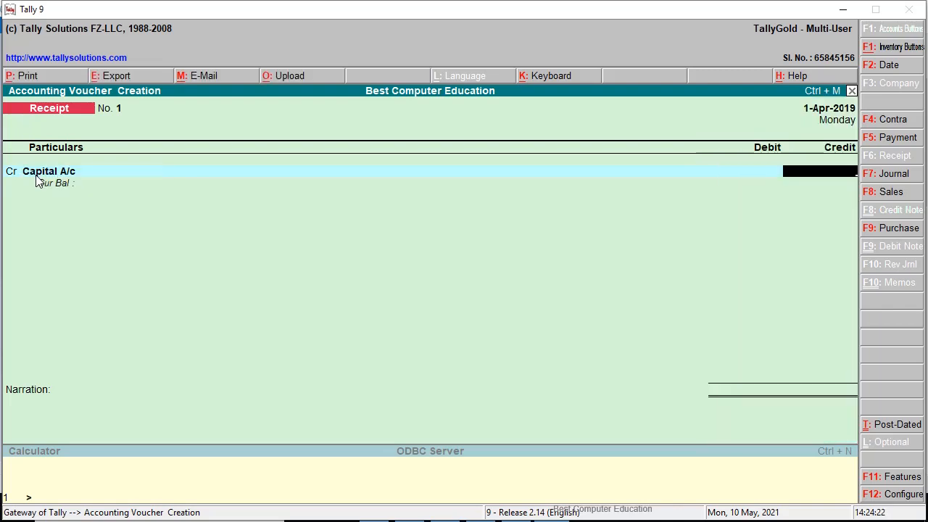
{"action": "key", "text": "alt+Tab"}
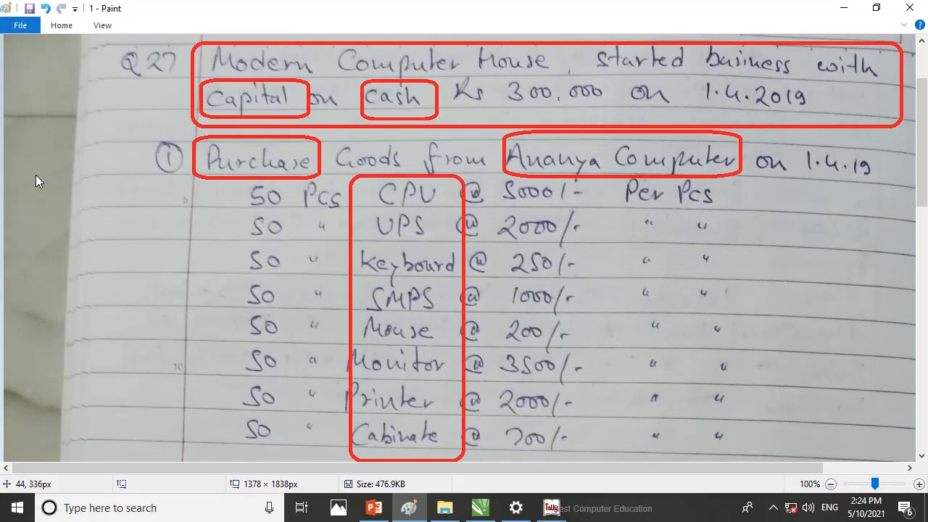
{"action": "key", "text": "alt+Tab"}
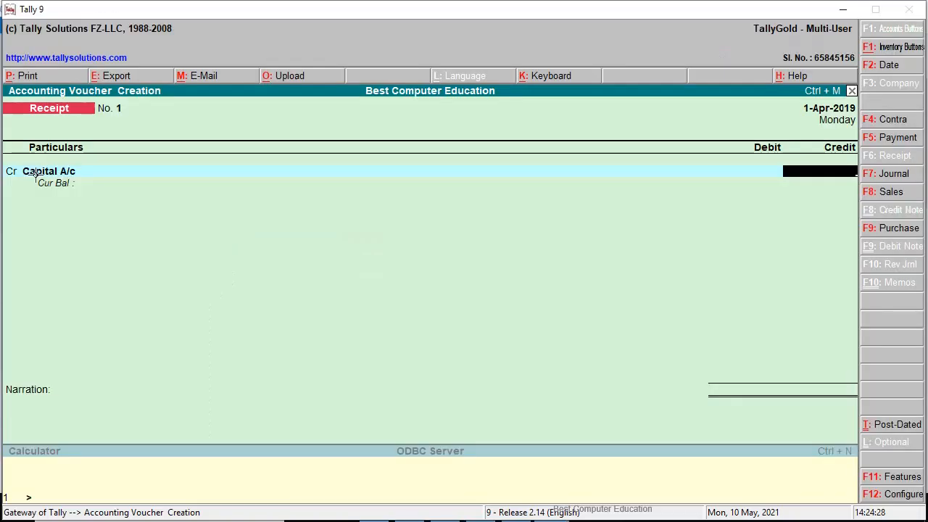
{"action": "type", "text": "300000"}
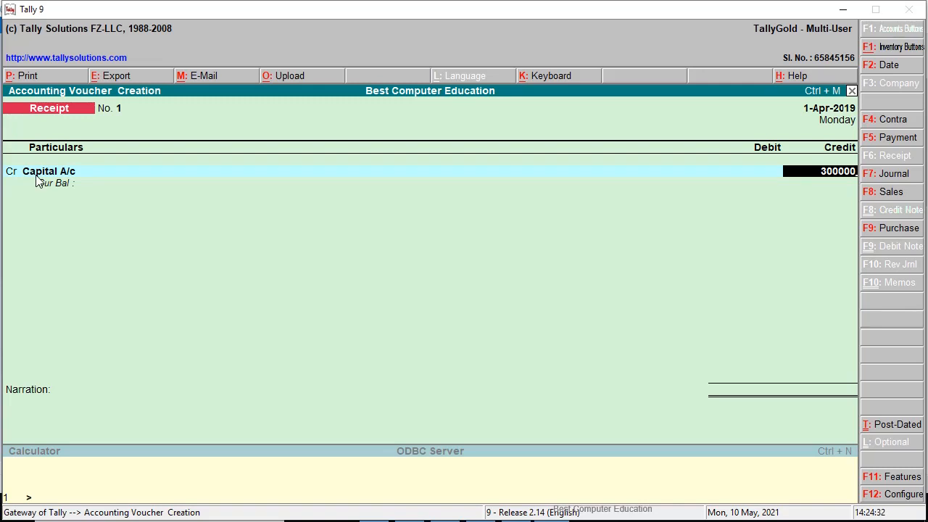
{"action": "key", "text": "Return"}
{"action": "key", "text": "Return"}
Debit Cash with the full 3,00,000.00 and accept the receipt voucher with no narration.
{"action": "type", "text": "C"}
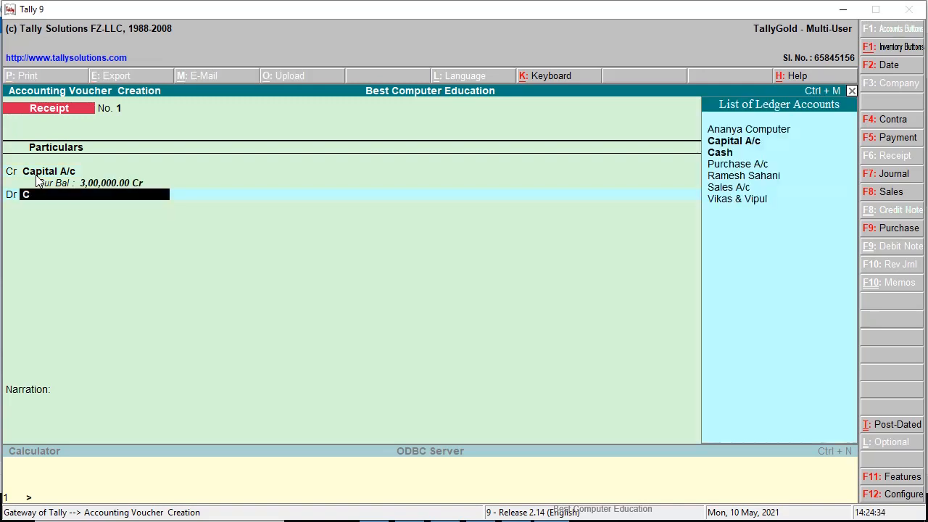
{"action": "type", "text": "ASH"}
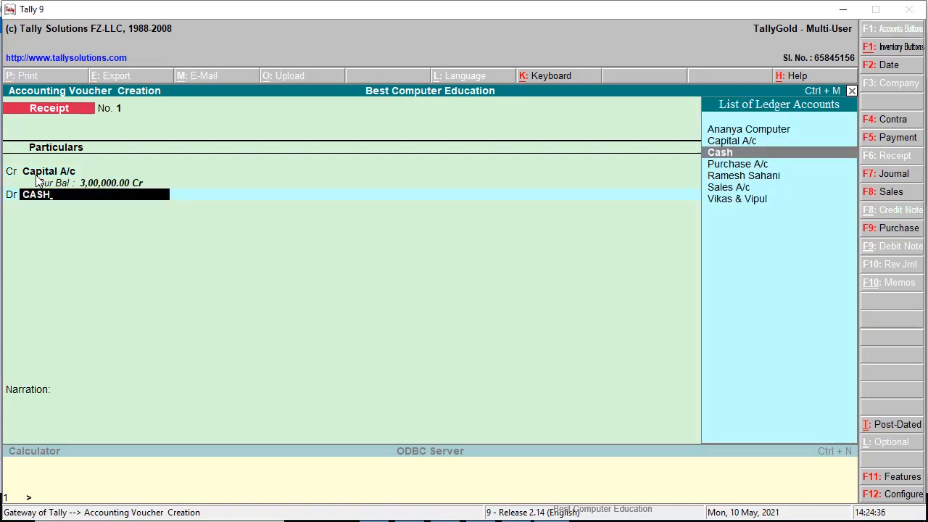
{"action": "key", "text": "Return"}
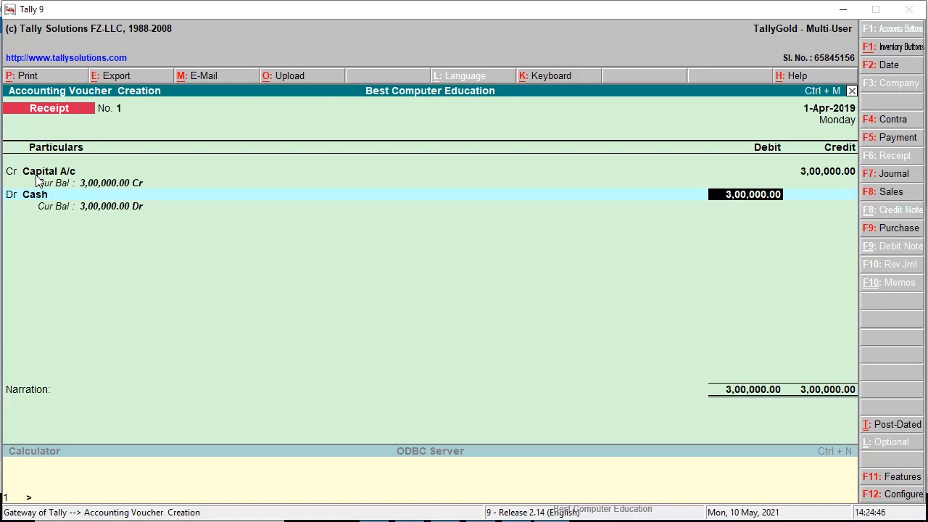
{"action": "key", "text": "Return"}
{"action": "key", "text": "Return"}
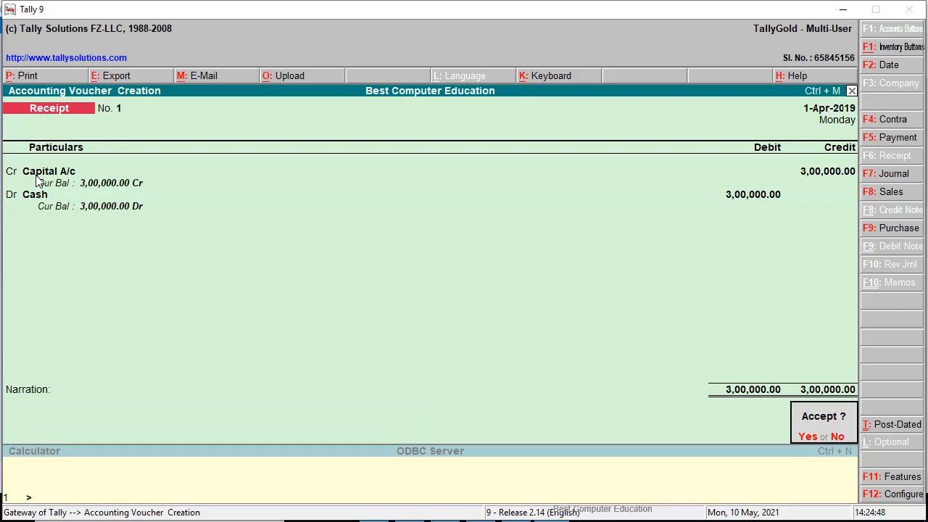
{"action": "key", "text": "Return"}
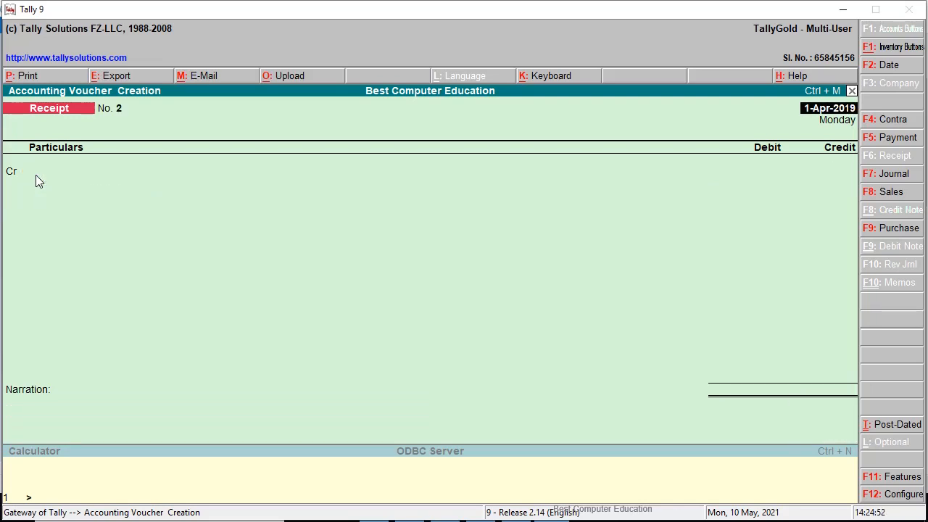
Switch to Paint, undo the red outlines on the question image and frame the whole of purchase transaction 1 with one outline of about 963 × 441 px.
{"action": "key", "text": "alt+Tab"}
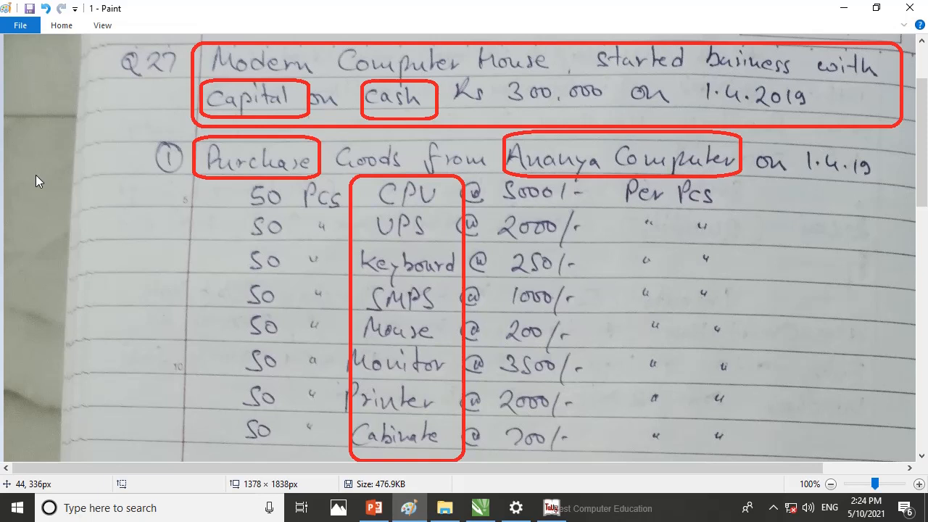
{"action": "key", "text": "ctrl+z"}
{"action": "key", "text": "ctrl+z"}
{"action": "key", "text": "ctrl+z"}
{"action": "key", "text": "ctrl+z"}
{"action": "key", "text": "ctrl+z"}
{"action": "key", "text": "ctrl+z"}
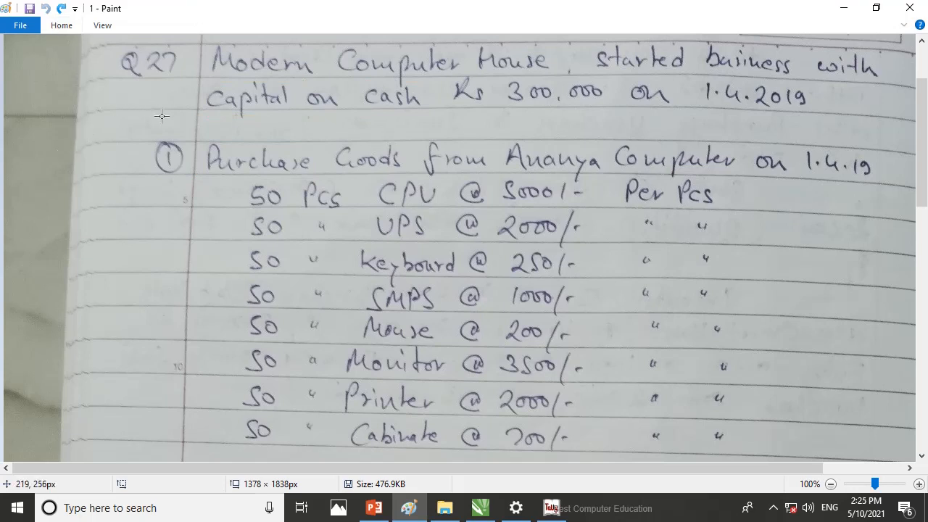
{"action": "mouse_move", "coordinate": [195, 136]}
{"action": "left_mouse_down"}
{"action": "mouse_move", "coordinate": [842, 410]}
{"action": "mouse_move", "coordinate": [891, 455]}
{"action": "left_mouse_up"}
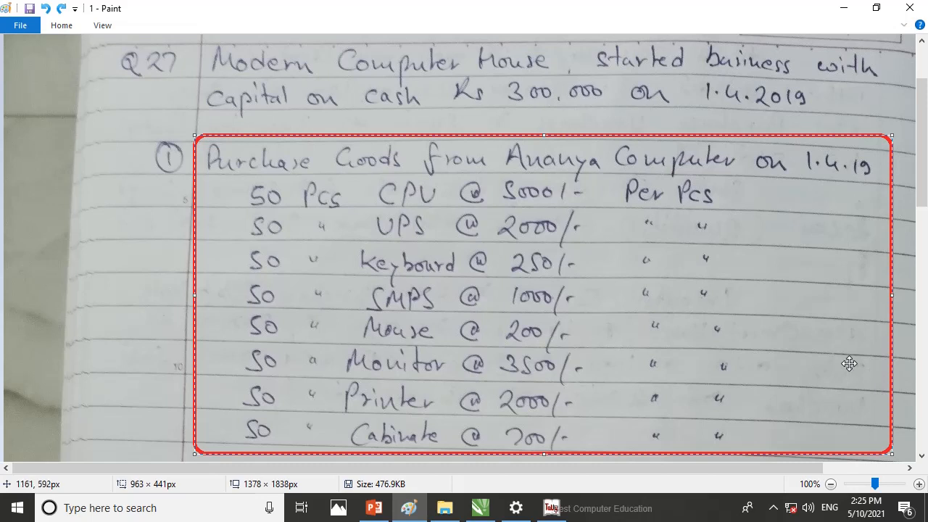
Return to Tally 9 and change the blank receipt voucher to a purchase voucher, checking transaction 1 in the Paint image.
{"action": "left_click", "coordinate": [554, 507]}
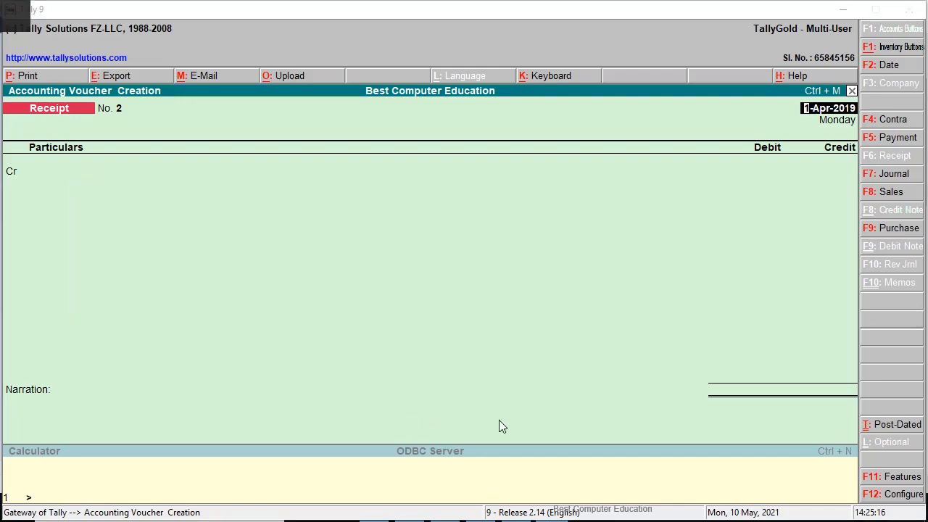
{"action": "key", "text": "alt+Tab"}
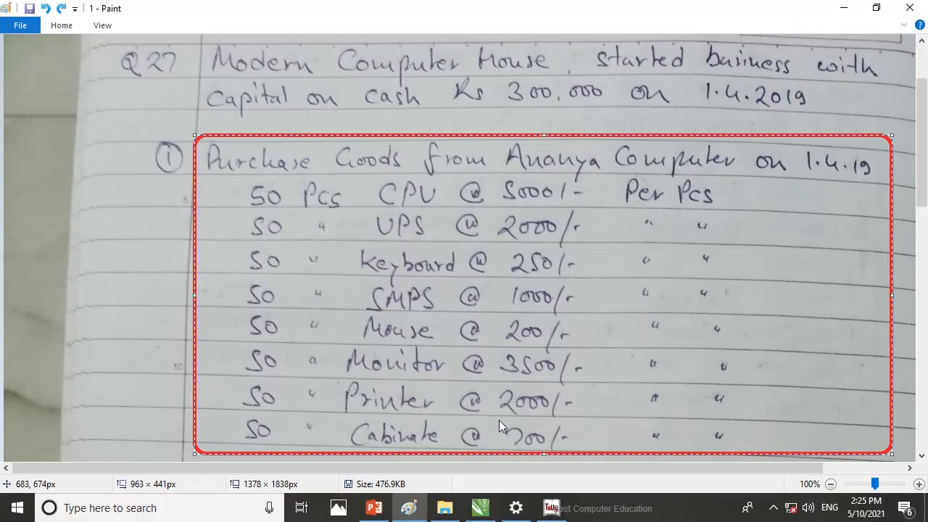
{"action": "key", "text": "alt+Tab"}
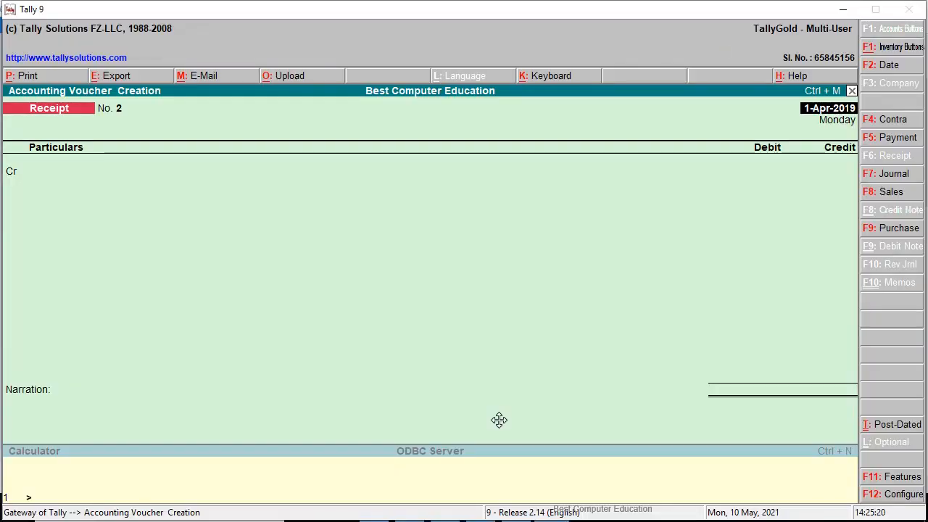
{"action": "left_click", "coordinate": [901, 235]}
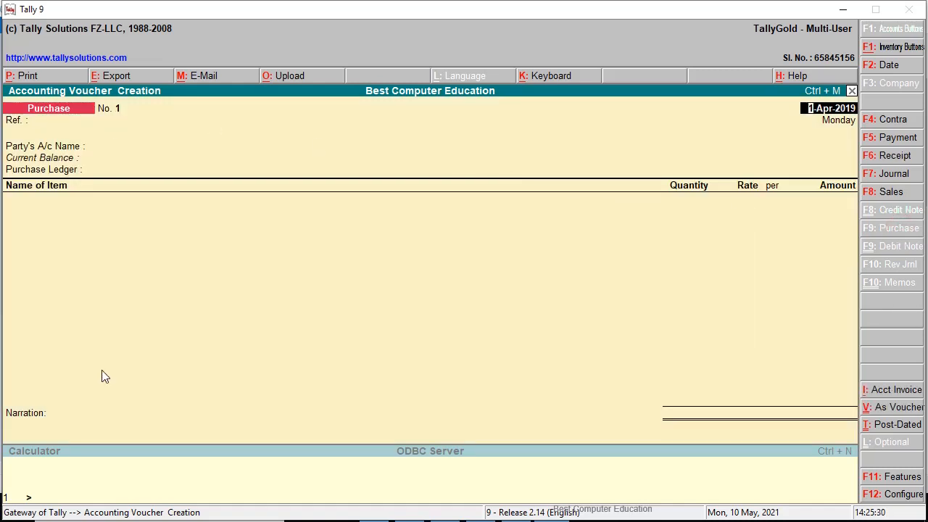
{"action": "key", "text": "alt+Tab"}
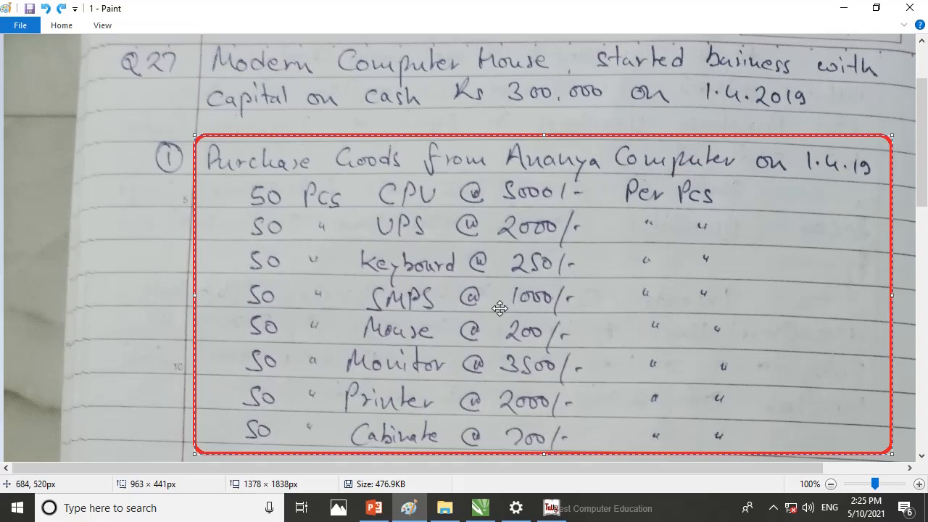
{"action": "key", "text": "alt+Tab"}
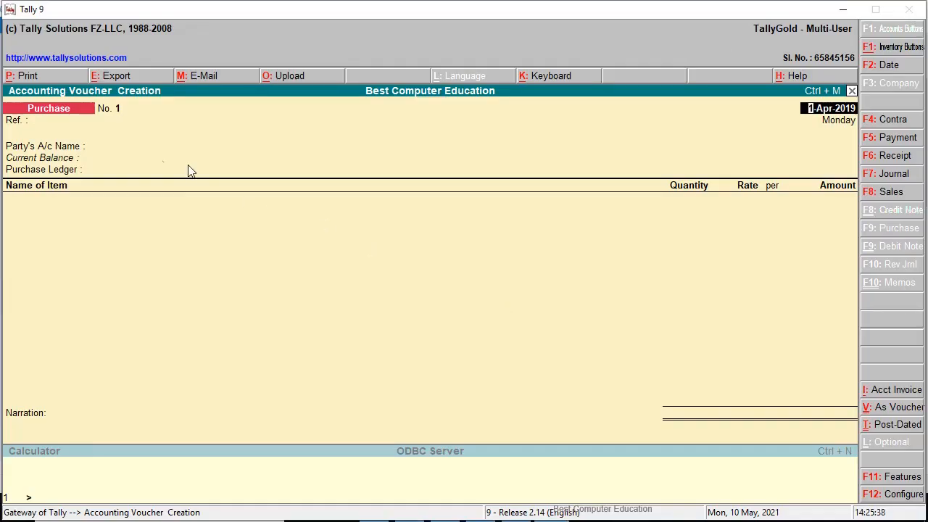
Set Ananya Computer as the purchase voucher's party with default supplier details, and choose Purchase A/c as the purchase ledger.
{"action": "left_click", "coordinate": [93, 147]}
{"action": "type", "text": "A"}
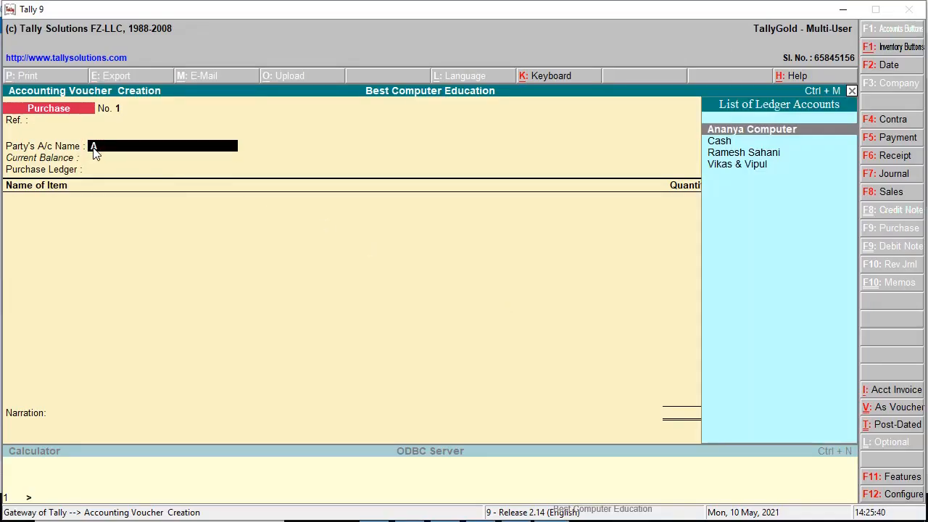
{"action": "type", "text": "N"}
{"action": "key", "text": "Return"}
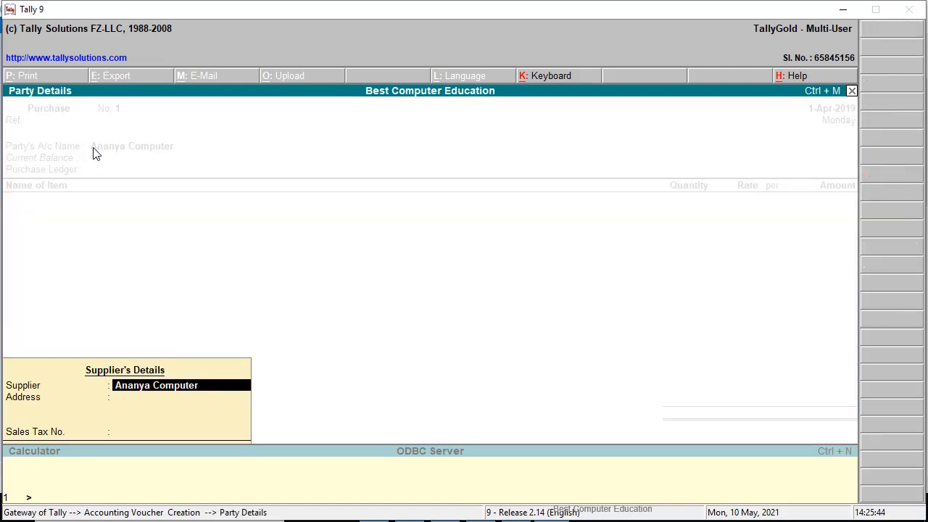
{"action": "key", "text": "Return"}
{"action": "key", "text": "Return"}
{"action": "key", "text": "Return"}
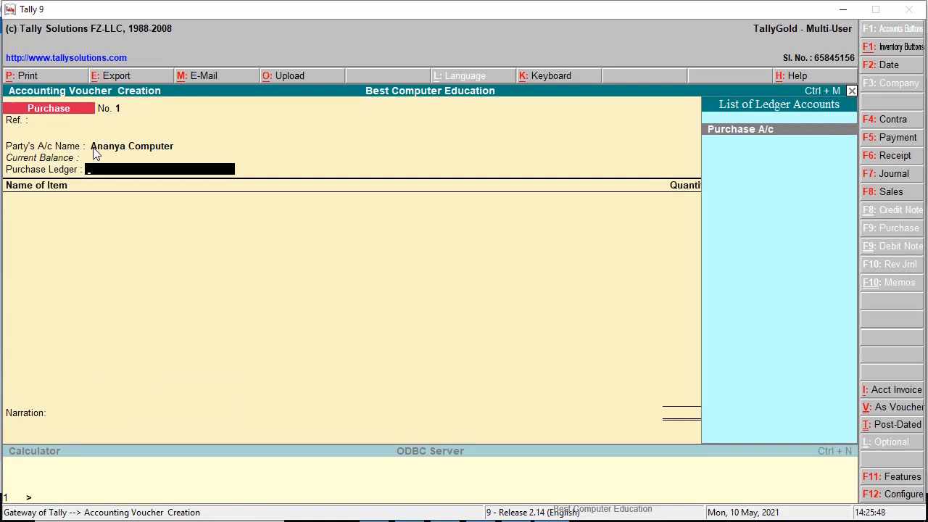
{"action": "key", "text": "Return"}
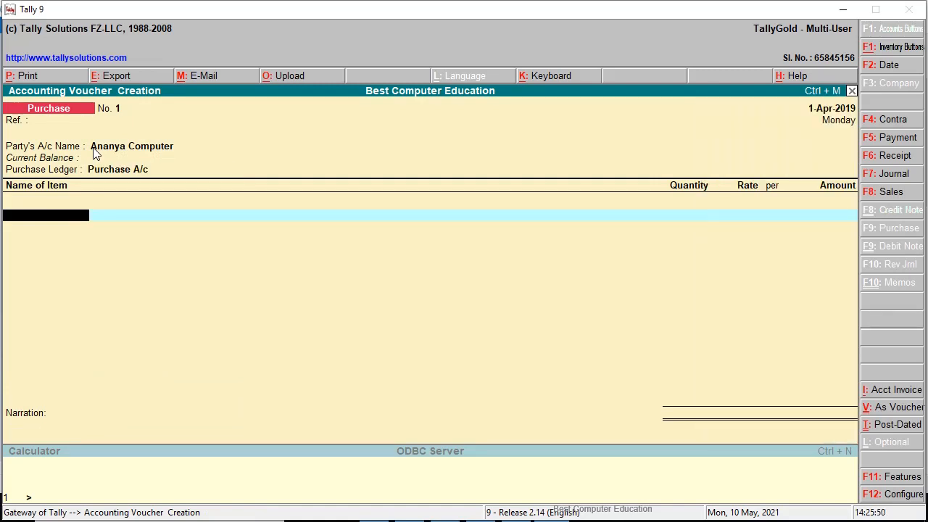
Switch to Paint, outline transaction 1's item names at about 149 × 387 px, undo that outline and return to Tally 9.
{"action": "key", "text": "alt+Tab"}
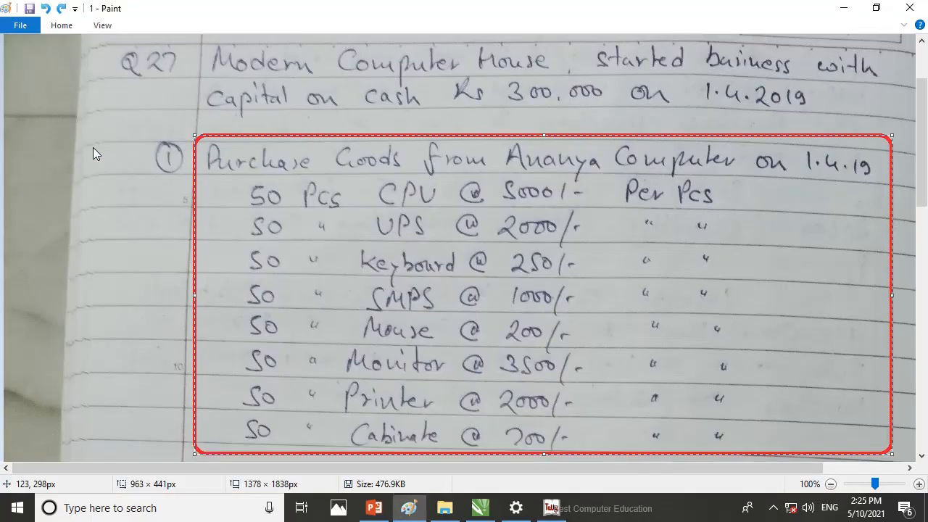
{"action": "left_click", "coordinate": [361, 190]}
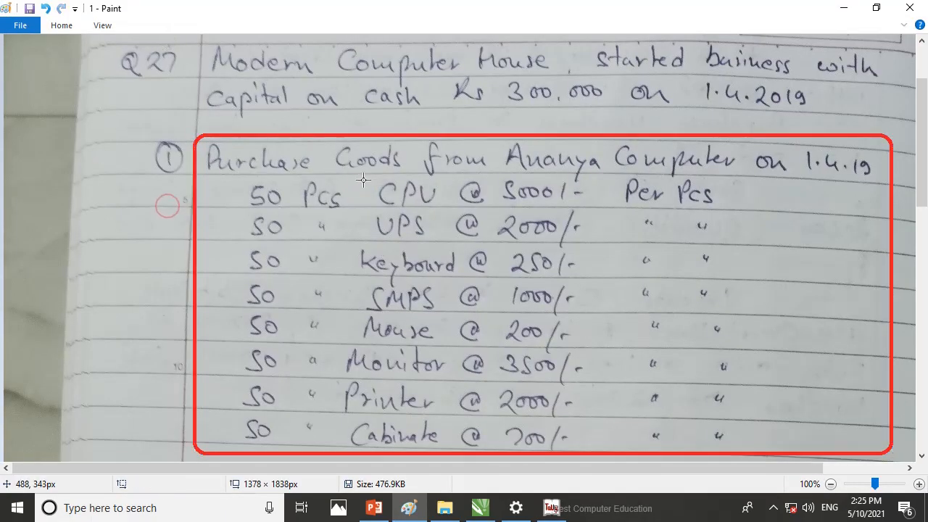
{"action": "mouse_move", "coordinate": [356, 175]}
{"action": "left_mouse_down"}
{"action": "mouse_move", "coordinate": [473, 438]}
{"action": "mouse_move", "coordinate": [463, 455]}
{"action": "left_mouse_up"}
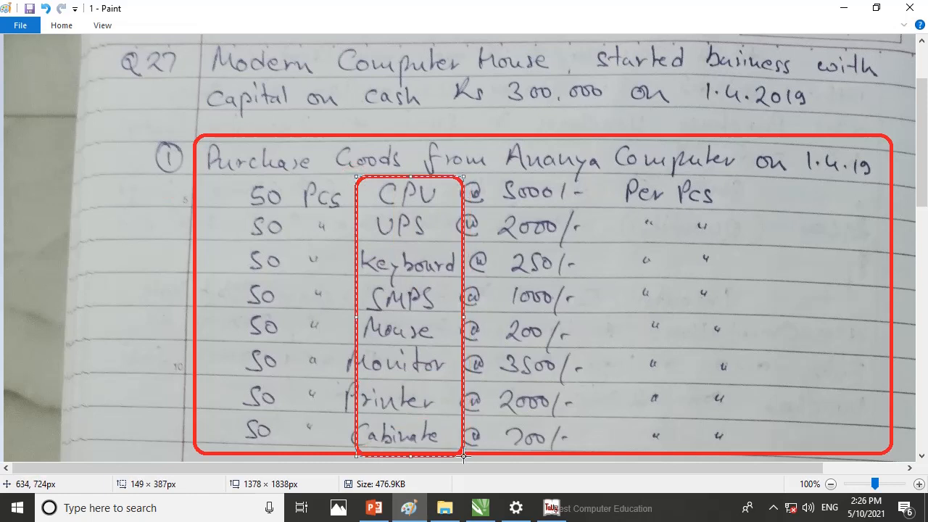
{"action": "key", "text": "ctrl+z"}
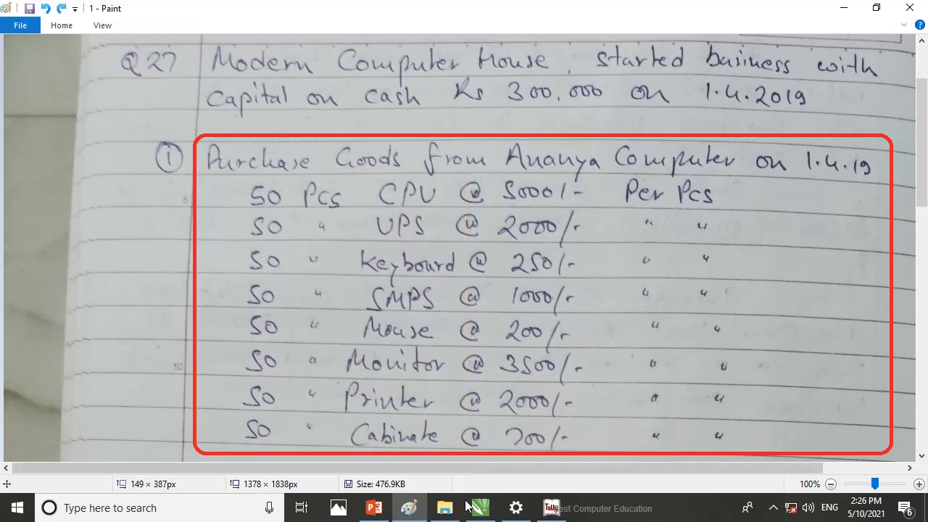
{"action": "left_click", "coordinate": [549, 508]}
Enter CPU as the purchase voucher's first item with 50 pcs at a rate of 5,000.00, checking the rate in the Paint image.
{"action": "type", "text": "CPU"}
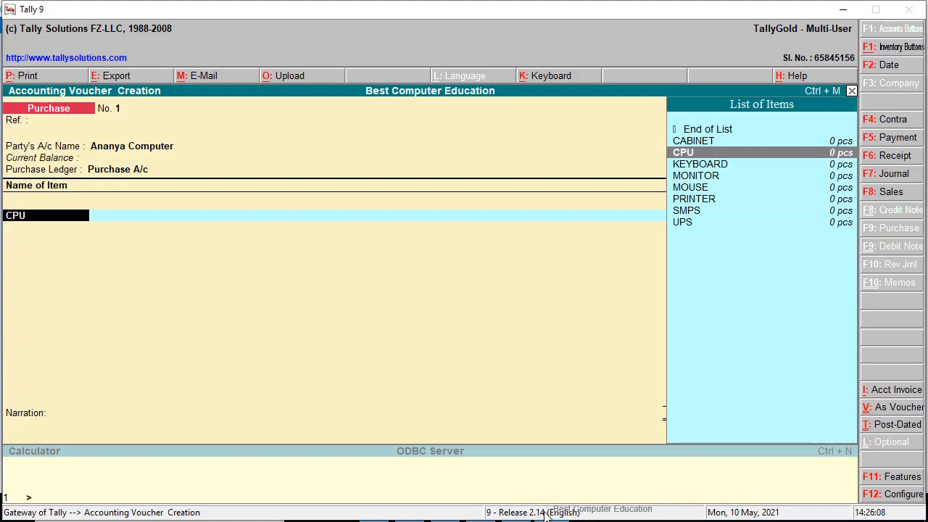
{"action": "key", "text": "Return"}
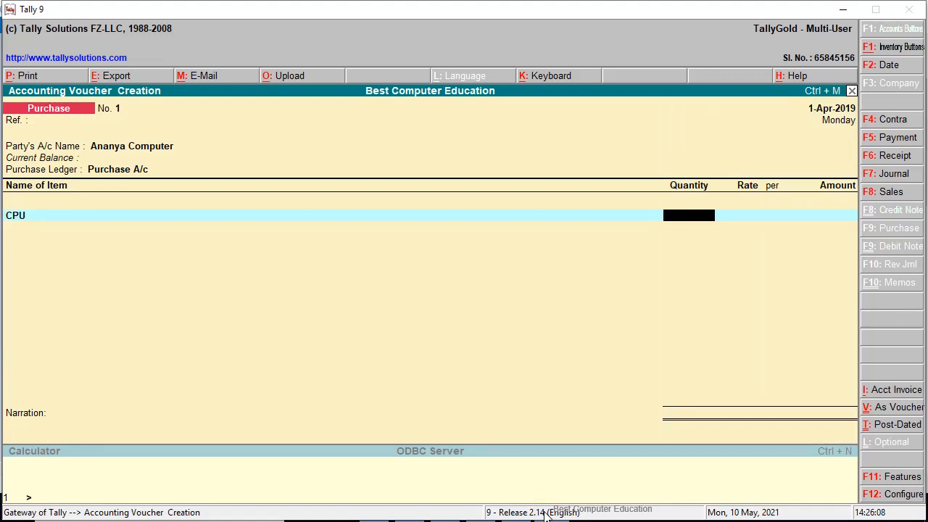
{"action": "type", "text": "50"}
{"action": "key", "text": "Return"}
{"action": "left_click", "coordinate": [549, 510]}
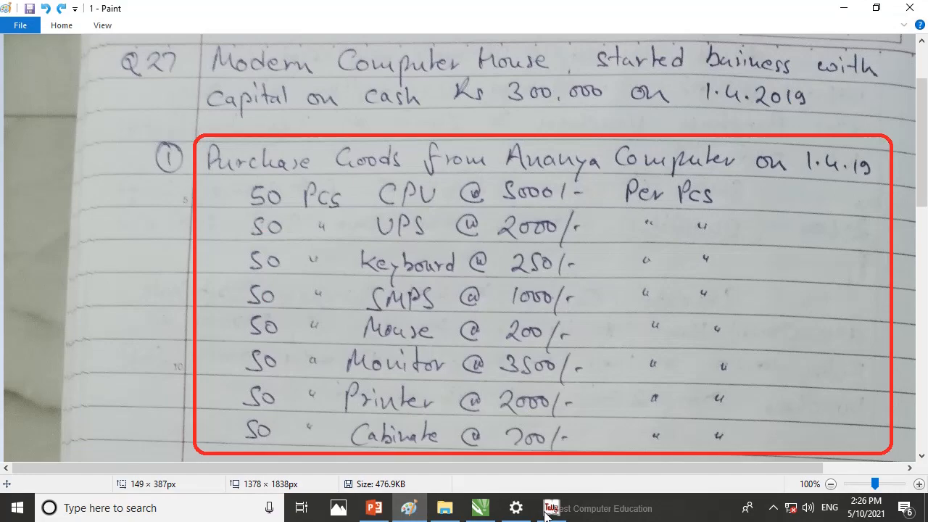
{"action": "left_click", "coordinate": [549, 511]}
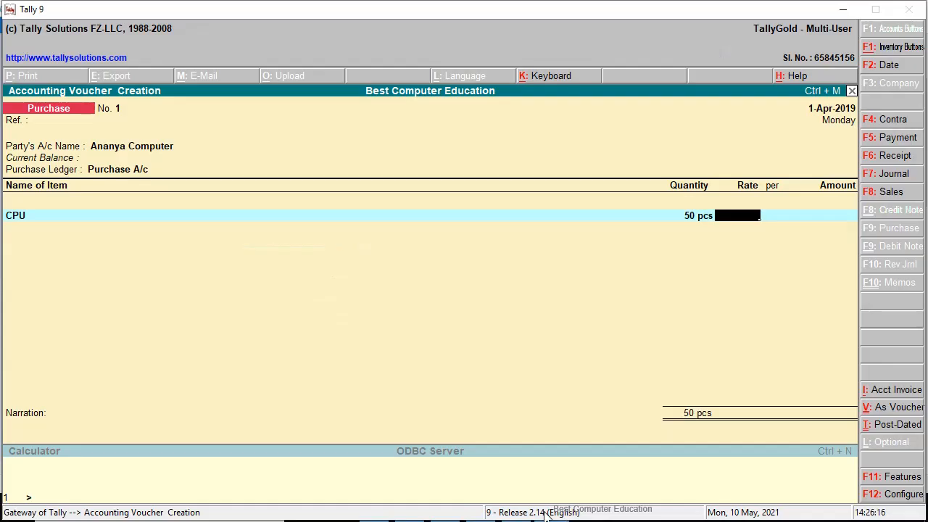
{"action": "type", "text": "50000"}
{"action": "key", "text": "BackSpace"}
{"action": "key", "text": "Return"}
{"action": "key", "text": "Return"}
{"action": "key", "text": "Return"}
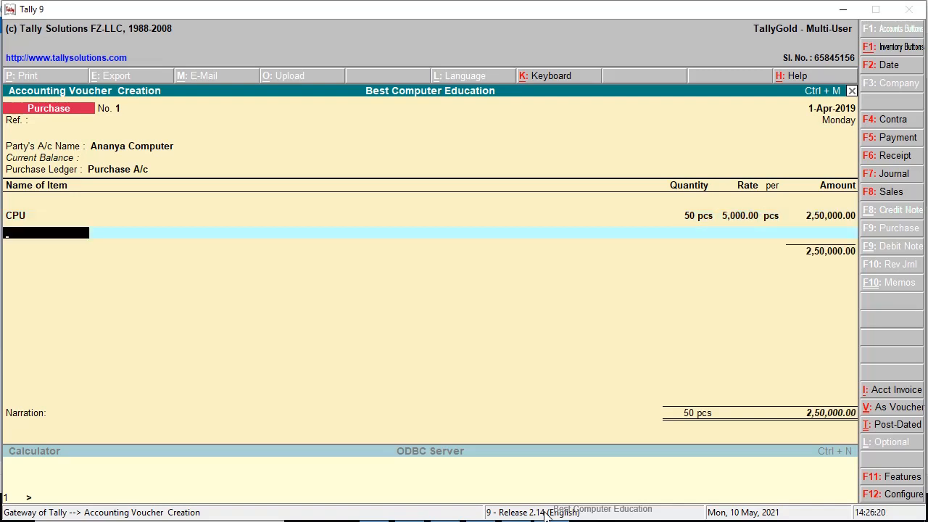
Check the second item in the Paint image and add UPS to the purchase voucher with 50 pcs at 2,000.00.
{"action": "left_click", "coordinate": [548, 513]}
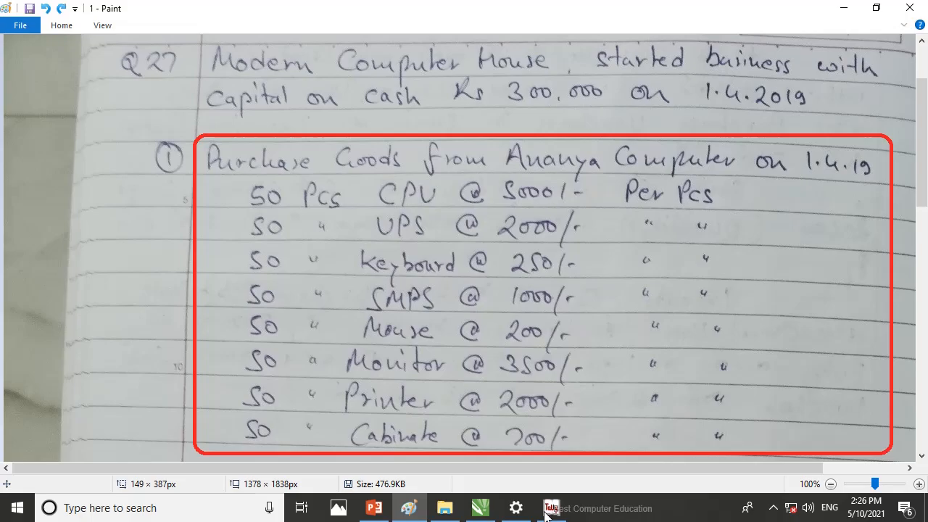
{"action": "left_click", "coordinate": [548, 511]}
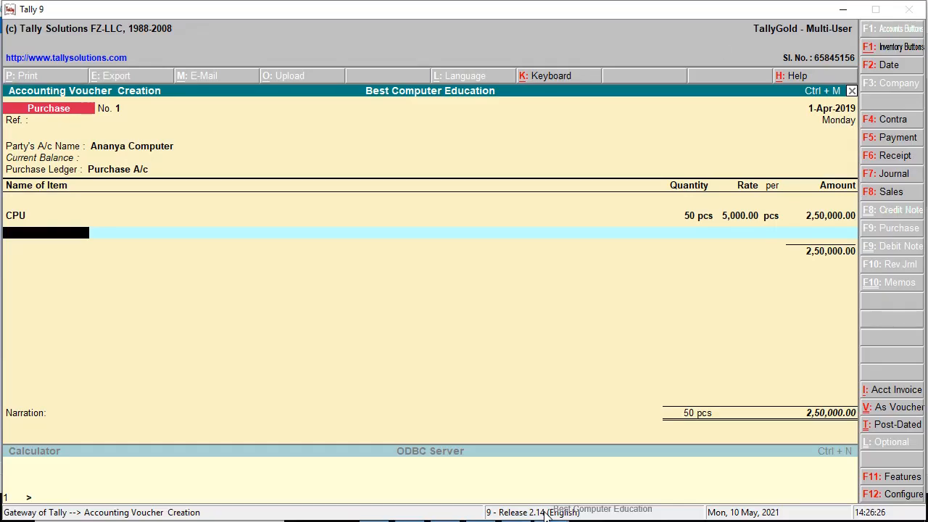
{"action": "type", "text": "UP"}
{"action": "key", "text": "Return"}
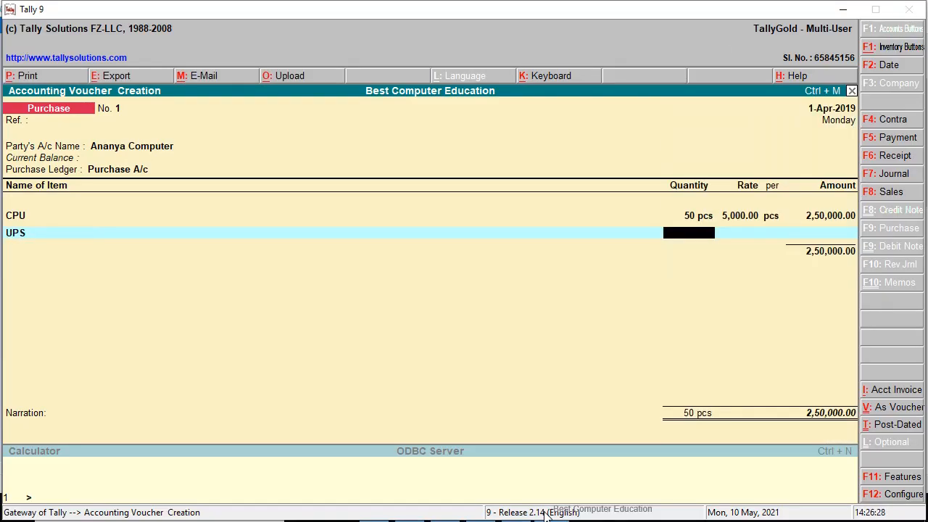
{"action": "type", "text": "50"}
{"action": "key", "text": "Return"}
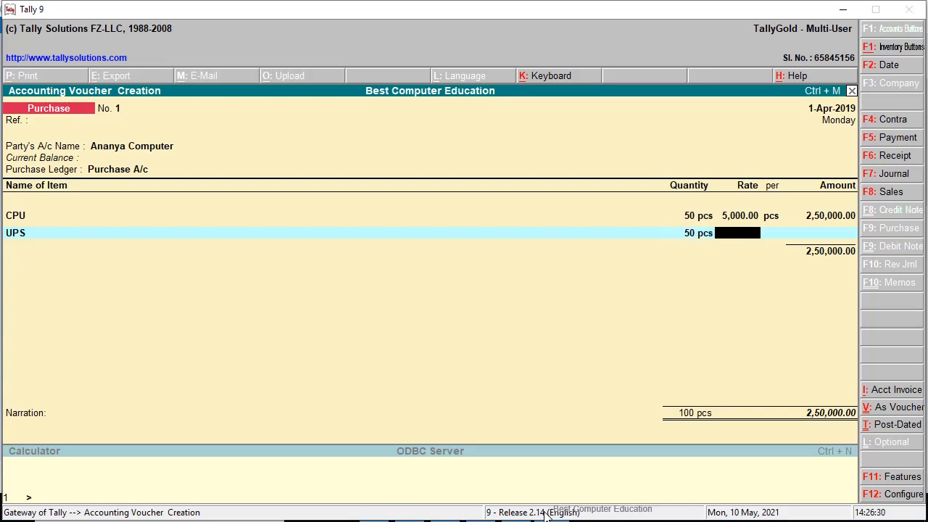
{"action": "type", "text": "2000"}
{"action": "key", "text": "Return"}
{"action": "key", "text": "Return"}
{"action": "key", "text": "Return"}
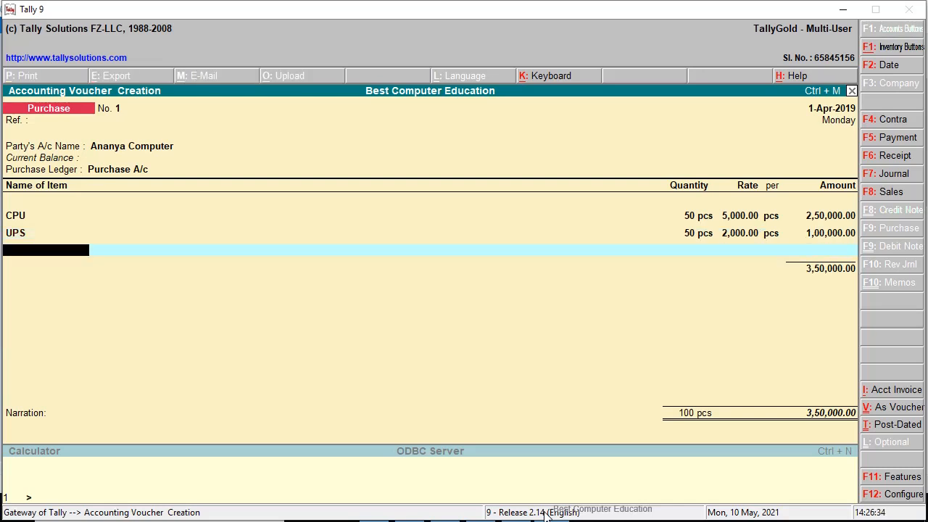
Check the third item in the Paint image and add KEYBOARD to the purchase voucher with a quantity of 50 pcs.
{"action": "left_click", "coordinate": [548, 513]}
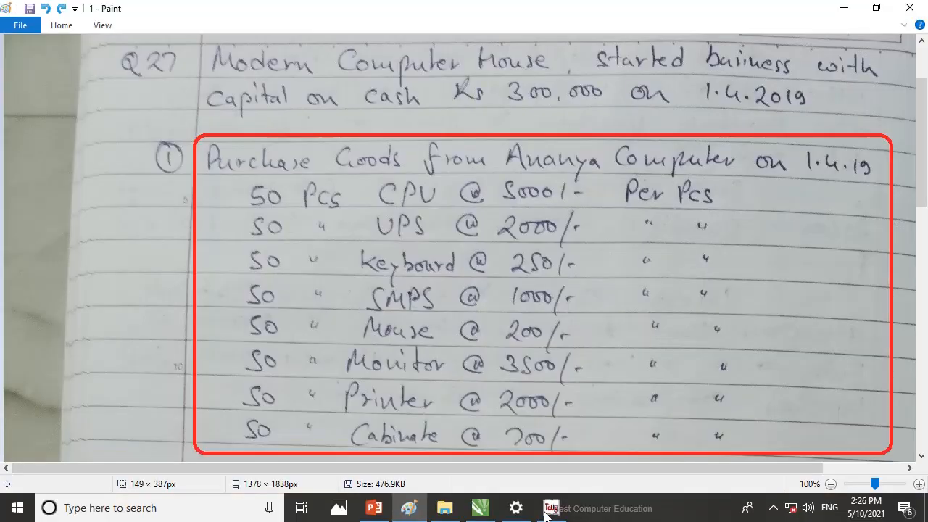
{"action": "left_click", "coordinate": [549, 513]}
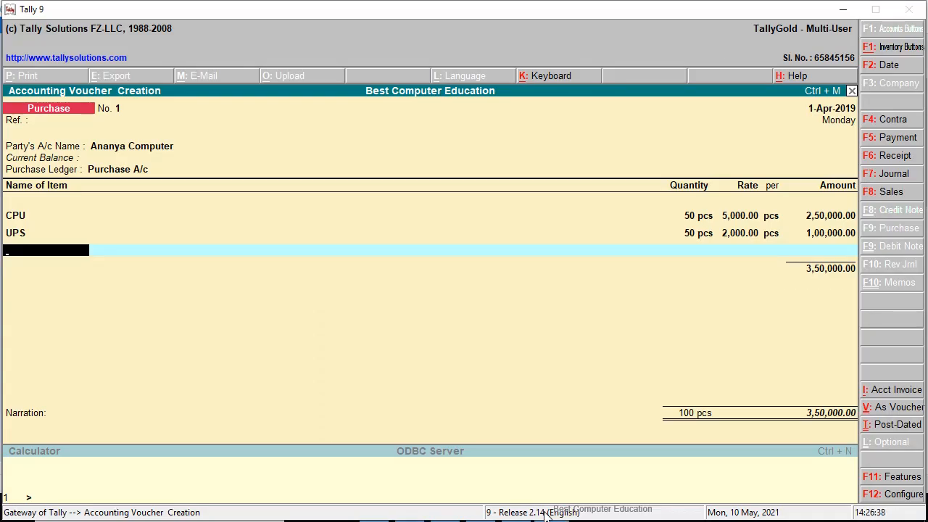
{"action": "type", "text": "K"}
{"action": "key", "text": "Return"}
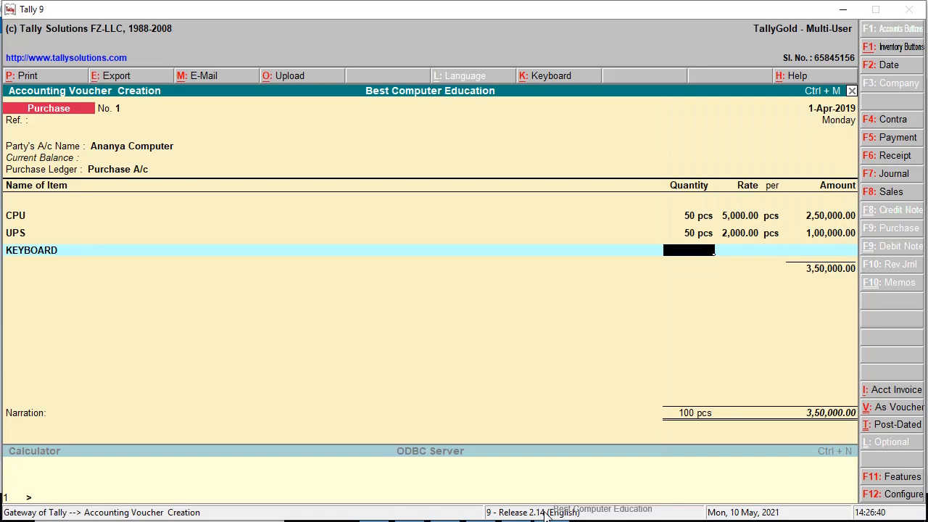
{"action": "type", "text": "50"}
{"action": "key", "text": "Return"}
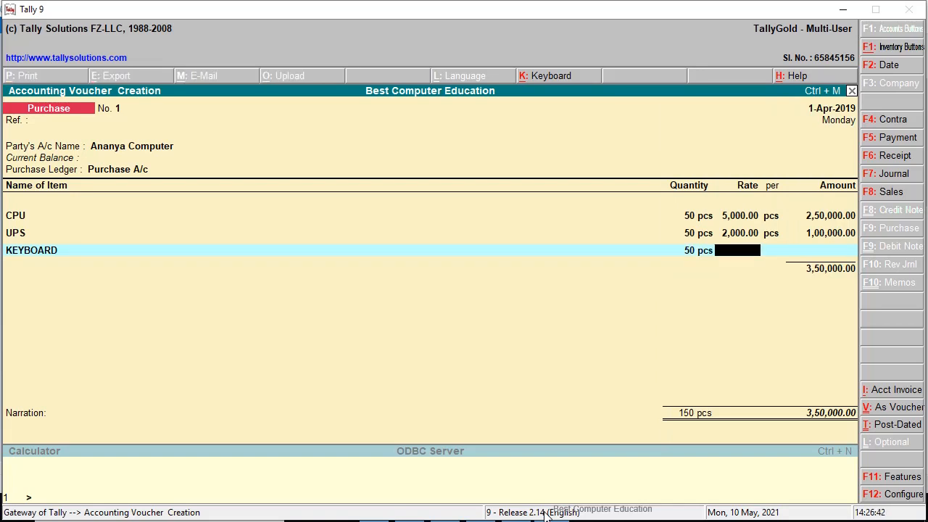
Look up the keyboard's rate in the Paint image and set it to 250.00 per pcs in the voucher.
{"action": "left_click", "coordinate": [549, 513]}
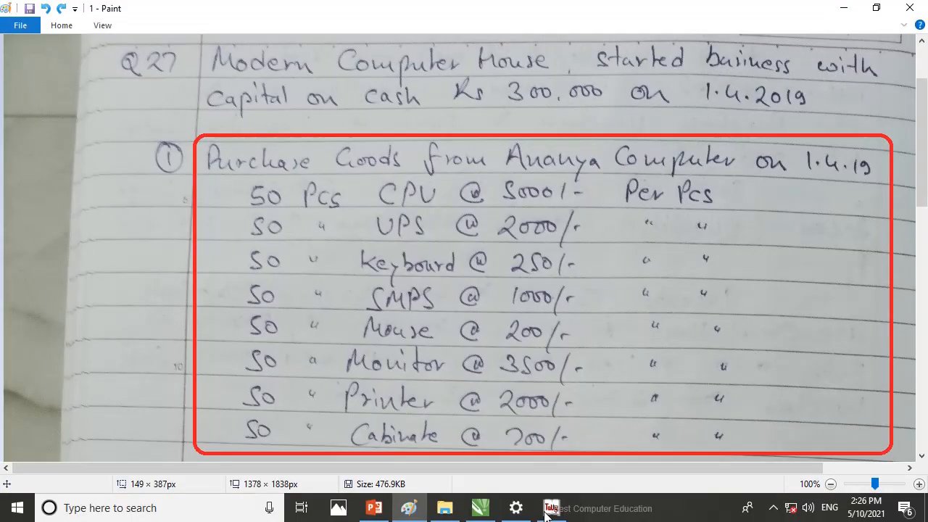
{"action": "left_click", "coordinate": [548, 513]}
{"action": "type", "text": "254"}
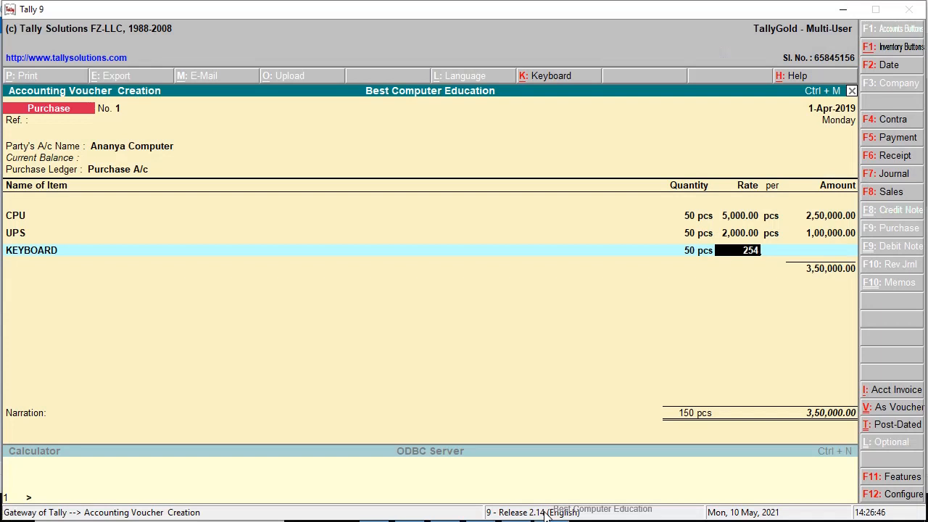
{"action": "key", "text": "BackSpace"}
{"action": "type", "text": "0"}
{"action": "key", "text": "Return"}
{"action": "key", "text": "Return"}
{"action": "key", "text": "Return"}
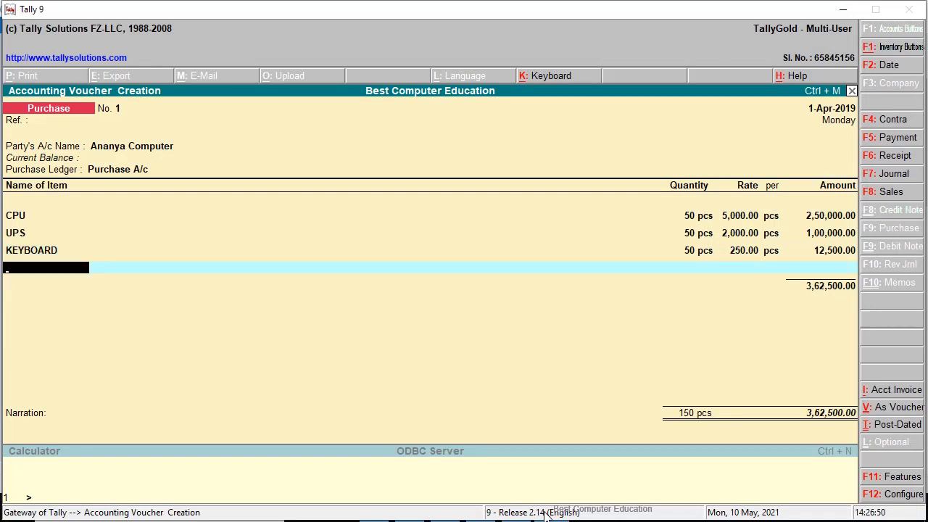
Add SMPS to the purchase voucher with 50 pcs at 1,000.00, checking the item and its rate in the Paint image.
{"action": "left_click", "coordinate": [549, 513]}
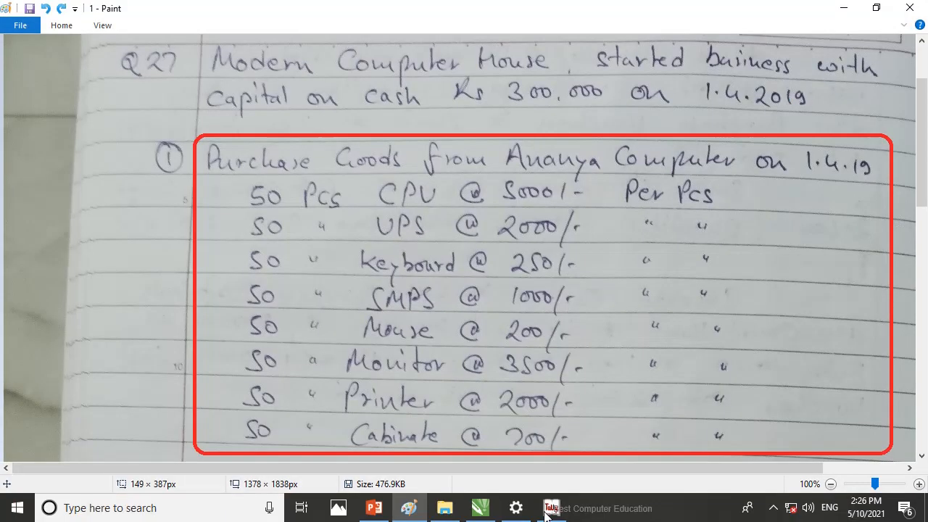
{"action": "left_click", "coordinate": [549, 511]}
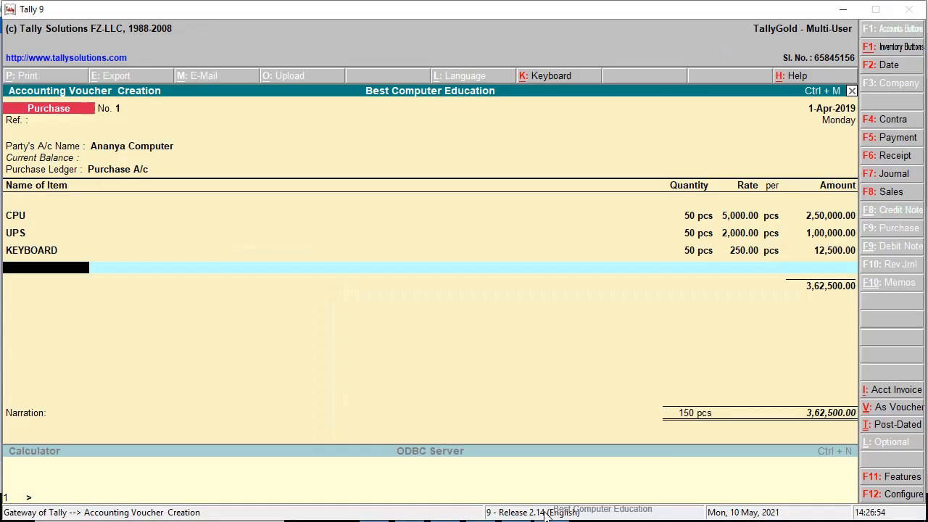
{"action": "type", "text": "S"}
{"action": "key", "text": "Return"}
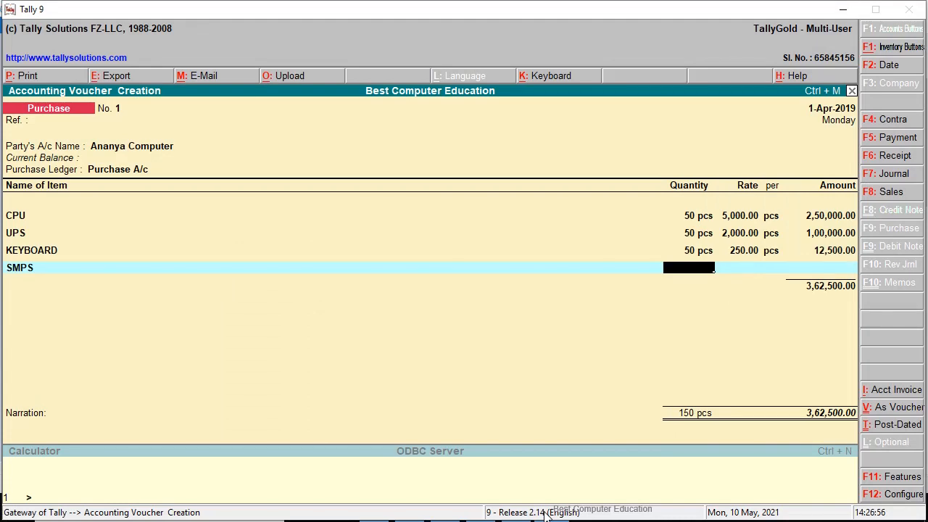
{"action": "type", "text": "50"}
{"action": "key", "text": "Return"}
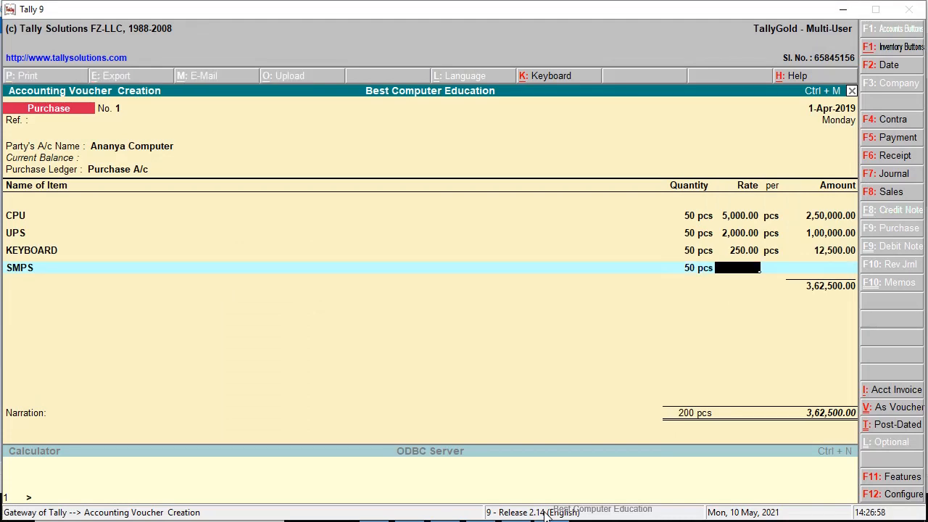
{"action": "left_click", "coordinate": [548, 511]}
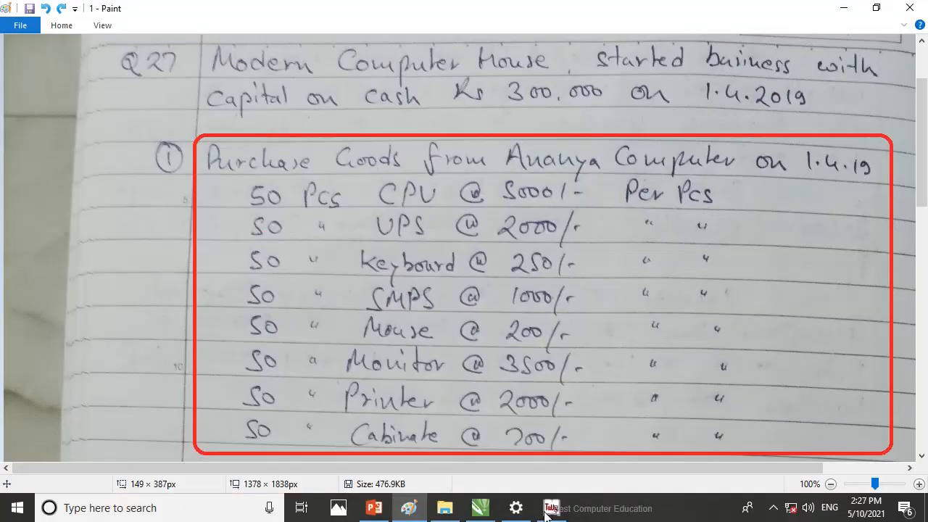
{"action": "left_click", "coordinate": [549, 511]}
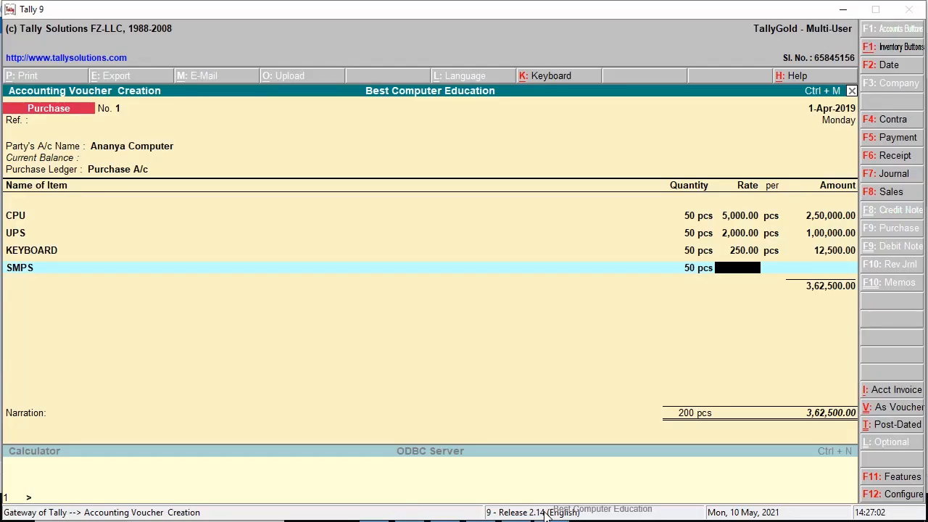
{"action": "type", "text": "1000"}
{"action": "key", "text": "Return"}
{"action": "key", "text": "Return"}
{"action": "key", "text": "Return"}
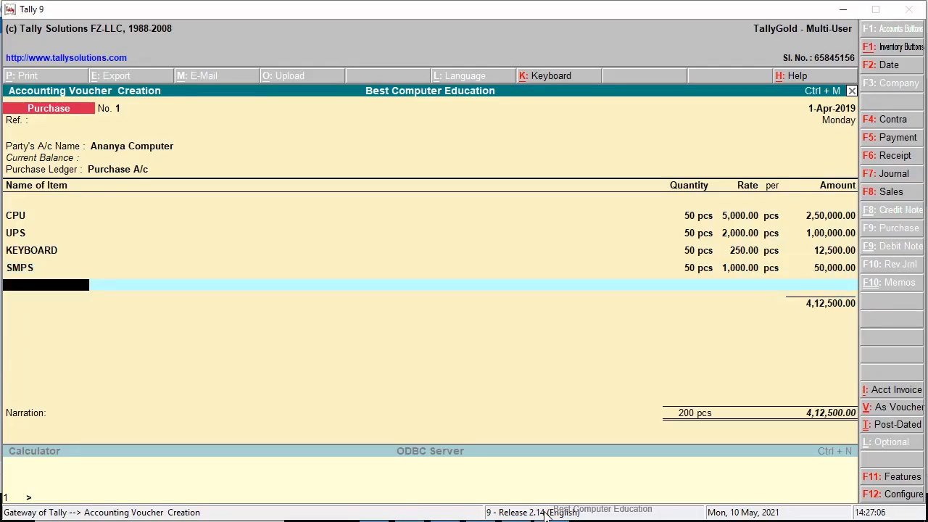
Check the fifth item in the Paint image and add MOUSE to the purchase voucher with a quantity of 50 pcs.
{"action": "left_click", "coordinate": [550, 510]}
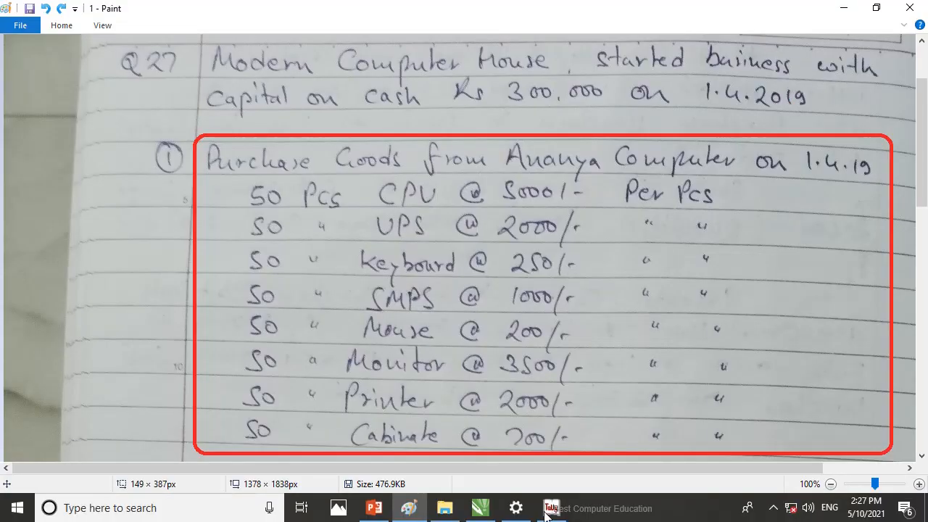
{"action": "left_click", "coordinate": [549, 510]}
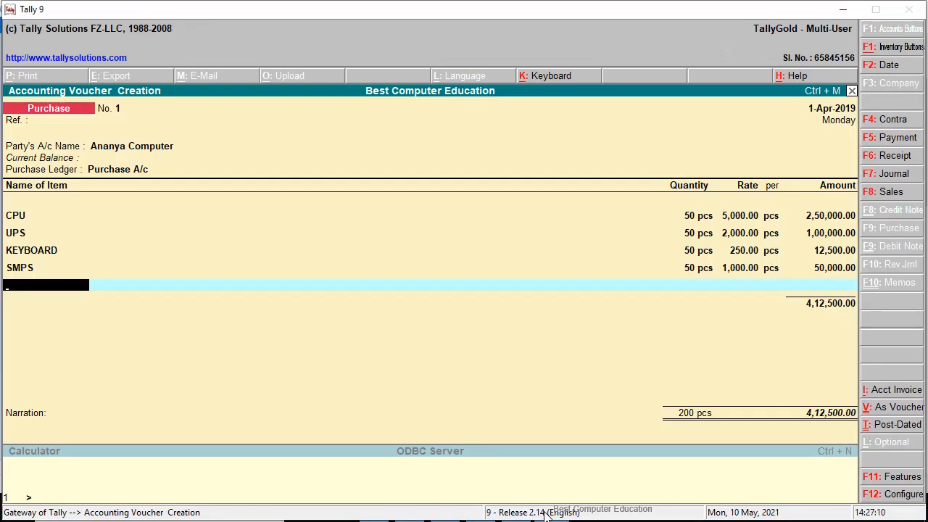
{"action": "type", "text": "M"}
{"action": "key", "text": "Down"}
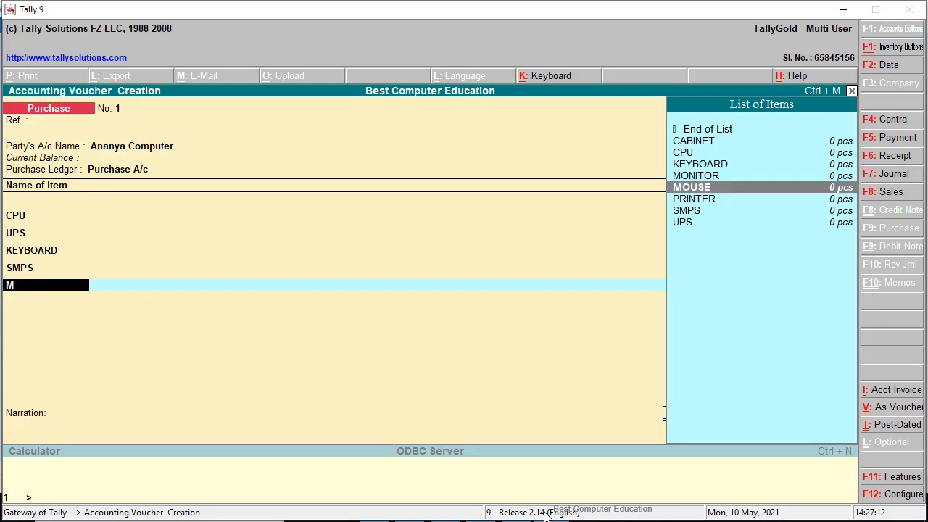
{"action": "key", "text": "Return"}
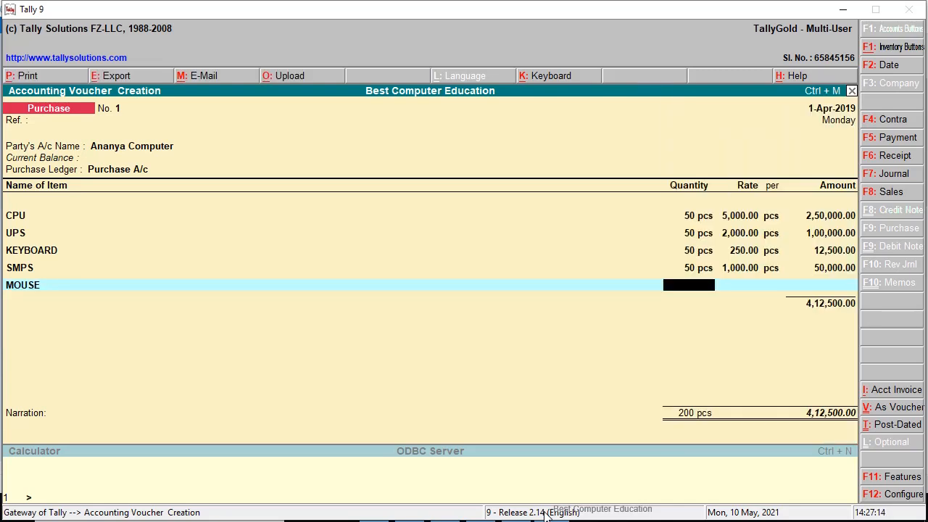
{"action": "type", "text": "50"}
{"action": "key", "text": "Return"}
Set the mouse's rate to 200.00 per pcs in the voucher, verifying it against the Paint image.
{"action": "type", "text": "250"}
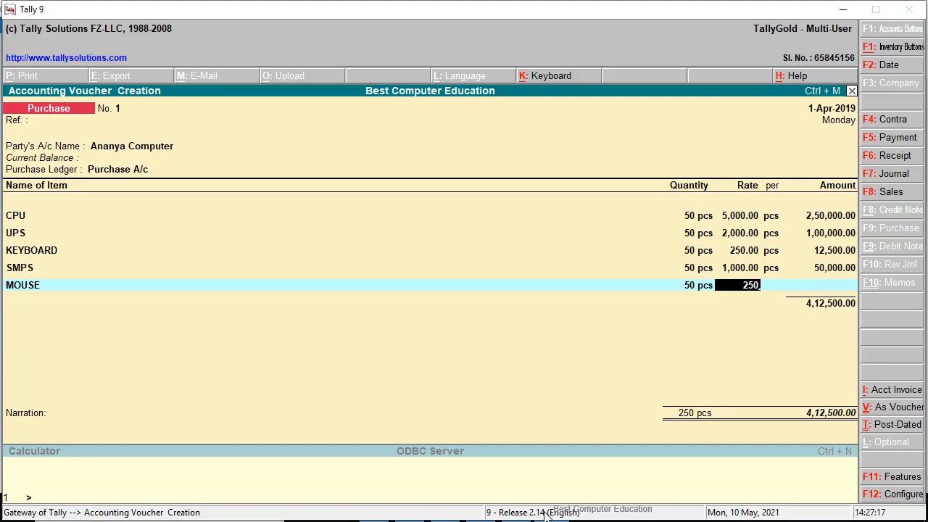
{"action": "left_click", "coordinate": [549, 510]}
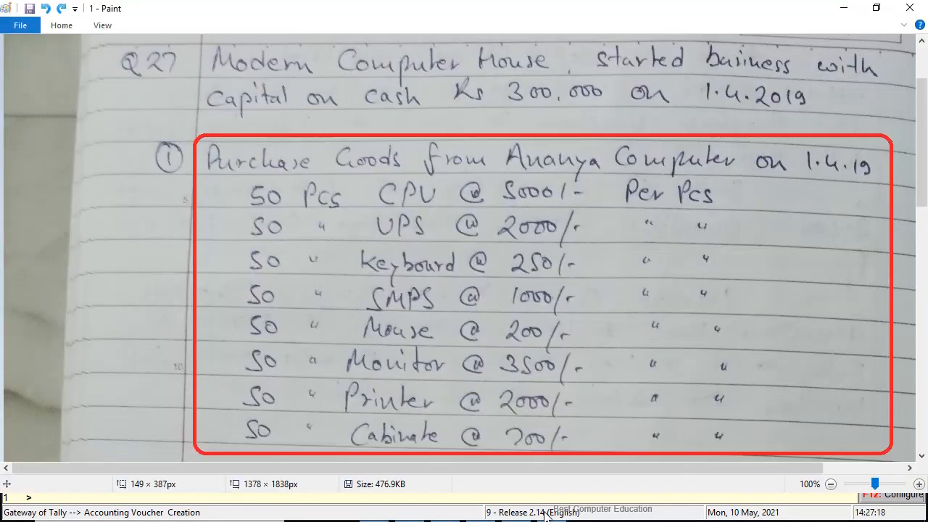
{"action": "left_click", "coordinate": [549, 511]}
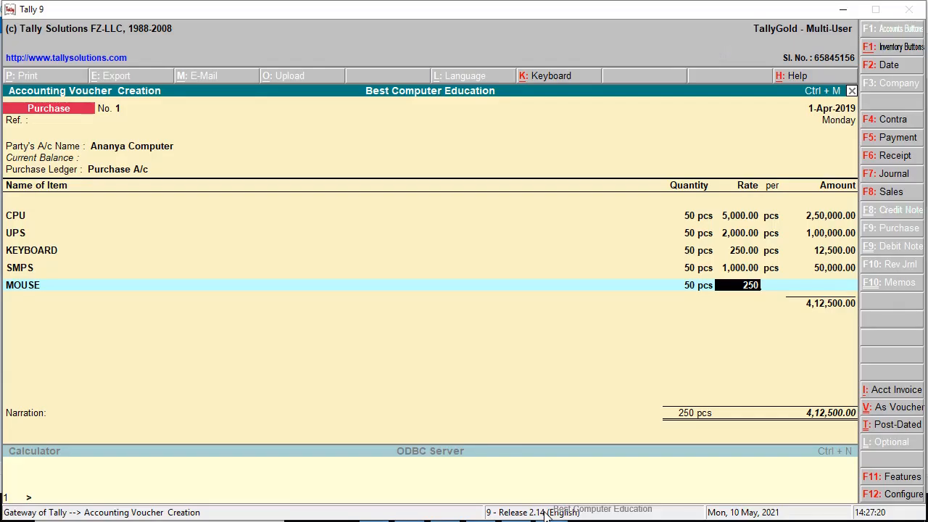
{"action": "key", "text": "BackSpace"}
{"action": "key", "text": "BackSpace"}
{"action": "type", "text": "00"}
{"action": "key", "text": "Return"}
{"action": "key", "text": "Return"}
{"action": "key", "text": "Return"}
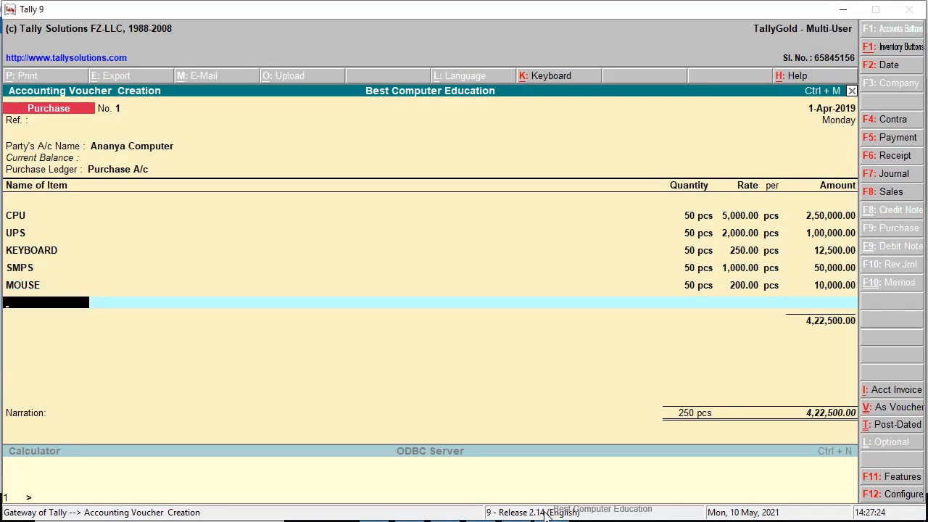
Check the item listed after Mouse in the Paint image and return to the purchase voucher in Tally 9.
{"action": "left_click", "coordinate": [549, 510]}
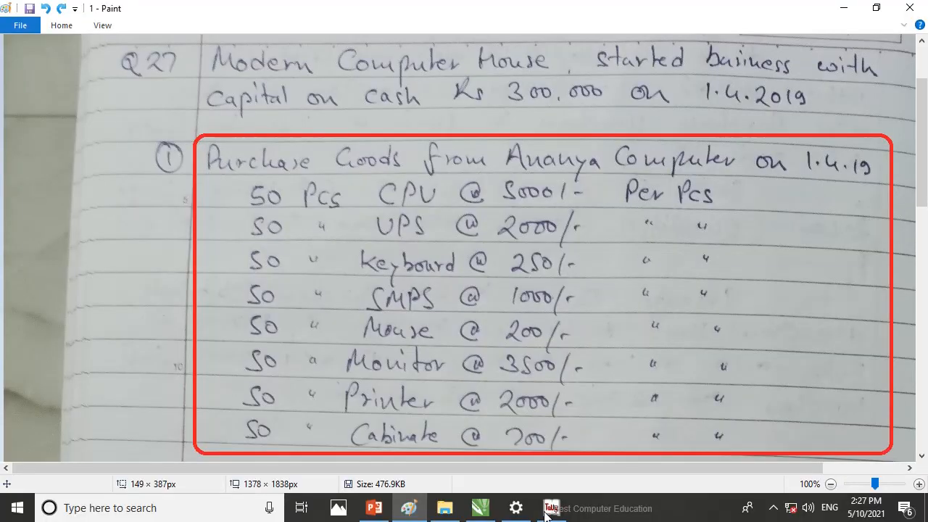
{"action": "left_click", "coordinate": [549, 510]}
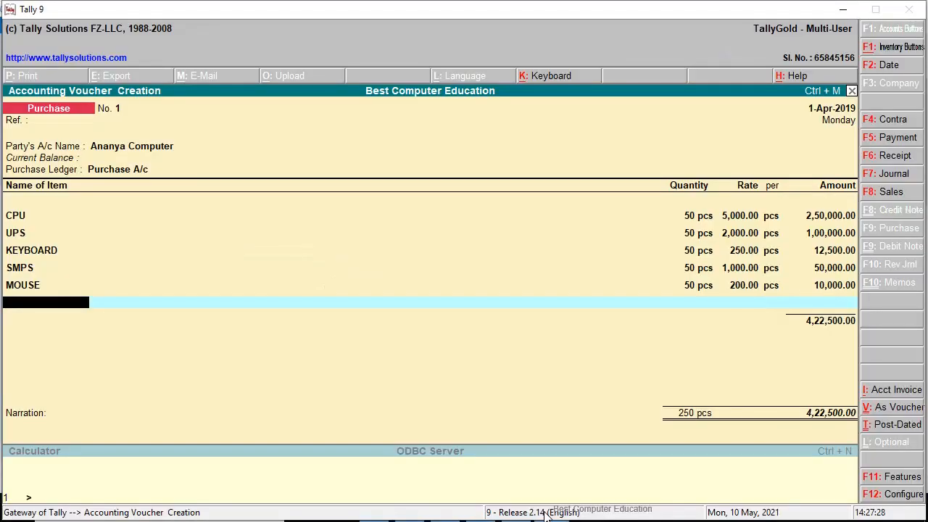
Add the item MONITOR to the purchase voucher with a quantity of 50 pcs at a rate of 3,500 per pcs.
{"action": "type", "text": "MO"}
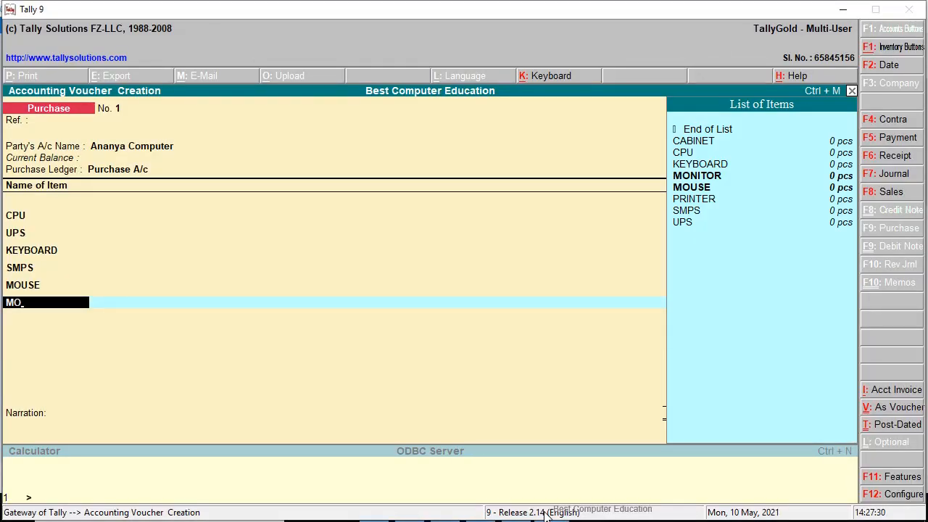
{"action": "key", "text": "Up"}
{"action": "key", "text": "Return"}
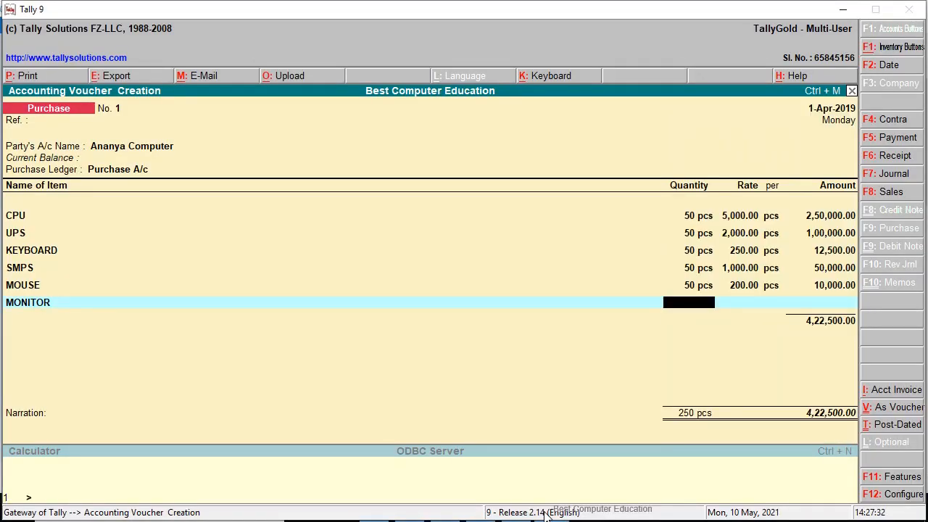
{"action": "type", "text": "50"}
{"action": "key", "text": "Return"}
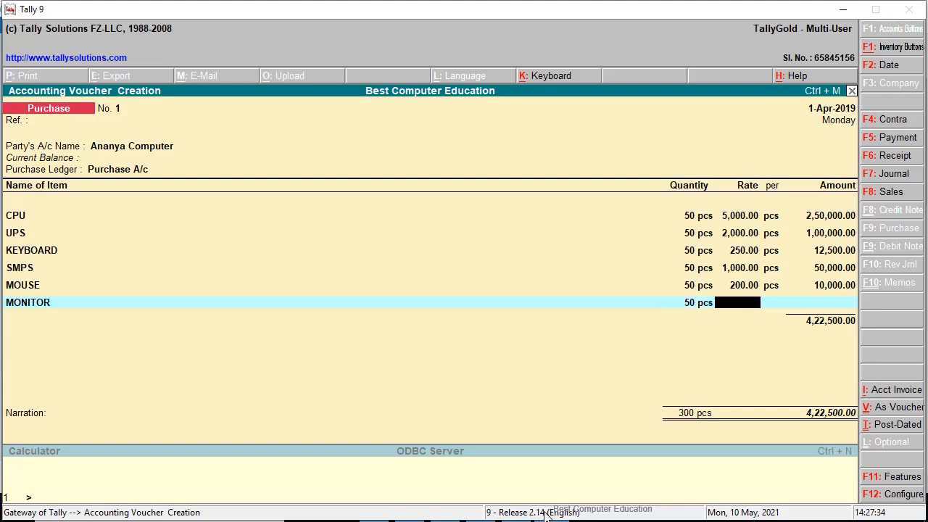
{"action": "type", "text": "3,500"}
{"action": "key", "text": "Return"}
{"action": "key", "text": "Return"}
{"action": "key", "text": "Return"}
Check the notes in Paint for the next purchased item, and add PRINTER to the Tally voucher with 50 pcs at 2,000 per pcs.
{"action": "left_click", "coordinate": [548, 511]}
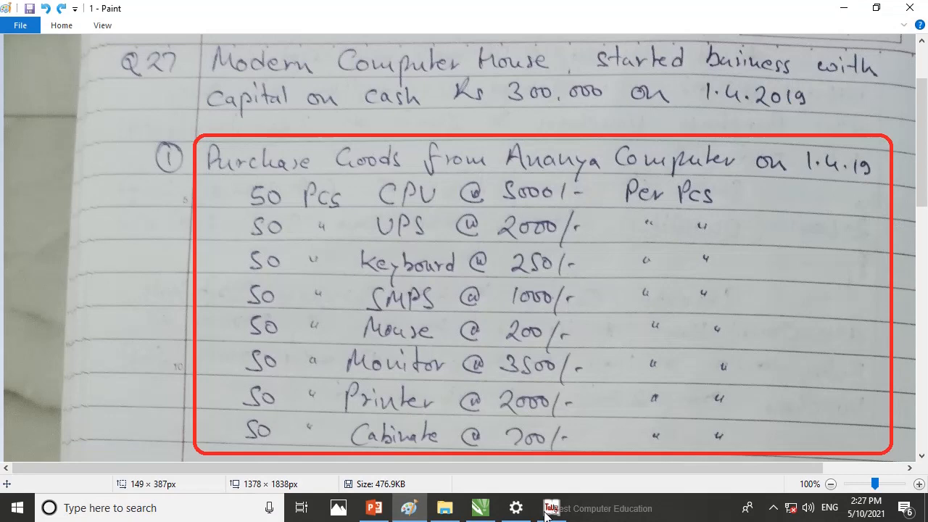
{"action": "left_click", "coordinate": [549, 510]}
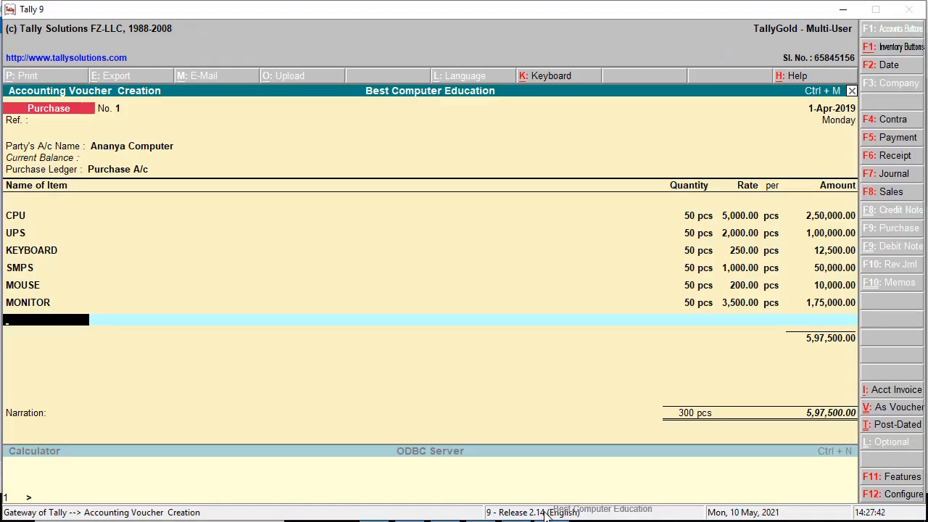
{"action": "type", "text": "P"}
{"action": "key", "text": "Return"}
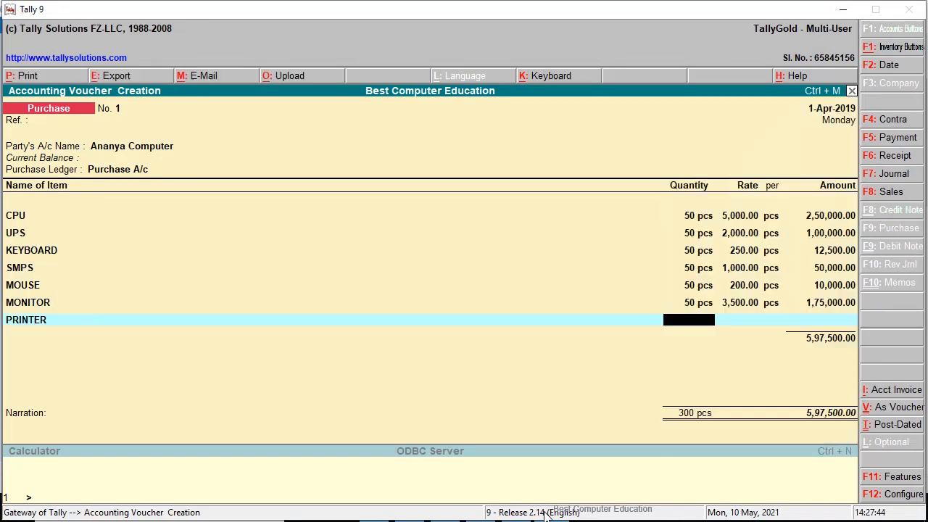
{"action": "type", "text": "50"}
{"action": "key", "text": "Return"}
{"action": "type", "text": "2000"}
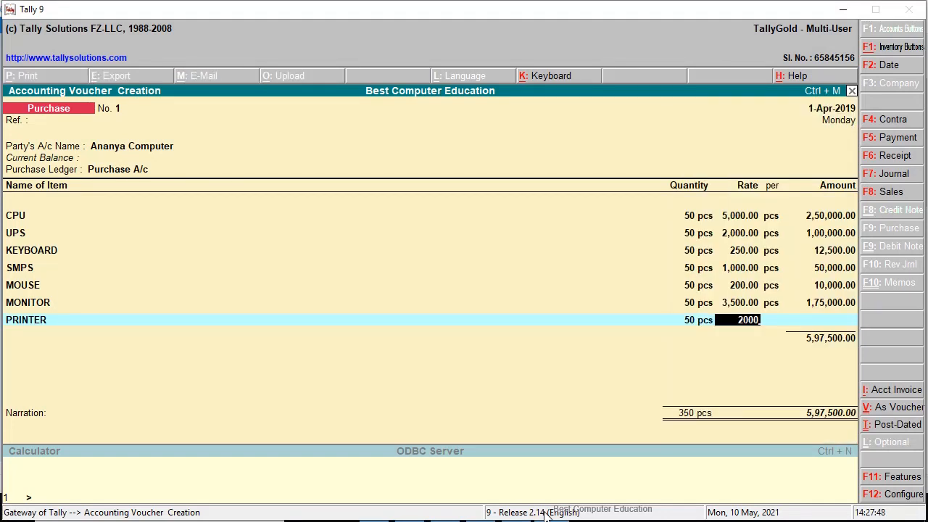
{"action": "key", "text": "Return"}
{"action": "key", "text": "Return"}
{"action": "key", "text": "Return"}
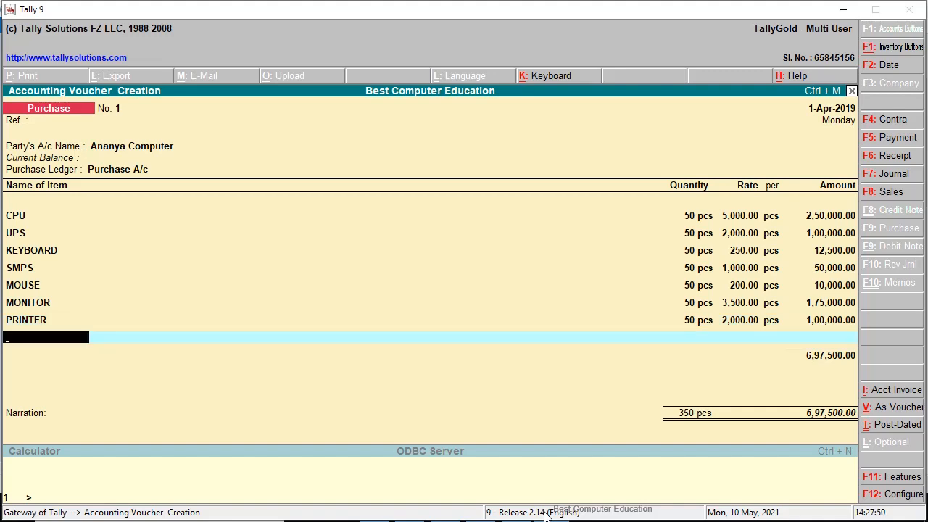
Consult the notes in Paint for the last purchased item, and add CABINET to the Tally voucher with 50 pcs at 700 per pcs.
{"action": "left_click", "coordinate": [548, 510]}
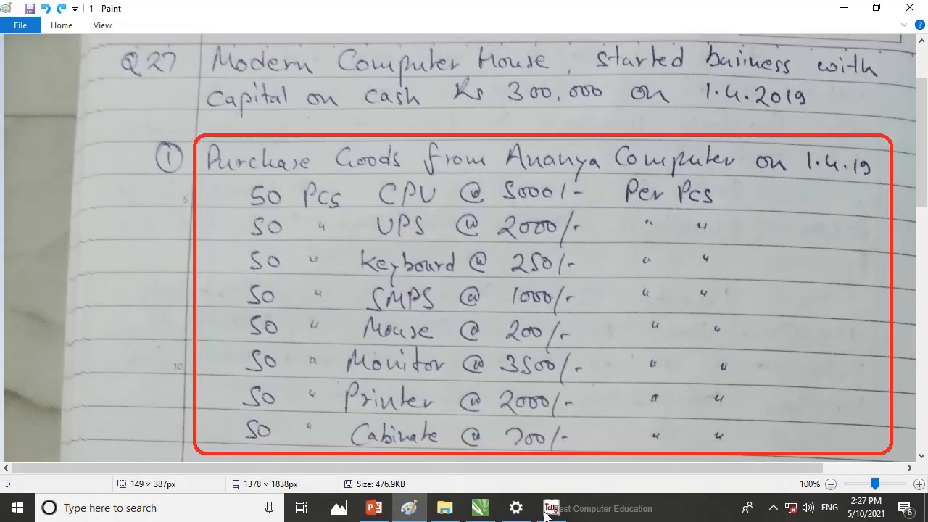
{"action": "left_click", "coordinate": [548, 510]}
{"action": "type", "text": "CA"}
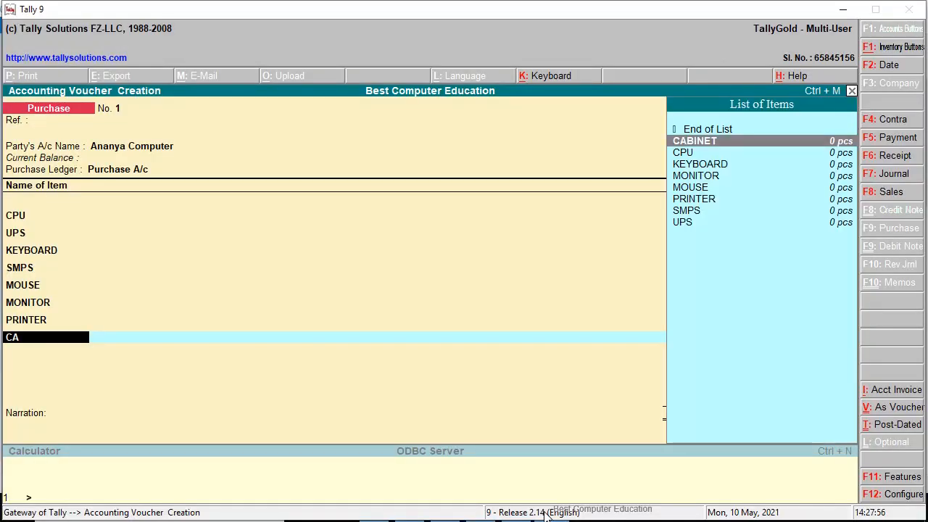
{"action": "type", "text": "BI"}
{"action": "key", "text": "Return"}
{"action": "type", "text": "50"}
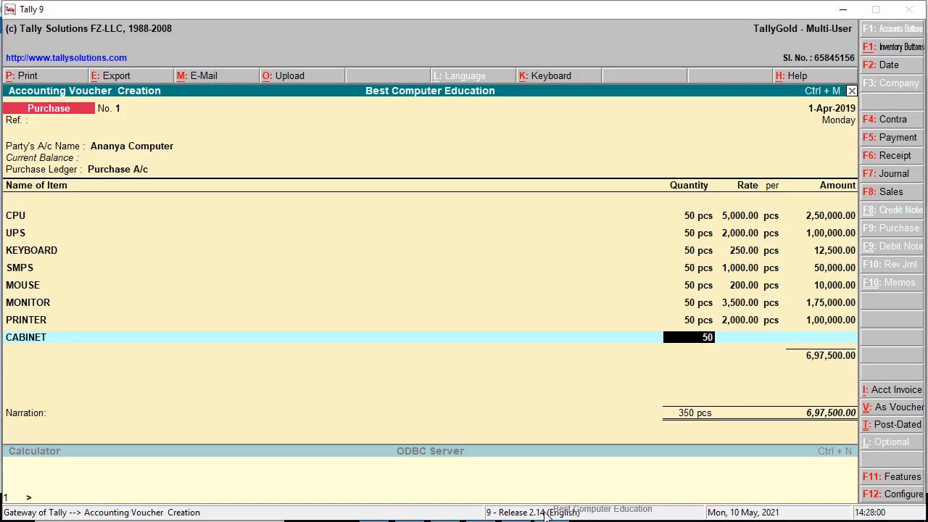
{"action": "key", "text": "Return"}
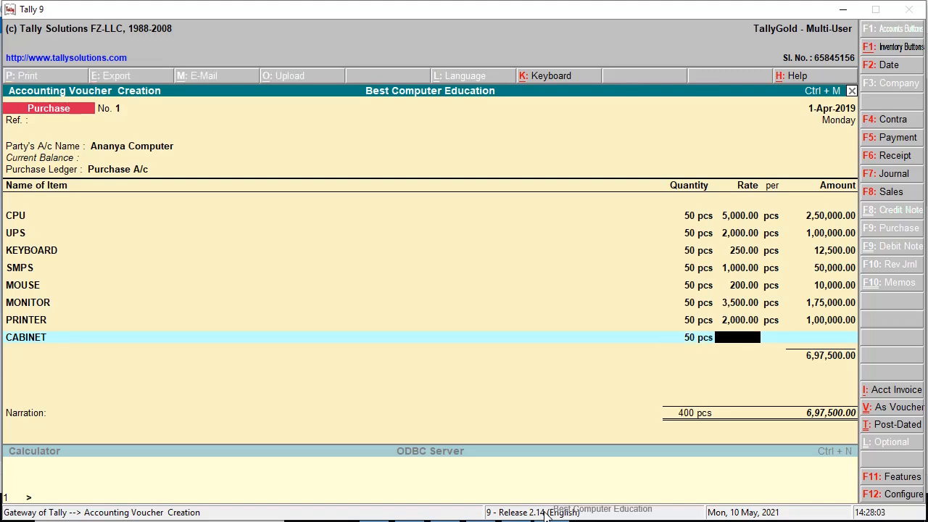
{"action": "left_click", "coordinate": [547, 511]}
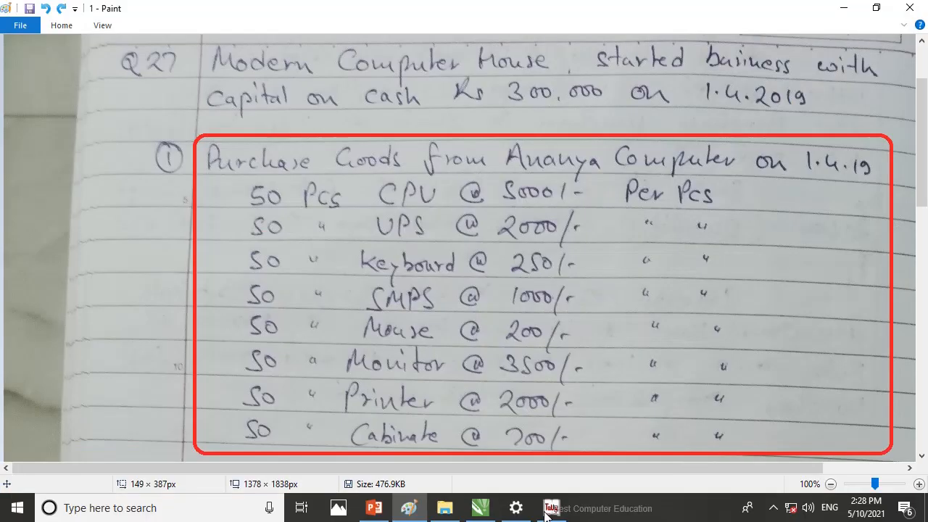
{"action": "left_click", "coordinate": [549, 510]}
{"action": "type", "text": "700"}
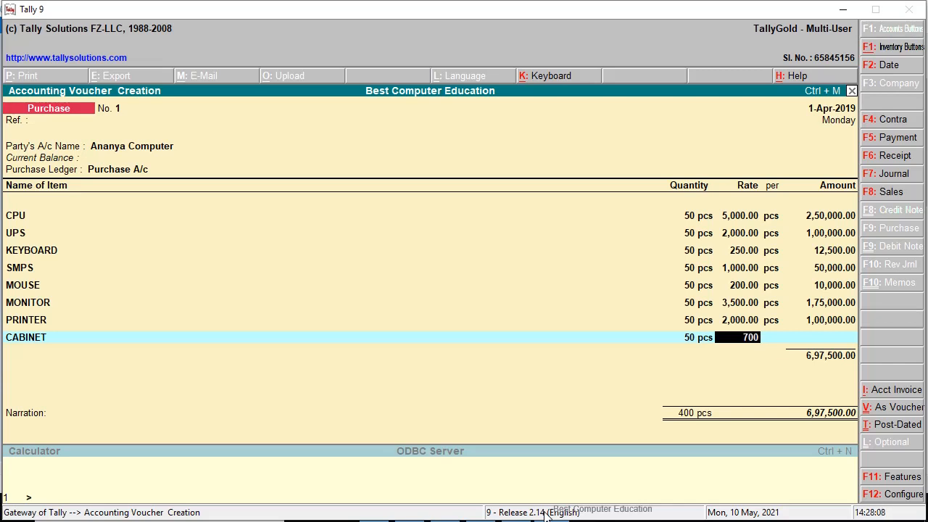
{"action": "key", "text": "Return"}
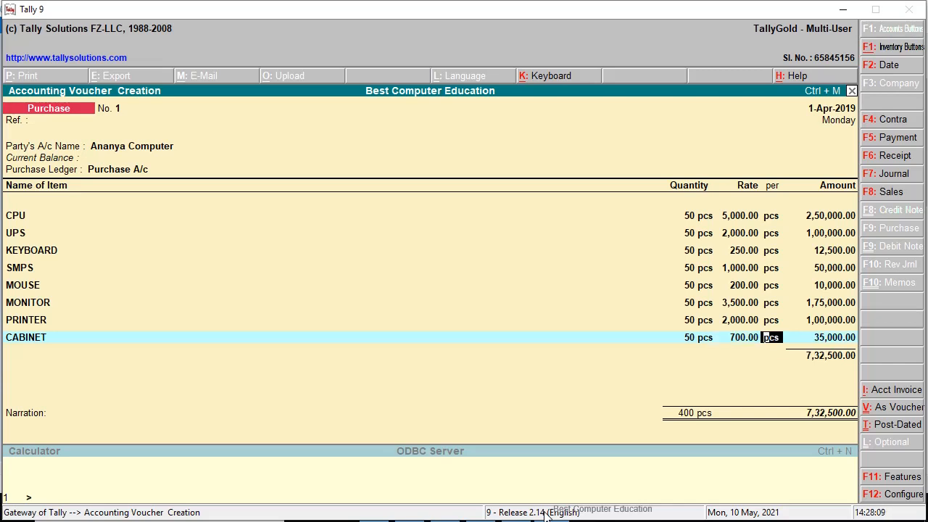
{"action": "key", "text": "Return"}
{"action": "key", "text": "Return"}
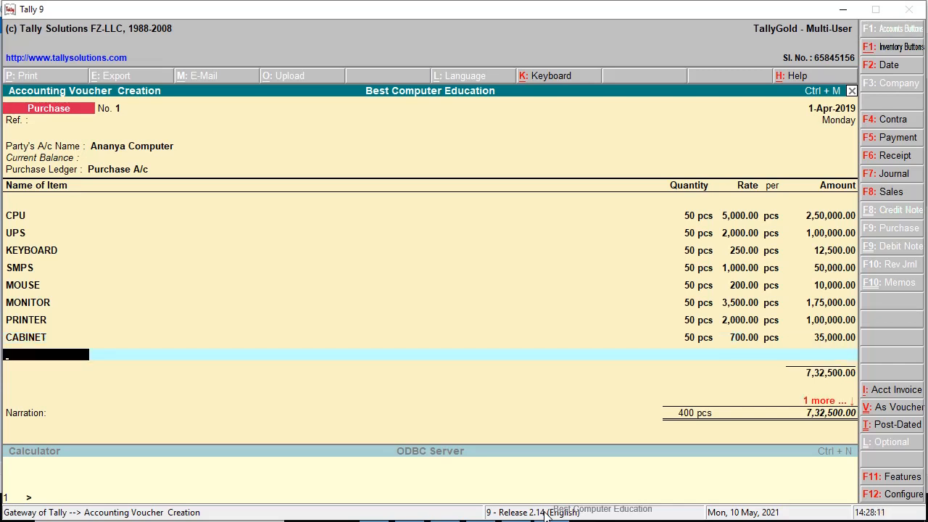
End the item list, leave the narration empty and accept the purchase voucher.
{"action": "key", "text": "Return"}
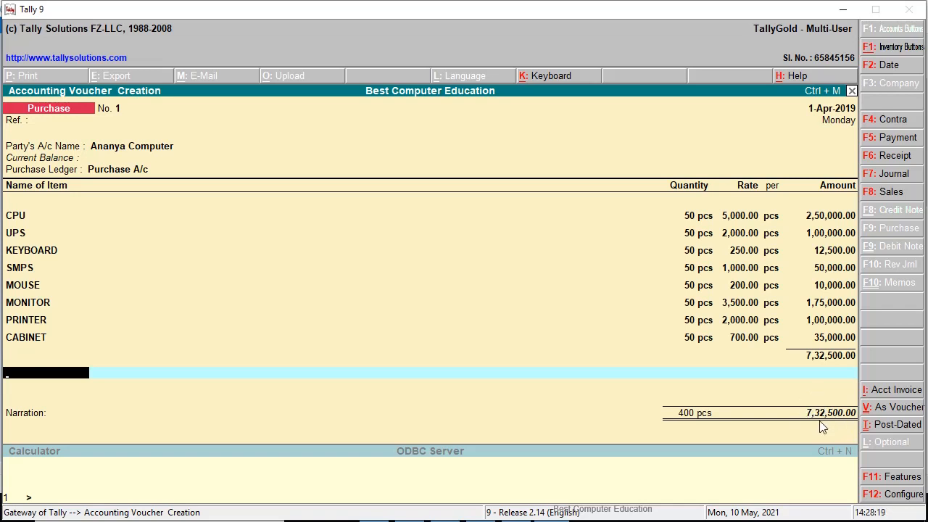
{"action": "key", "text": "Return"}
{"action": "key", "text": "Return"}
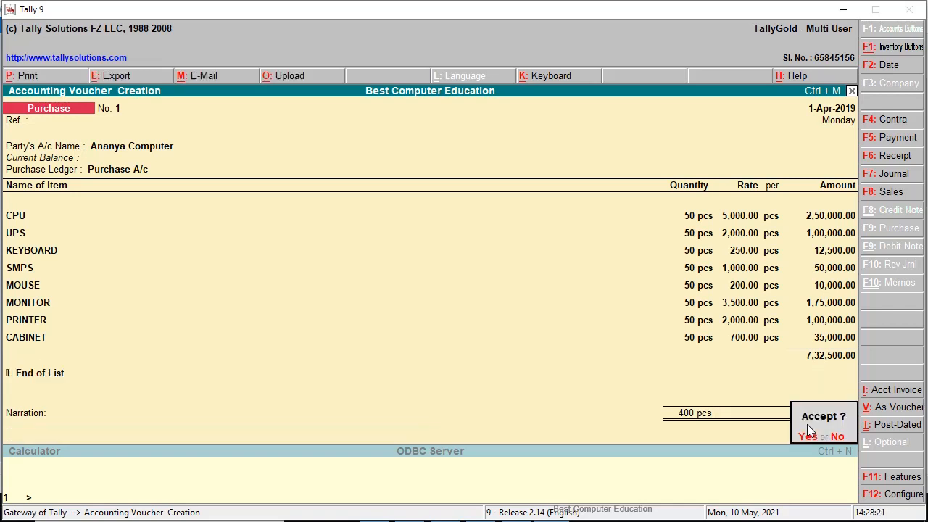
{"action": "key", "text": "Return"}
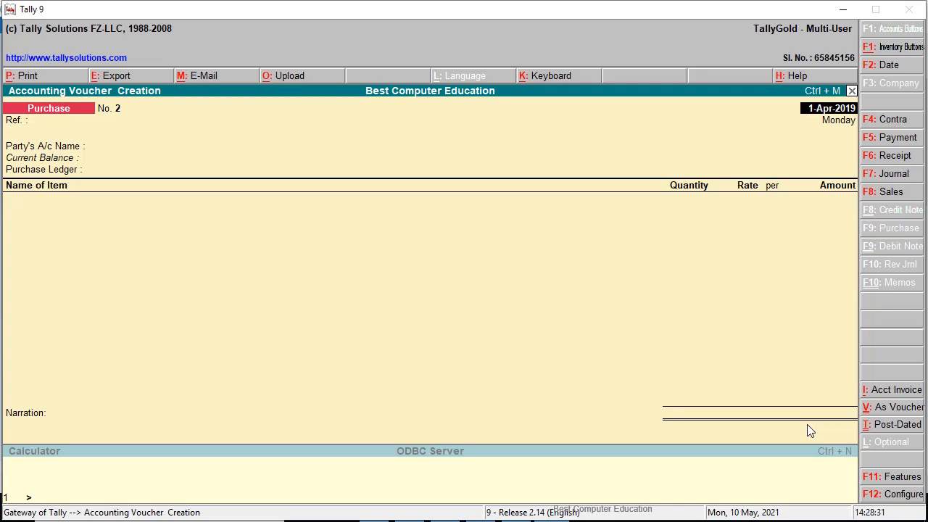
Switch to the notes in Paint and outline the second transaction, the sale dated 2.4.19, with a red rounded rectangle.
{"action": "key", "text": "alt+Tab"}
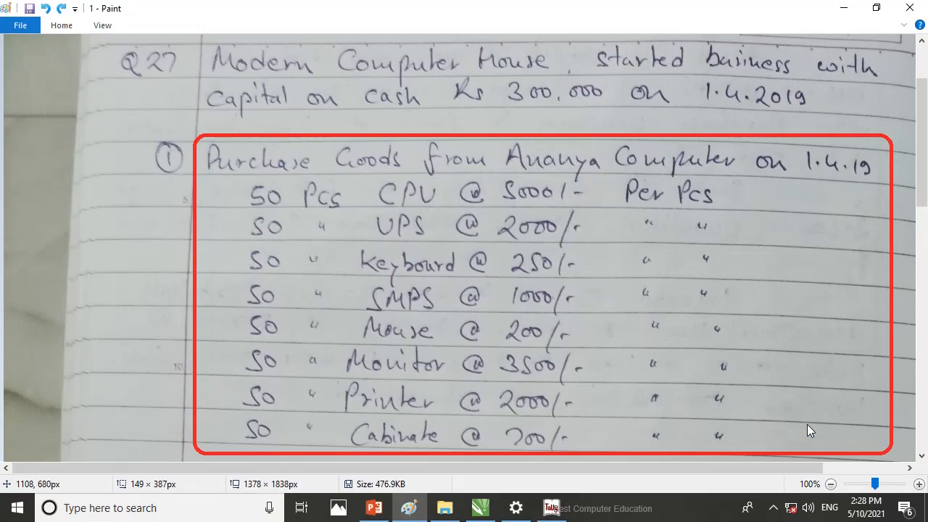
{"action": "scroll", "coordinate": [805, 290], "scroll_direction": "down", "scroll_amount": 3}
{"action": "scroll", "coordinate": [805, 281], "scroll_direction": "down", "scroll_amount": 5}
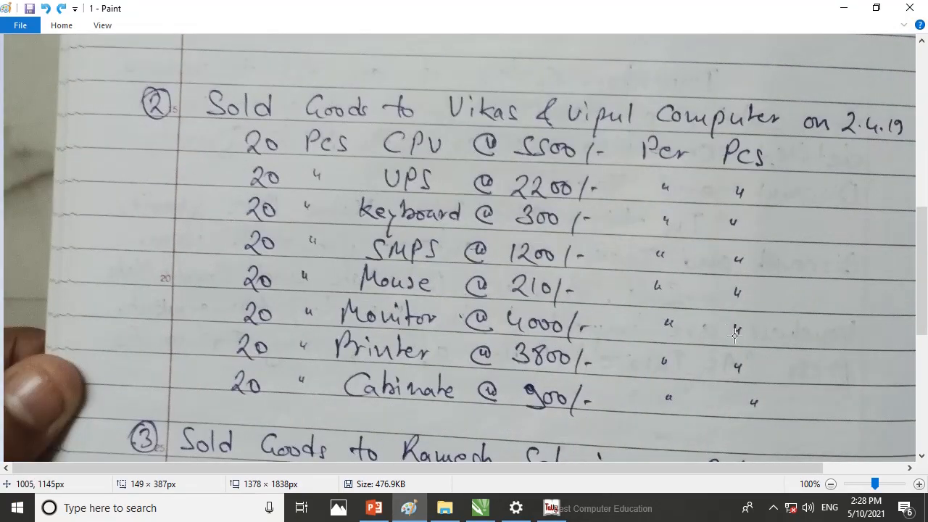
{"action": "left_click", "coordinate": [299, 111]}
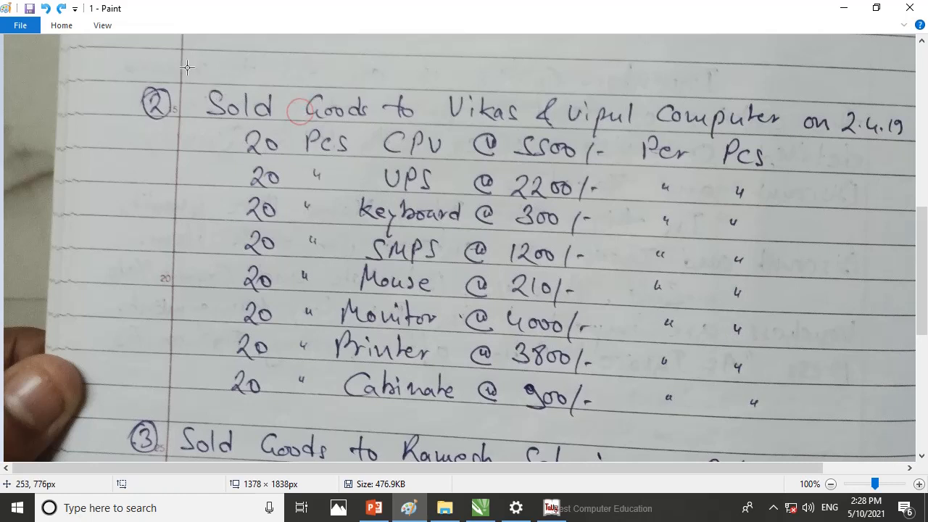
{"action": "mouse_move", "coordinate": [179, 74]}
{"action": "left_mouse_down"}
{"action": "mouse_move", "coordinate": [290, 221]}
{"action": "mouse_move", "coordinate": [688, 366]}
{"action": "mouse_move", "coordinate": [893, 421]}
{"action": "mouse_move", "coordinate": [908, 435]}
{"action": "mouse_move", "coordinate": [912, 422]}
{"action": "left_mouse_up"}
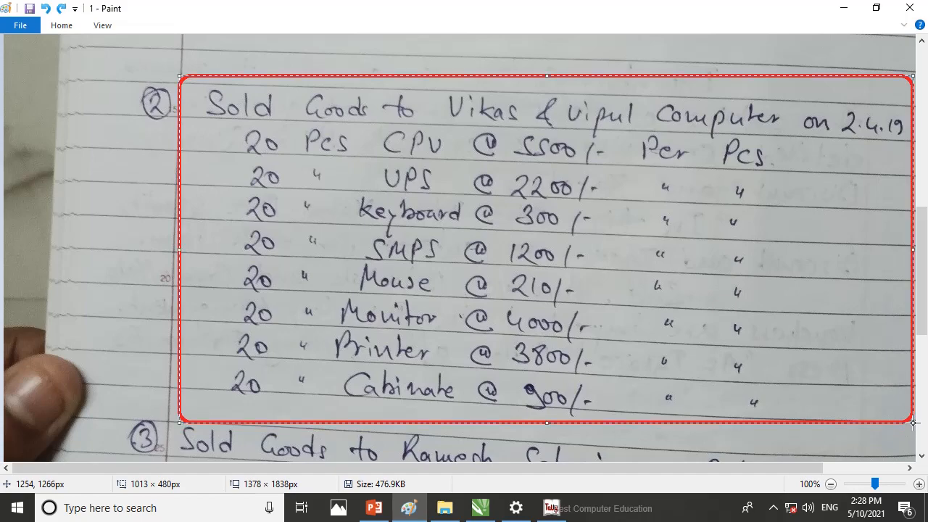
Switch back to Tally, start a sales voucher and set its date to 2-Apr-2019, as given in the notes.
{"action": "key", "text": "alt+Tab"}
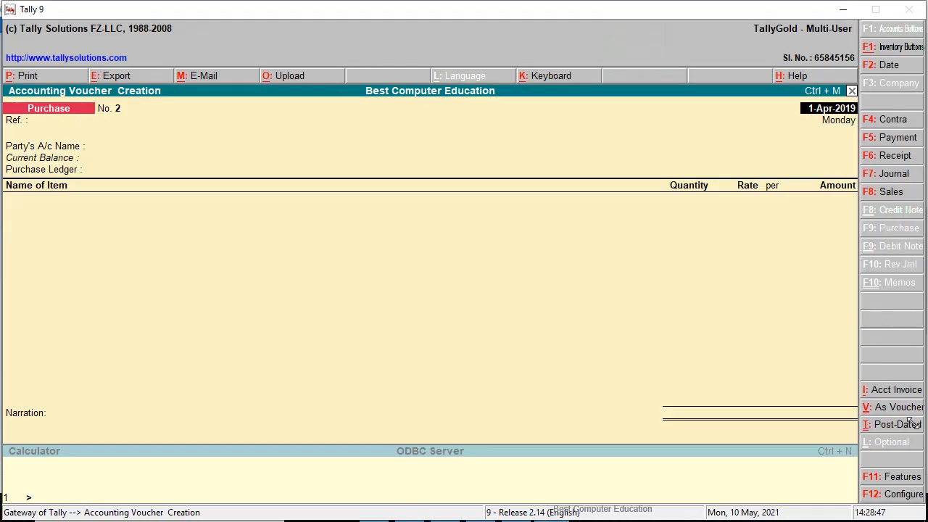
{"action": "left_click", "coordinate": [893, 194]}
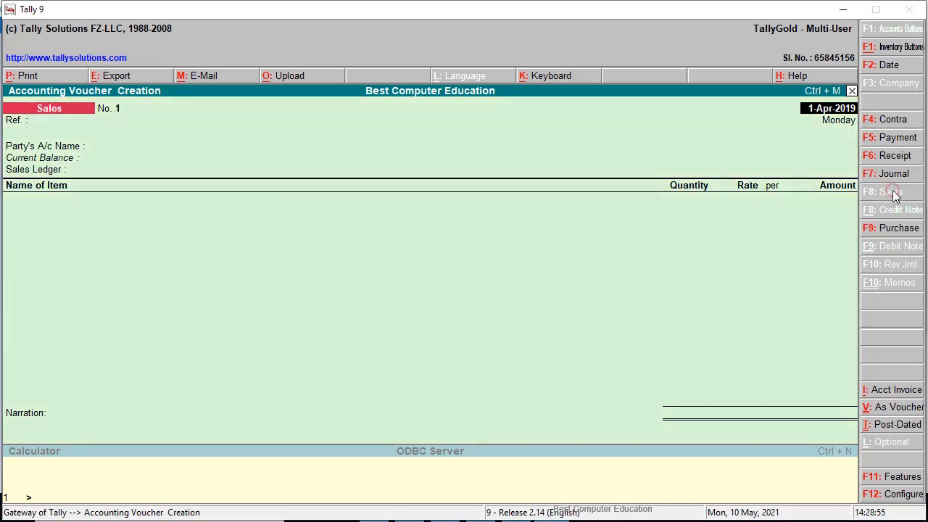
{"action": "left_click", "coordinate": [101, 147]}
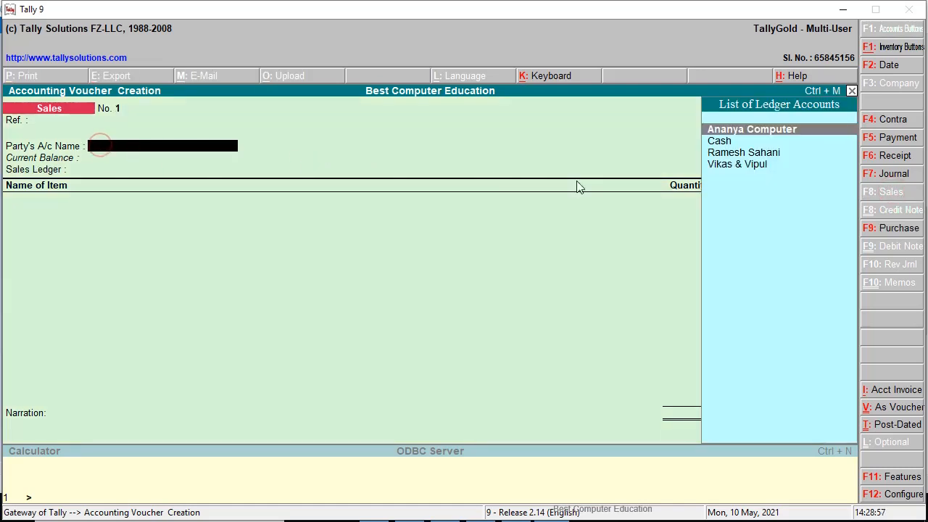
{"action": "key", "text": "Escape"}
{"action": "key", "text": "Escape"}
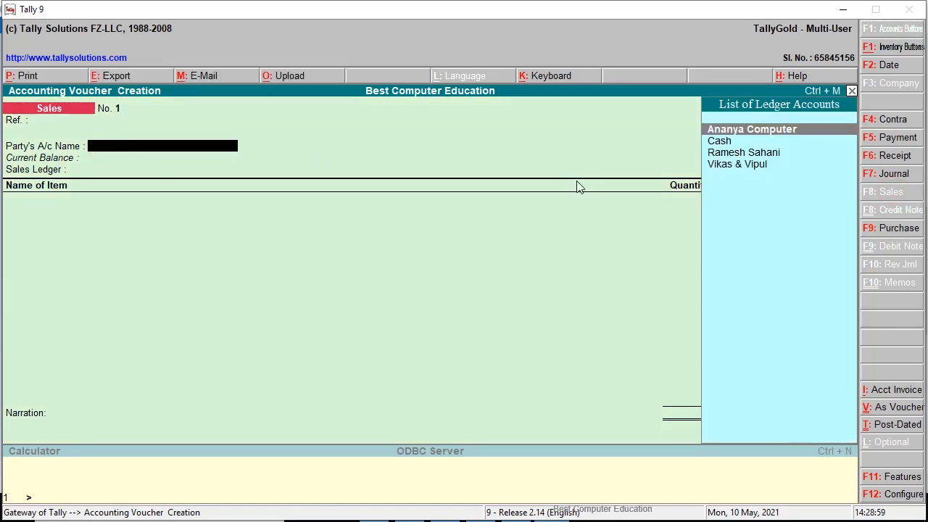
{"action": "key", "text": "BackSpace"}
{"action": "key", "text": "BackSpace"}
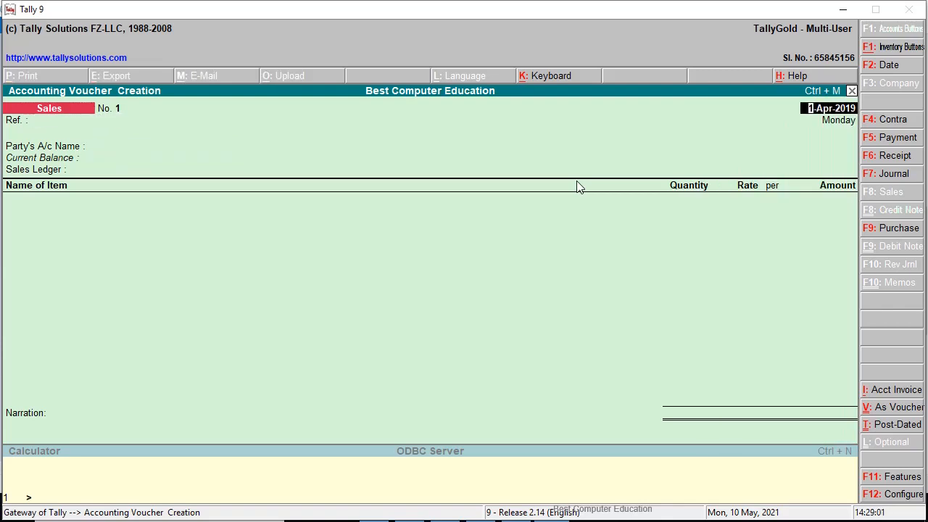
{"action": "type", "text": "2"}
{"action": "key", "text": "alt+Tab"}
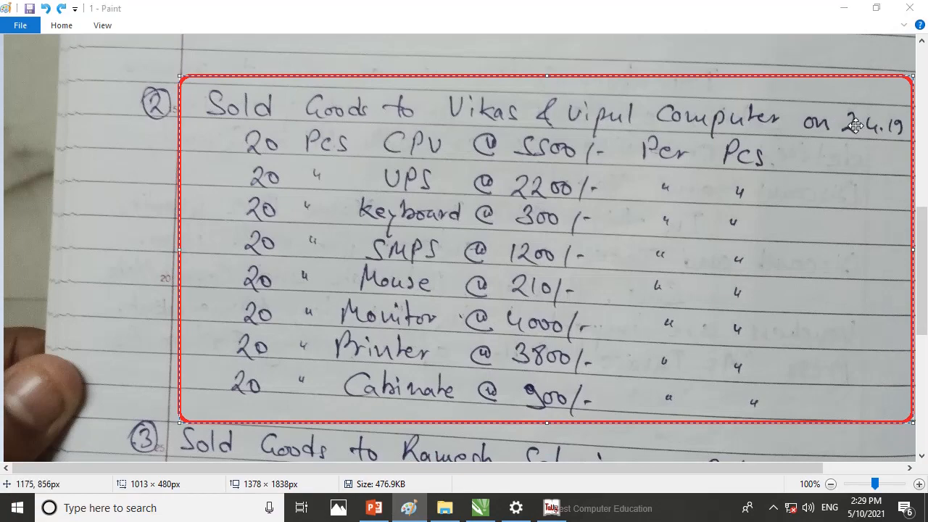
{"action": "key", "text": "alt+Tab"}
{"action": "key", "text": "Return"}
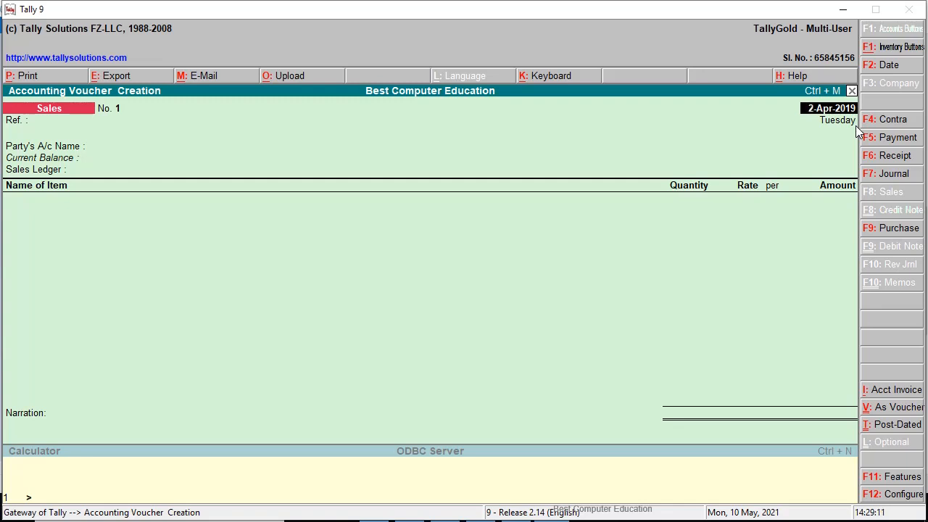
Leave the reference blank and select the buyer from the second transaction as the sales voucher's party account.
{"action": "key", "text": "Return"}
{"action": "key", "text": "Return"}
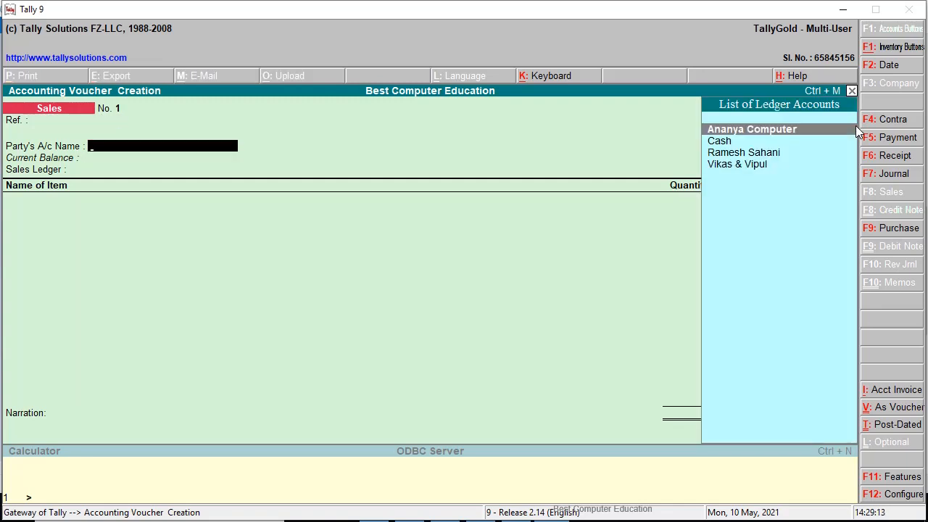
{"action": "key", "text": "Down"}
{"action": "key", "text": "Down"}
{"action": "key", "text": "Down"}
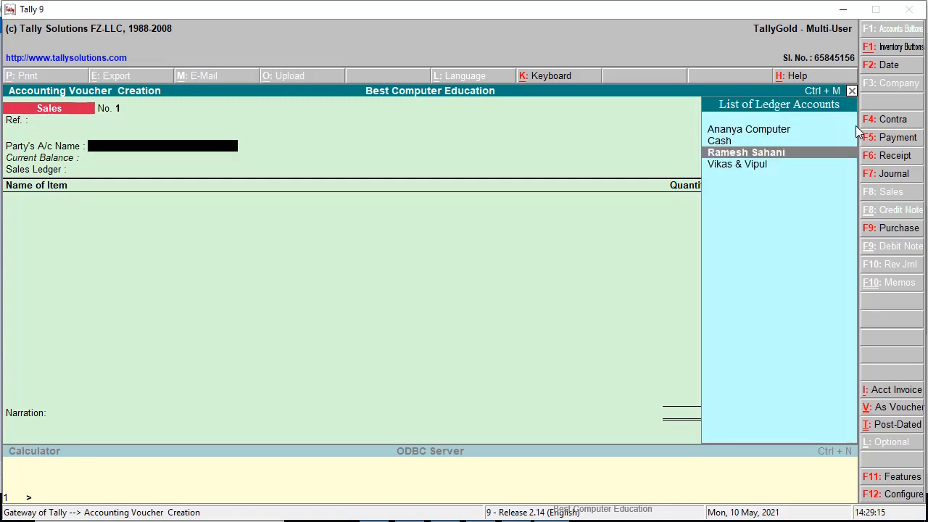
{"action": "key", "text": "Return"}
Accept the party details with the despatch and order fields blank, and choose Sales A/c as the sales ledger.
{"action": "key", "text": "Return"}
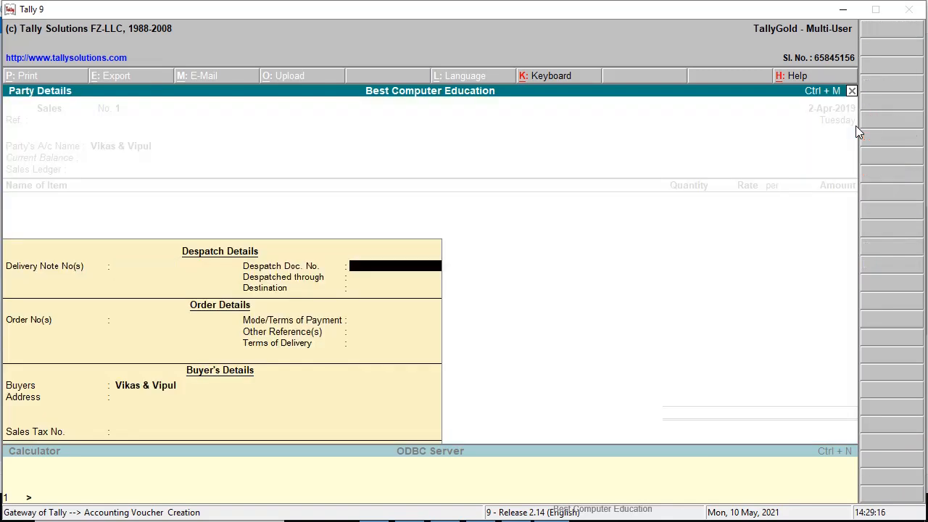
{"action": "key", "text": "Return"}
{"action": "key", "text": "Return"}
{"action": "key", "text": "Return"}
{"action": "key", "text": "Return"}
{"action": "key", "text": "Return"}
{"action": "key", "text": "Return"}
{"action": "key", "text": "Return"}
{"action": "key", "text": "Return"}
{"action": "key", "text": "Return"}
{"action": "key", "text": "Return"}
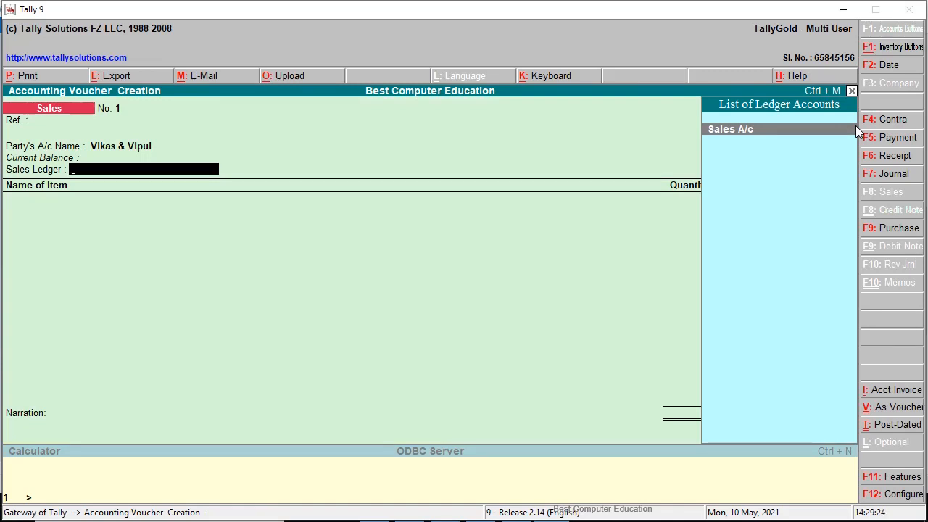
{"action": "key", "text": "Return"}
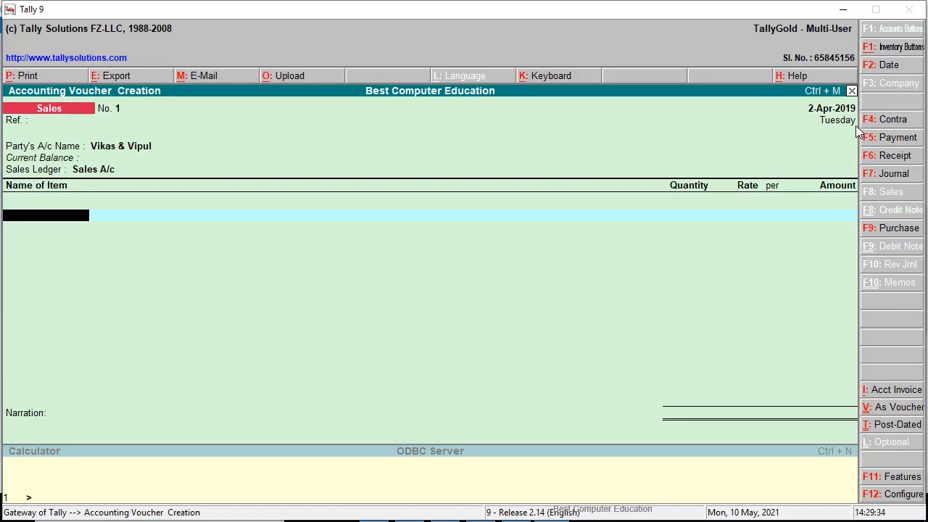
Add CPU as the first item of the sales voucher, 20 pcs at a rate of 5500, checking the notes in Paint.
{"action": "type", "text": "CP"}
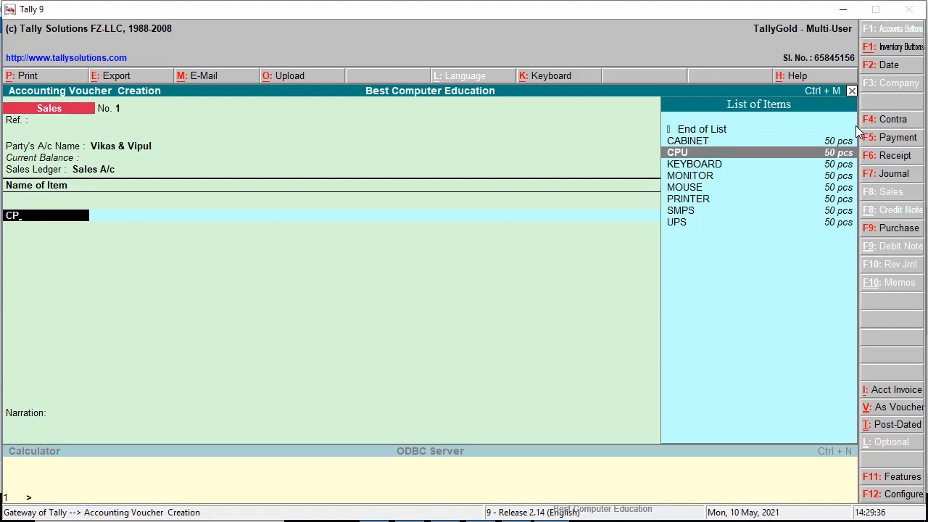
{"action": "key", "text": "Return"}
{"action": "key", "text": "alt+Tab"}
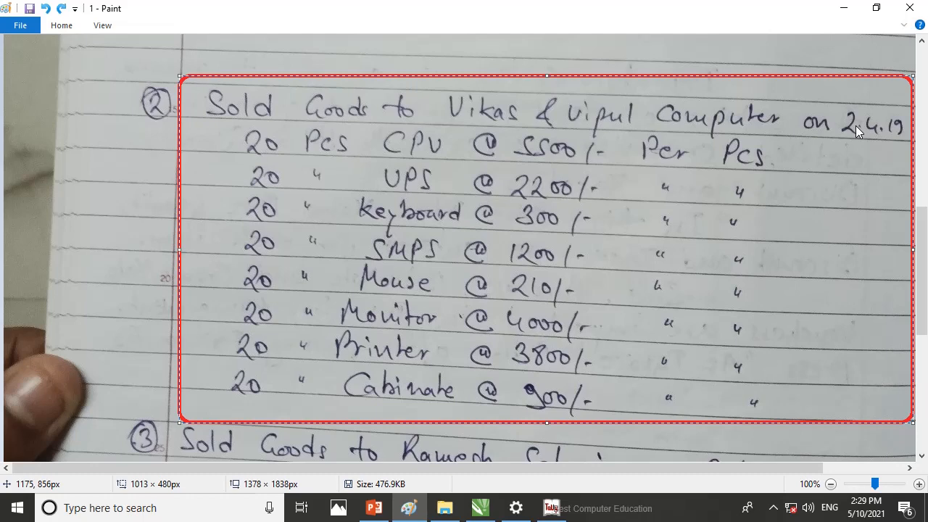
{"action": "key", "text": "alt+Tab"}
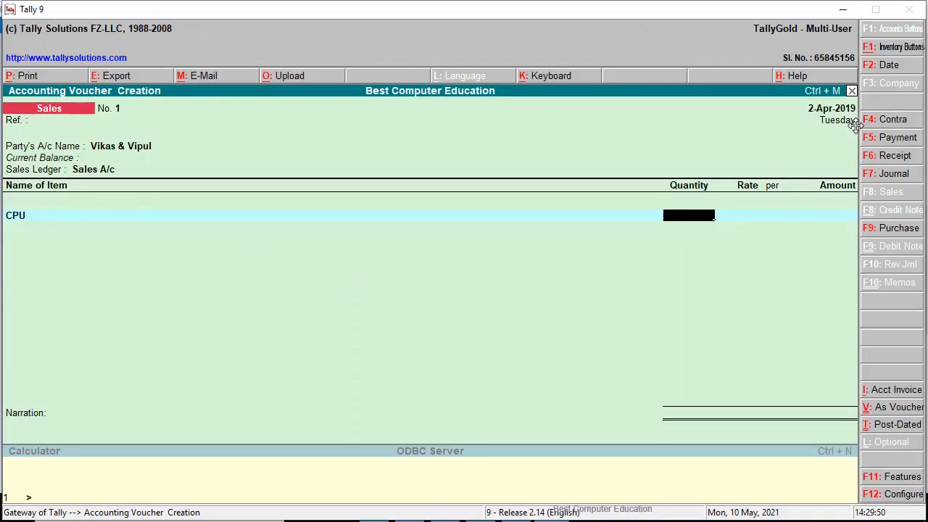
{"action": "type", "text": "5"}
{"action": "key", "text": "BackSpace"}
{"action": "type", "text": "20"}
{"action": "key", "text": "Return"}
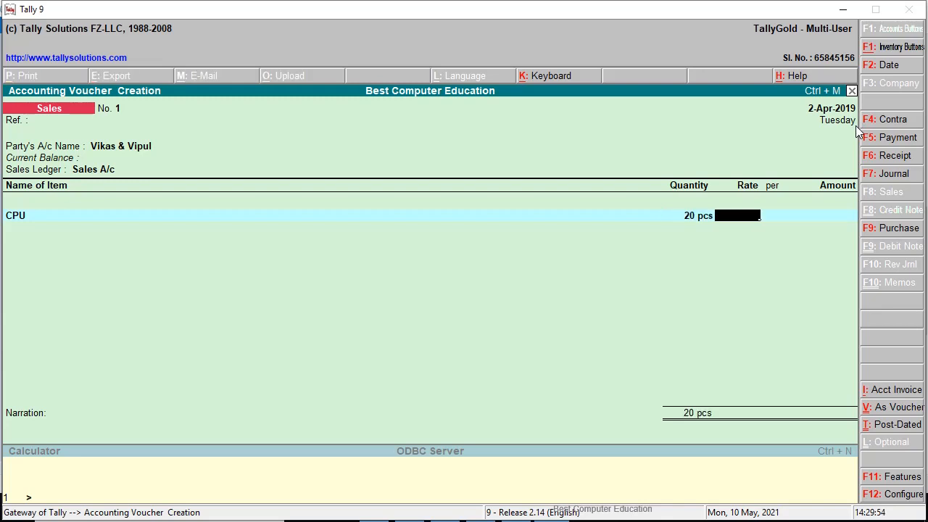
{"action": "type", "text": "5500"}
{"action": "key", "text": "Return"}
{"action": "key", "text": "Return"}
{"action": "key", "text": "Return"}
Add UPS as the second item of the sales voucher, with 20 pcs at a rate of 2200.
{"action": "type", "text": "UP"}
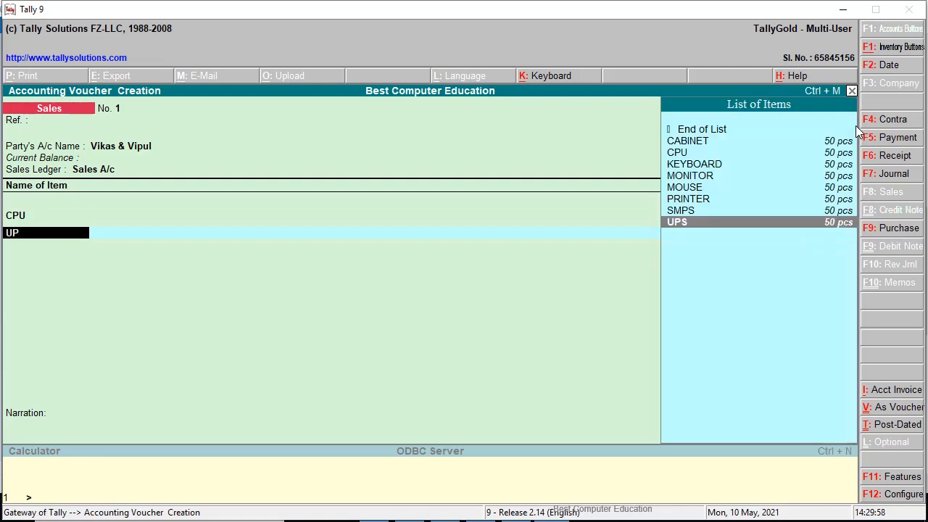
{"action": "key", "text": "Return"}
{"action": "type", "text": "20"}
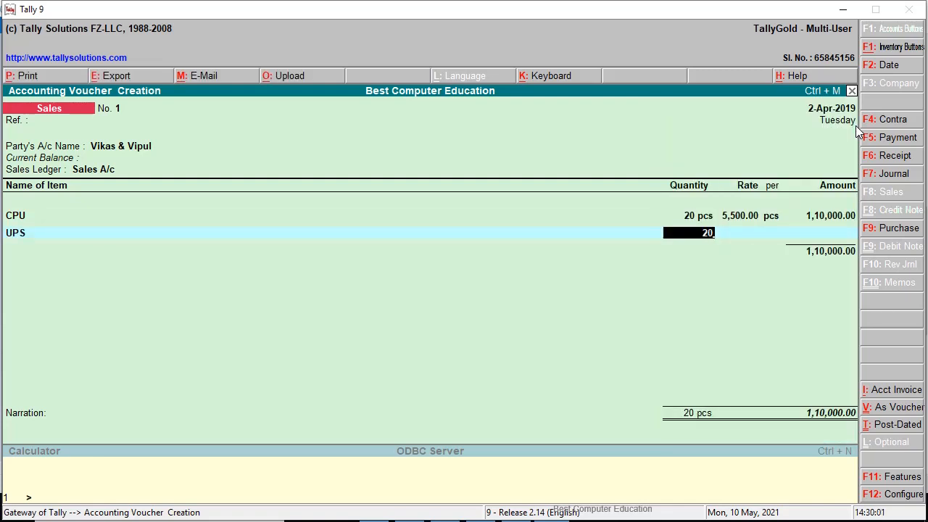
{"action": "key", "text": "Return"}
{"action": "type", "text": "2"}
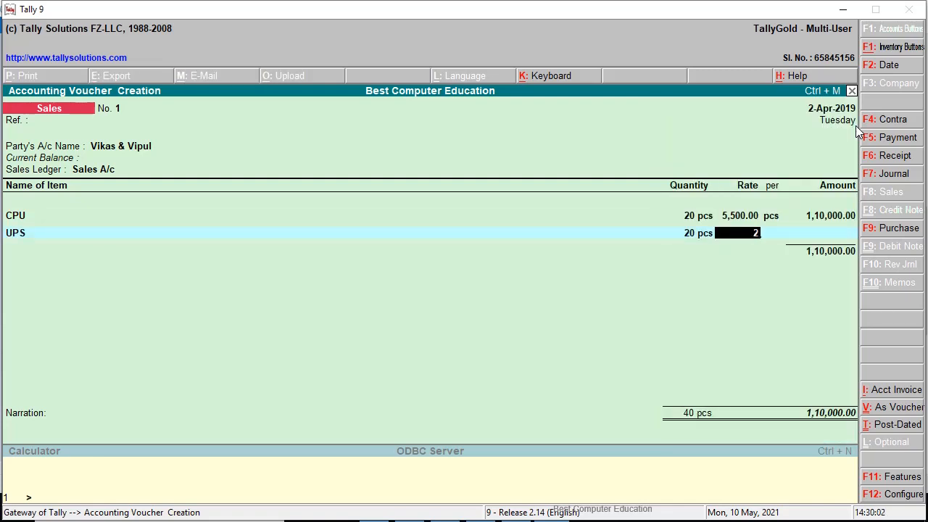
{"action": "type", "text": "200"}
{"action": "key", "text": "Return"}
{"action": "key", "text": "Return"}
Check the notes in Paint, return to Tally and add KEYBOARD to the sales voucher, 20 pcs at 300.
{"action": "key", "text": "alt+Tab"}
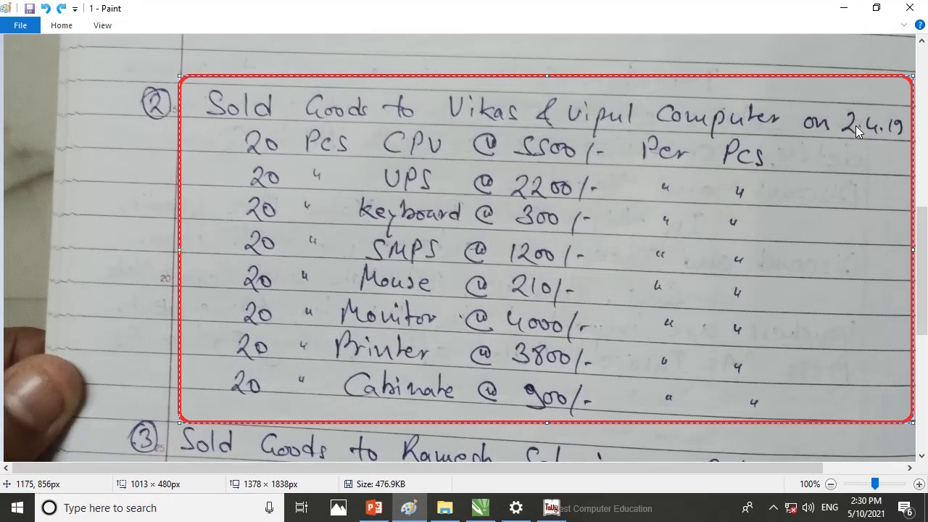
{"action": "key", "text": "alt+Tab"}
{"action": "type", "text": "K"}
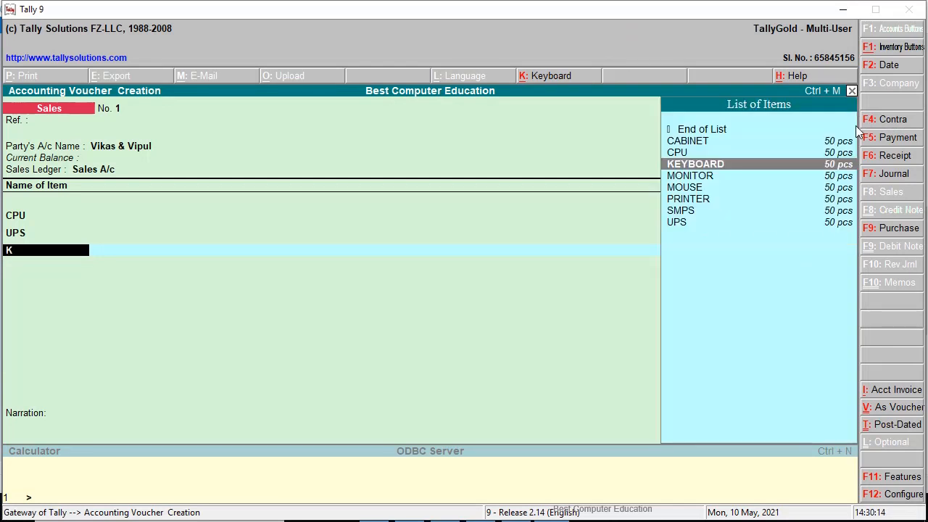
{"action": "key", "text": "Return"}
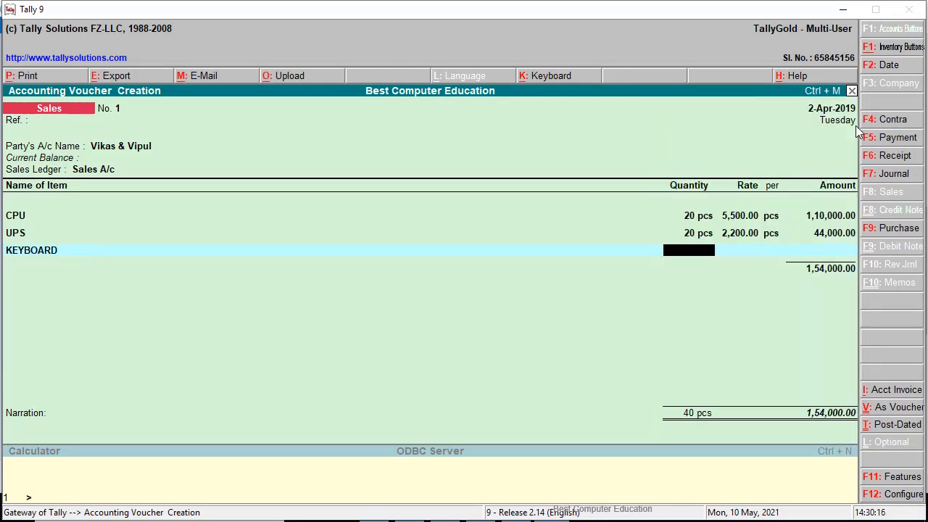
{"action": "type", "text": "20"}
{"action": "key", "text": "Return"}
{"action": "type", "text": "3"}
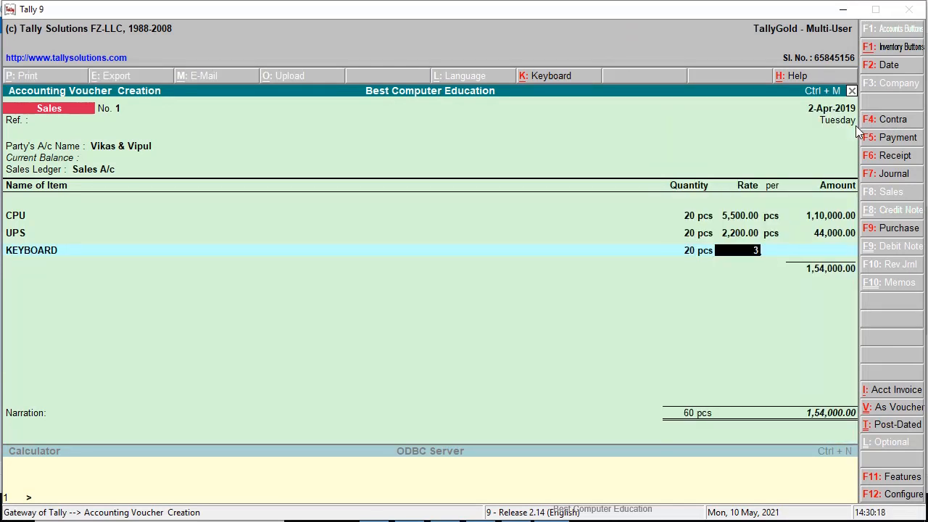
{"action": "type", "text": "00"}
{"action": "key", "text": "Return"}
{"action": "key", "text": "Return"}
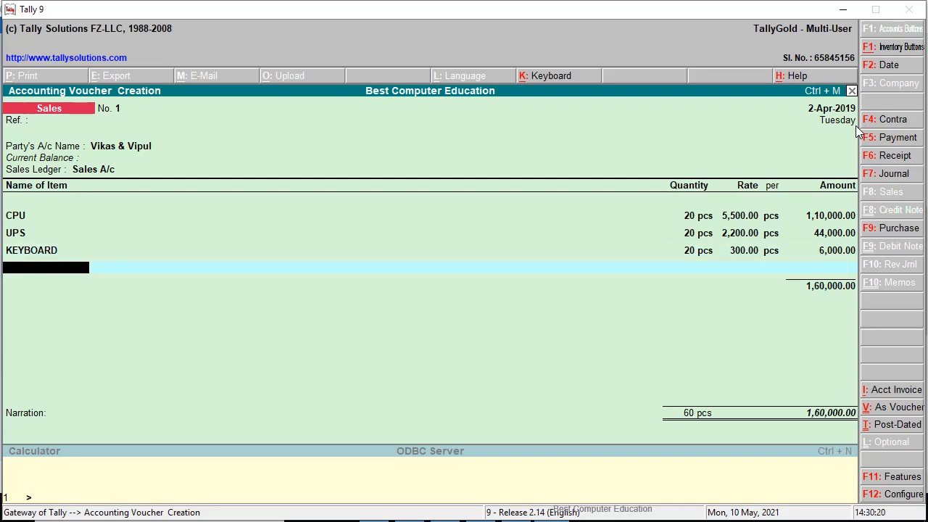
Add SMPS as the fourth item of the sales voucher, with 20 pcs at a rate of 1200.
{"action": "type", "text": "S"}
{"action": "key", "text": "Return"}
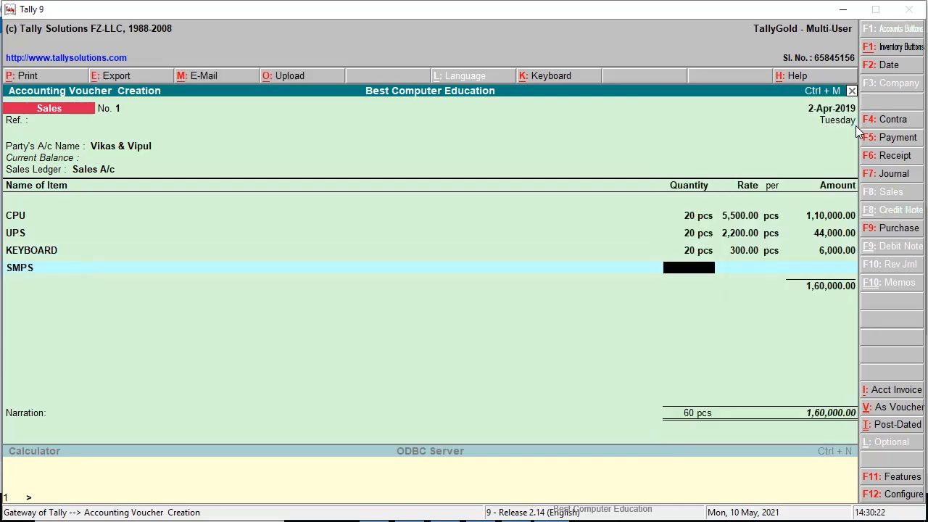
{"action": "type", "text": "20"}
{"action": "key", "text": "Return"}
{"action": "type", "text": "1,200"}
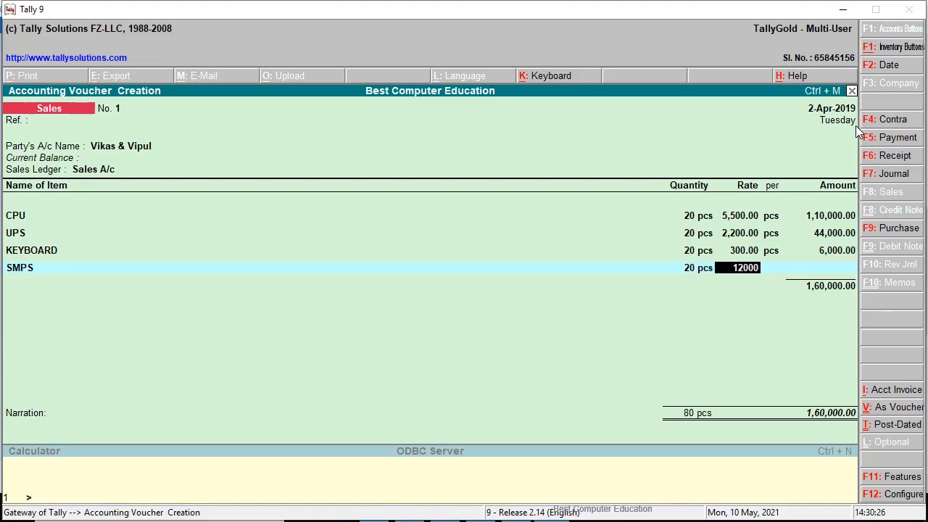
{"action": "key", "text": "Return"}
{"action": "key", "text": "Return"}
{"action": "key", "text": "Return"}
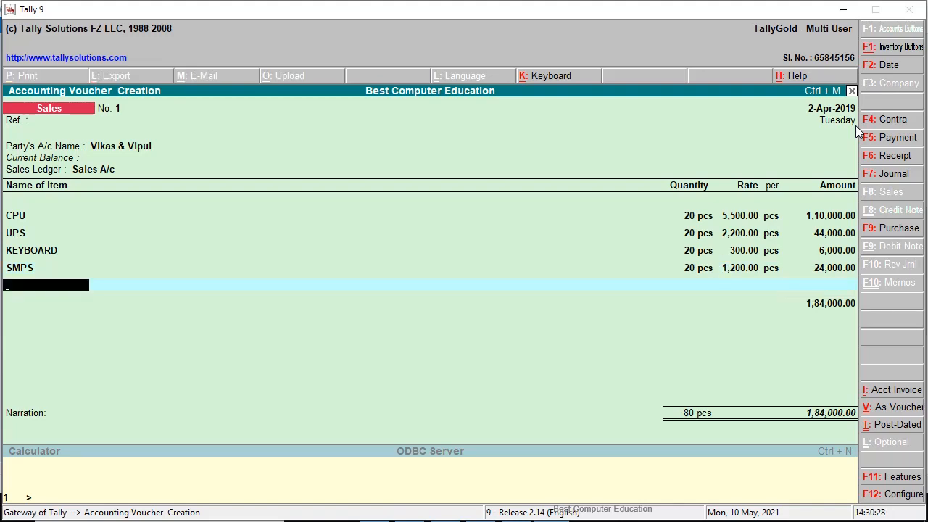
Consult the sale notes in Paint, return to Tally and add MOUSE to the voucher, 20 pcs at 210.
{"action": "key", "text": "alt+Tab"}
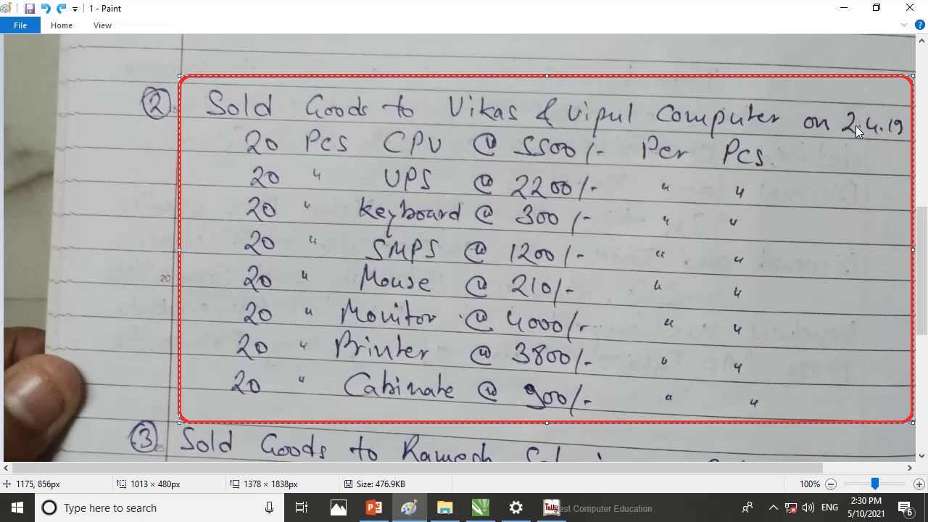
{"action": "key", "text": "alt+Tab"}
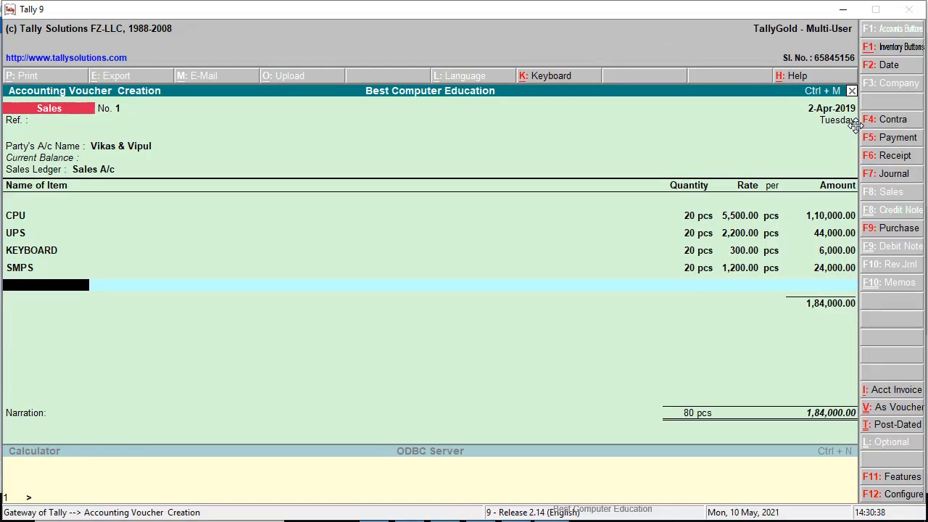
{"action": "type", "text": "MOU"}
{"action": "key", "text": "Return"}
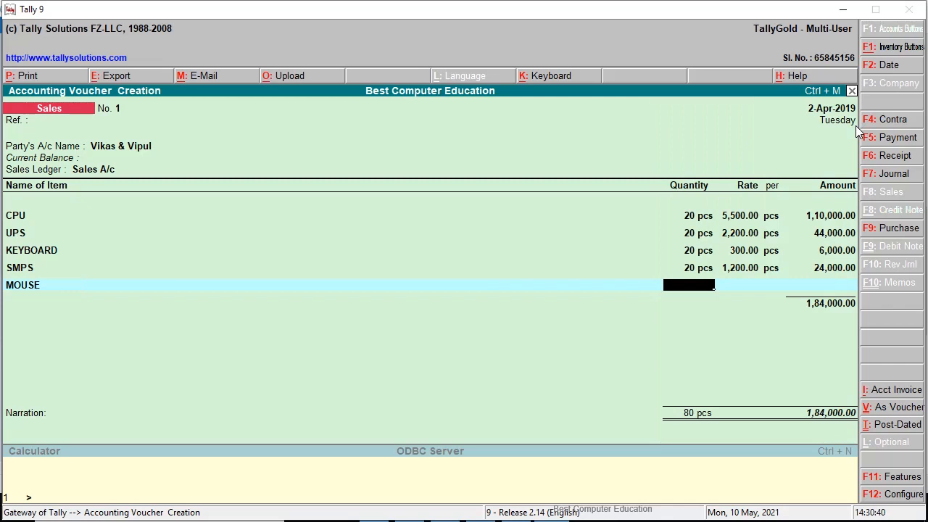
{"action": "type", "text": "21"}
{"action": "key", "text": "BackSpace"}
{"action": "type", "text": "0"}
{"action": "key", "text": "Return"}
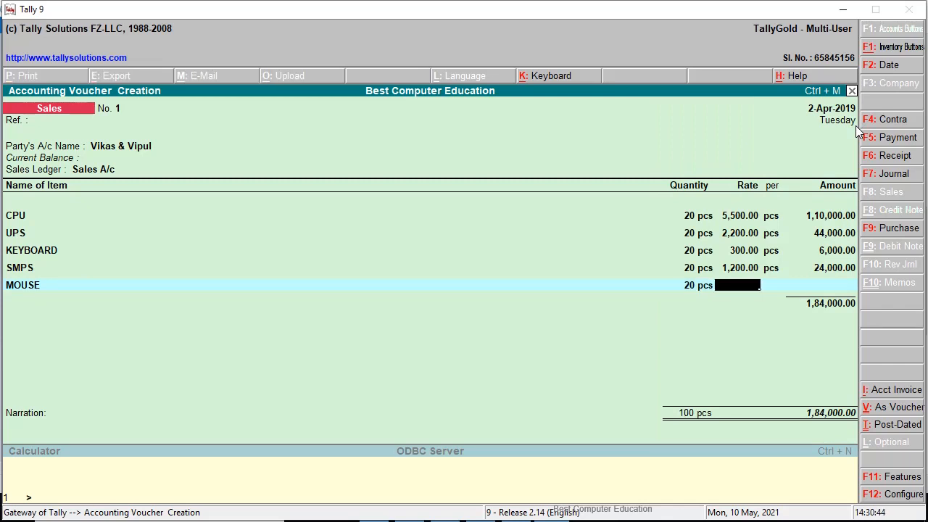
{"action": "type", "text": "210"}
{"action": "key", "text": "Return"}
{"action": "key", "text": "Return"}
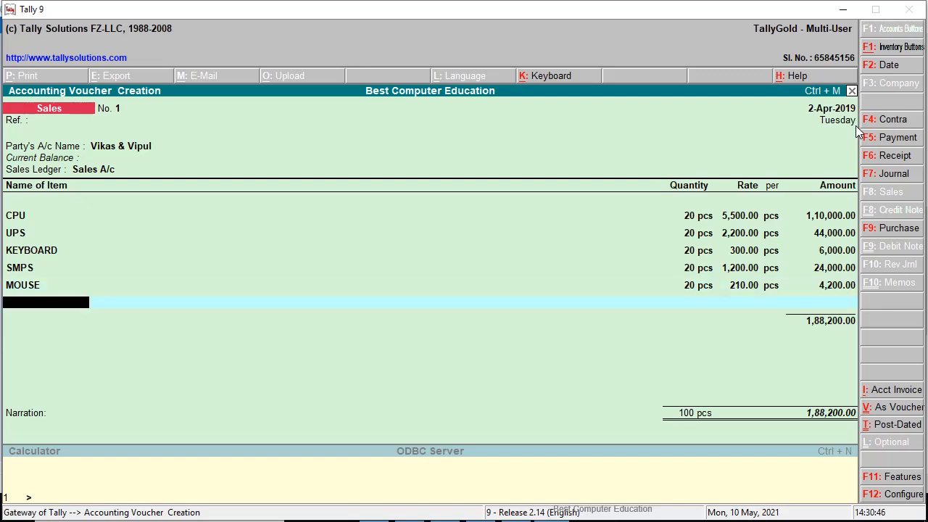
Add MONITOR to the sales voucher with 20 pcs at a rate of 4000, checking the rate in the Paint notes.
{"action": "type", "text": "MONI"}
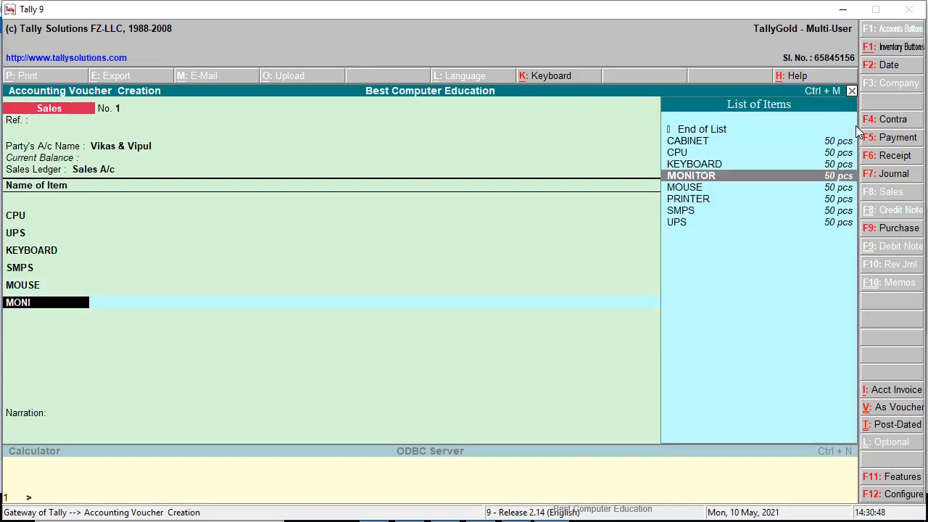
{"action": "key", "text": "Return"}
{"action": "type", "text": "20"}
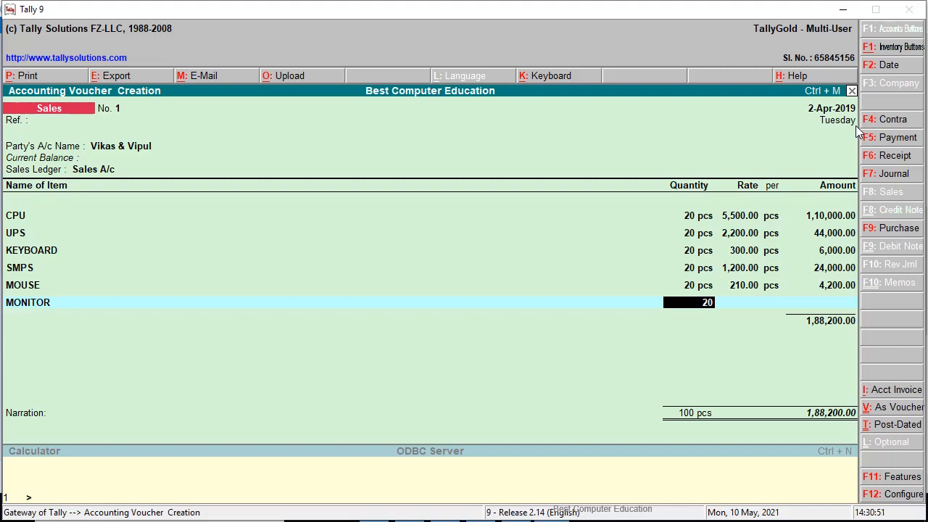
{"action": "key", "text": "Return"}
{"action": "key", "text": "alt+Tab"}
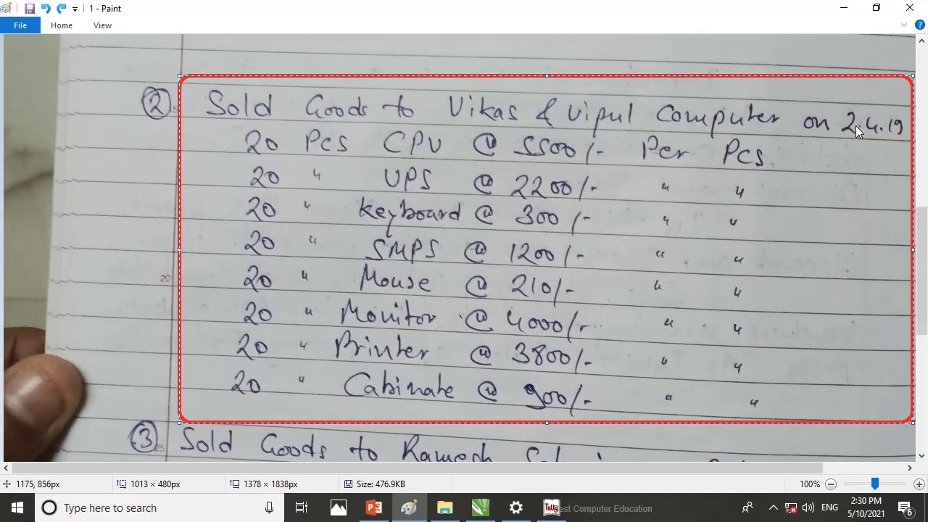
{"action": "key", "text": "alt+Tab"}
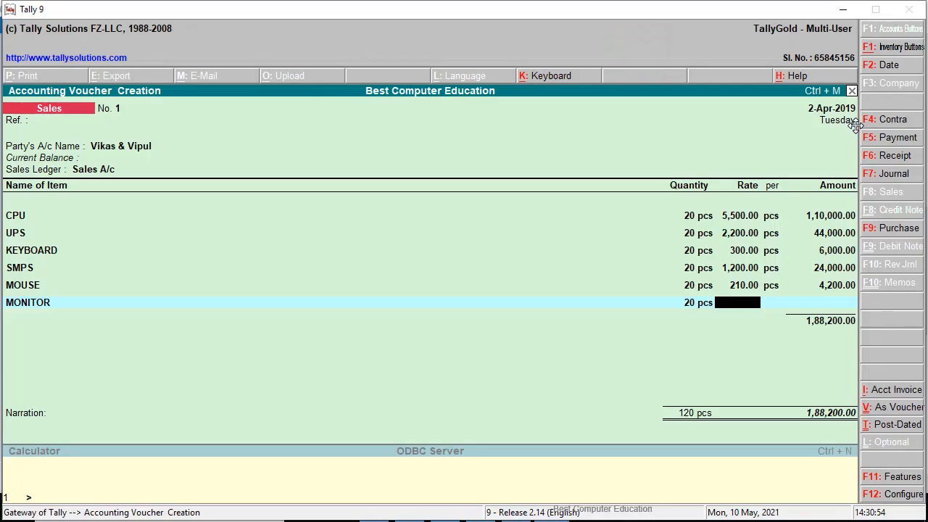
{"action": "type", "text": "4000"}
{"action": "key", "text": "Return"}
{"action": "key", "text": "Return"}
{"action": "key", "text": "Return"}
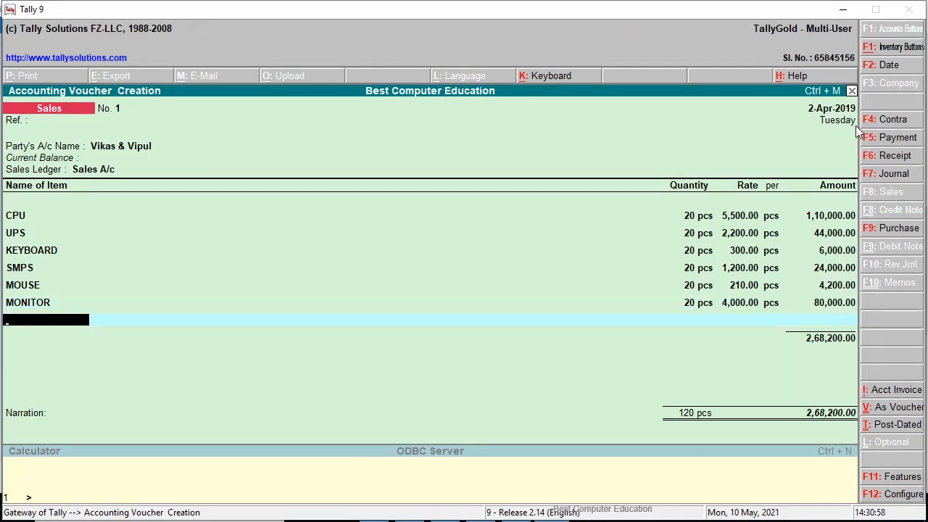
Check the notes in Paint, return to Tally and add PRINTER to the sales voucher, 20 pcs at 3800.
{"action": "key", "text": "alt+Tab"}
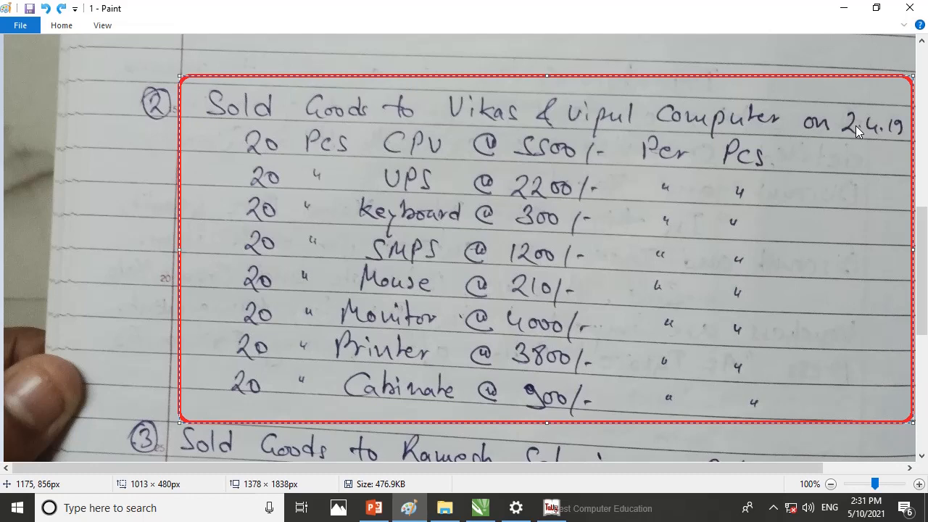
{"action": "key", "text": "alt+Tab"}
{"action": "type", "text": "PR"}
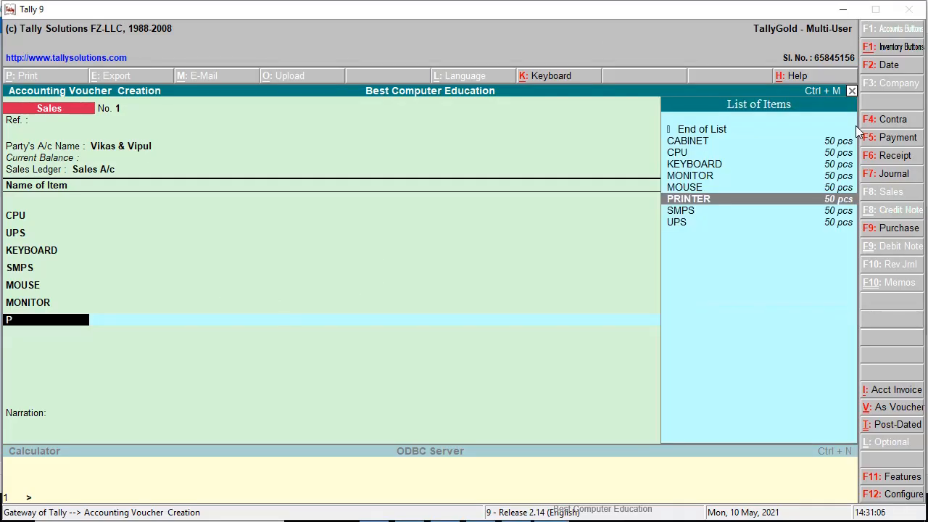
{"action": "key", "text": "Return"}
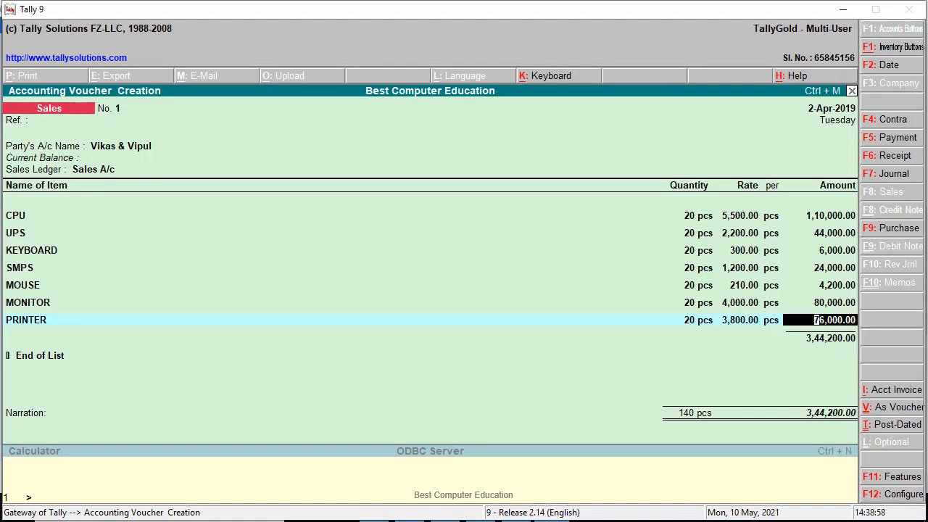
{"action": "key", "text": "Return"}
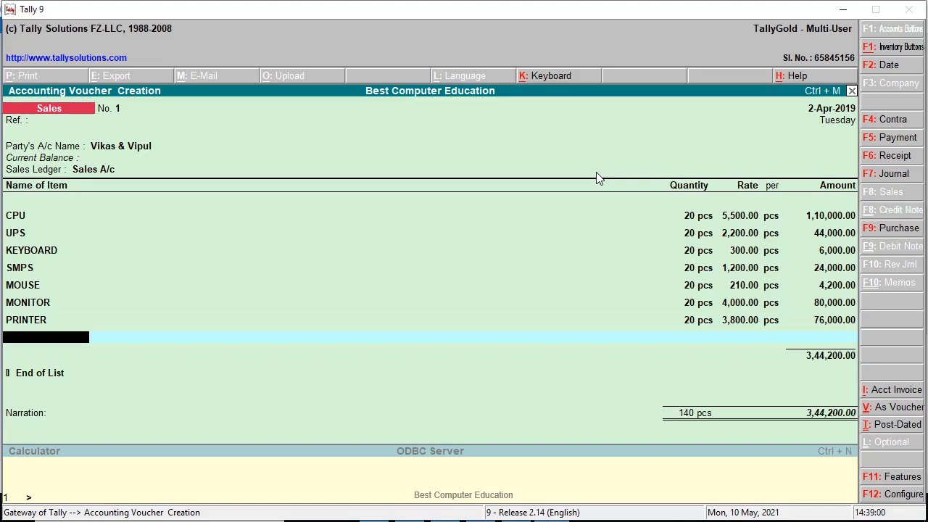
Check the sale notes in Paint, return to Tally and add CABINET to the sales voucher, 20 pcs at 900.
{"action": "key", "text": "alt+Tab"}
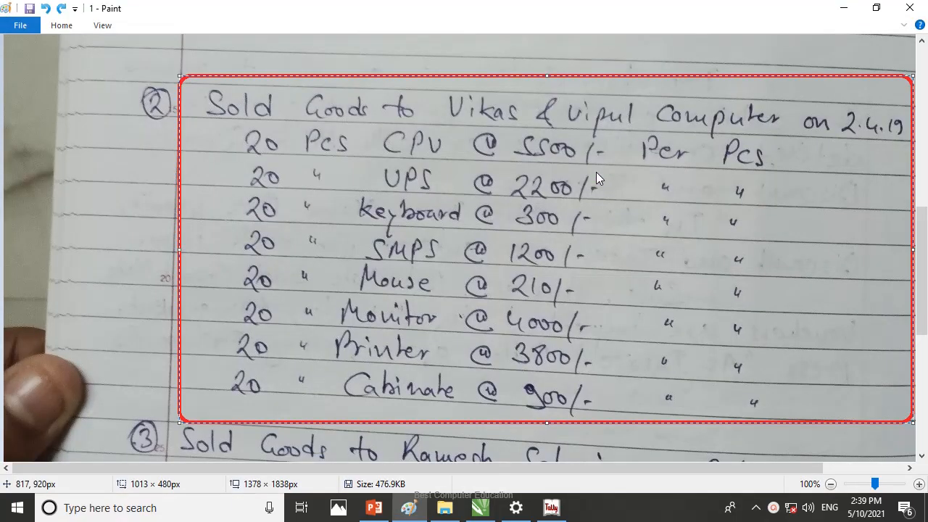
{"action": "key", "text": "alt+Tab"}
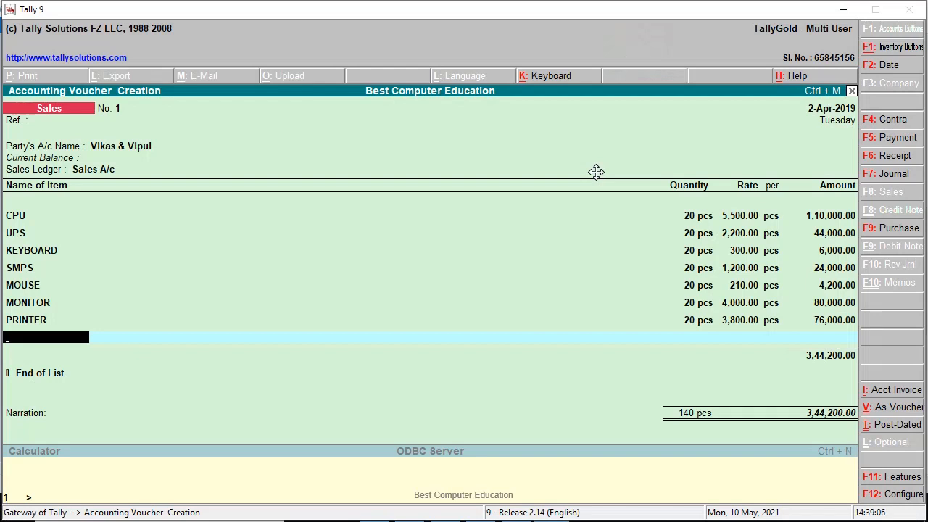
{"action": "type", "text": "CA"}
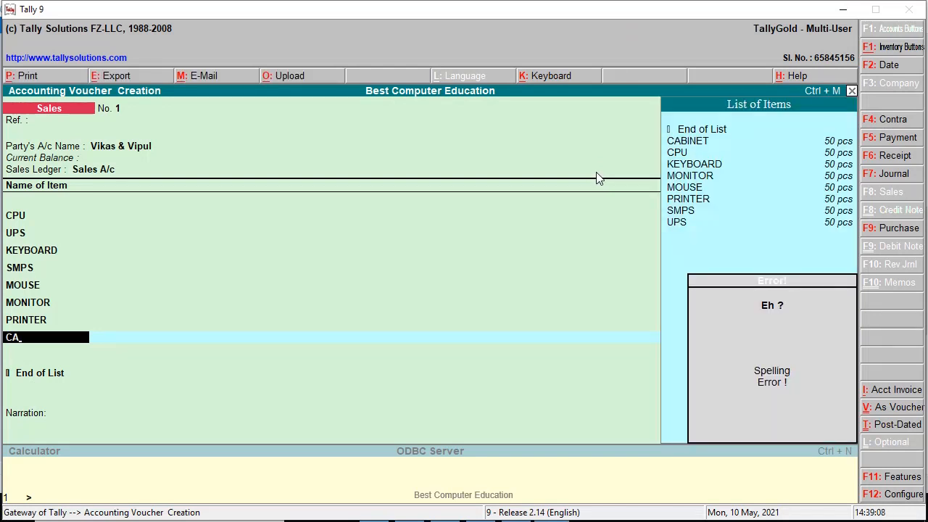
{"action": "key", "text": "BackSpace"}
{"action": "type", "text": "B"}
{"action": "key", "text": "Return"}
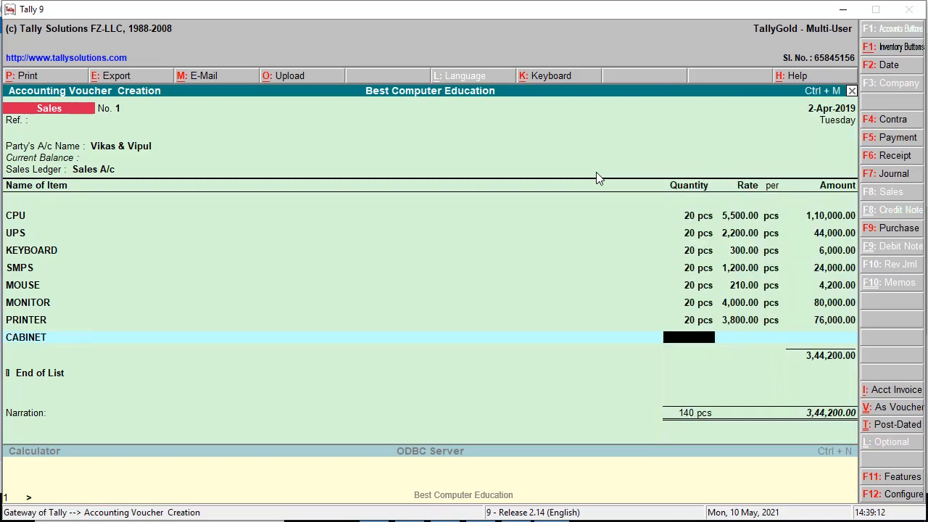
{"action": "type", "text": "20"}
{"action": "key", "text": "Return"}
{"action": "type", "text": "900"}
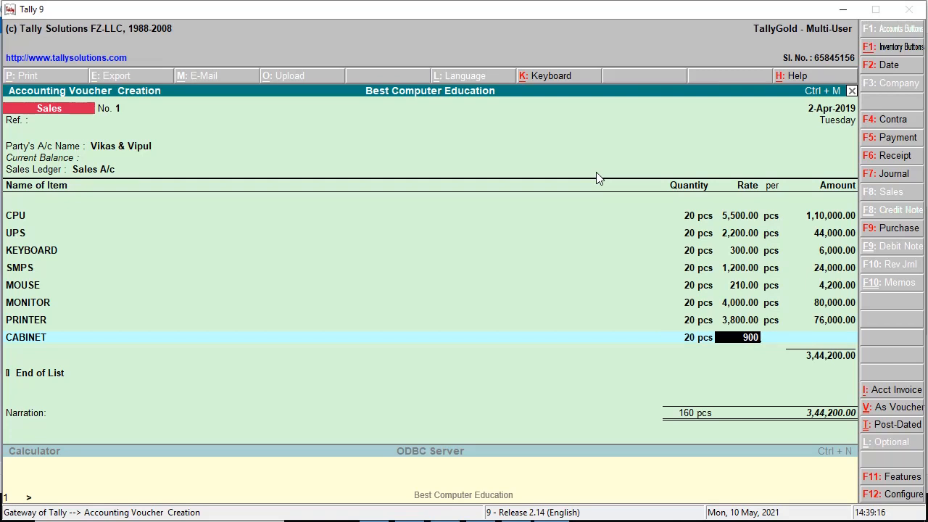
{"action": "key", "text": "Return"}
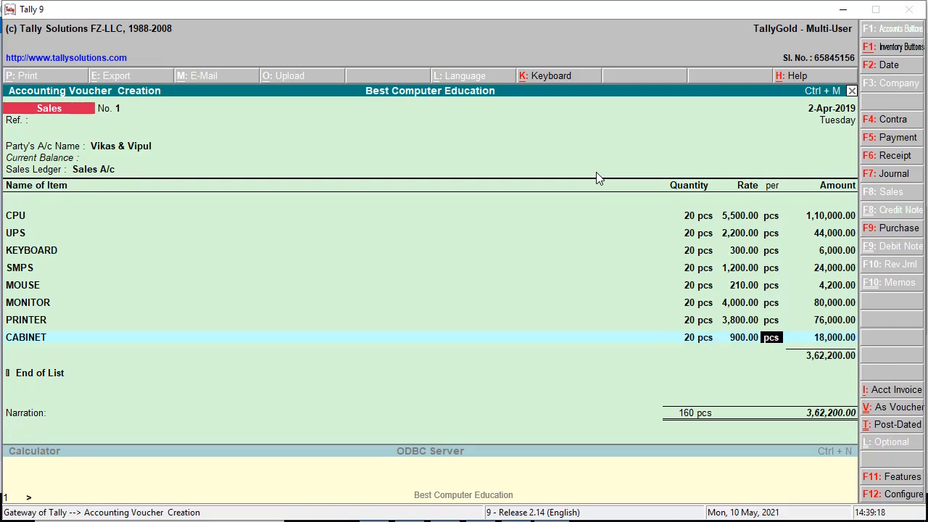
{"action": "key", "text": "Return"}
{"action": "key", "text": "Return"}
End the item list, leave the narration blank and save the sales voucher.
{"action": "key", "text": "Return"}
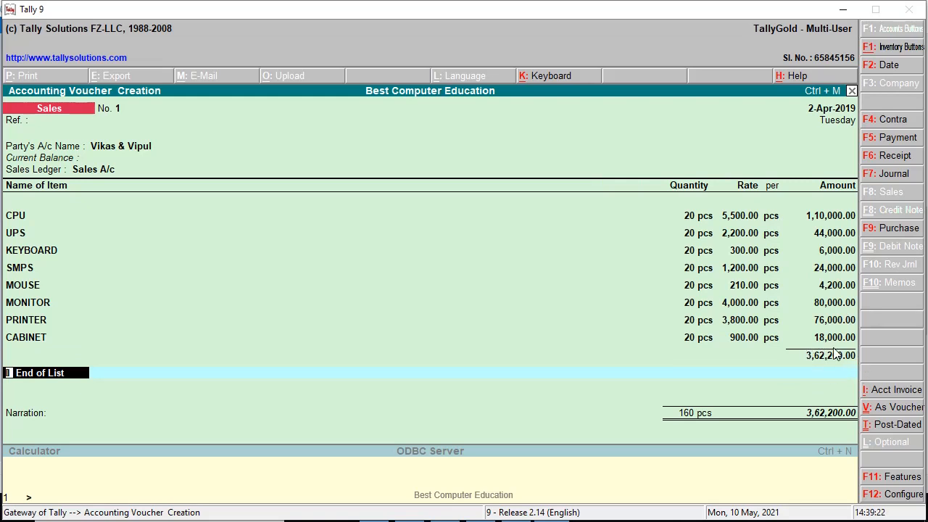
{"action": "key", "text": "Return"}
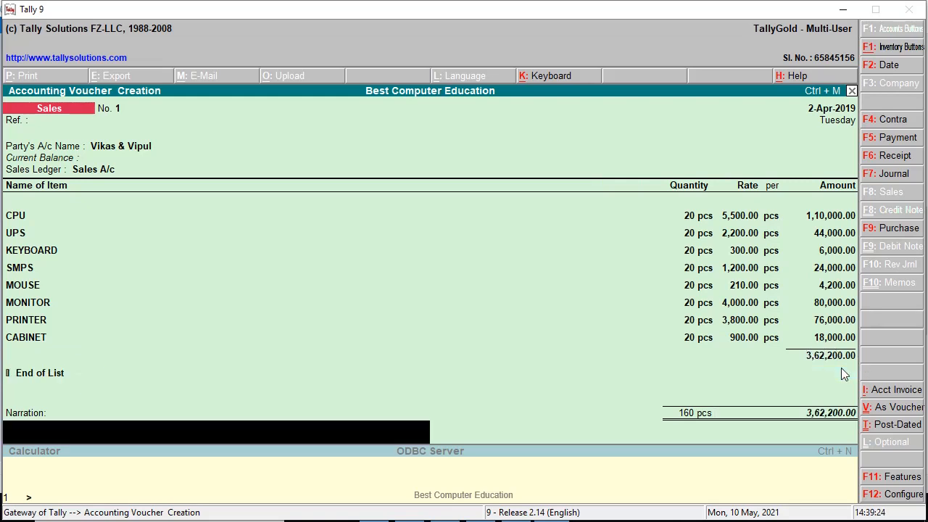
{"action": "key", "text": "Return"}
{"action": "key", "text": "Return"}
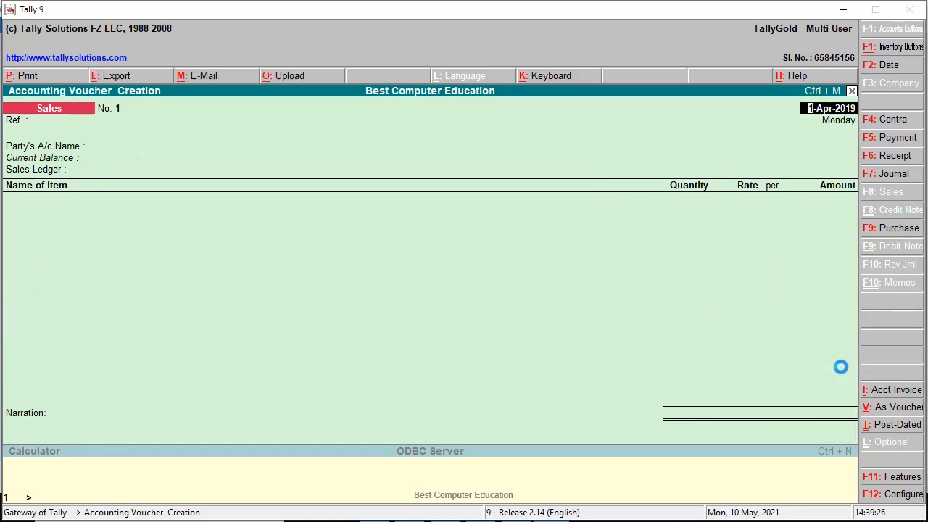
Switch to the Paint notes and outline transaction 3, the sale dated 3.4.2019, with a red rounded rectangle.
{"action": "key", "text": "alt+Tab"}
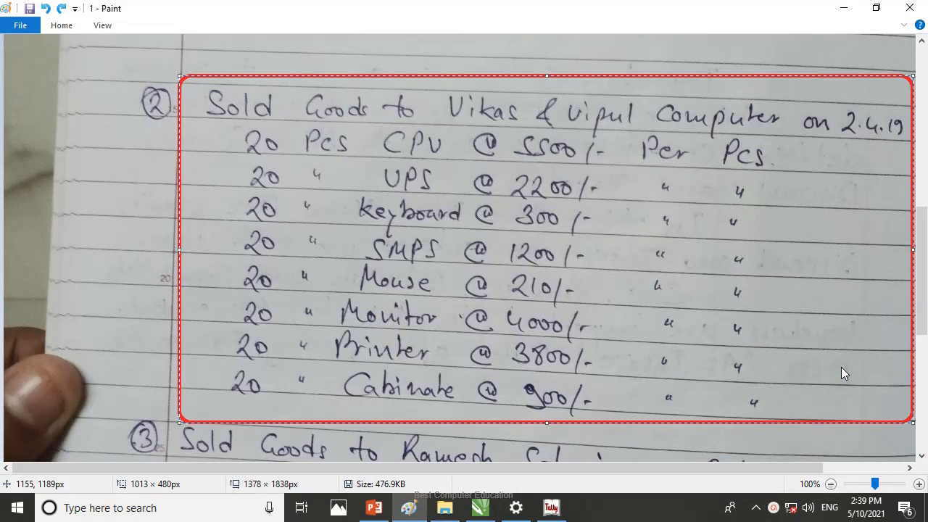
{"action": "scroll", "coordinate": [847, 370], "scroll_direction": "down", "scroll_amount": 3}
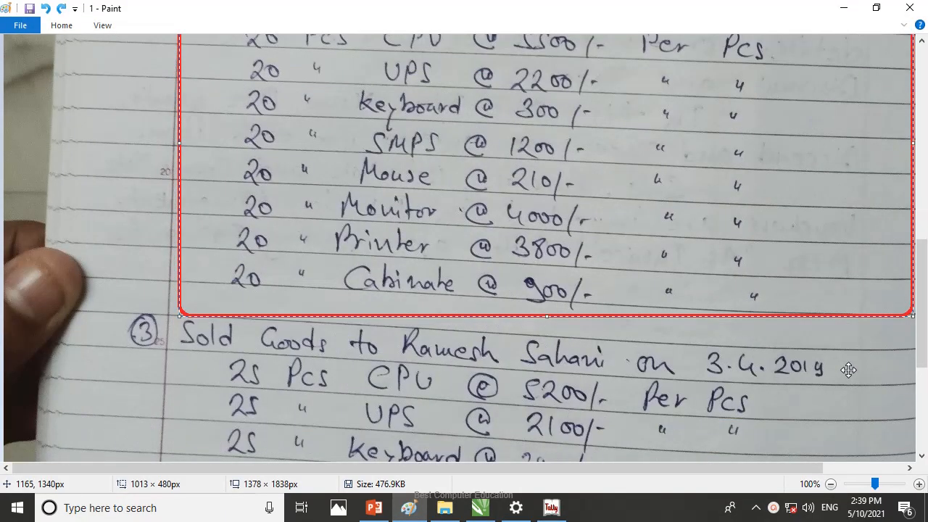
{"action": "left_click", "coordinate": [848, 370]}
{"action": "scroll", "coordinate": [869, 391], "scroll_direction": "down", "scroll_amount": 3}
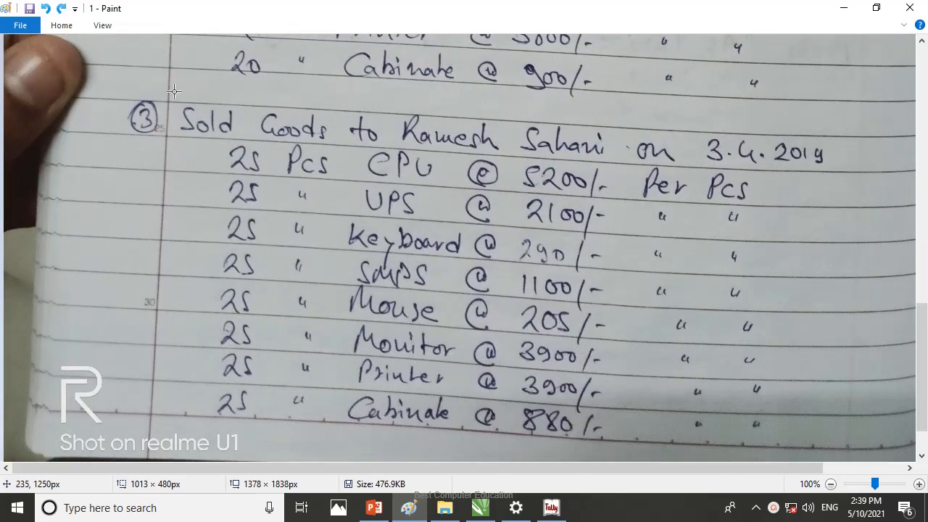
{"action": "mouse_move", "coordinate": [174, 90]}
{"action": "left_mouse_down"}
{"action": "mouse_move", "coordinate": [571, 288]}
{"action": "mouse_move", "coordinate": [848, 406]}
{"action": "mouse_move", "coordinate": [865, 449]}
{"action": "left_mouse_up"}
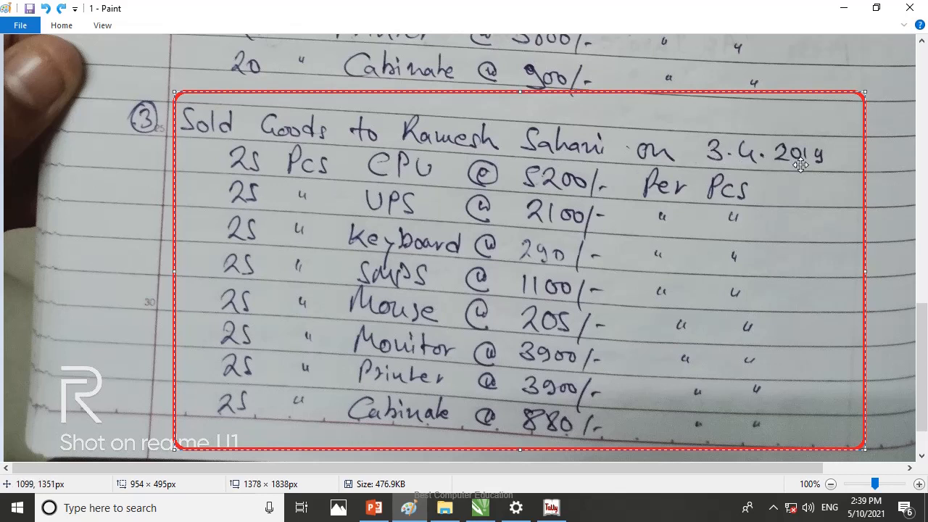
In Tally, start the sales voucher for transaction 3's customer, leaving the party details at their defaults, and choose Sales A/c as sales ledger.
{"action": "key", "text": "alt+Tab"}
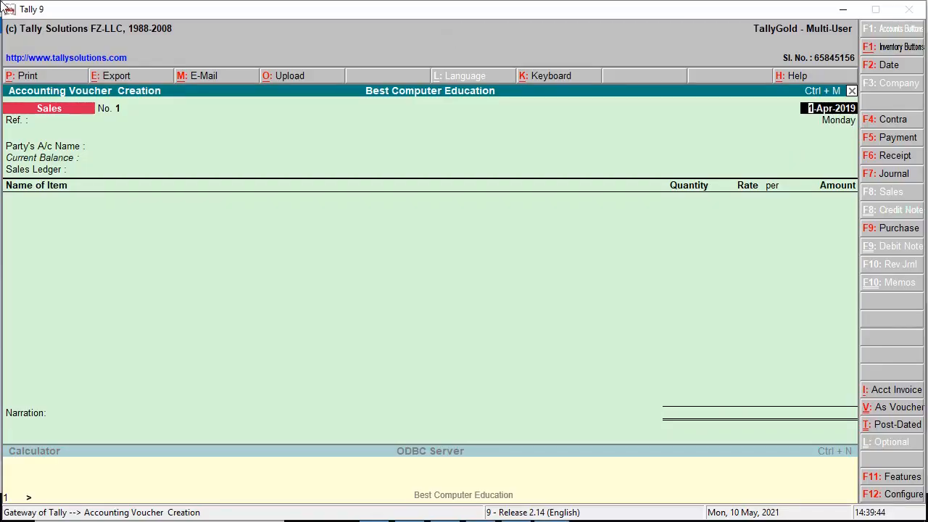
{"action": "left_click", "coordinate": [102, 147]}
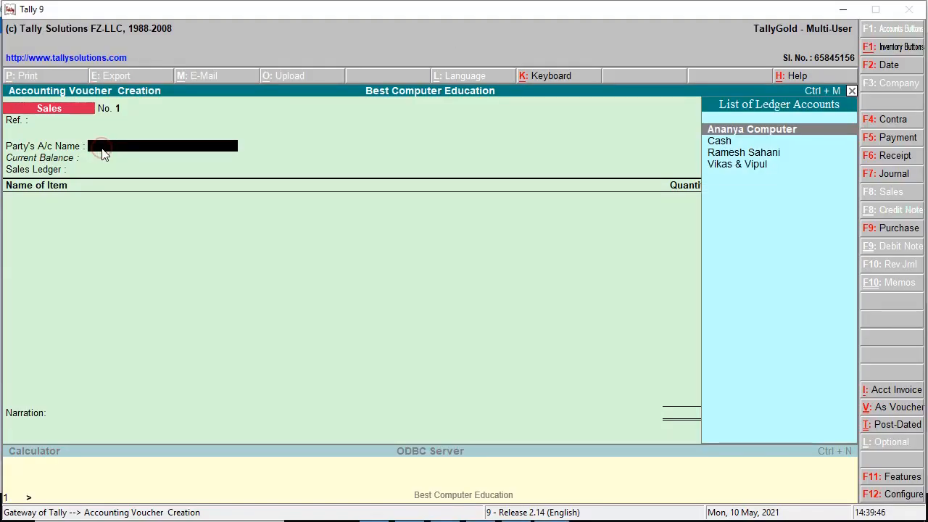
{"action": "left_click", "coordinate": [722, 155]}
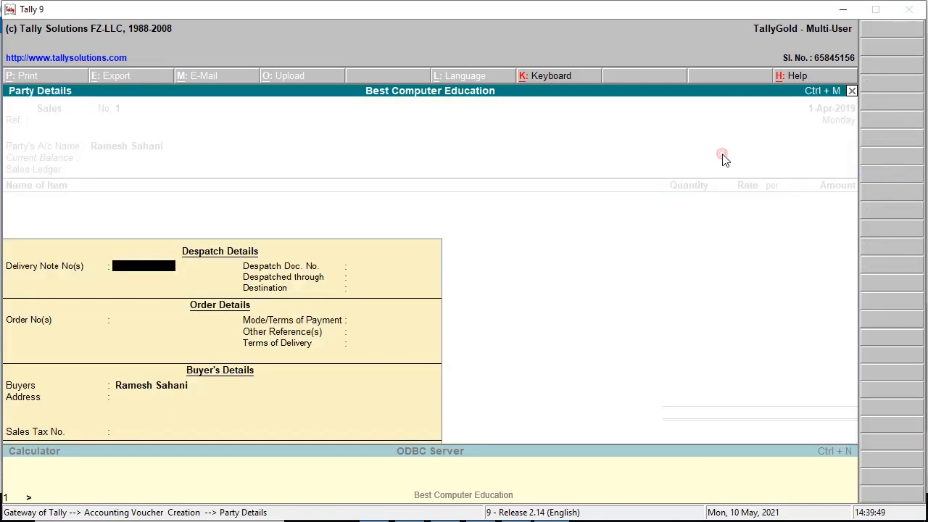
{"action": "key", "text": "Return"}
{"action": "key", "text": "Return"}
{"action": "key", "text": "Return"}
{"action": "key", "text": "Return"}
{"action": "key", "text": "Return"}
{"action": "key", "text": "Return"}
{"action": "key", "text": "Return"}
{"action": "key", "text": "Return"}
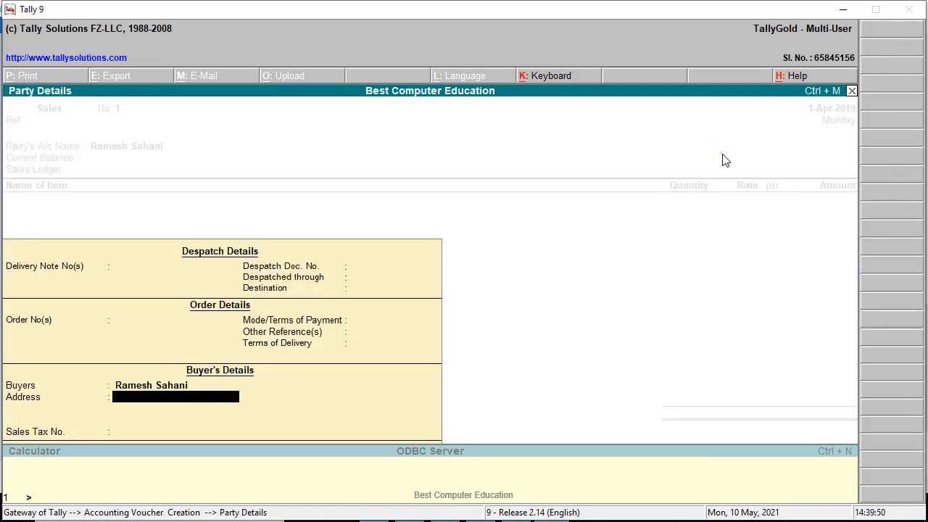
{"action": "key", "text": "Return"}
{"action": "key", "text": "Return"}
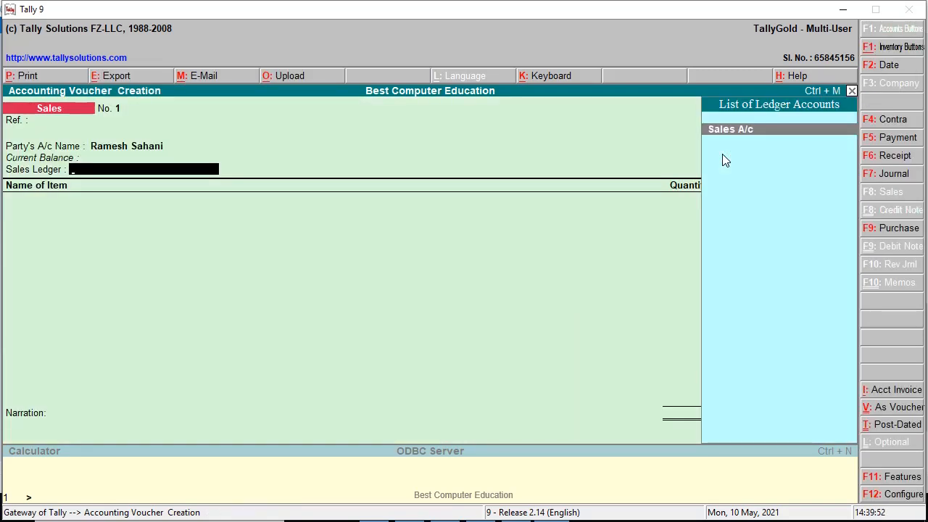
{"action": "key", "text": "Return"}
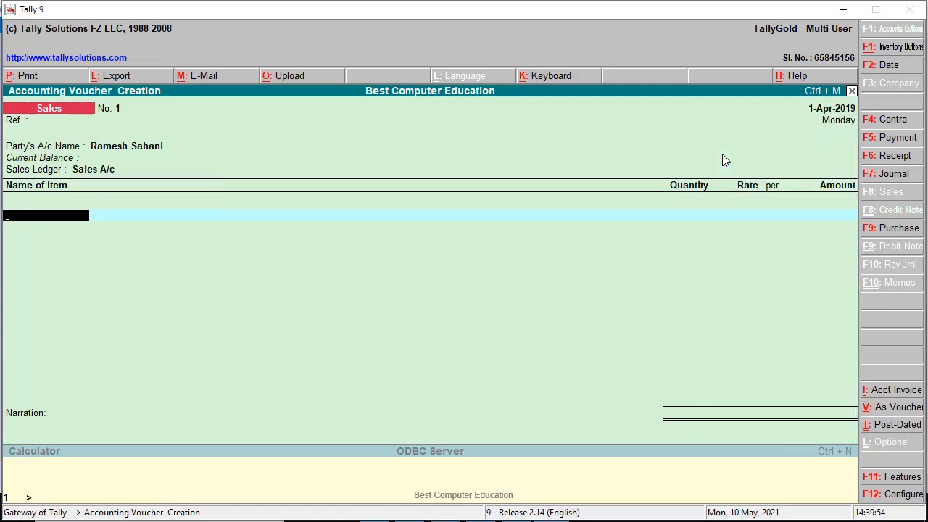
Add CPU as the first item with 25 pcs at a rate of 5200, checking the values in the Paint notes.
{"action": "type", "text": "CPU"}
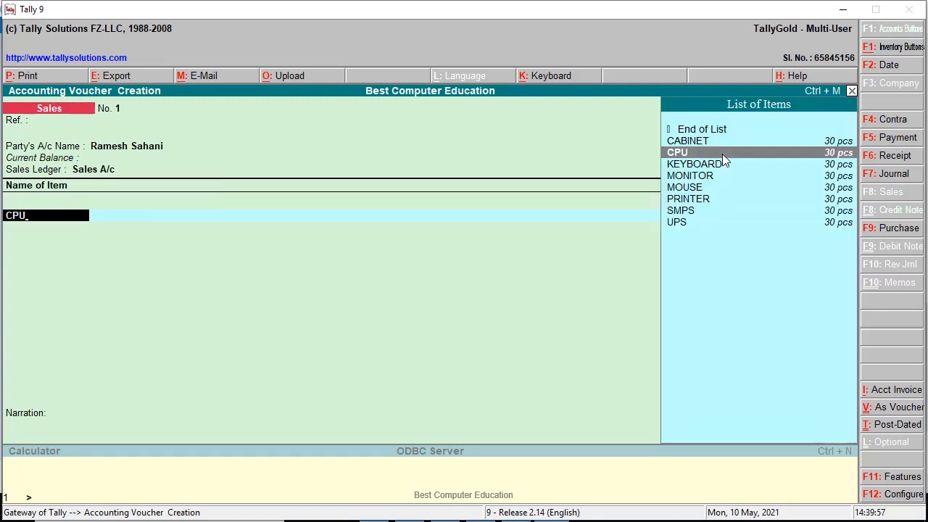
{"action": "key", "text": "Return"}
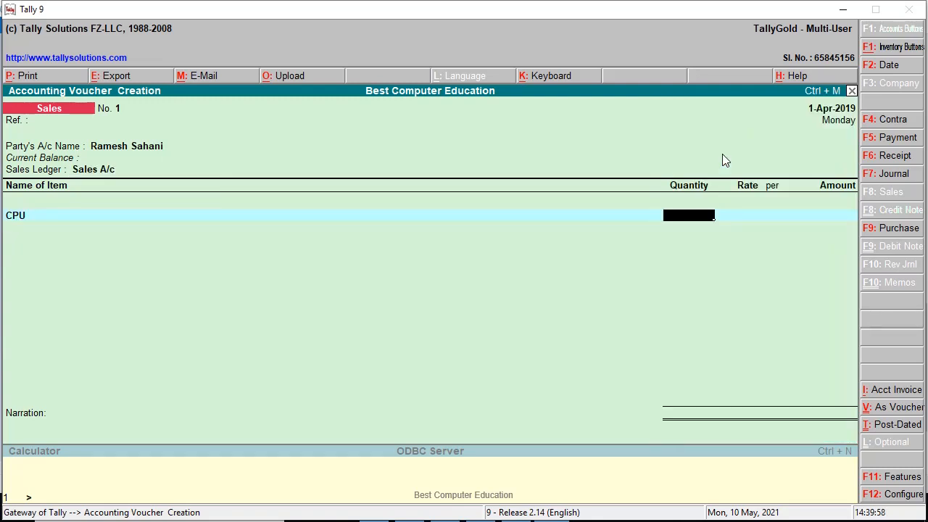
{"action": "key", "text": "alt+Tab"}
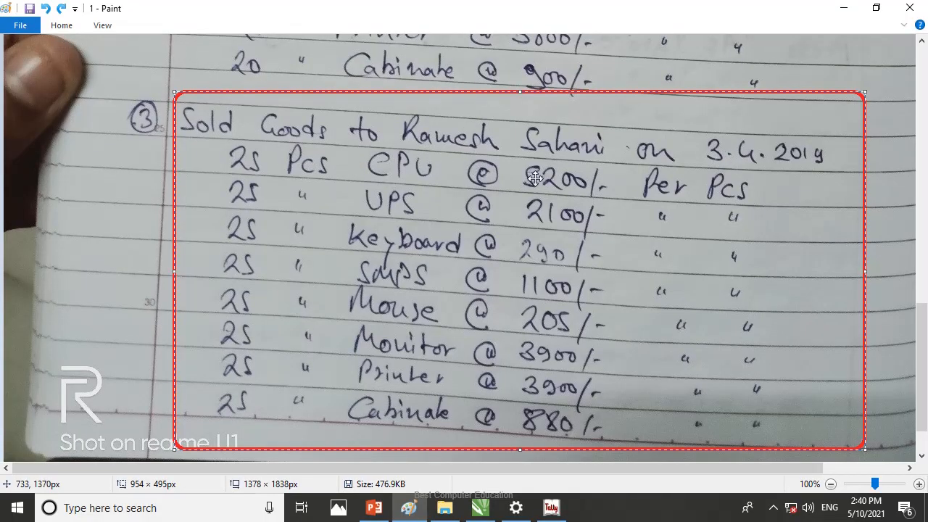
{"action": "key", "text": "alt+Tab"}
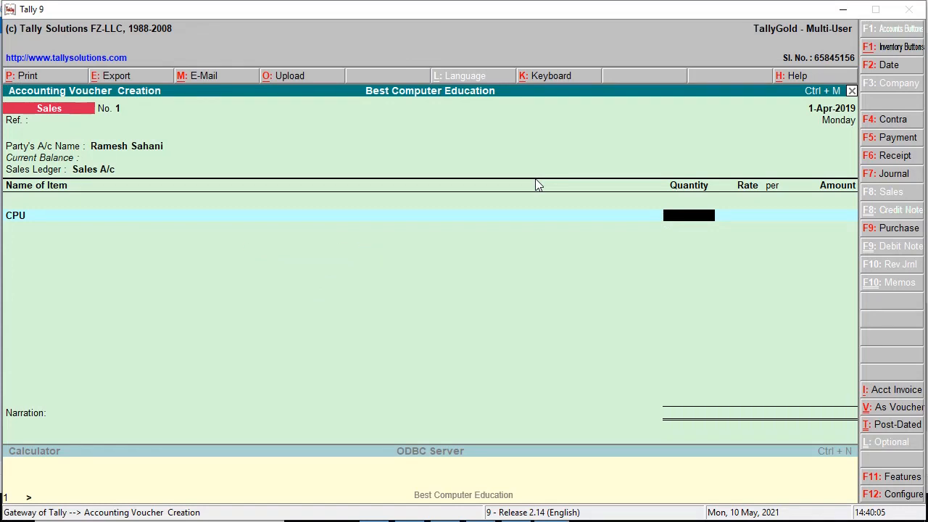
{"action": "type", "text": "25"}
{"action": "key", "text": "Return"}
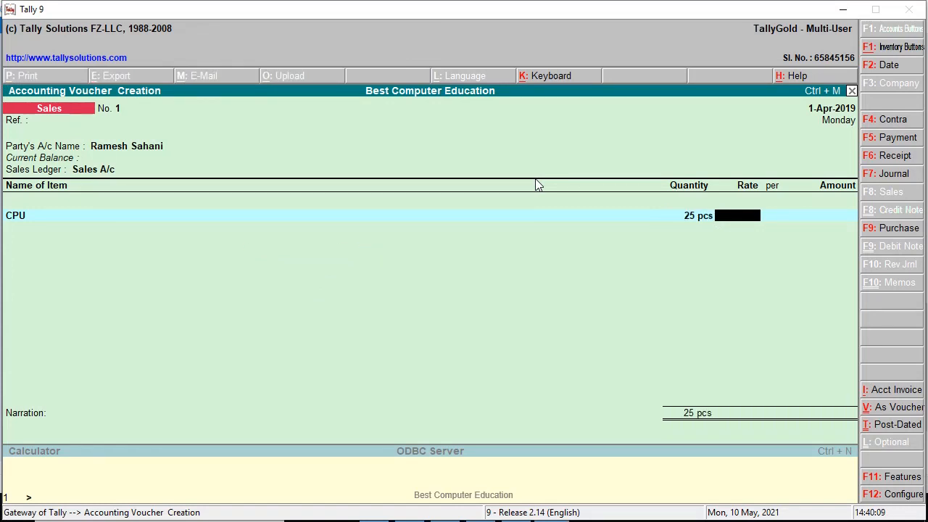
{"action": "type", "text": "5,200"}
{"action": "key", "text": "Return"}
{"action": "key", "text": "Return"}
{"action": "key", "text": "Return"}
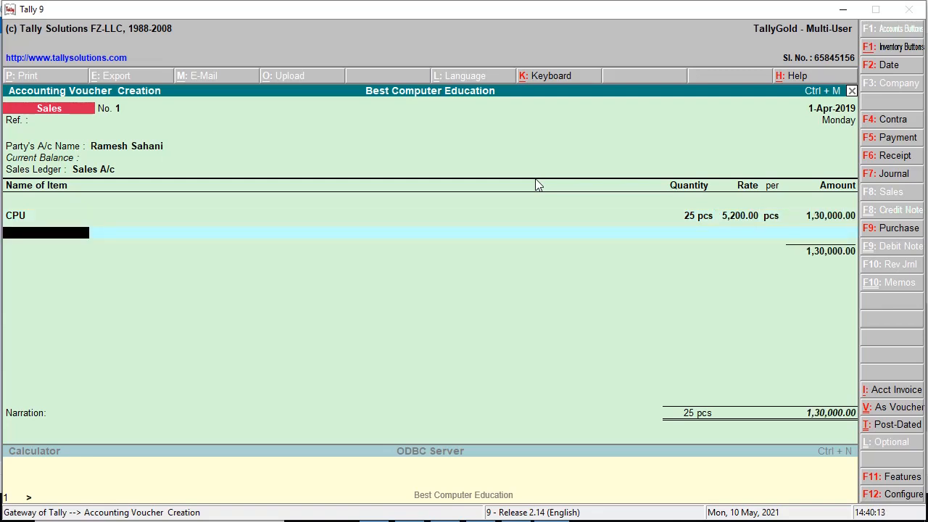
Consult the Paint notes, return to Tally and add UPS to the voucher, 25 pcs at 2100.
{"action": "key", "text": "alt+Tab"}
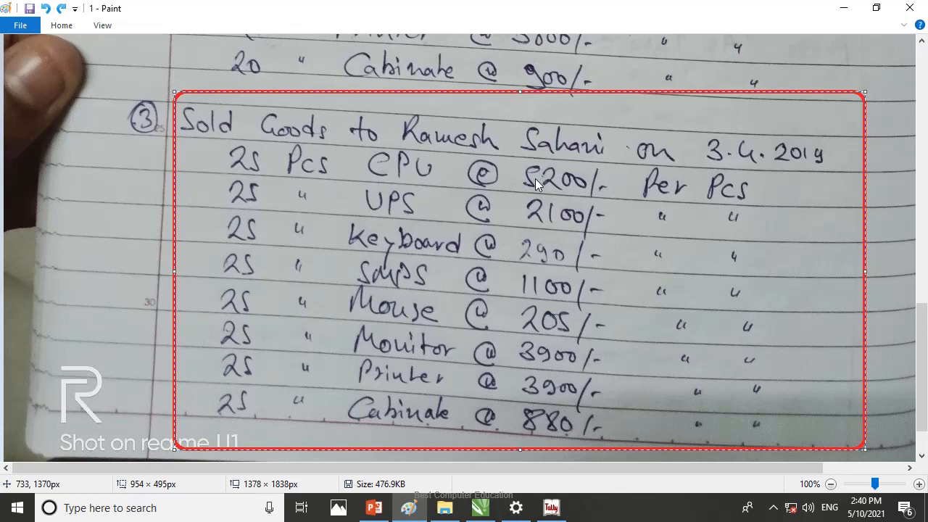
{"action": "key", "text": "alt+Tab"}
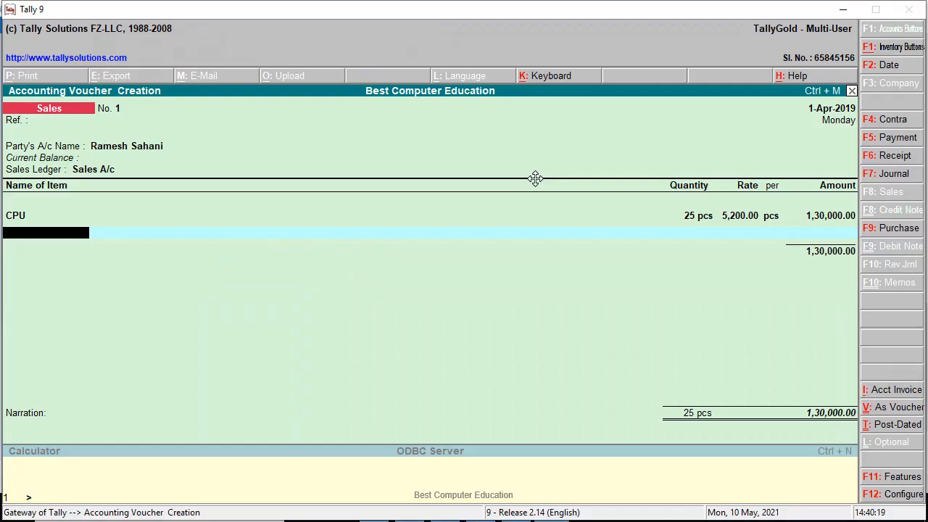
{"action": "type", "text": "UP"}
{"action": "key", "text": "Return"}
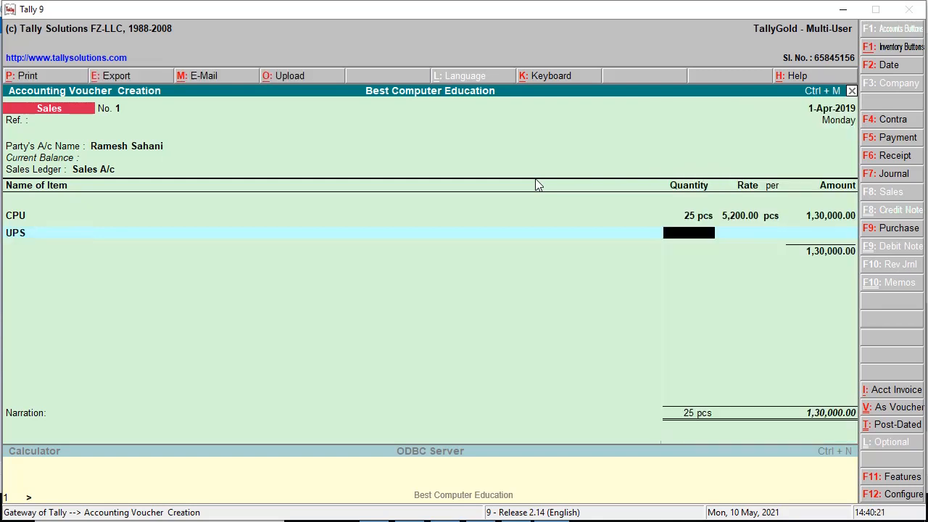
{"action": "type", "text": "25"}
{"action": "key", "text": "Return"}
{"action": "type", "text": "2100"}
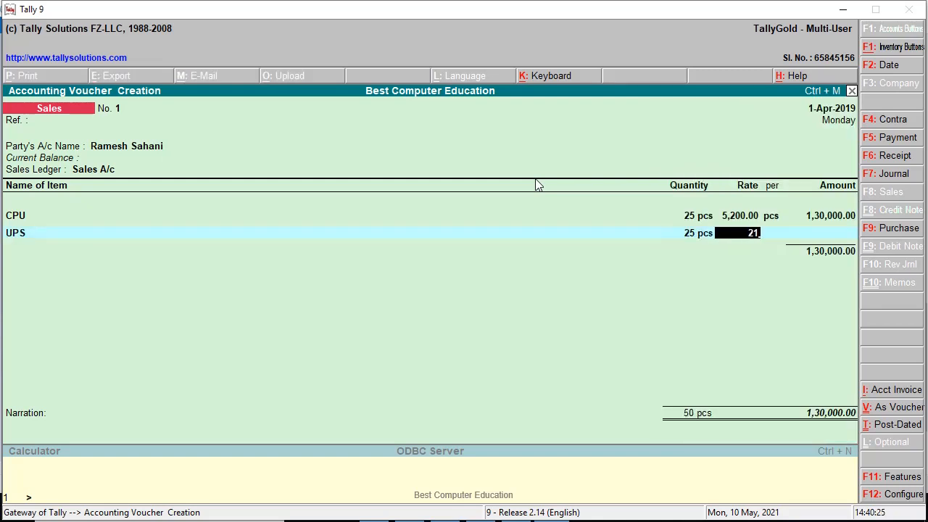
{"action": "key", "text": "Return"}
{"action": "key", "text": "Return"}
{"action": "key", "text": "Return"}
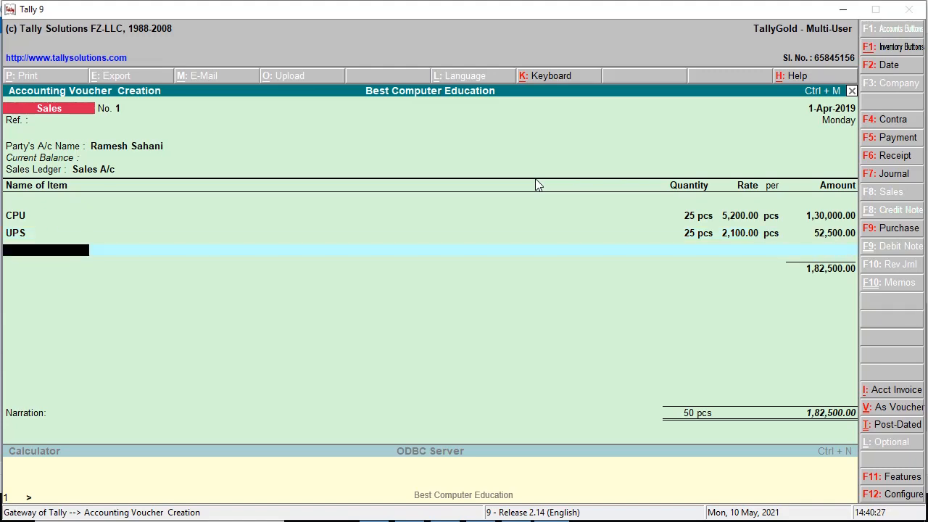
Check the notes in Paint, return to Tally and add KEYBOARD as the third item, 25 pcs at 290.
{"action": "key", "text": "alt+Tab"}
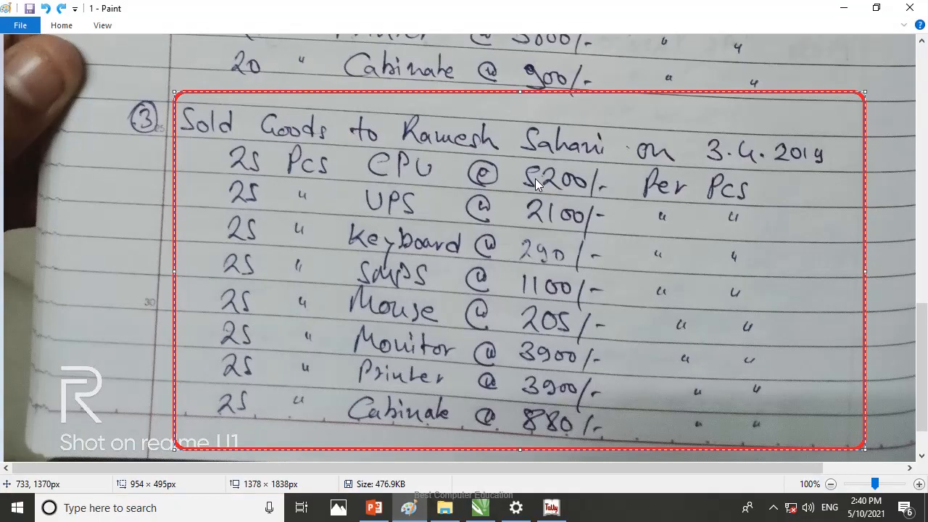
{"action": "key", "text": "alt+Tab"}
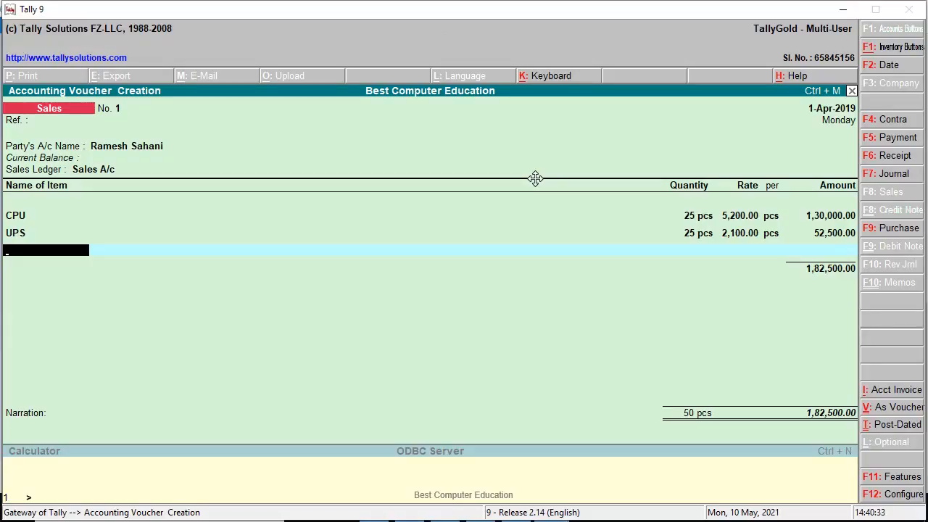
{"action": "type", "text": "k"}
{"action": "key", "text": "Return"}
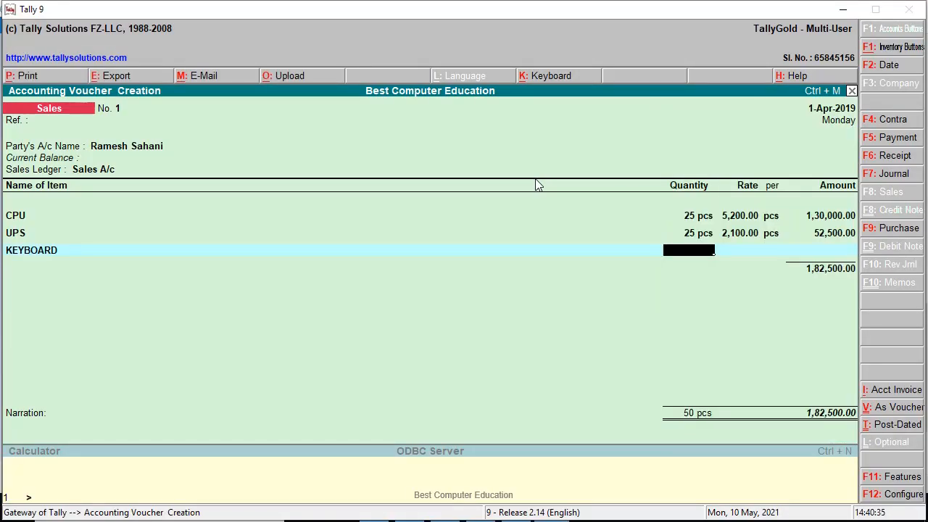
{"action": "type", "text": "25"}
{"action": "key", "text": "Return"}
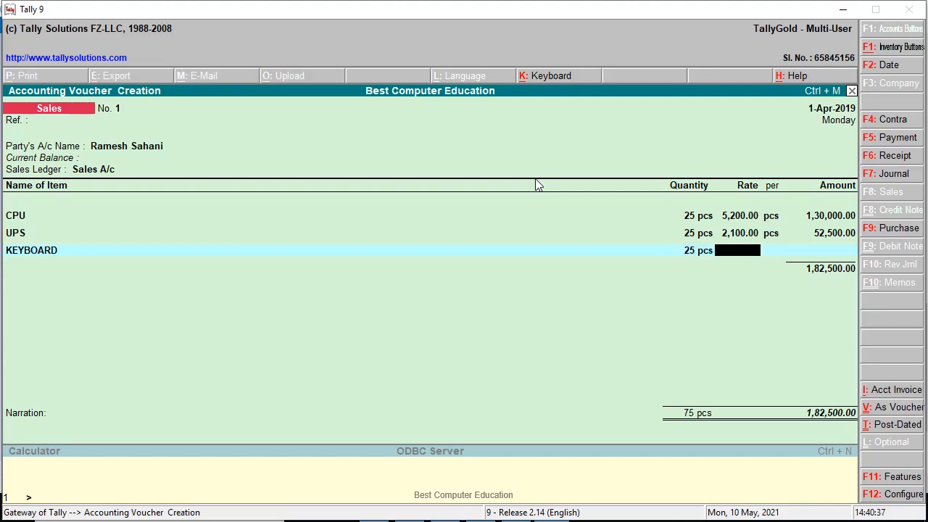
{"action": "type", "text": "290"}
{"action": "key", "text": "Return"}
{"action": "key", "text": "Return"}
{"action": "key", "text": "Return"}
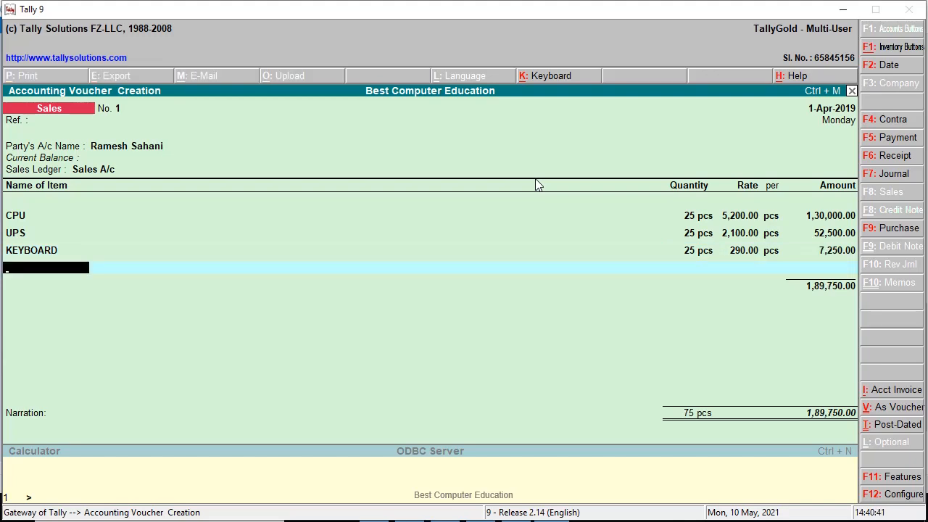
Check the notes in Paint, return to Tally and add SMPS as the fourth item, 25 pcs at 1,100.
{"action": "key", "text": "alt+Tab"}
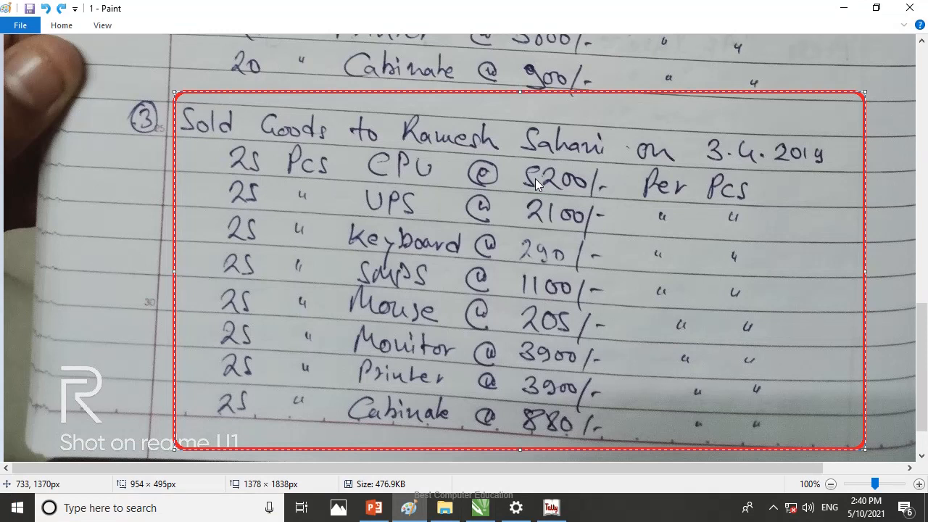
{"action": "key", "text": "alt+Tab"}
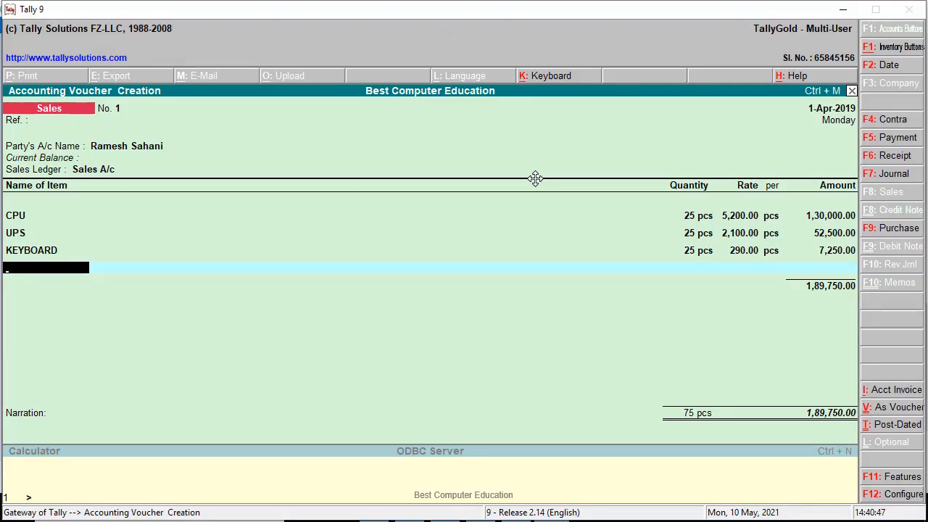
{"action": "type", "text": "S"}
{"action": "key", "text": "Return"}
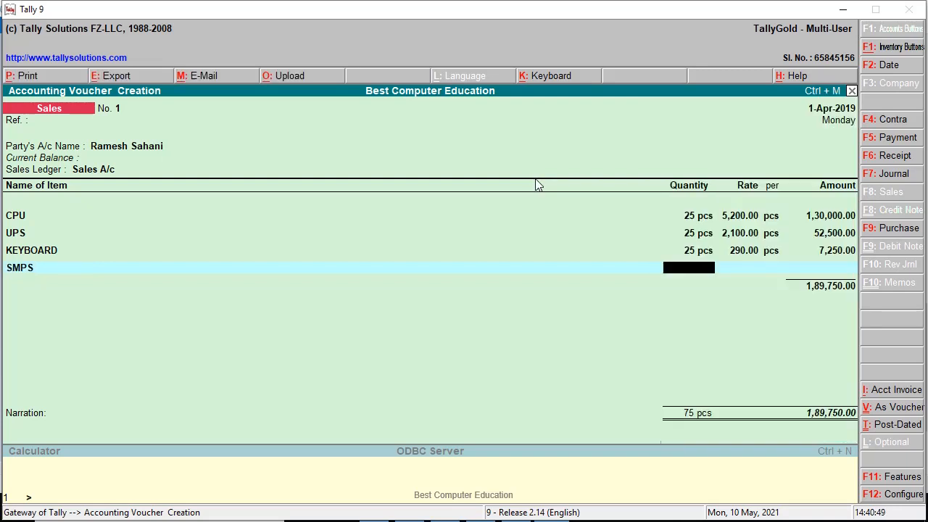
{"action": "type", "text": "25"}
{"action": "key", "text": "Return"}
{"action": "type", "text": "1"}
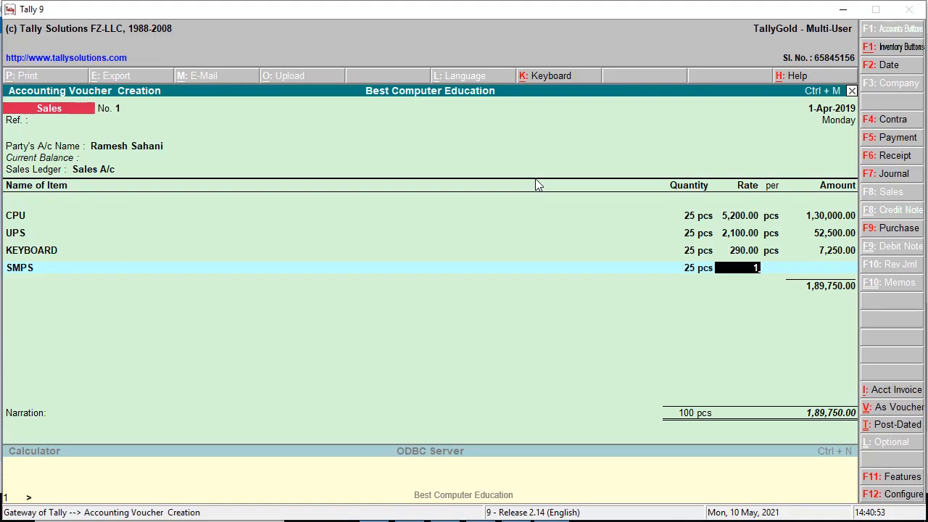
{"action": "type", "text": ",100"}
{"action": "key", "text": "Return"}
{"action": "key", "text": "Return"}
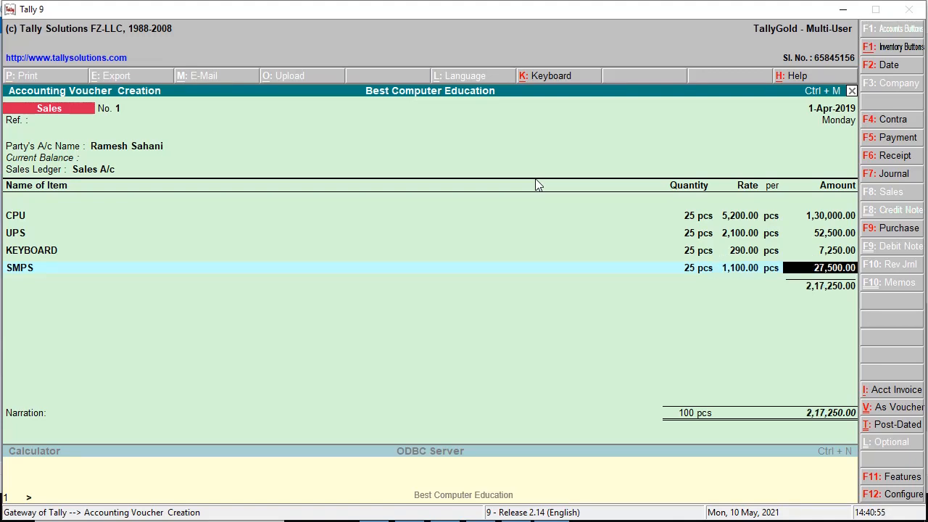
{"action": "key", "text": "Return"}
Consult the Paint notes for the fifth item, then add MOUSE to the Tally voucher with 25 pcs at a rate of 205.
{"action": "key", "text": "alt+Tab"}
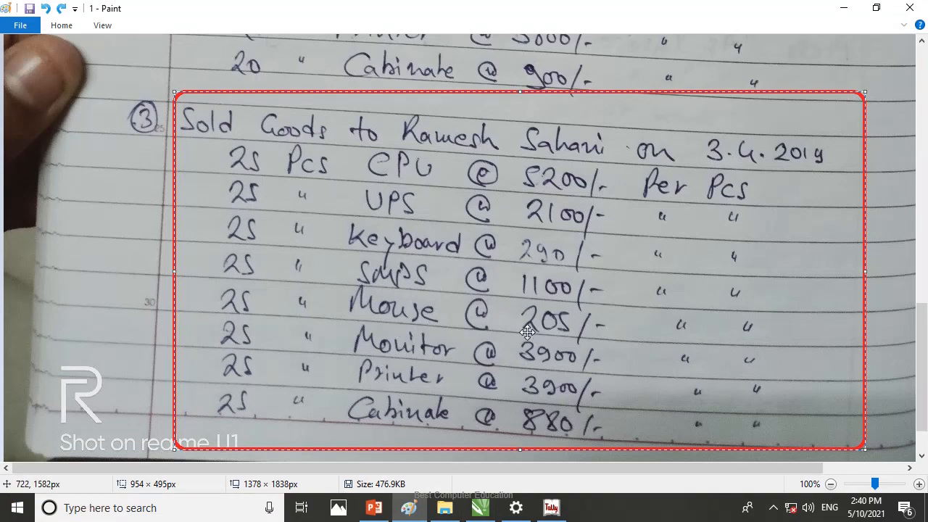
{"action": "key", "text": "alt+Tab"}
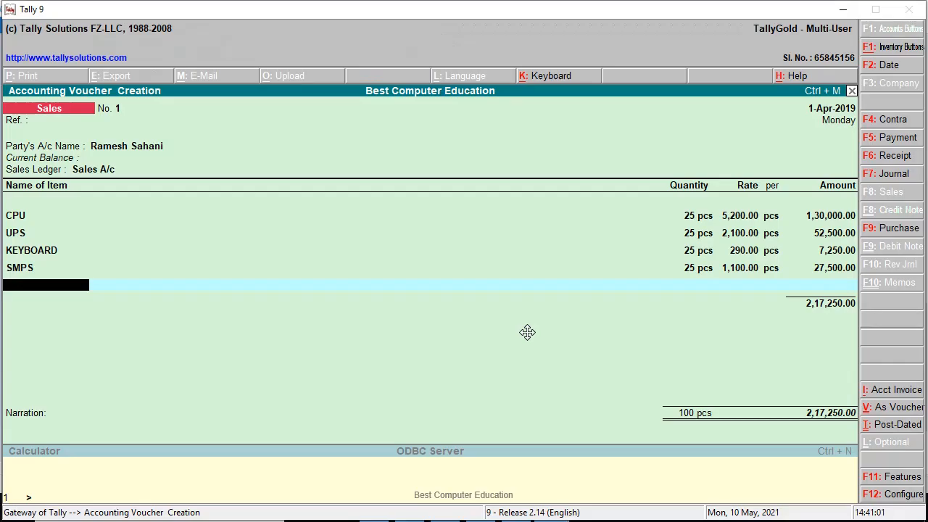
{"action": "type", "text": "MO"}
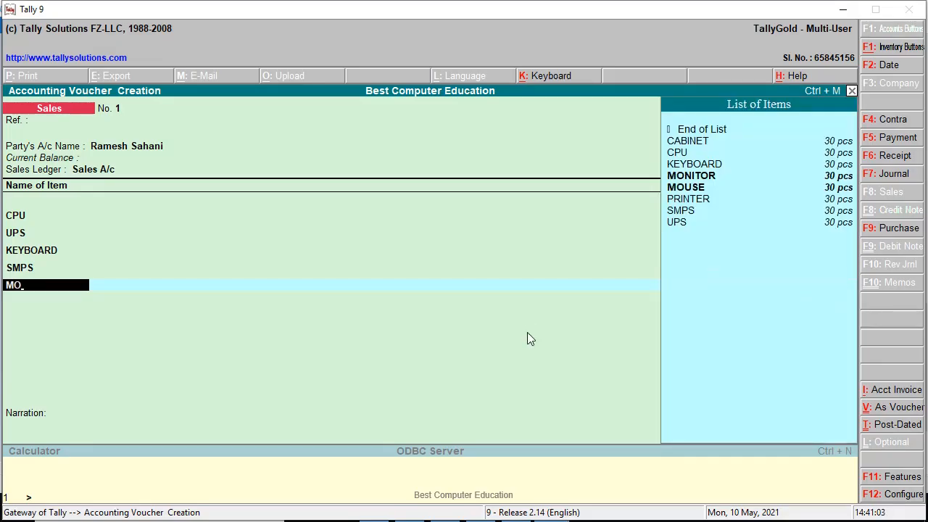
{"action": "key", "text": "Down"}
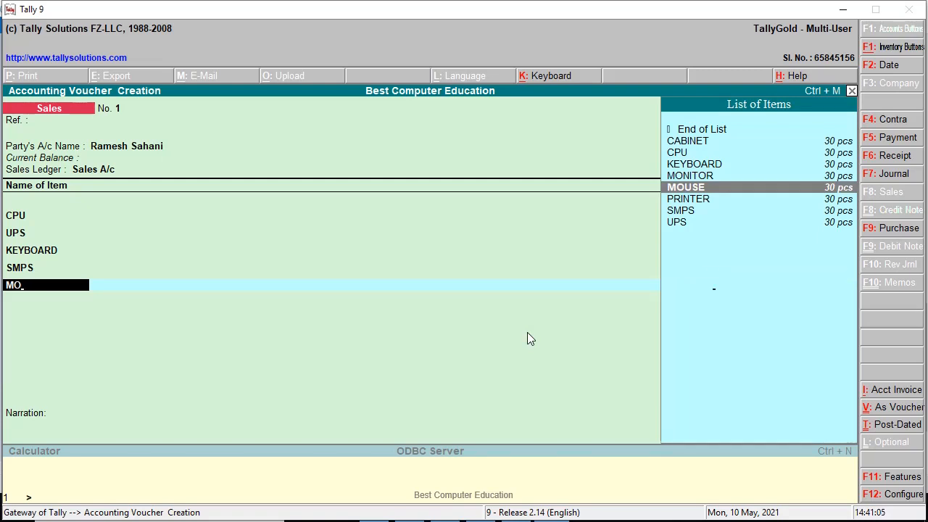
{"action": "key", "text": "Return"}
{"action": "type", "text": "25"}
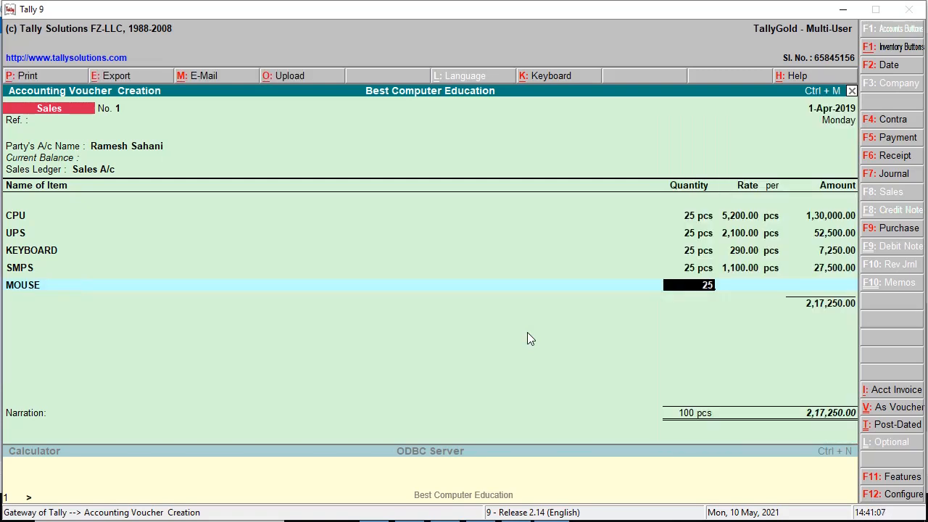
{"action": "key", "text": "Return"}
{"action": "type", "text": "205"}
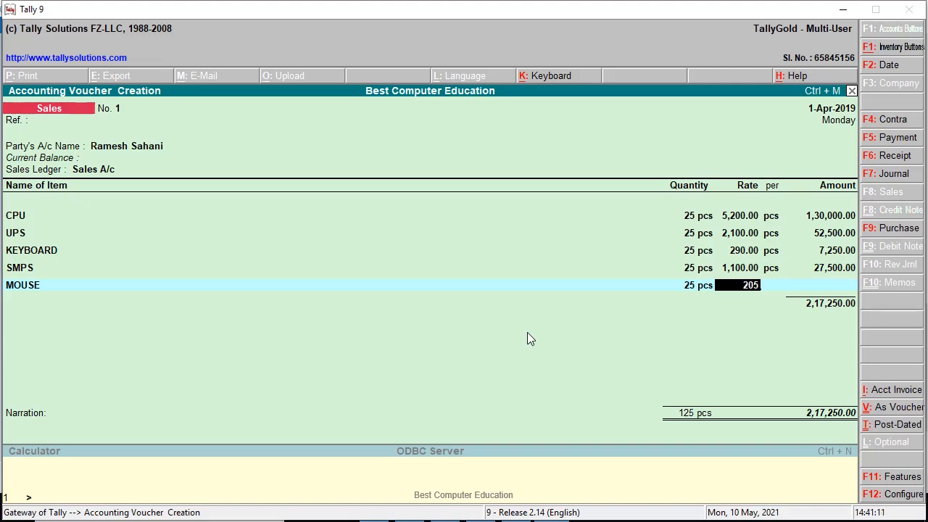
{"action": "key", "text": "Return"}
{"action": "key", "text": "Return"}
Look up the sixth item in Paint, return to Tally and add MONITOR, 25 pcs at 3900.
{"action": "key", "text": "alt+Tab"}
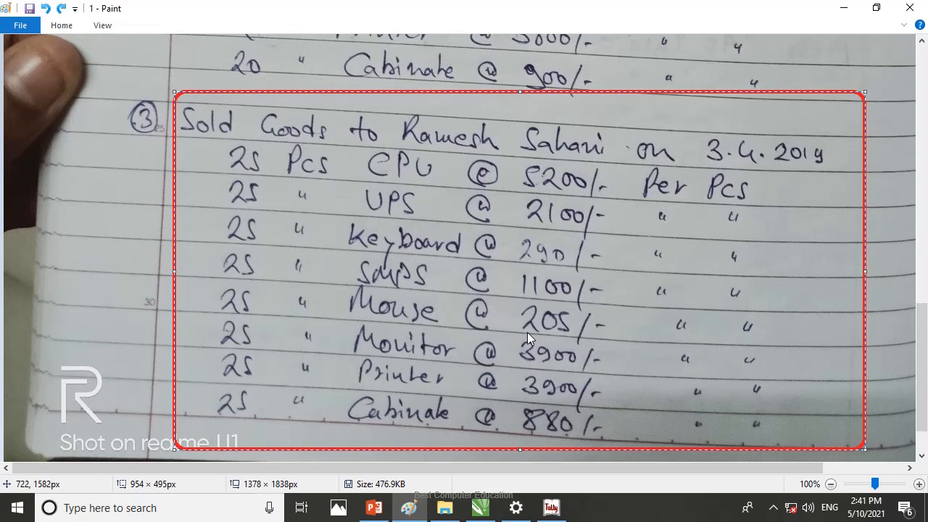
{"action": "key", "text": "alt"}
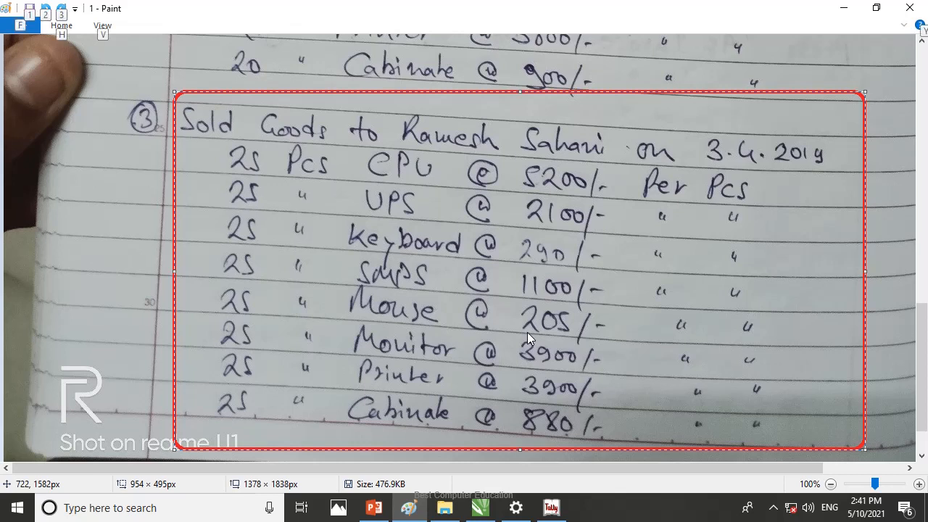
{"action": "key", "text": "alt+Tab"}
{"action": "type", "text": "M"}
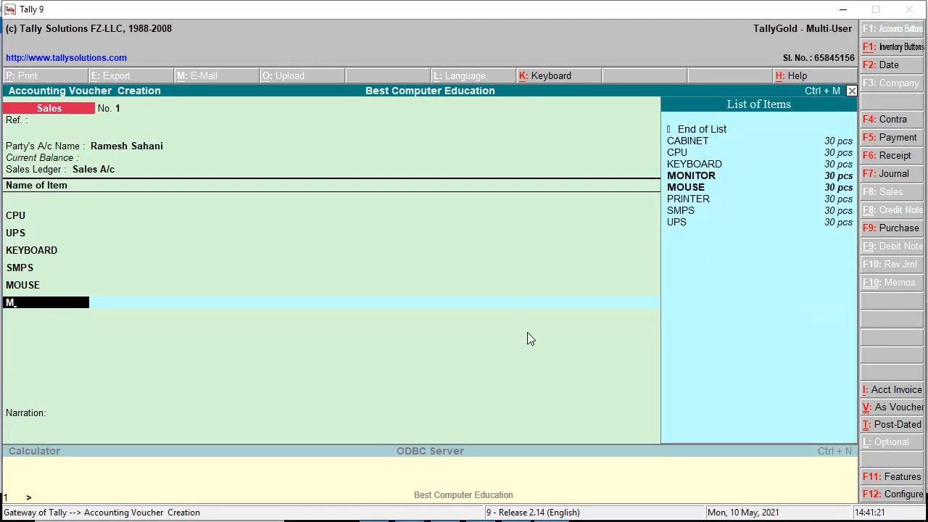
{"action": "type", "text": "O"}
{"action": "key", "text": "Down"}
{"action": "key", "text": "Up"}
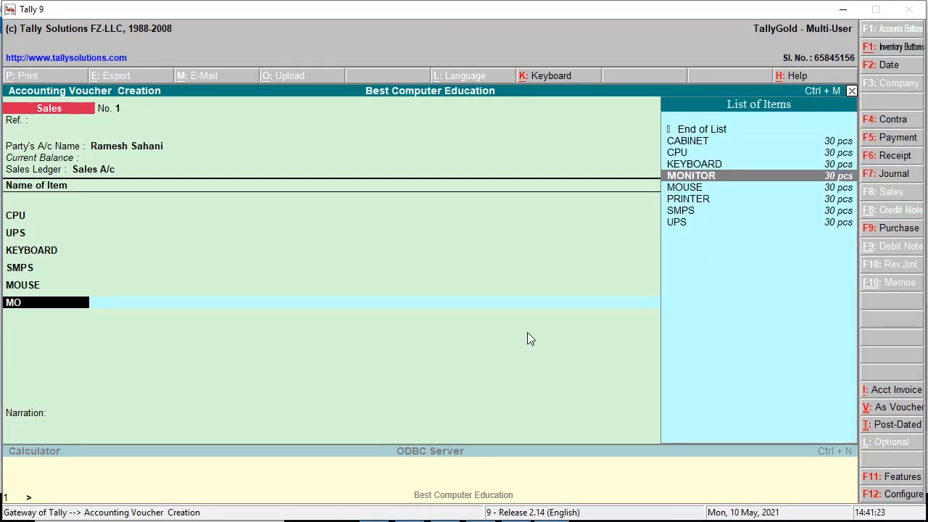
{"action": "key", "text": "Return"}
{"action": "type", "text": "25"}
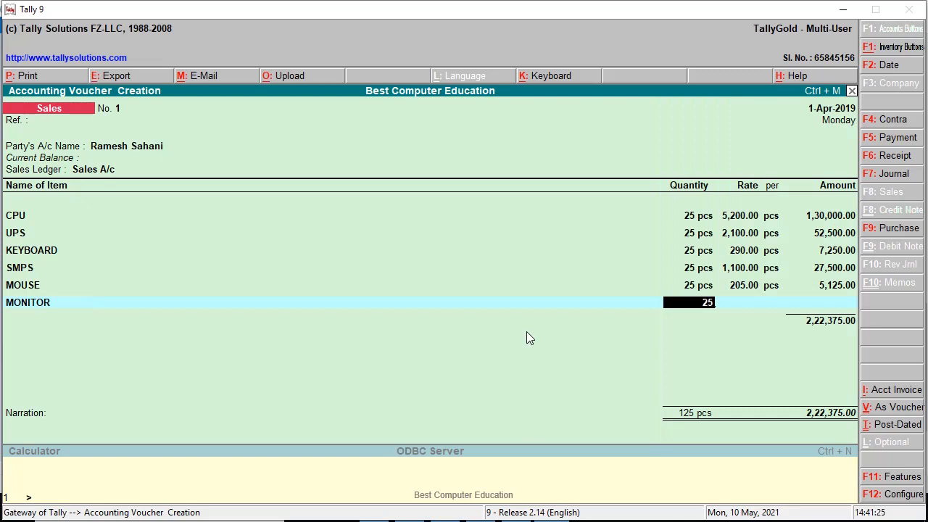
{"action": "key", "text": "Return"}
{"action": "type", "text": "3900"}
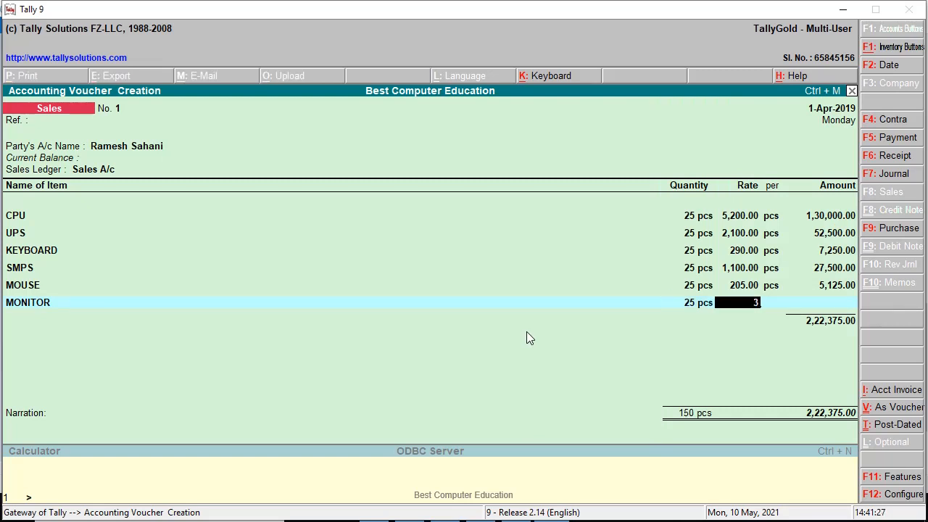
{"action": "key", "text": "Return"}
{"action": "key", "text": "Return"}
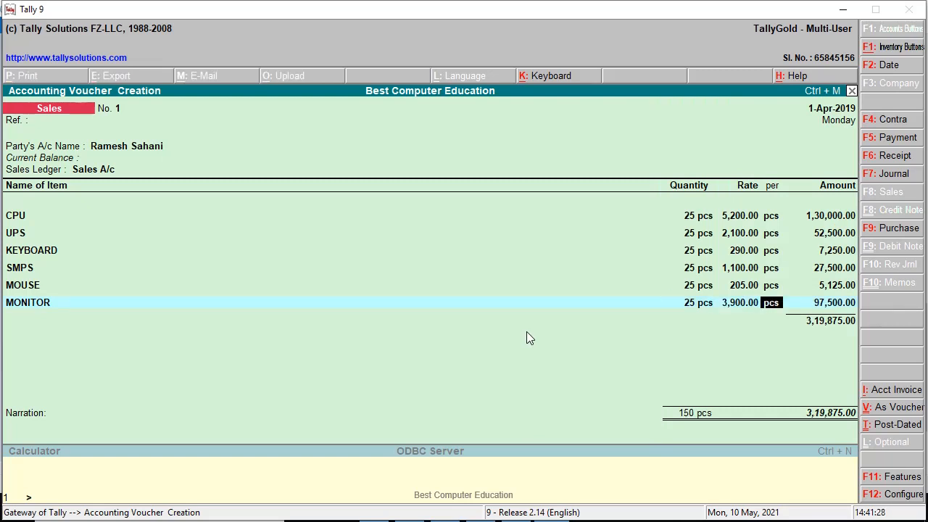
Check the Paint notes, return to Tally and enter PRINTER as the seventh item with 25 pcs at 3900.
{"action": "key", "text": "alt+Tab"}
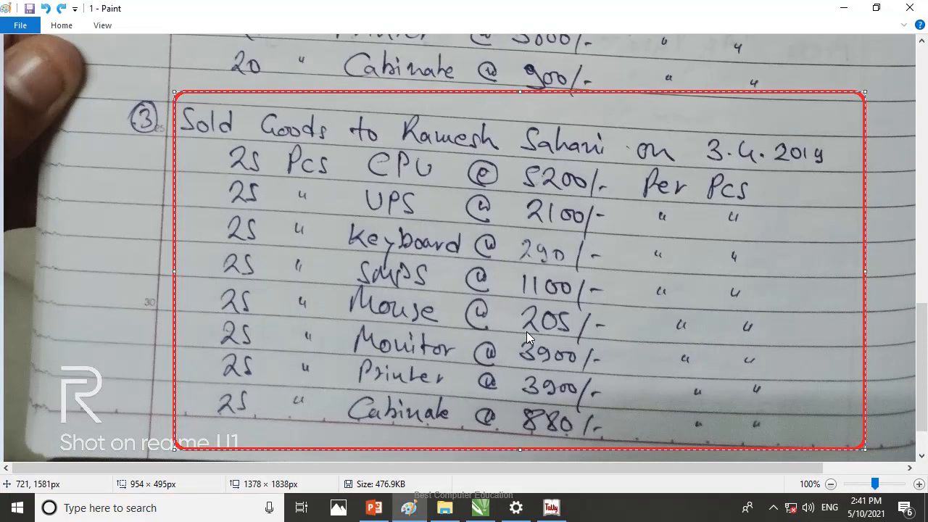
{"action": "key", "text": "alt+Tab"}
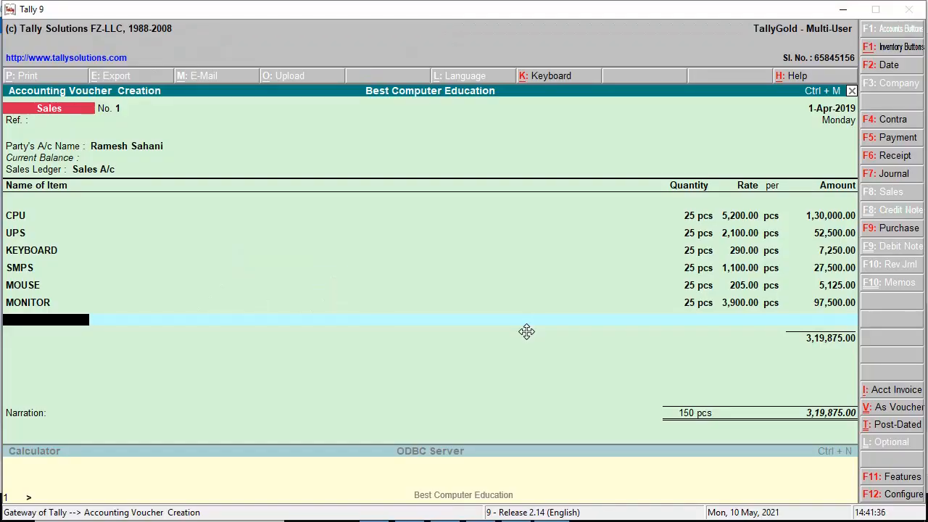
{"action": "type", "text": "P"}
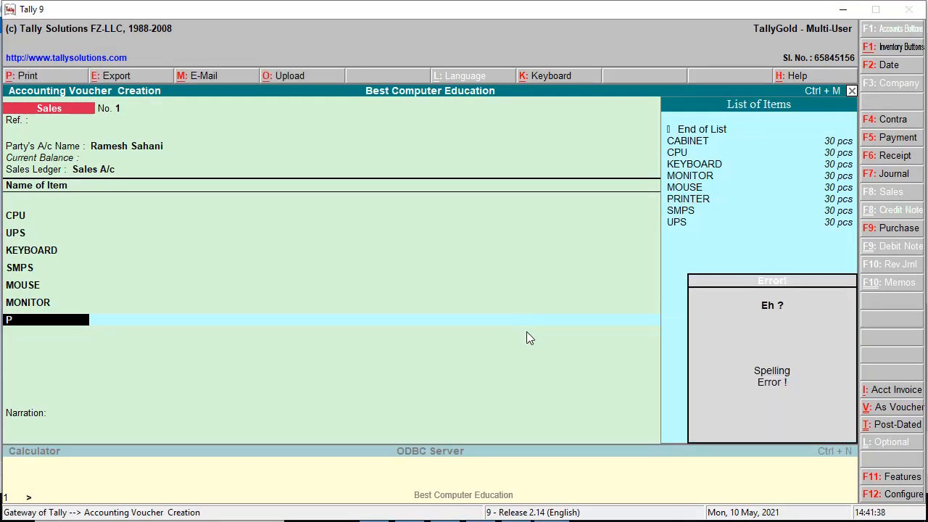
{"action": "key", "text": "BackSpace"}
{"action": "type", "text": "P"}
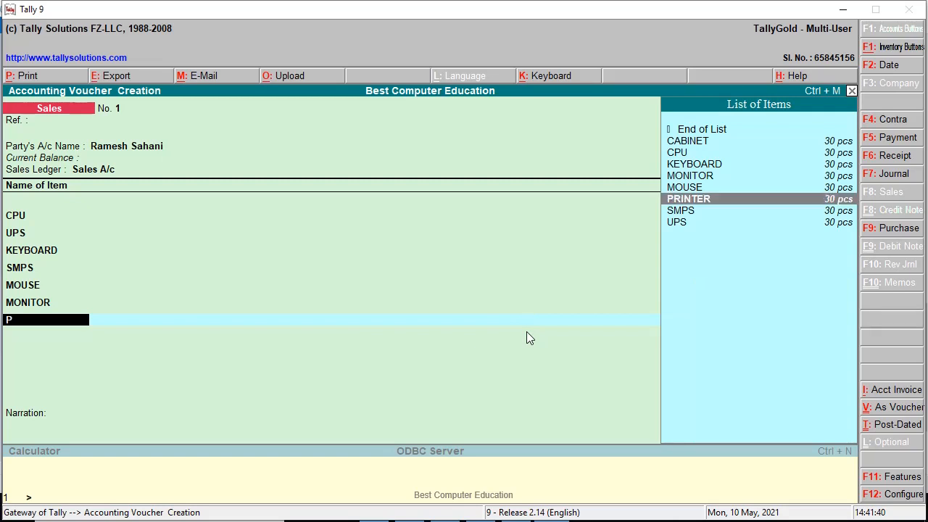
{"action": "key", "text": "Return"}
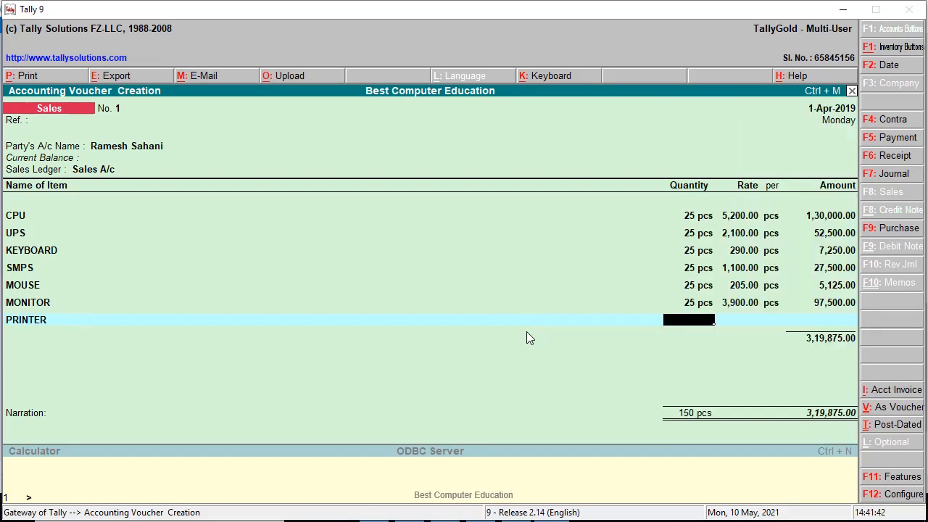
{"action": "type", "text": "25"}
{"action": "key", "text": "Return"}
{"action": "type", "text": "3900"}
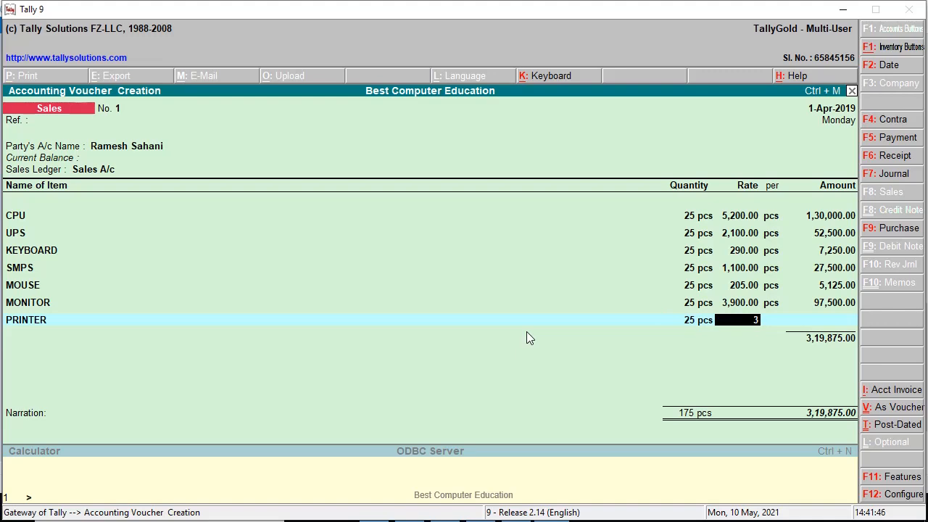
{"action": "key", "text": "Return"}
{"action": "key", "text": "Return"}
{"action": "key", "text": "Return"}
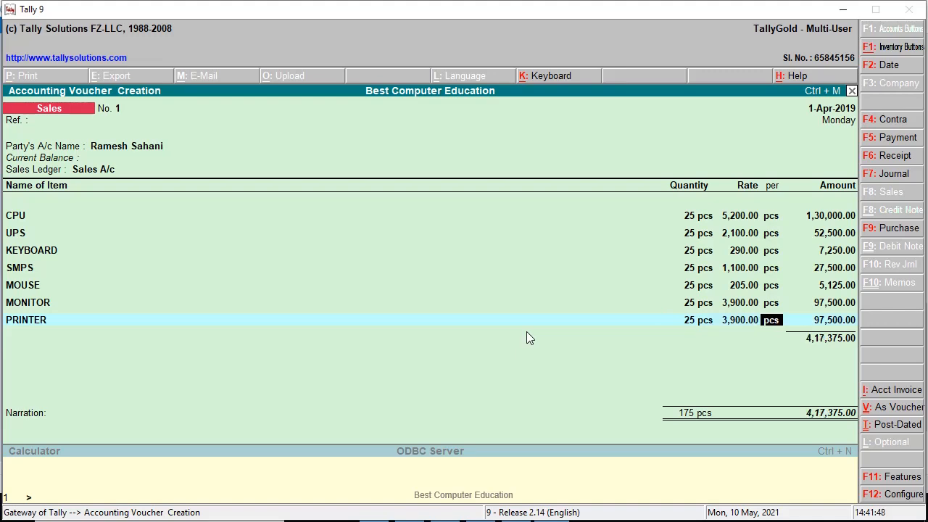
Add CABINET as the last item in Tally, 25 pcs at 880, and check the entries against the Paint notes.
{"action": "key", "text": "alt+Tab"}
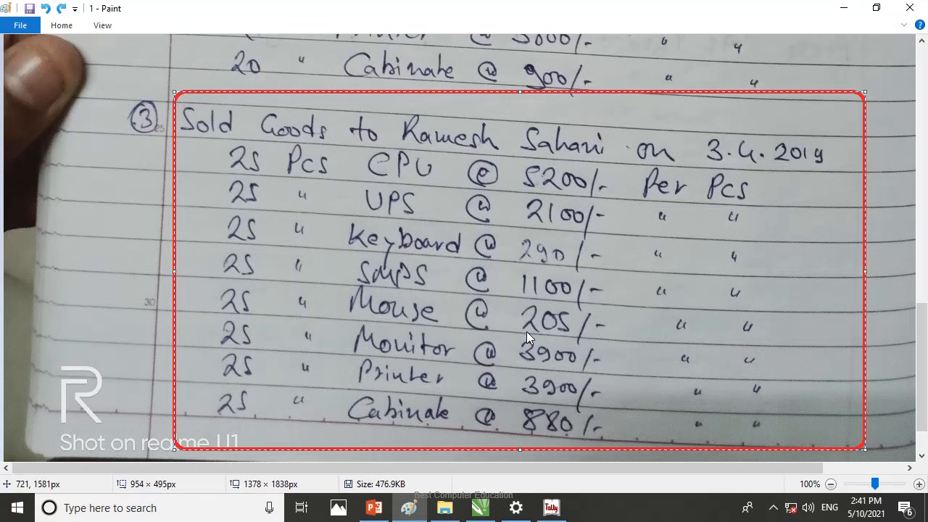
{"action": "key", "text": "alt+Tab"}
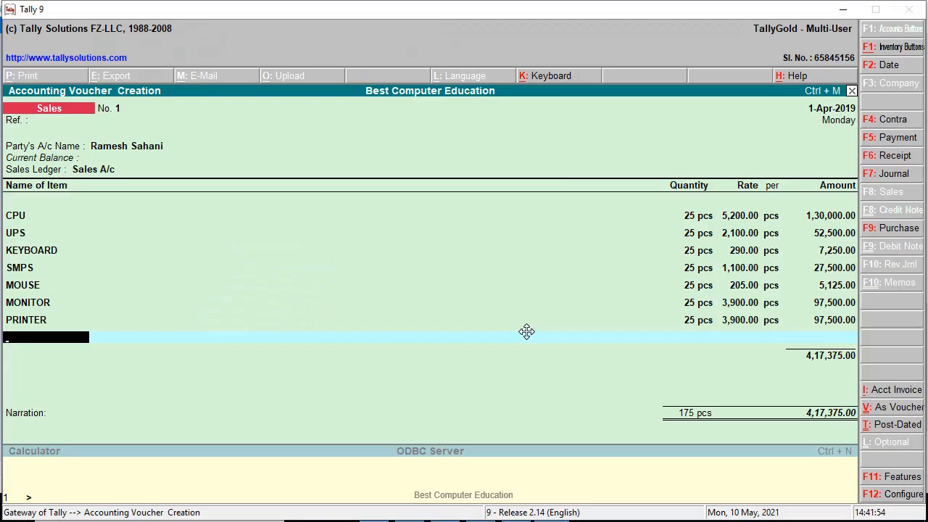
{"action": "type", "text": "Ca"}
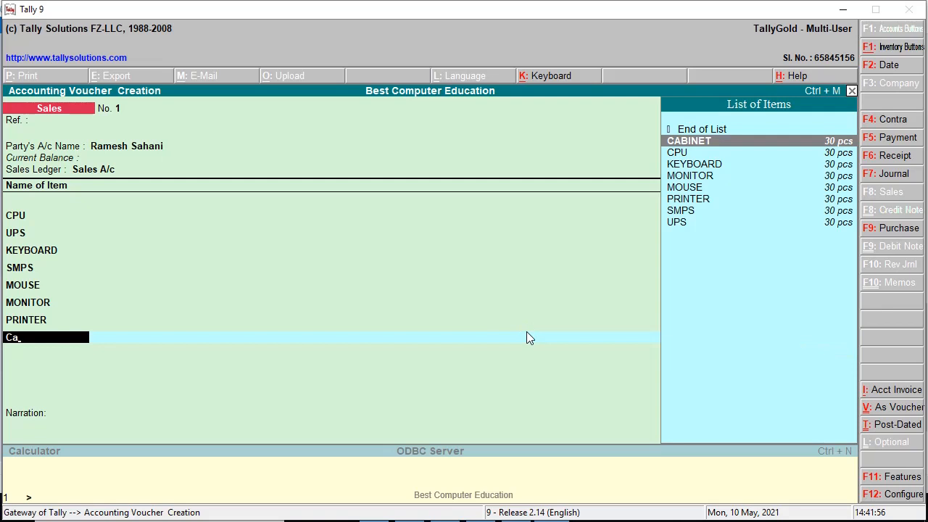
{"action": "key", "text": "Return"}
{"action": "type", "text": "25"}
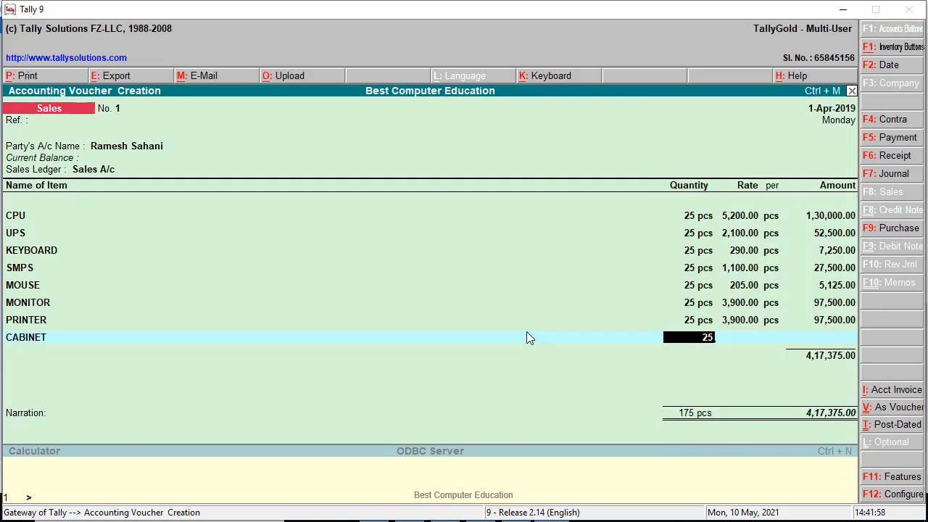
{"action": "key", "text": "Return"}
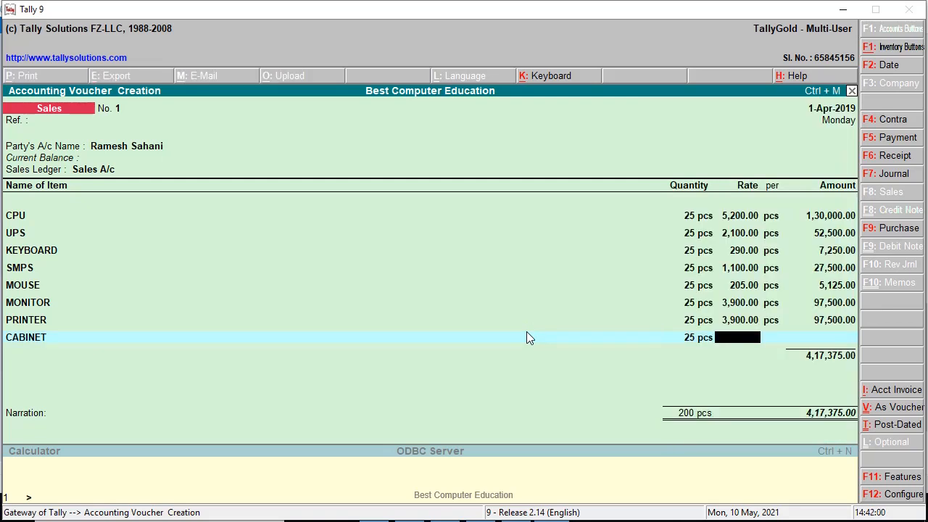
{"action": "key", "text": "alt+Tab"}
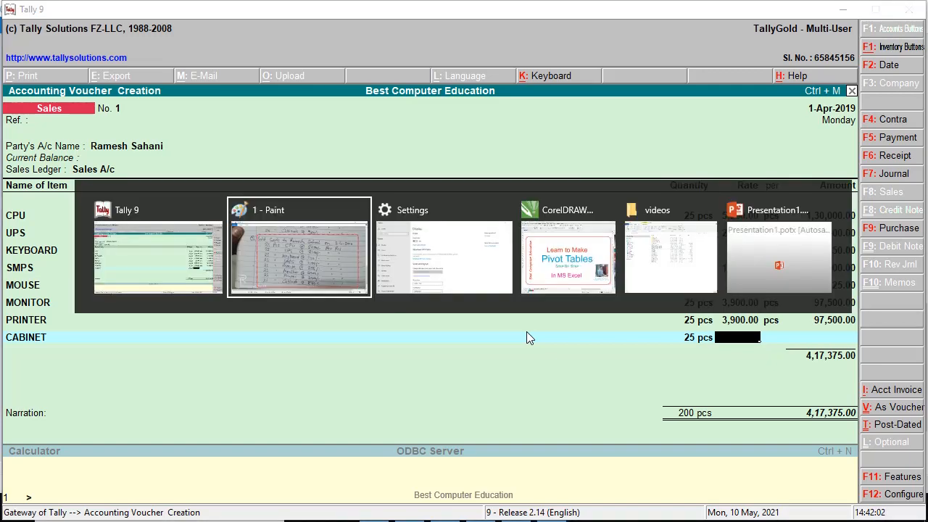
{"action": "key", "text": "alt+Tab"}
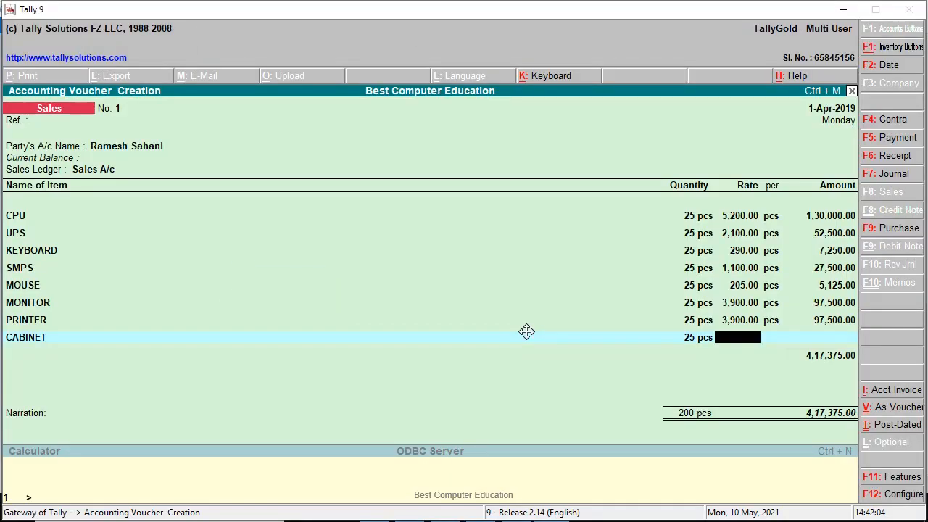
{"action": "type", "text": "880"}
{"action": "key", "text": "Return"}
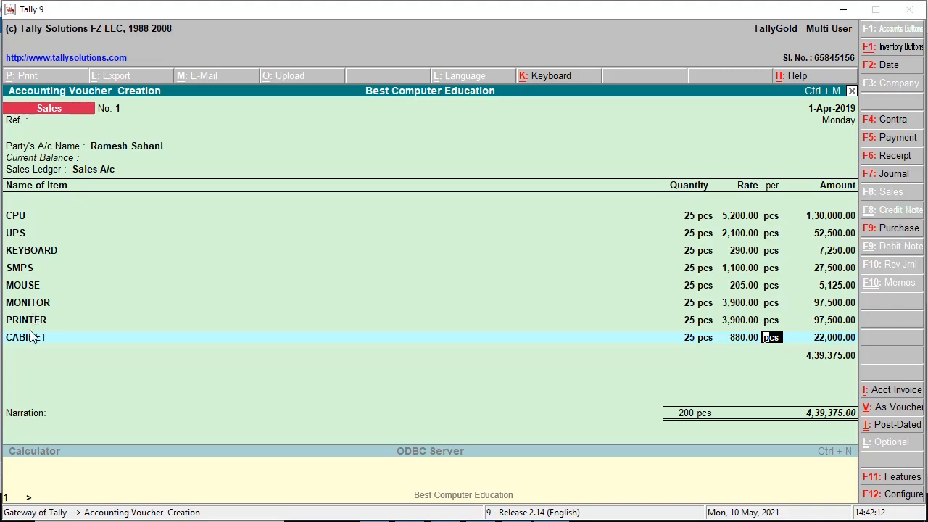
{"action": "key", "text": "alt+Tab"}
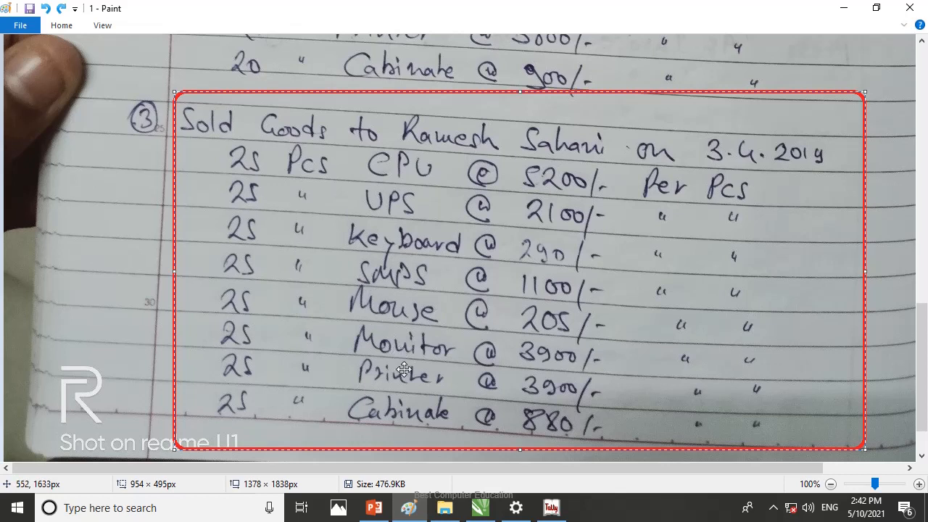
{"action": "key", "text": "alt"}
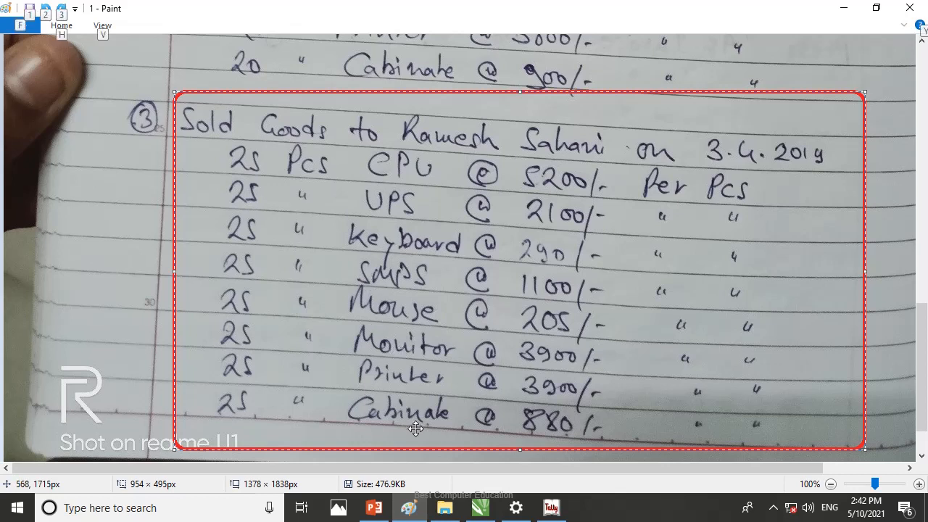
Return to Tally, save the eight-item sales voucher with a blank narration and go back to the Gateway of Tally.
{"action": "key", "text": "alt+Tab"}
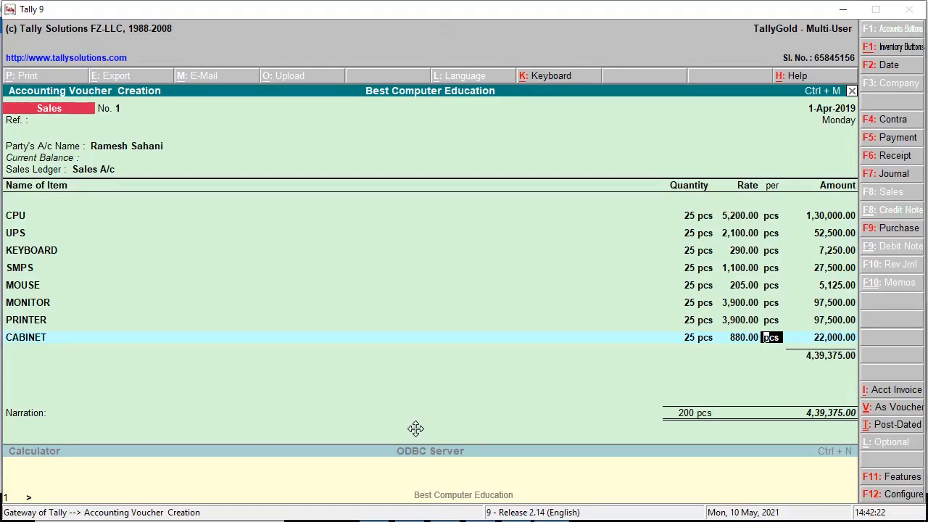
{"action": "key", "text": "Return"}
{"action": "key", "text": "Return"}
{"action": "key", "text": "Return"}
{"action": "key", "text": "Return"}
{"action": "key", "text": "Return"}
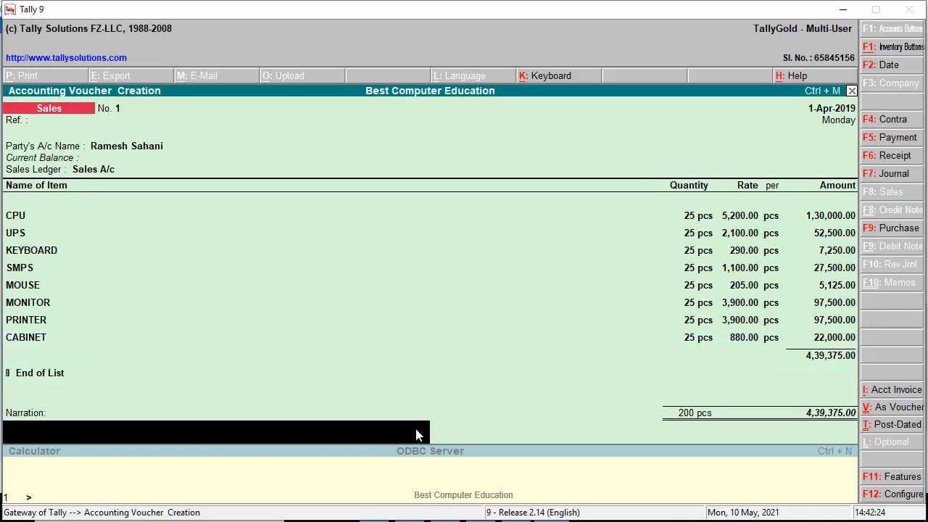
{"action": "key", "text": "Return"}
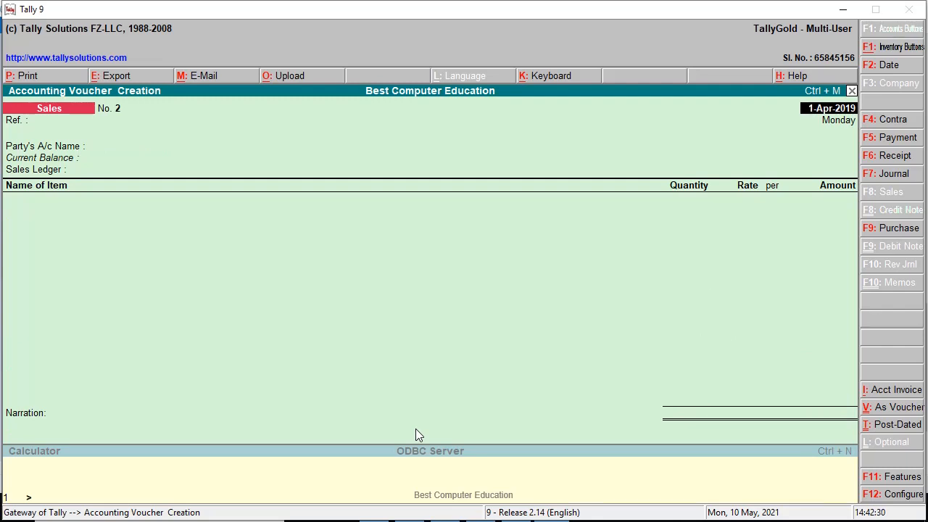
{"action": "key", "text": "Escape"}
{"action": "key", "text": "Return"}
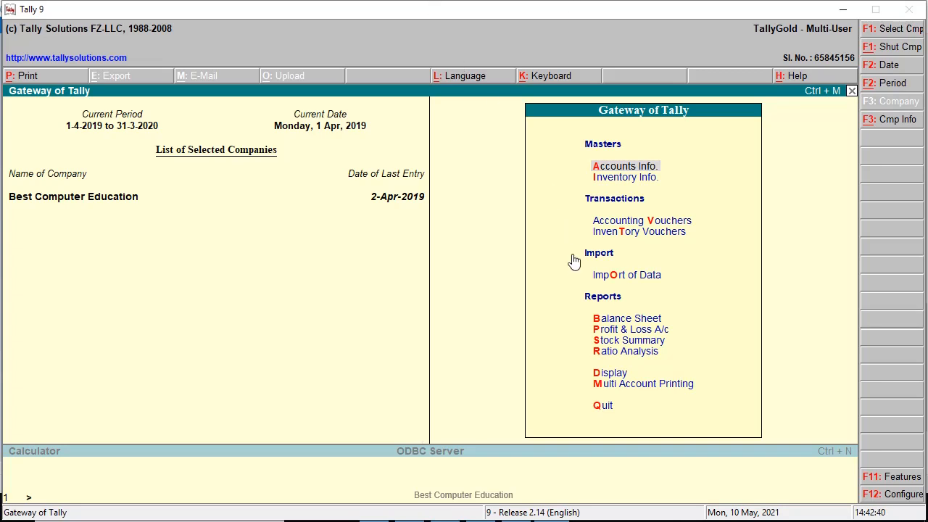
Open the Stock Summary and check its closing quantities against the purchased and sold quantities in the Paint notes.
{"action": "left_click", "coordinate": [621, 341]}
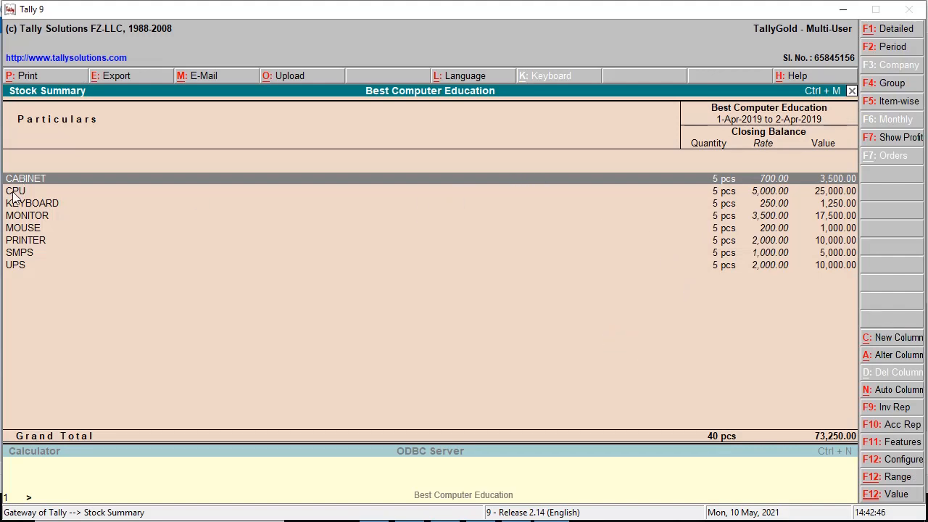
{"action": "key", "text": "alt+Tab"}
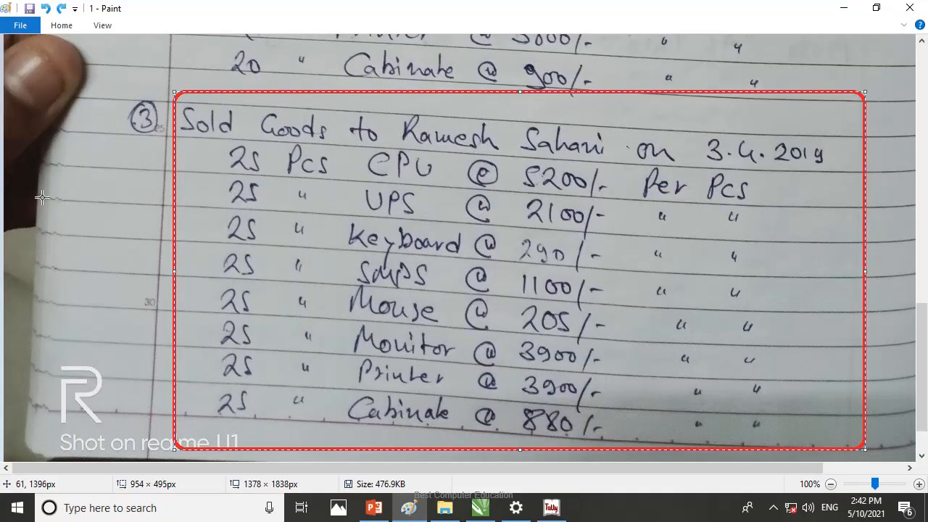
{"action": "scroll", "coordinate": [37, 193], "scroll_direction": "up", "scroll_amount": 10}
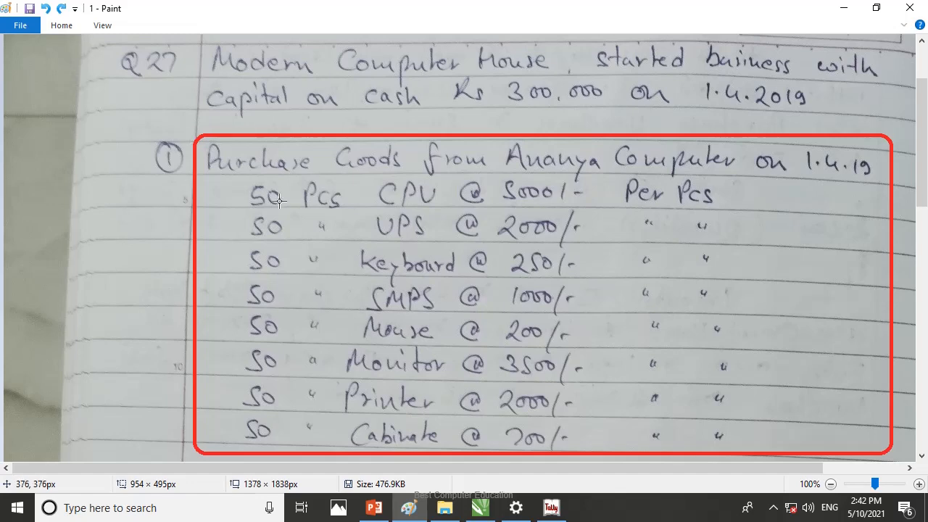
{"action": "scroll", "coordinate": [355, 272], "scroll_direction": "down", "scroll_amount": 5}
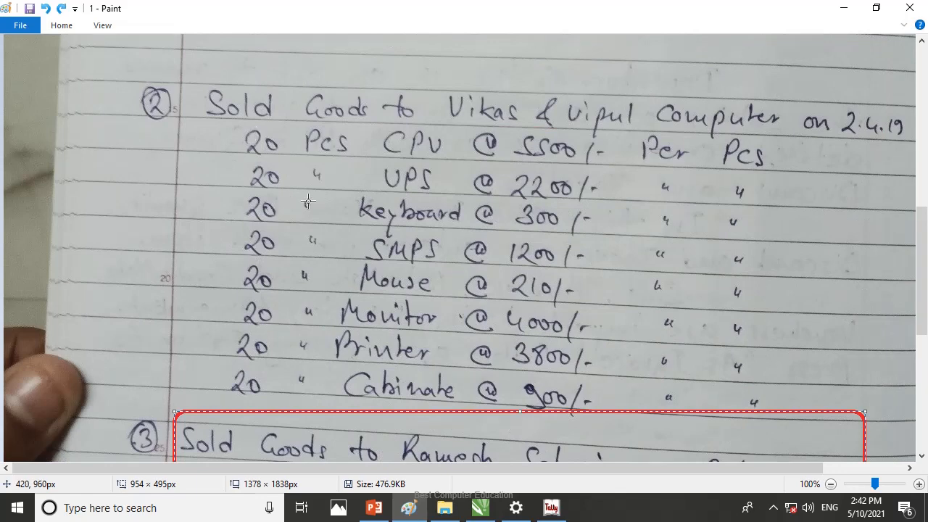
{"action": "scroll", "coordinate": [308, 203], "scroll_direction": "down", "scroll_amount": 5}
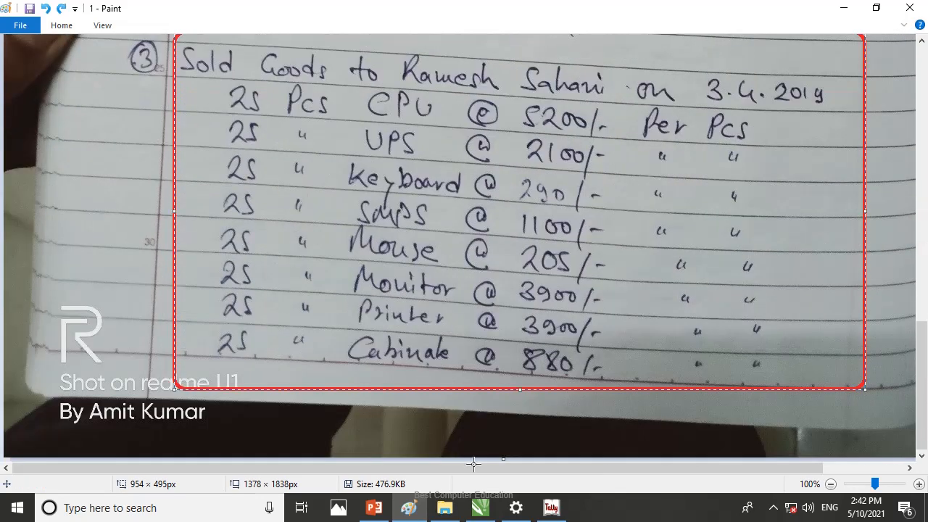
{"action": "left_click", "coordinate": [551, 507]}
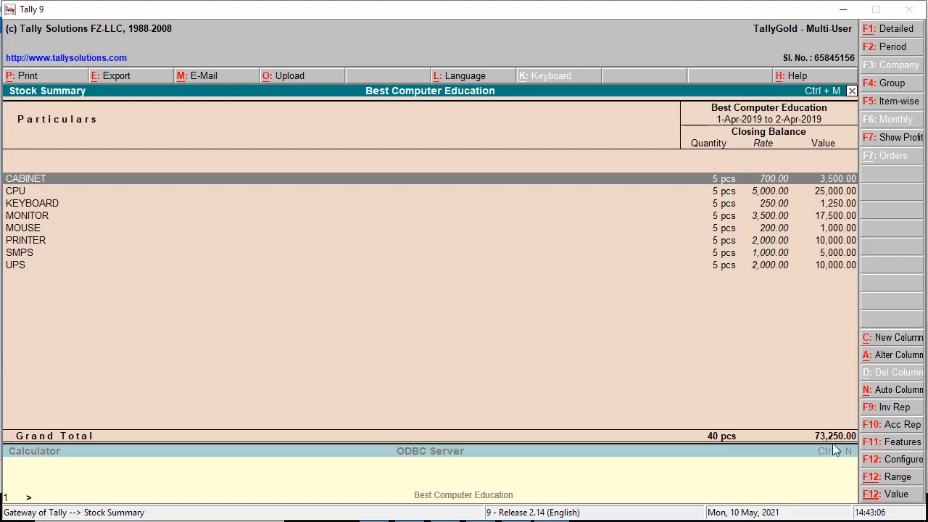
{"action": "key", "text": "alt+Tab"}
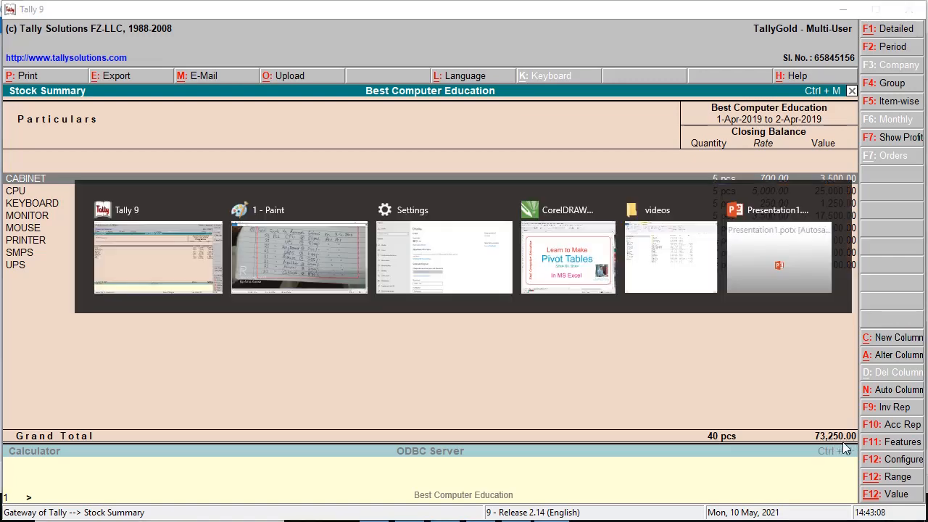
{"action": "key", "text": "alt+Tab"}
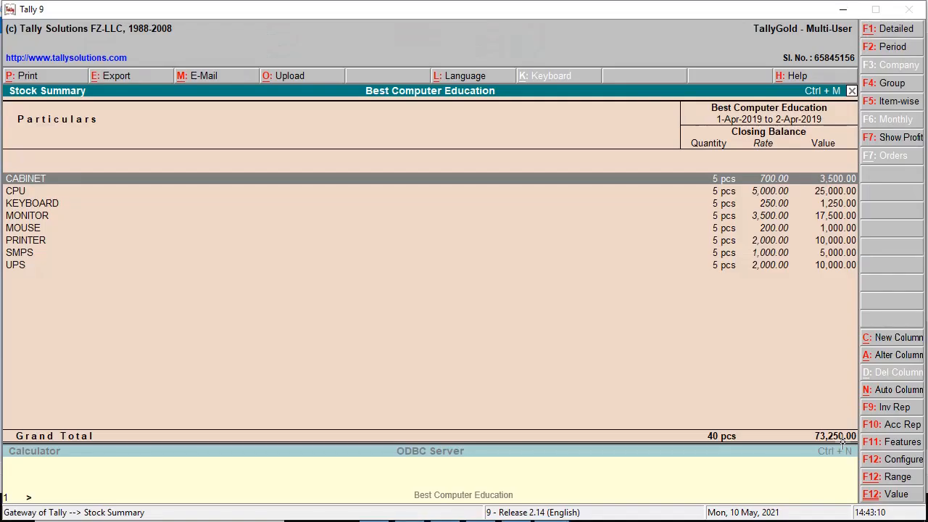
{"action": "left_click", "coordinate": [851, 91]}
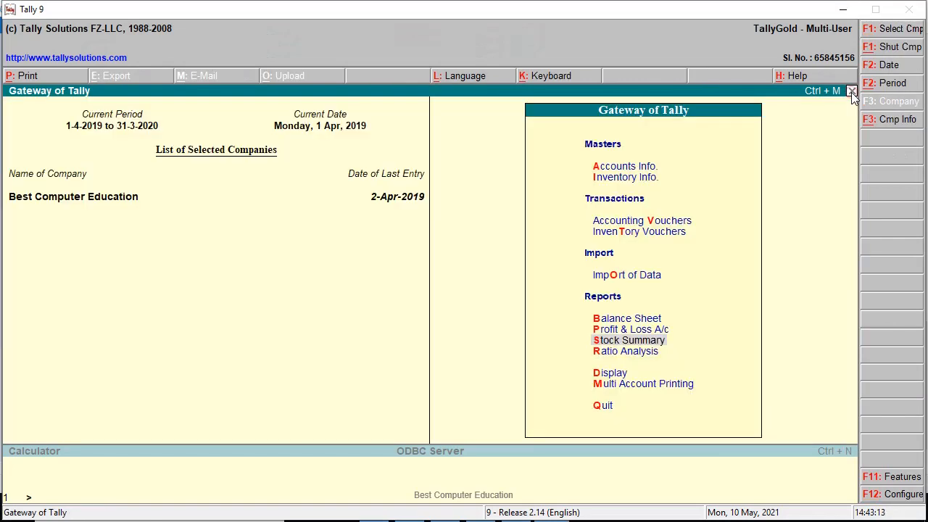
View the Balance Sheet, then open the Profit & Loss A/c and examine the Opening Stock entry.
{"action": "left_click", "coordinate": [614, 320]}
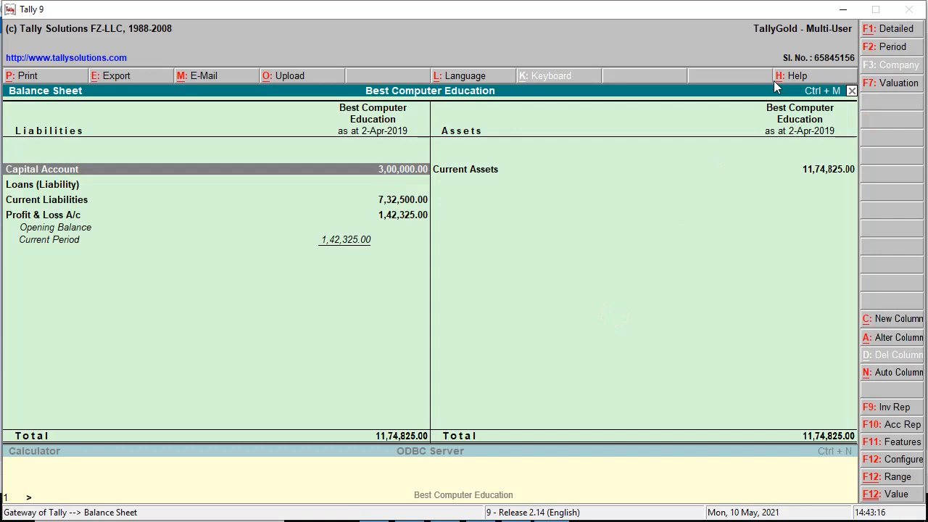
{"action": "left_click", "coordinate": [851, 91]}
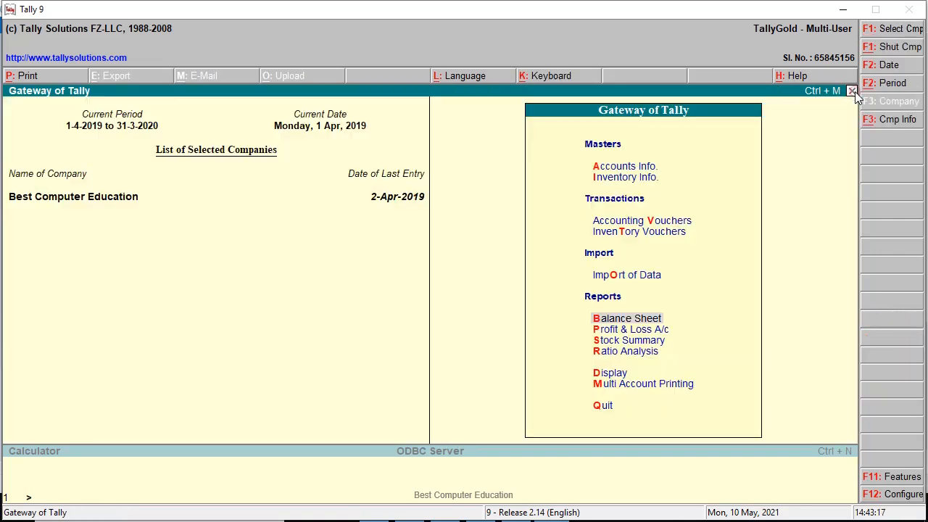
{"action": "left_click", "coordinate": [628, 329]}
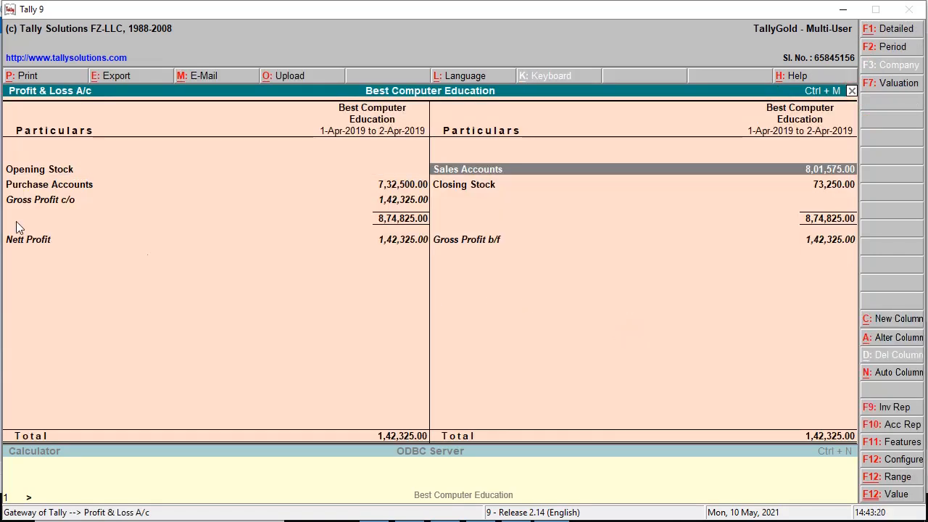
{"action": "left_click", "coordinate": [28, 171]}
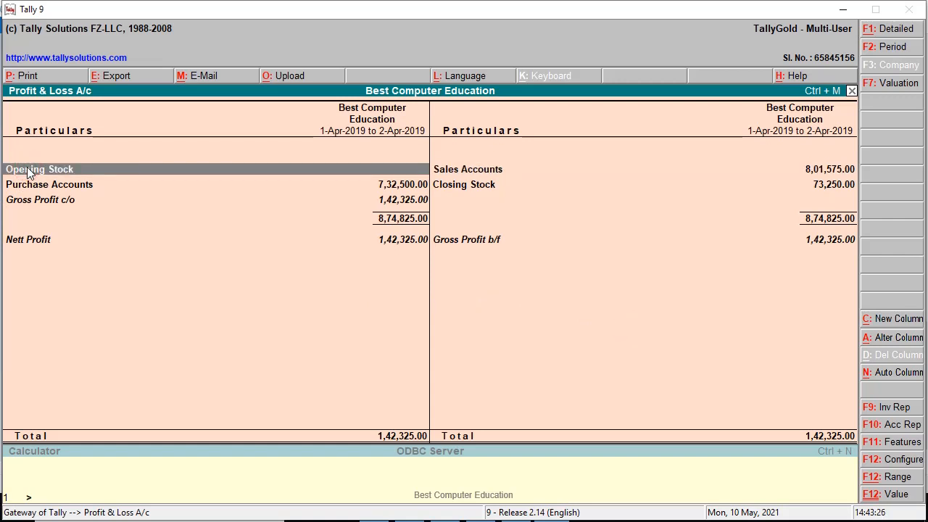
Drill down from Purchase Accounts to the Ananya Computer purchase voucher, review its items and return to the Profit & Loss A/c.
{"action": "left_click", "coordinate": [36, 185]}
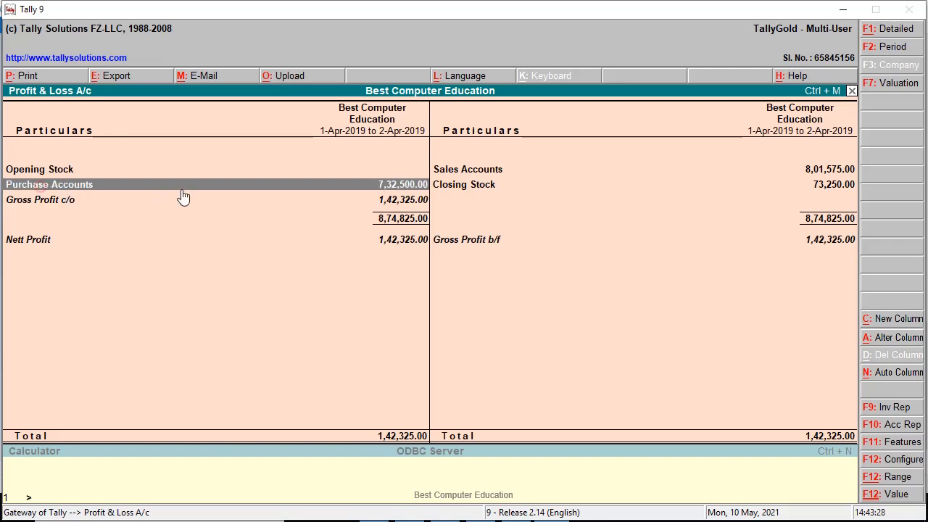
{"action": "left_click", "coordinate": [407, 189]}
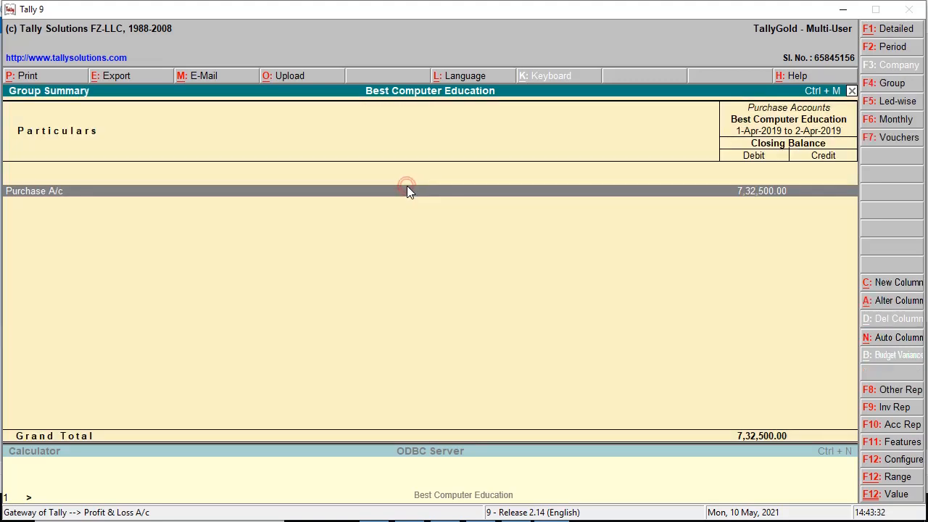
{"action": "left_click", "coordinate": [768, 193]}
{"action": "left_click", "coordinate": [769, 200]}
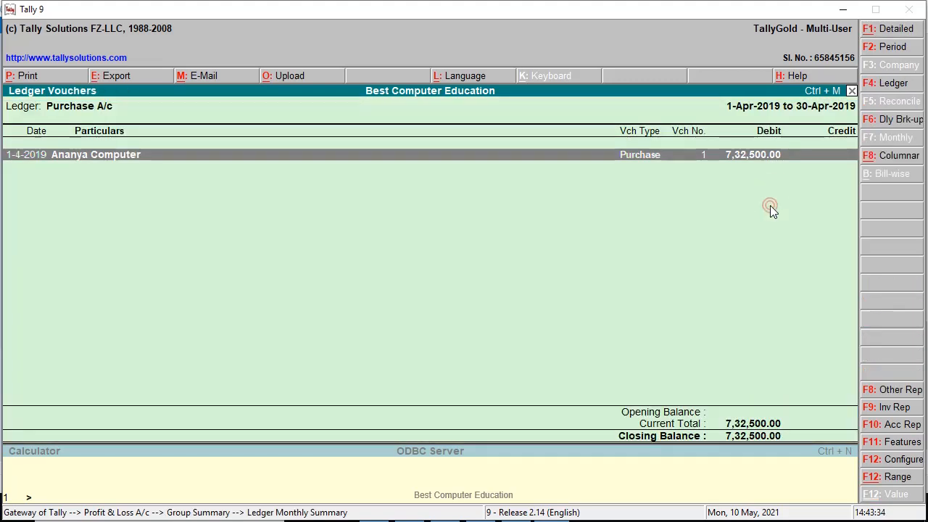
{"action": "left_click", "coordinate": [694, 157]}
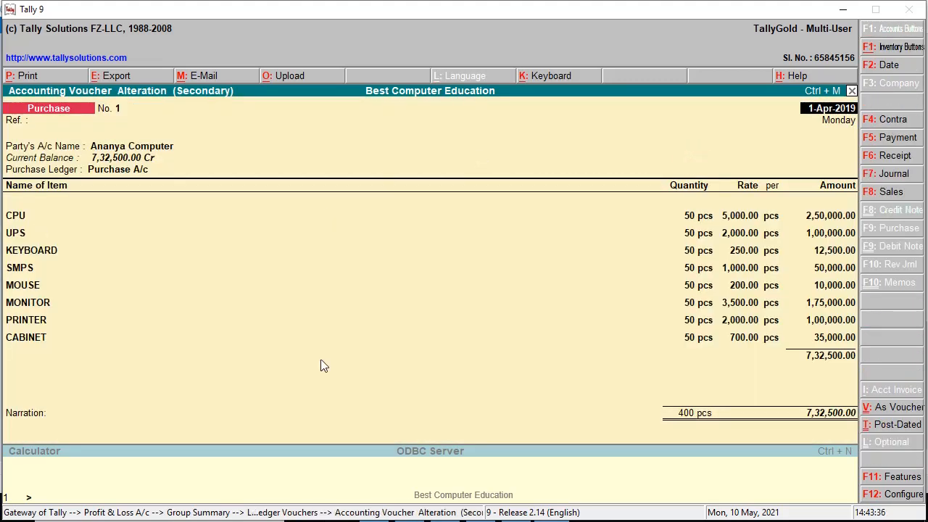
{"action": "left_click", "coordinate": [851, 92]}
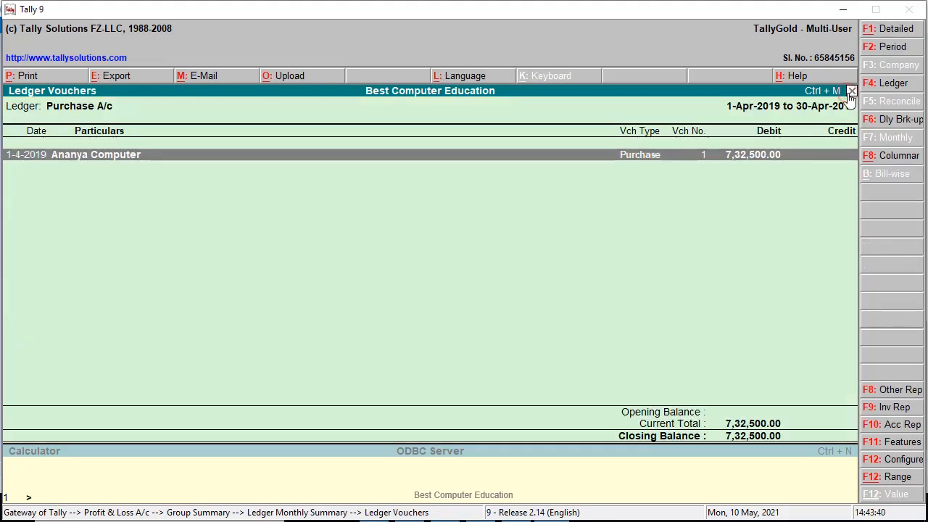
{"action": "left_click", "coordinate": [851, 93]}
{"action": "left_click", "coordinate": [850, 92]}
{"action": "left_click", "coordinate": [851, 92]}
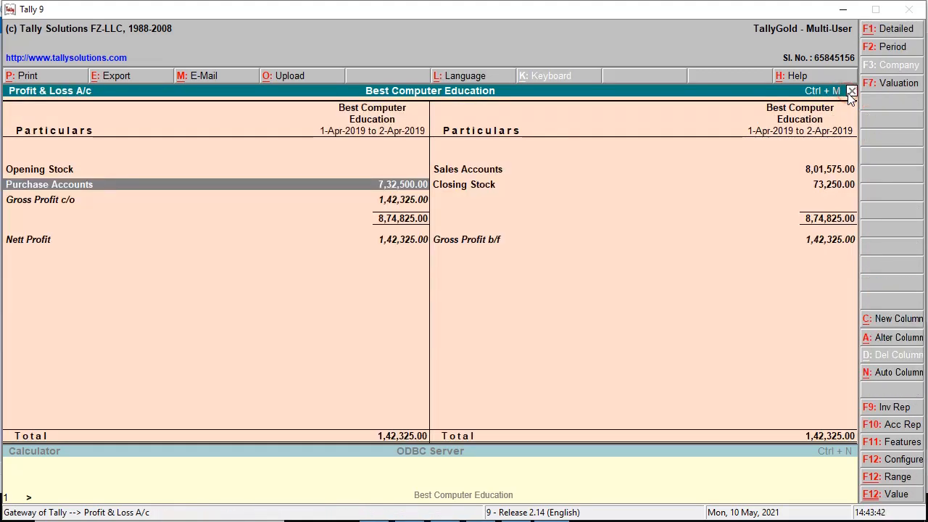
Drill down from Sales Accounts to April's Sales A/c ledger vouchers, review them and return to the Profit & Loss A/c.
{"action": "left_click", "coordinate": [468, 171]}
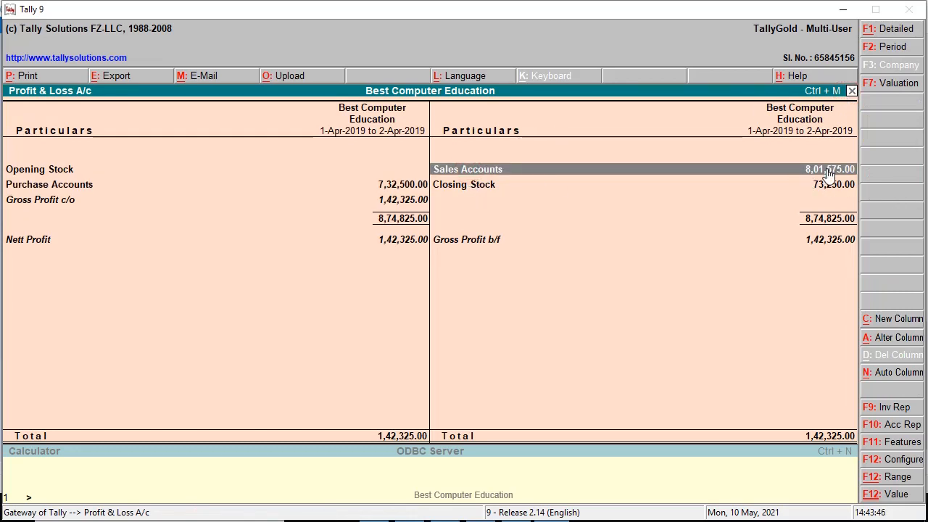
{"action": "left_click", "coordinate": [565, 174]}
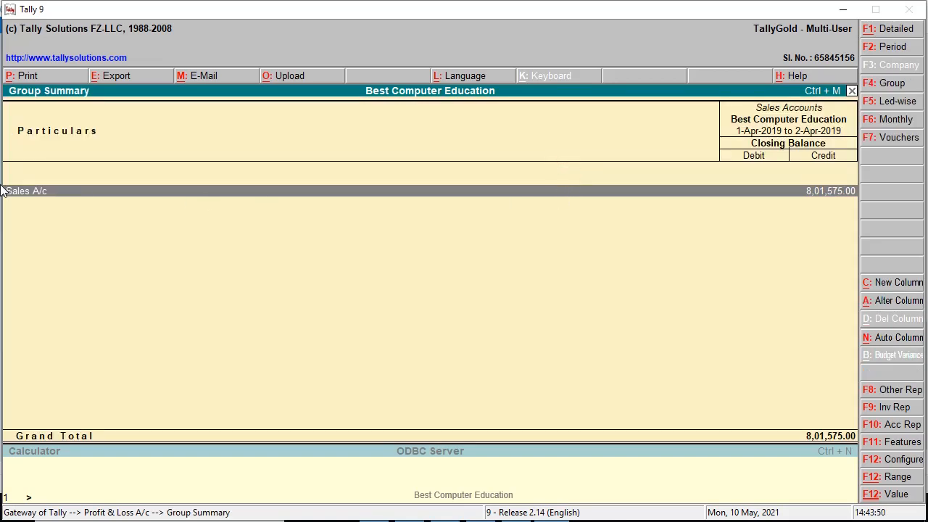
{"action": "left_click", "coordinate": [52, 196]}
{"action": "left_click", "coordinate": [46, 206]}
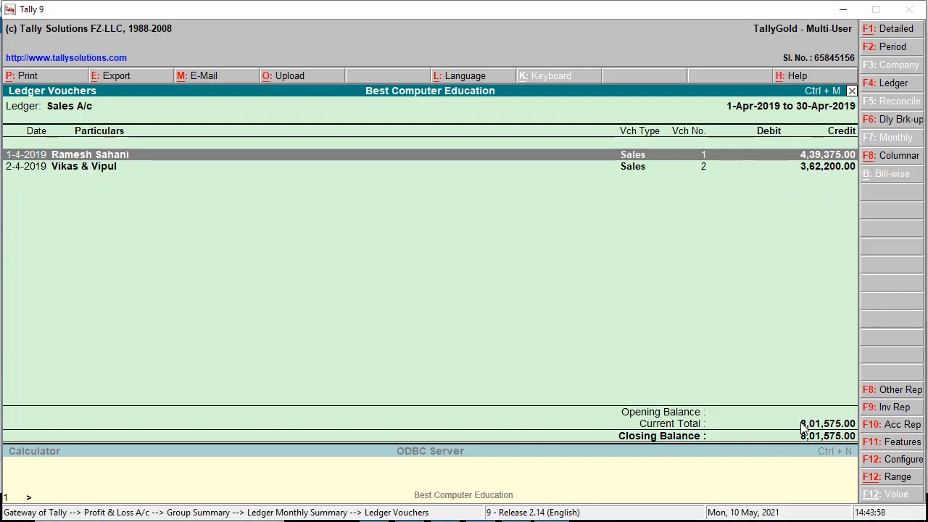
{"action": "left_click", "coordinate": [850, 91]}
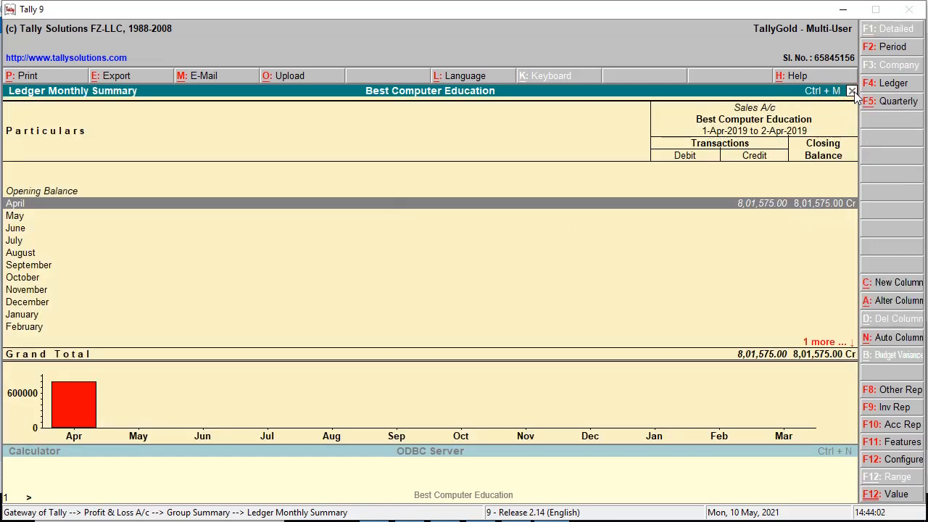
{"action": "left_click", "coordinate": [852, 92]}
{"action": "left_click", "coordinate": [852, 91]}
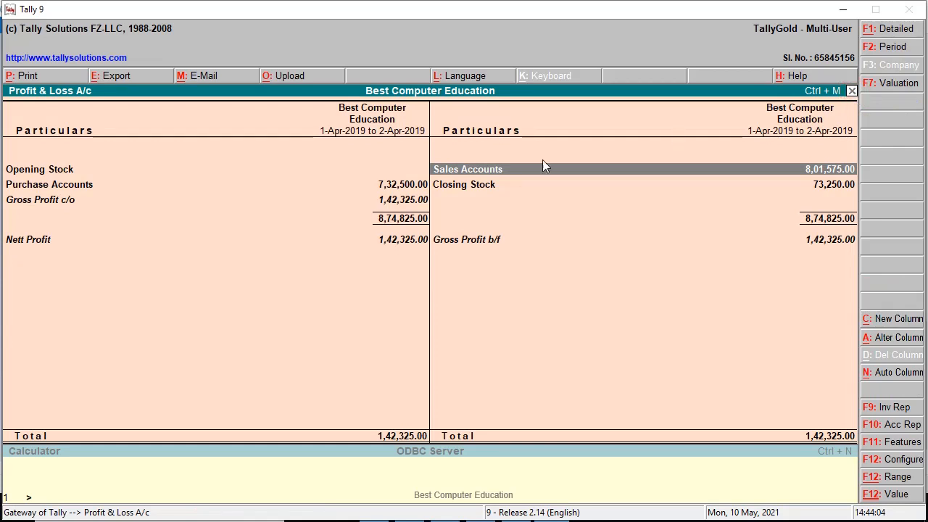
Compare purchases, sales and closing stock, including the closing stock's item breakdown, then examine the gross and nett profit.
{"action": "left_click", "coordinate": [401, 187]}
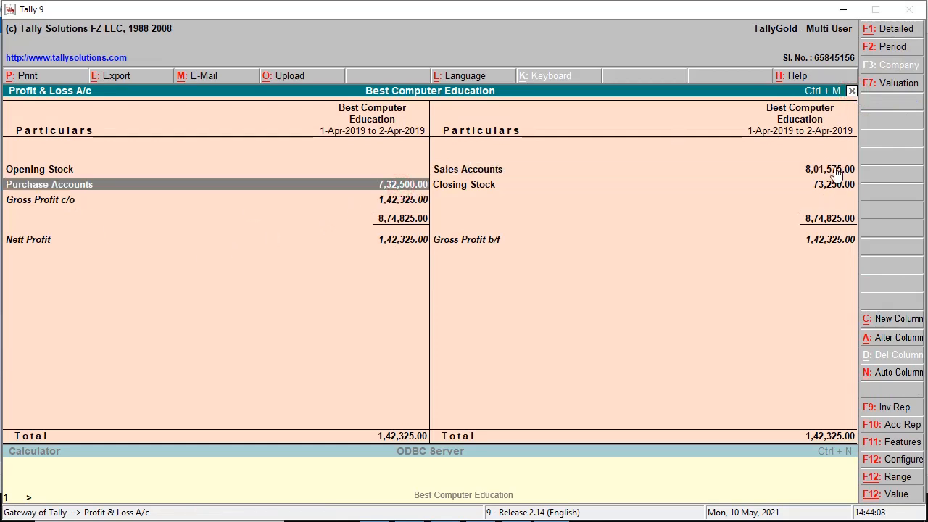
{"action": "left_click", "coordinate": [835, 171]}
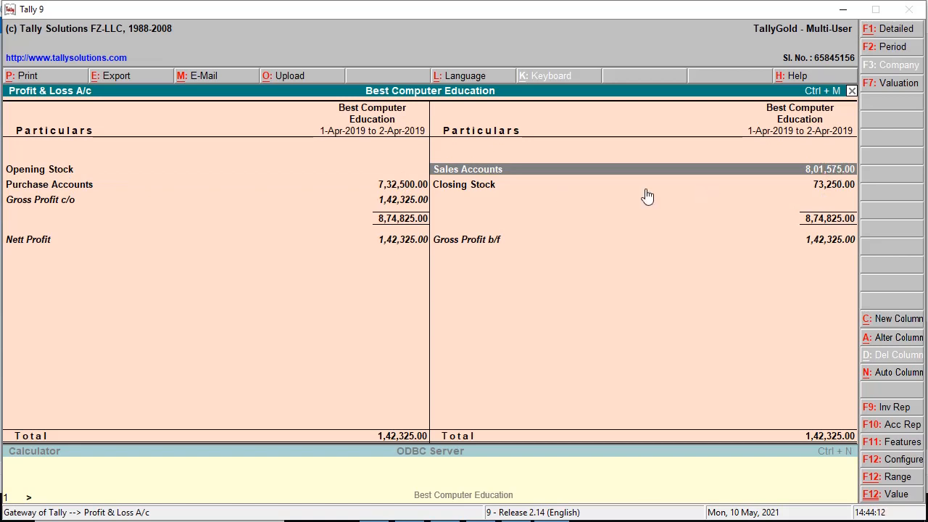
{"action": "left_click", "coordinate": [837, 187]}
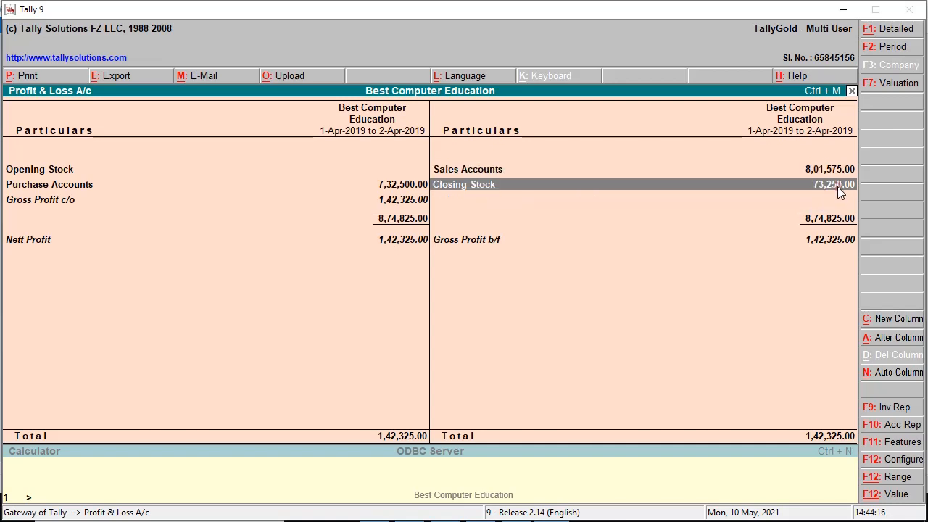
{"action": "left_click", "coordinate": [835, 188]}
{"action": "double_click", "coordinate": [837, 185]}
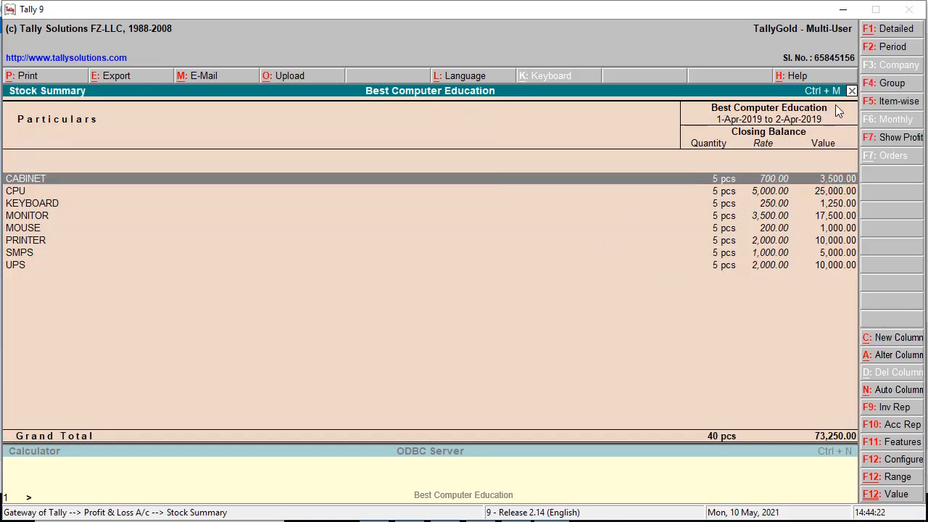
{"action": "left_click", "coordinate": [850, 91]}
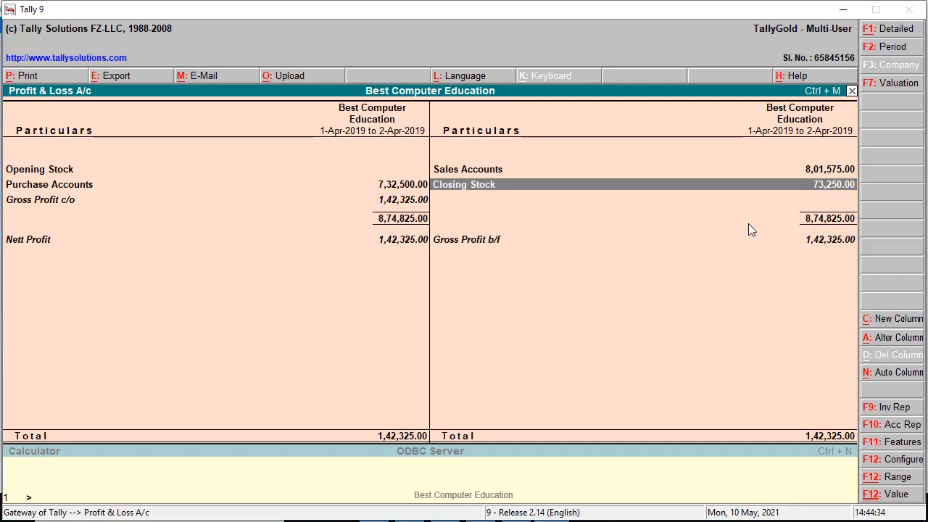
{"action": "left_click", "coordinate": [390, 202]}
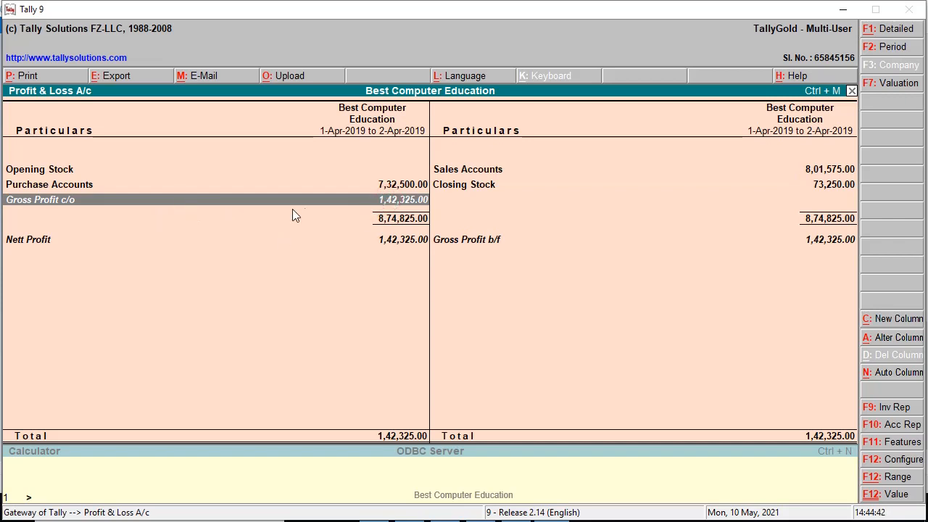
{"action": "left_click", "coordinate": [388, 243]}
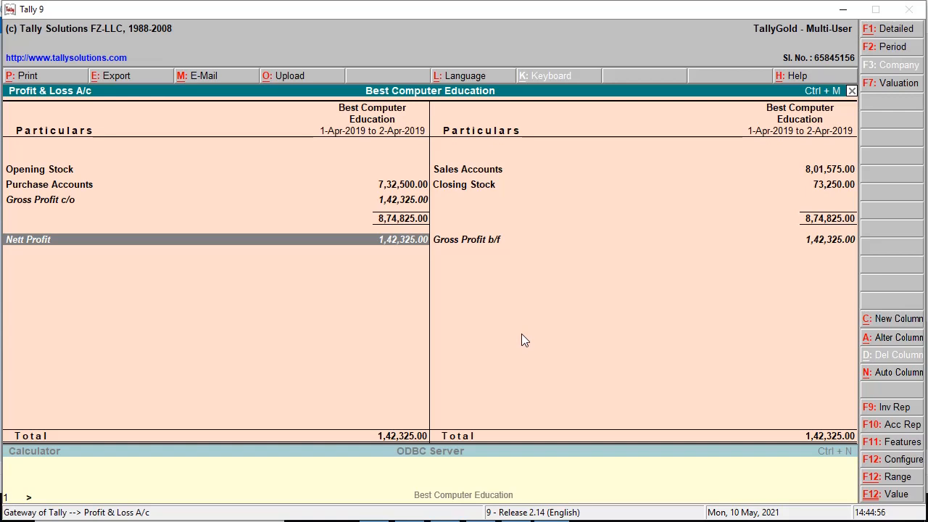
Reopen the Profit & Loss A/c, examine the Nett Profit line and return to the Gateway of Tally.
{"action": "key", "text": "Escape"}
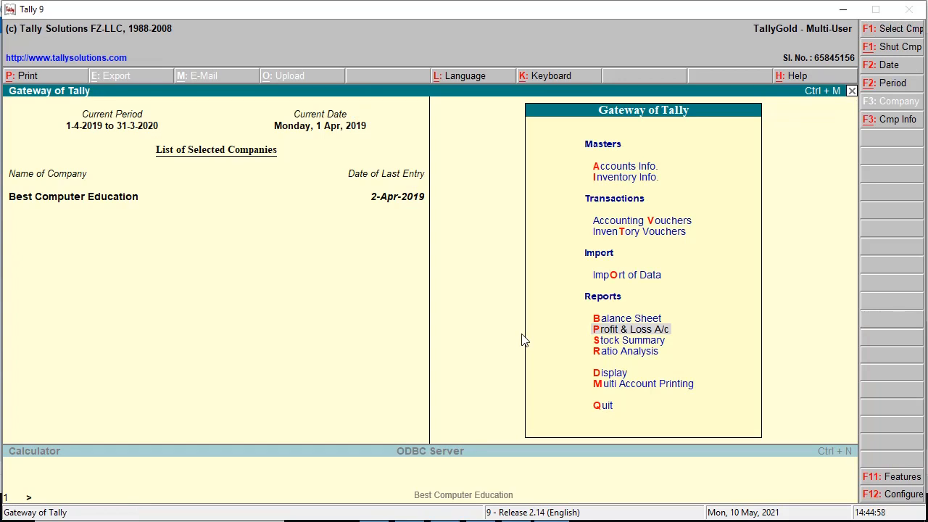
{"action": "left_click", "coordinate": [605, 330]}
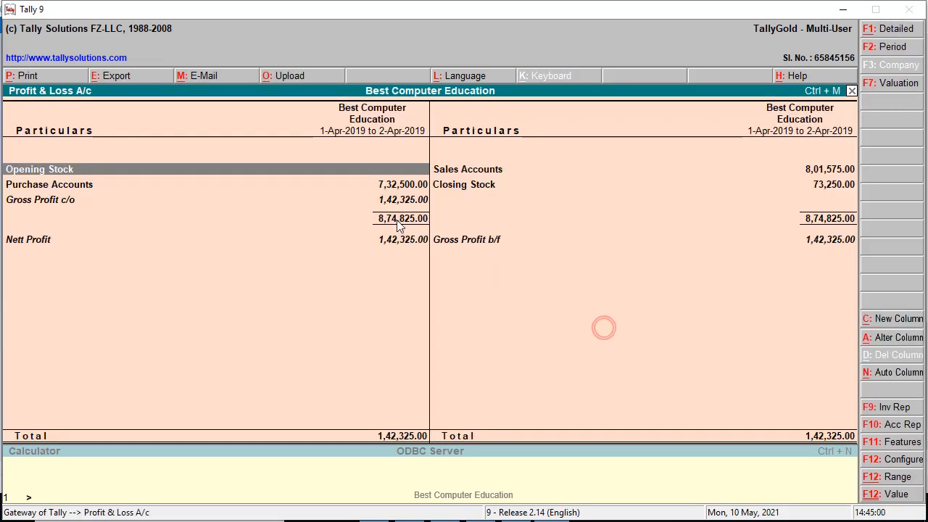
{"action": "left_click", "coordinate": [389, 246]}
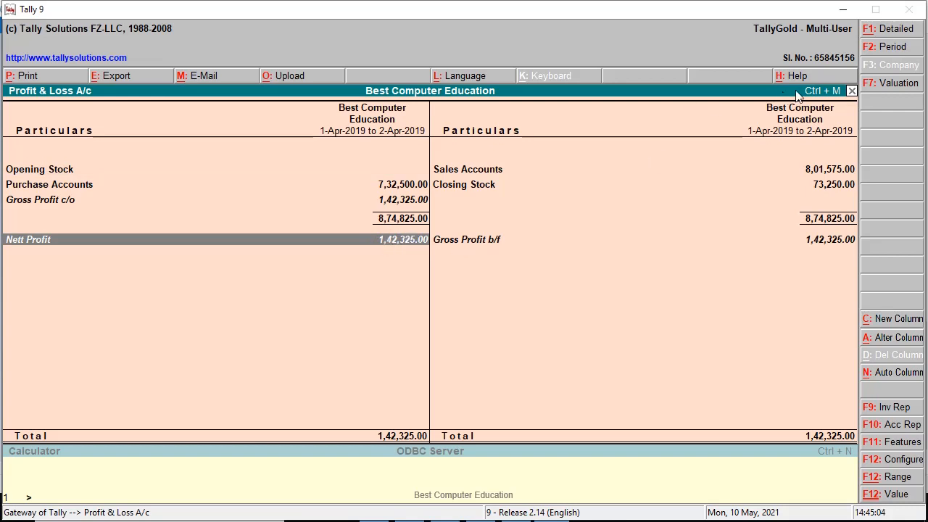
{"action": "left_click", "coordinate": [852, 91]}
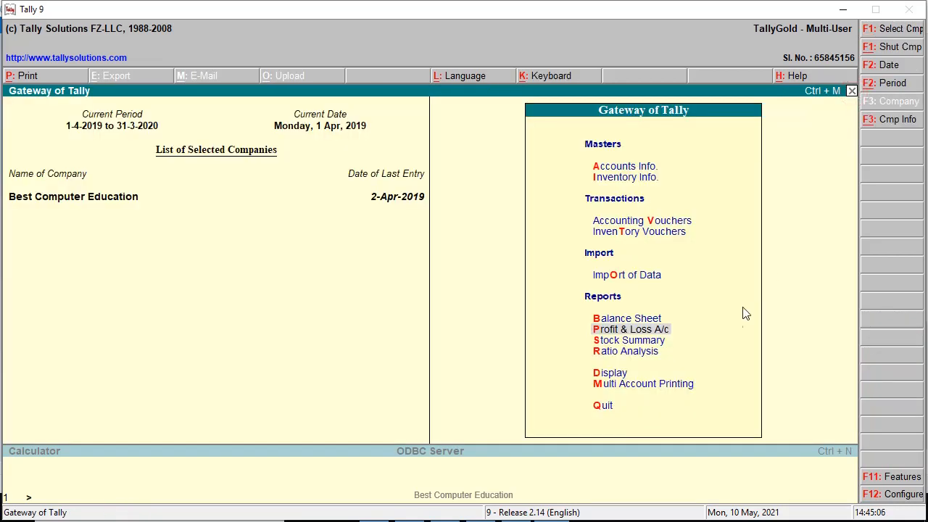
Review the Balance Sheet's liabilities, drill down into Current Assets to examine its groups, and return to the Gateway of Tally.
{"action": "left_click", "coordinate": [620, 319]}
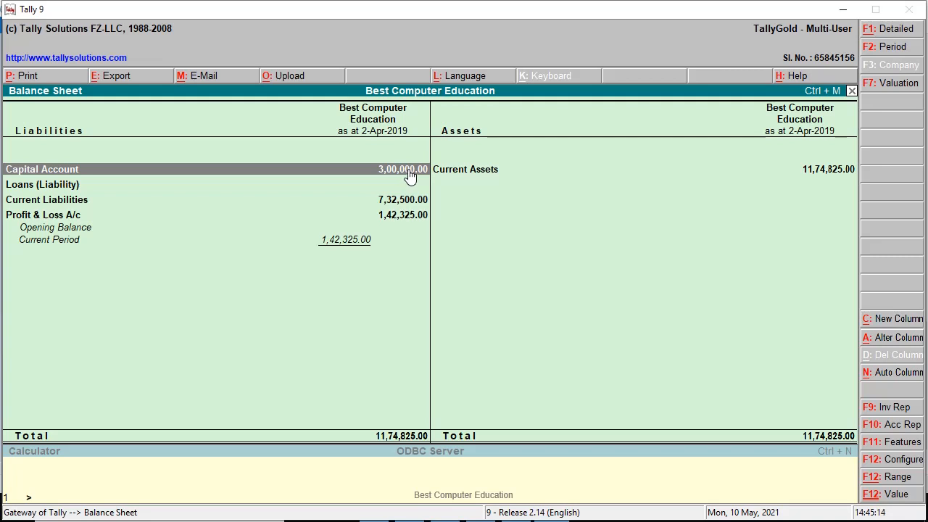
{"action": "left_click", "coordinate": [62, 201]}
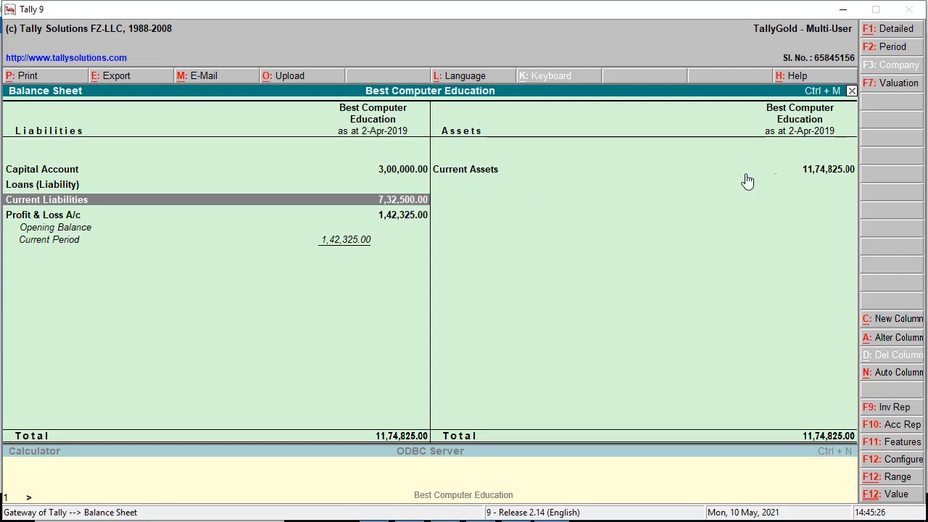
{"action": "left_click", "coordinate": [839, 171]}
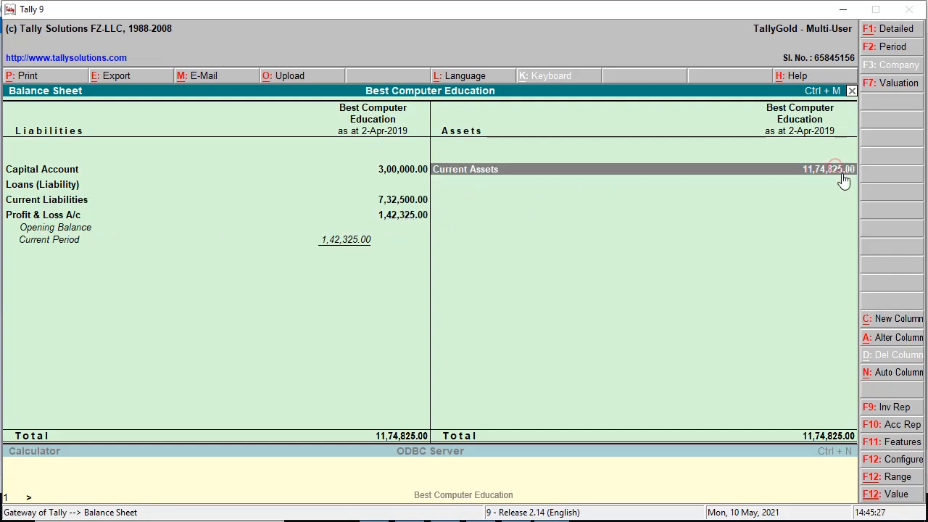
{"action": "double_click", "coordinate": [765, 174]}
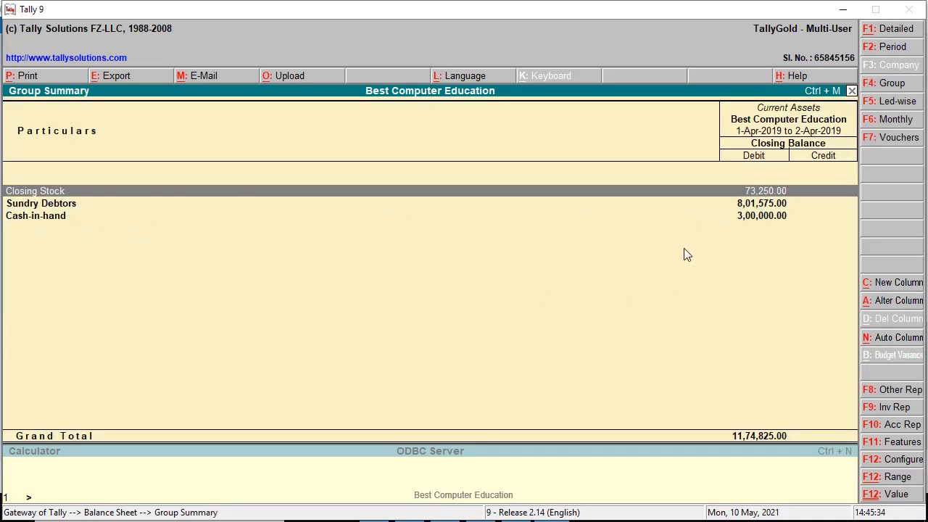
{"action": "left_click", "coordinate": [851, 92]}
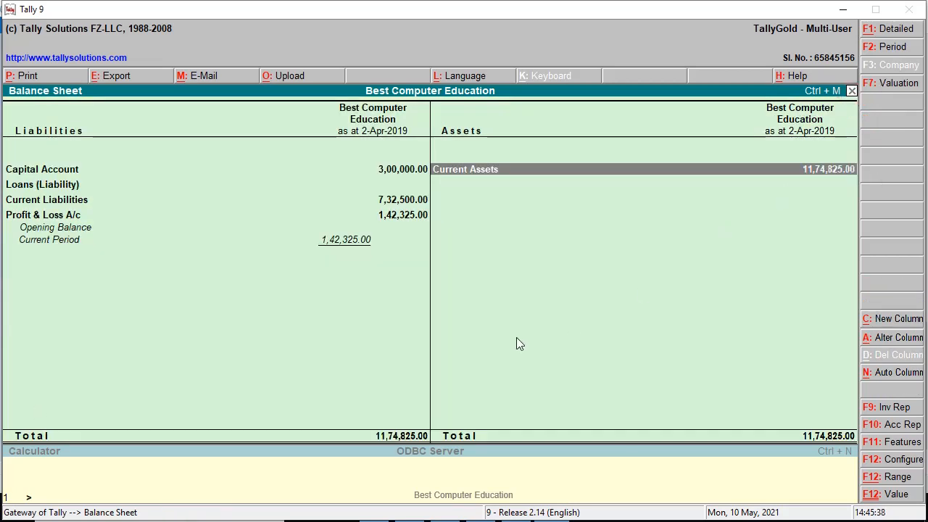
{"action": "left_click", "coordinate": [852, 92]}
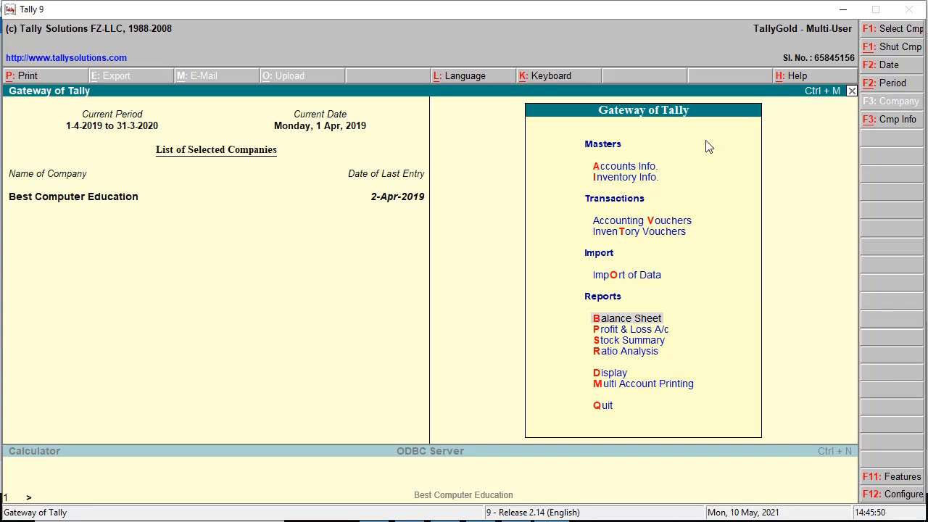
Display multiple ledgers for All Items, review each ledger's parent group and return to the Ledgers options.
{"action": "left_click", "coordinate": [653, 173]}
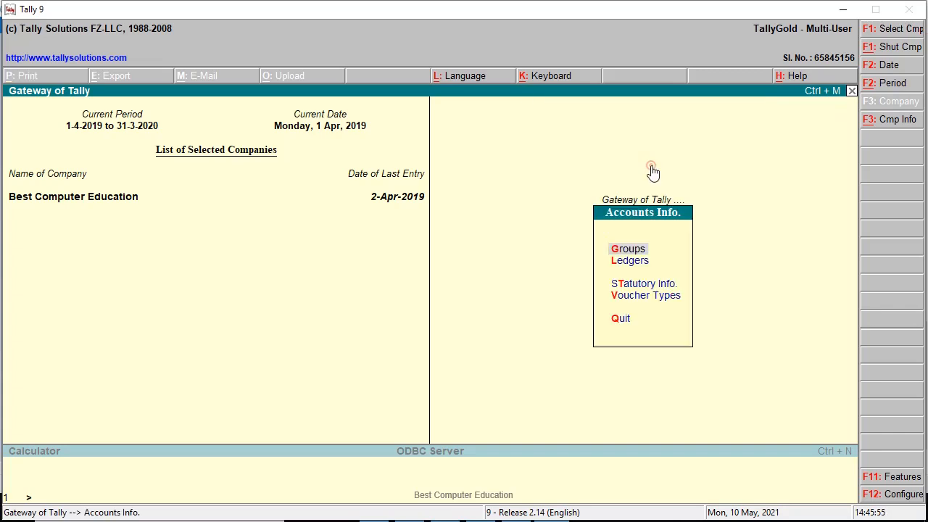
{"action": "left_click", "coordinate": [638, 267]}
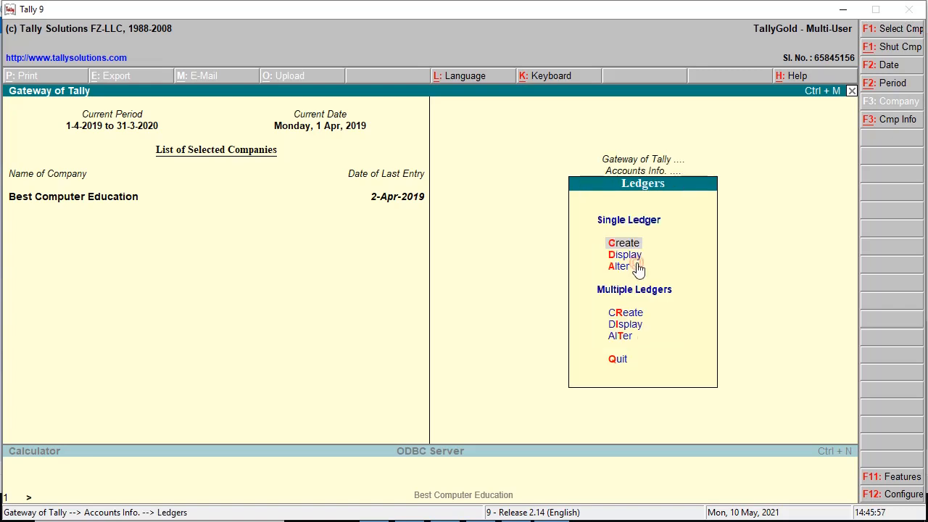
{"action": "left_click", "coordinate": [624, 323]}
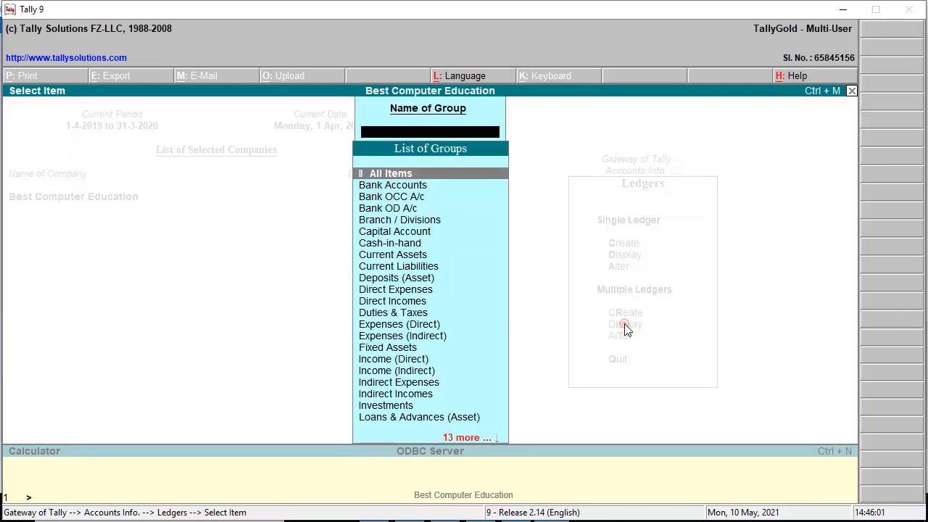
{"action": "left_click", "coordinate": [406, 172]}
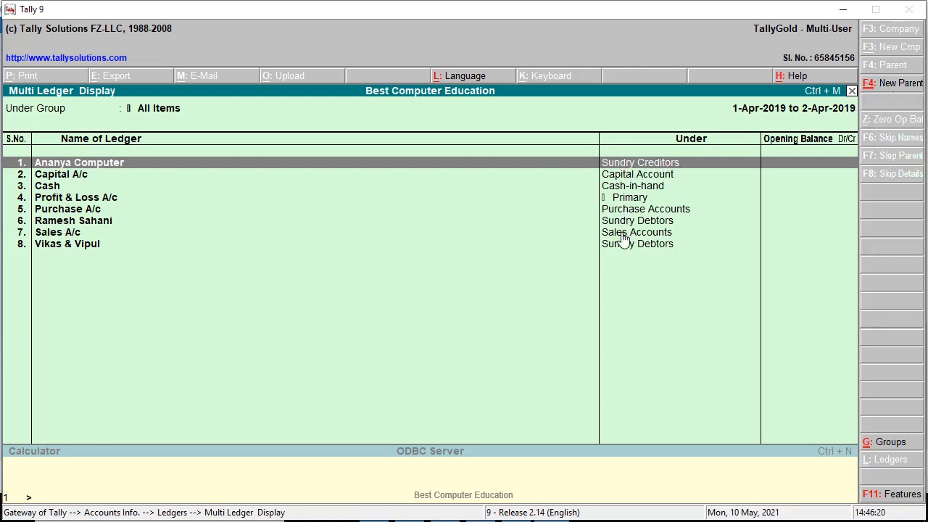
{"action": "left_click", "coordinate": [852, 92]}
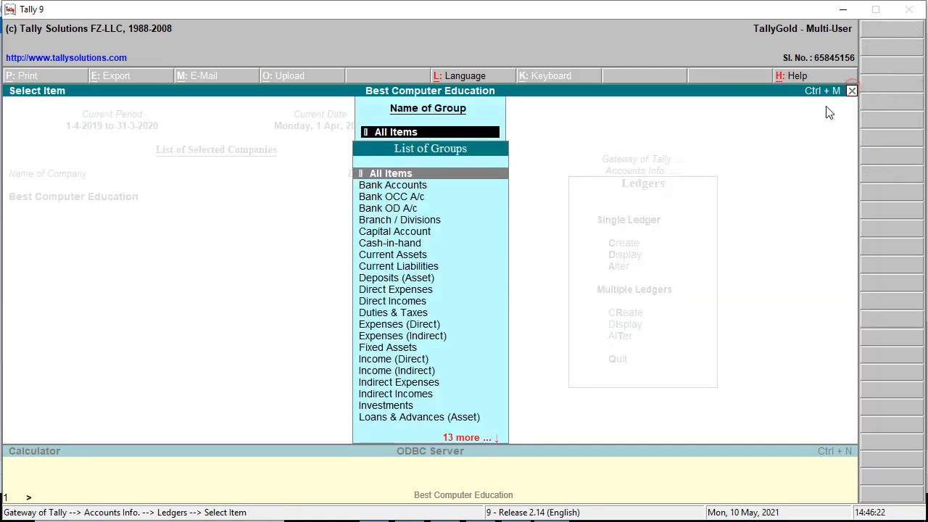
{"action": "left_click", "coordinate": [851, 91]}
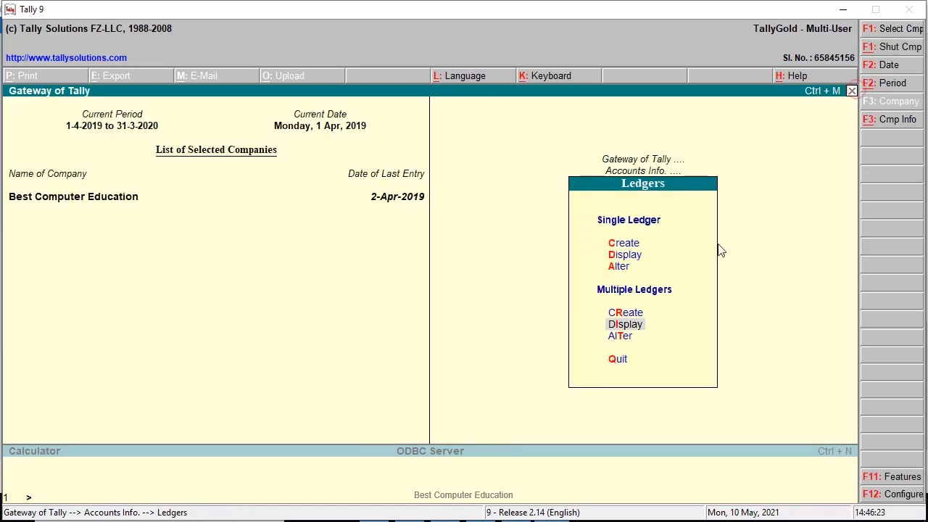
Open multiple ledger alteration for All Items, inspect the sixth ledger's group choices and quit to the Gateway of Tally without changes.
{"action": "left_click", "coordinate": [621, 336]}
{"action": "left_click", "coordinate": [381, 172]}
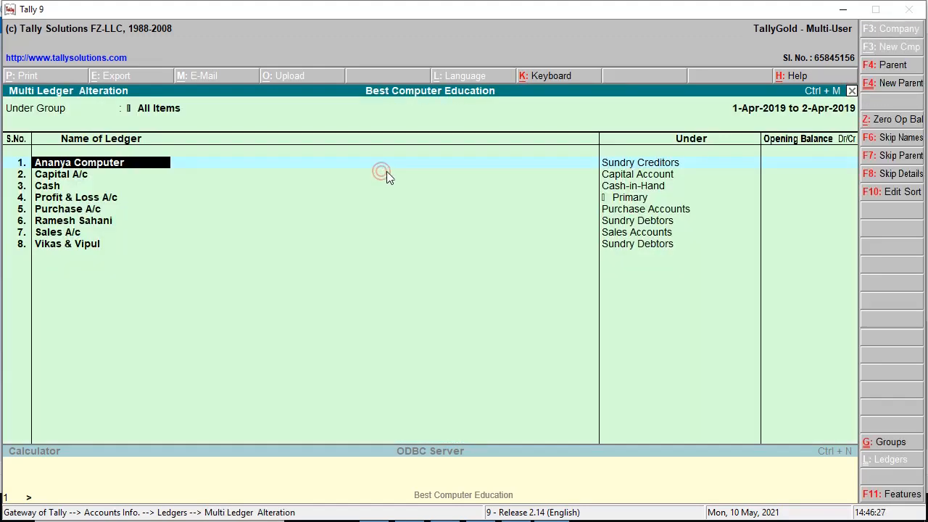
{"action": "left_click", "coordinate": [644, 222]}
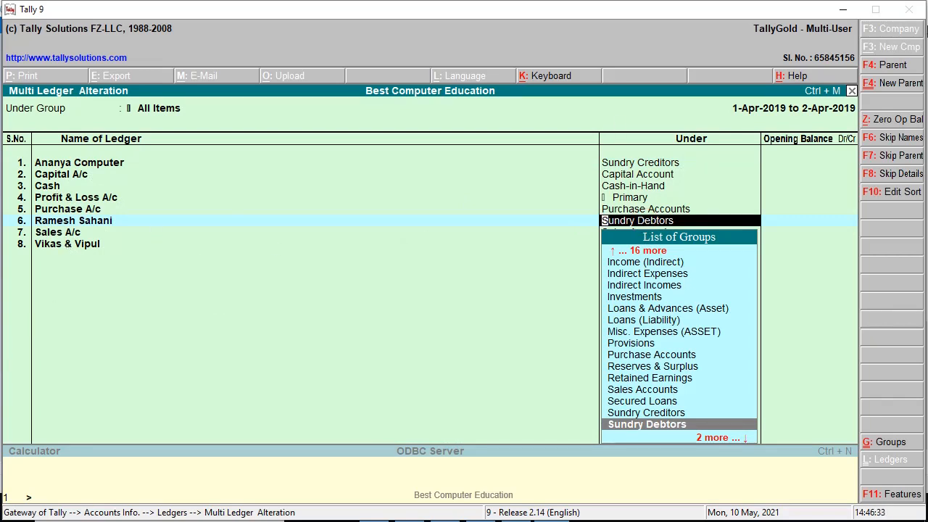
{"action": "left_click", "coordinate": [852, 92]}
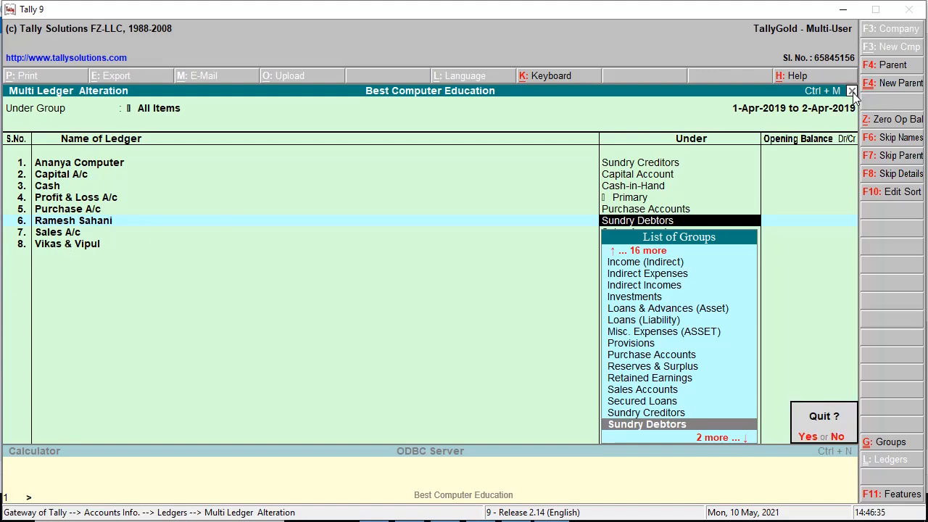
{"action": "key", "text": "y"}
{"action": "left_click", "coordinate": [853, 92]}
{"action": "left_click", "coordinate": [852, 92]}
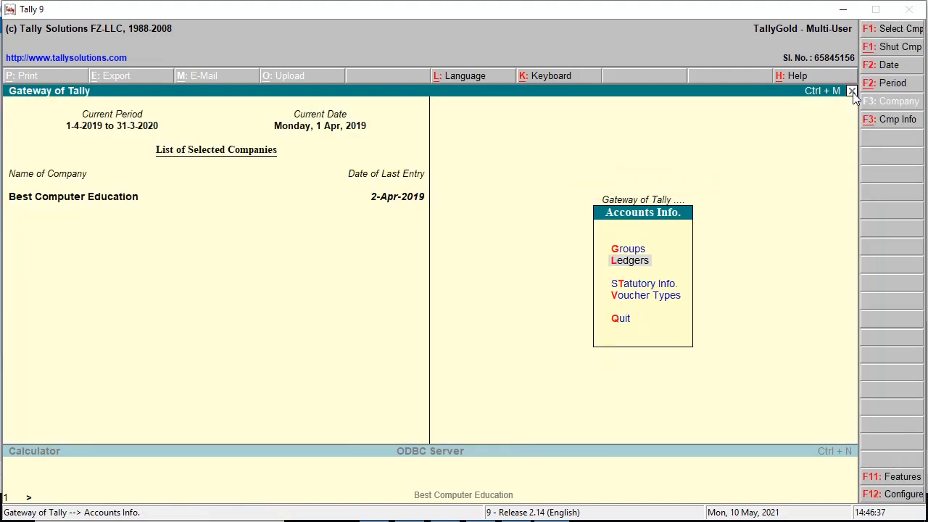
{"action": "left_click", "coordinate": [852, 92]}
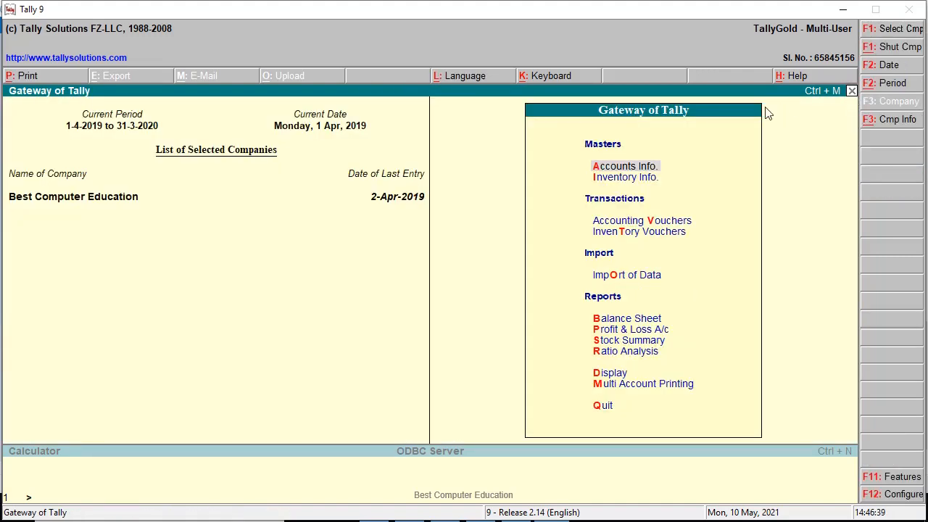
View the single stock item list under Inventory Info. without opening an item, and return to the Stock Items options.
{"action": "left_click", "coordinate": [626, 179]}
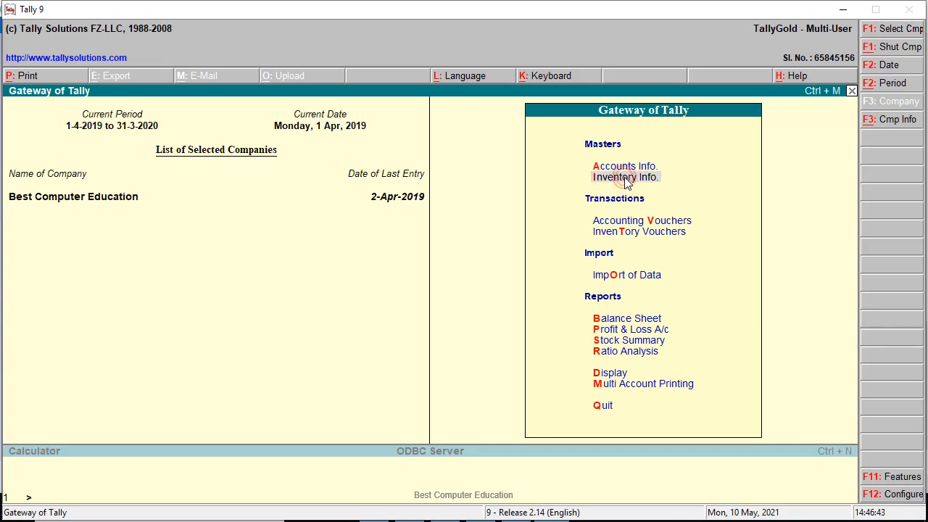
{"action": "left_click", "coordinate": [626, 180]}
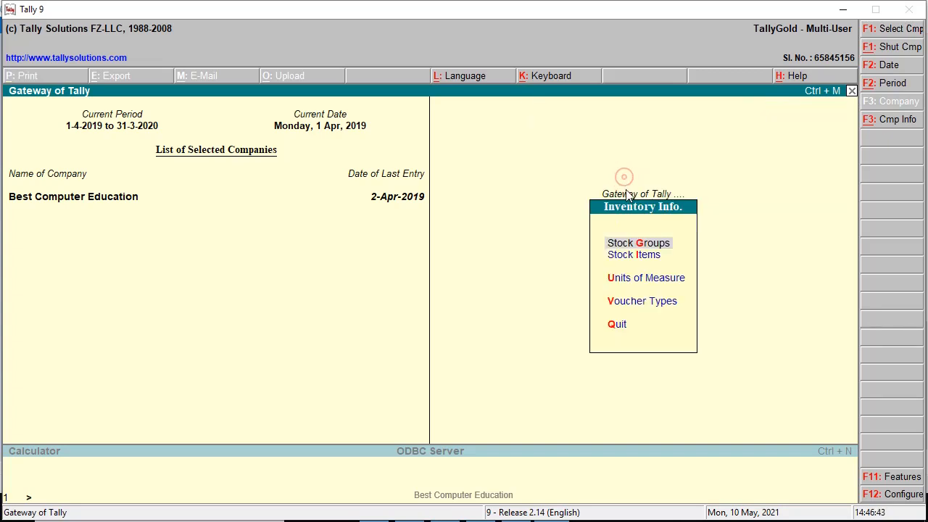
{"action": "double_click", "coordinate": [642, 260]}
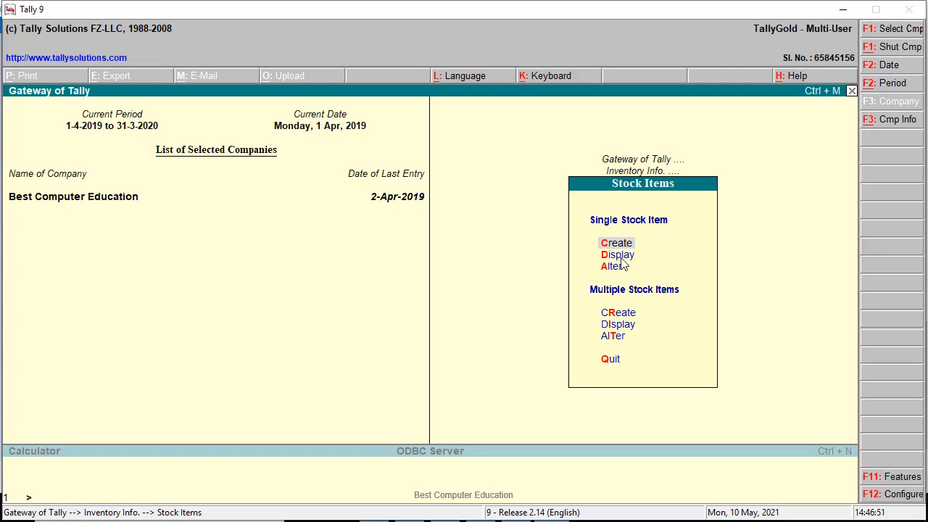
{"action": "double_click", "coordinate": [613, 258]}
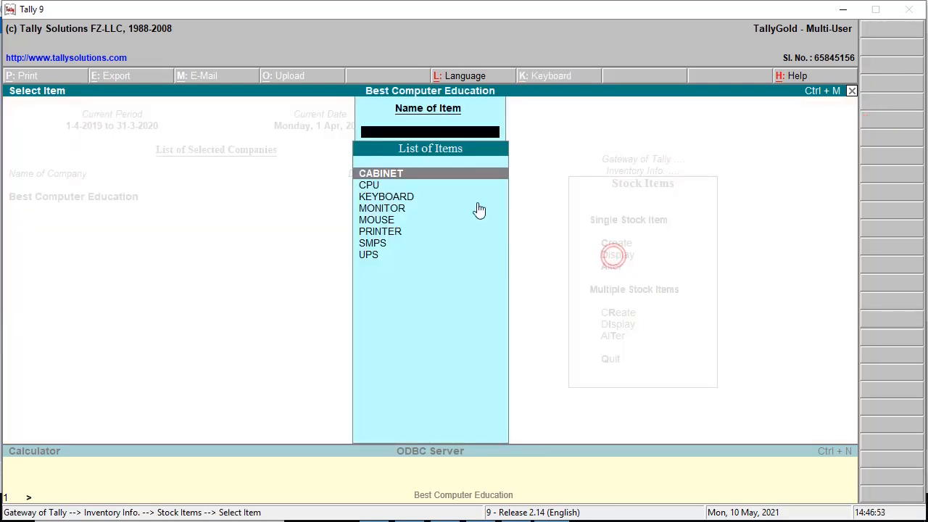
{"action": "left_click", "coordinate": [851, 91]}
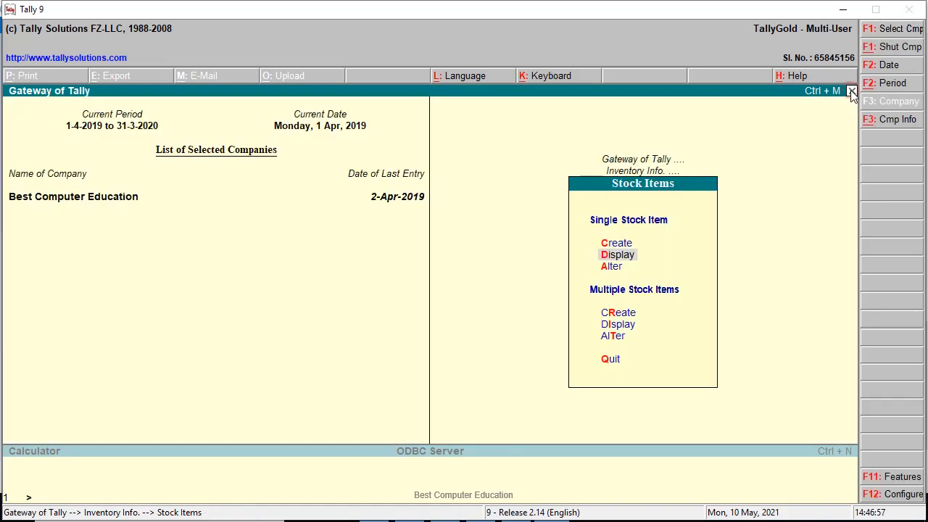
Display multiple stock items for All Items, review their units and opening quantities, and return to the Gateway of Tally.
{"action": "left_click", "coordinate": [622, 327]}
{"action": "left_click", "coordinate": [378, 173]}
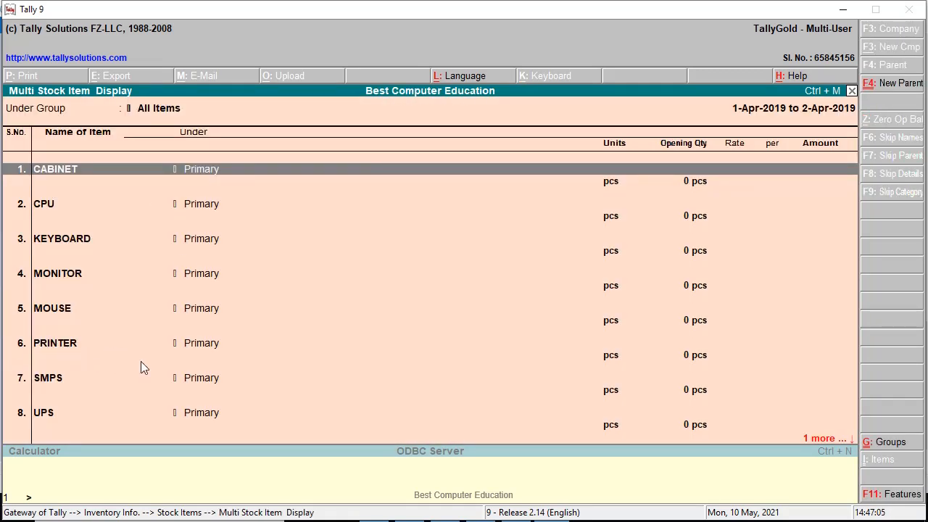
{"action": "left_click", "coordinate": [852, 93]}
{"action": "left_click", "coordinate": [851, 93]}
{"action": "left_click", "coordinate": [852, 93]}
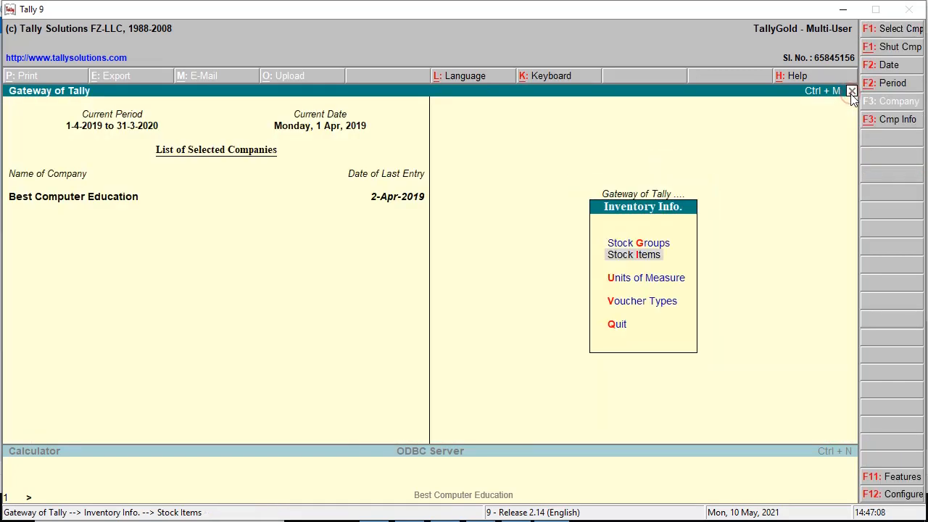
{"action": "left_click", "coordinate": [852, 93]}
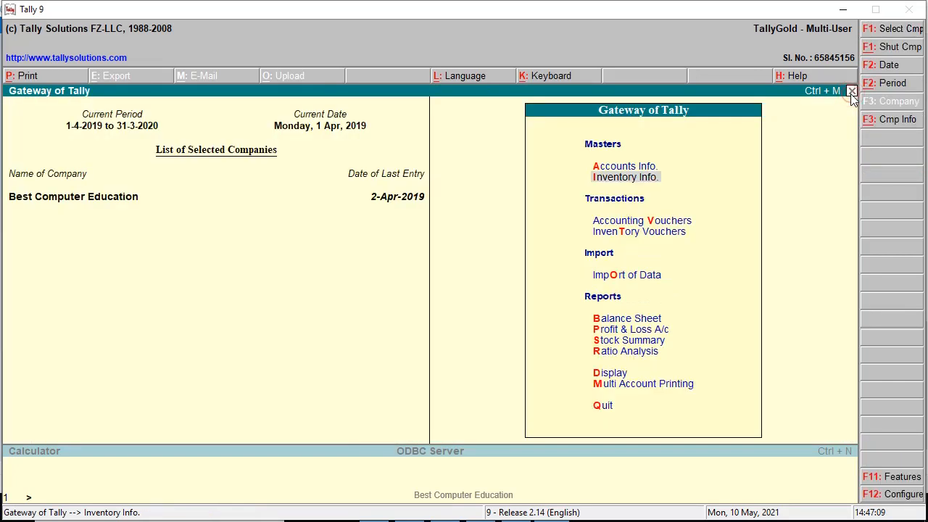
Open Accounting Voucher Creation, look over the available voucher types and leave without recording a voucher.
{"action": "left_click", "coordinate": [650, 226]}
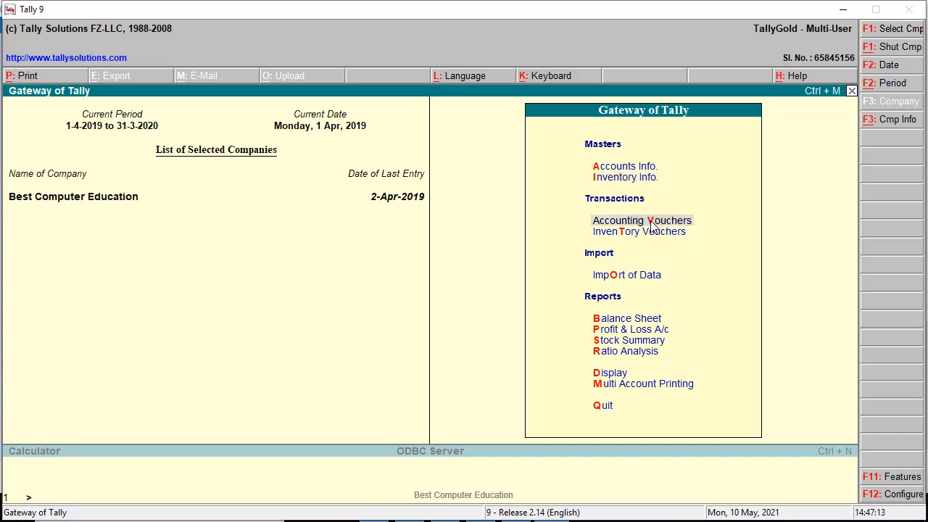
{"action": "left_click", "coordinate": [650, 224]}
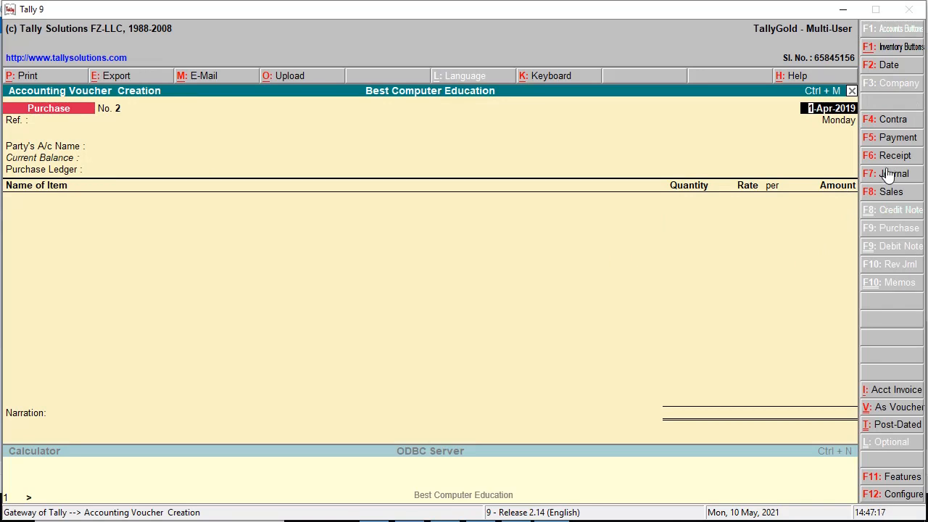
{"action": "left_click", "coordinate": [852, 92]}
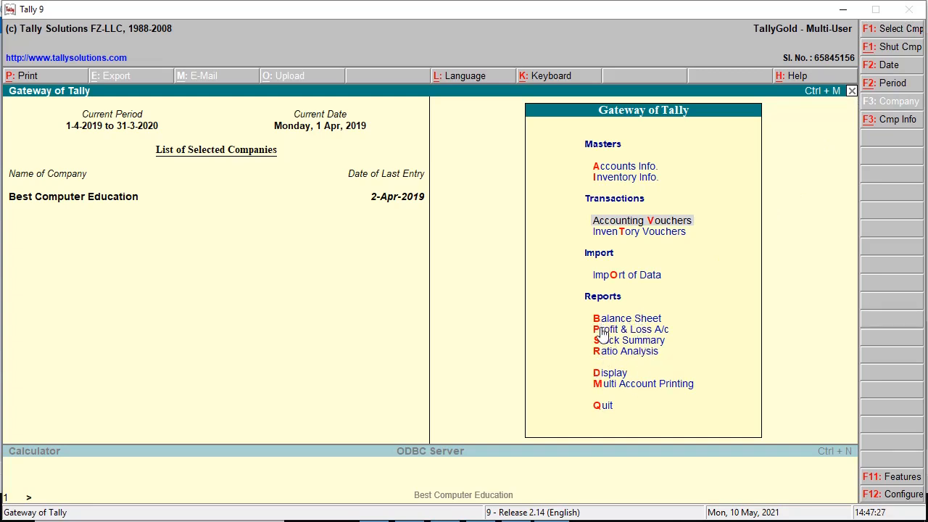
Open the Display Menu of additional reports and dismiss the error dialog.
{"action": "left_click", "coordinate": [626, 371]}
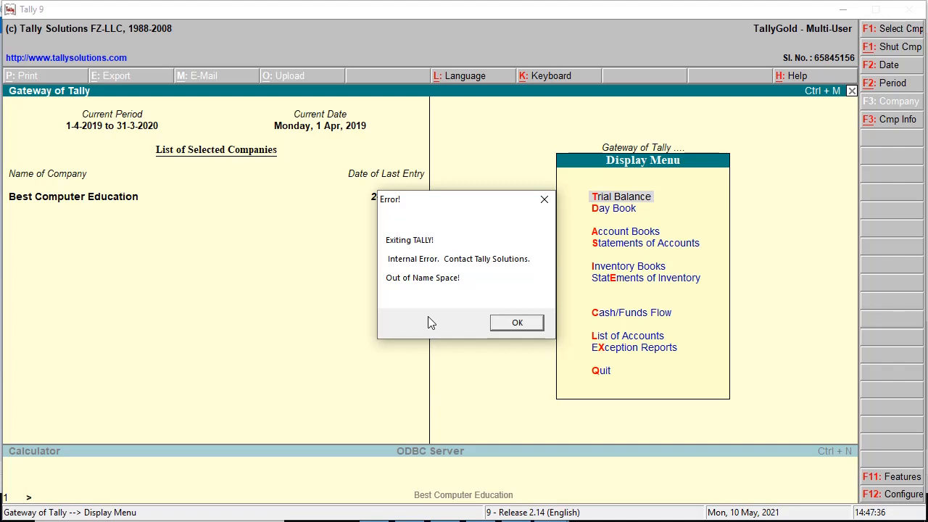
{"action": "key", "text": "Return"}
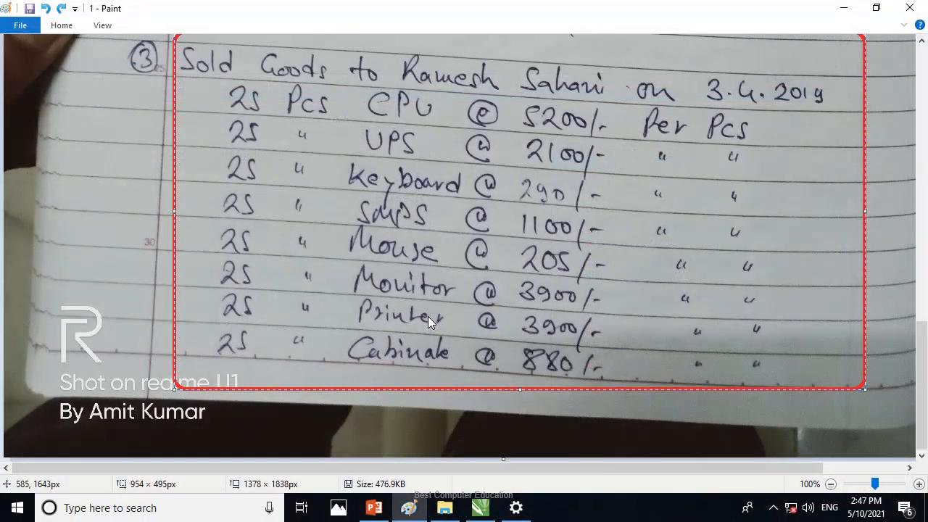